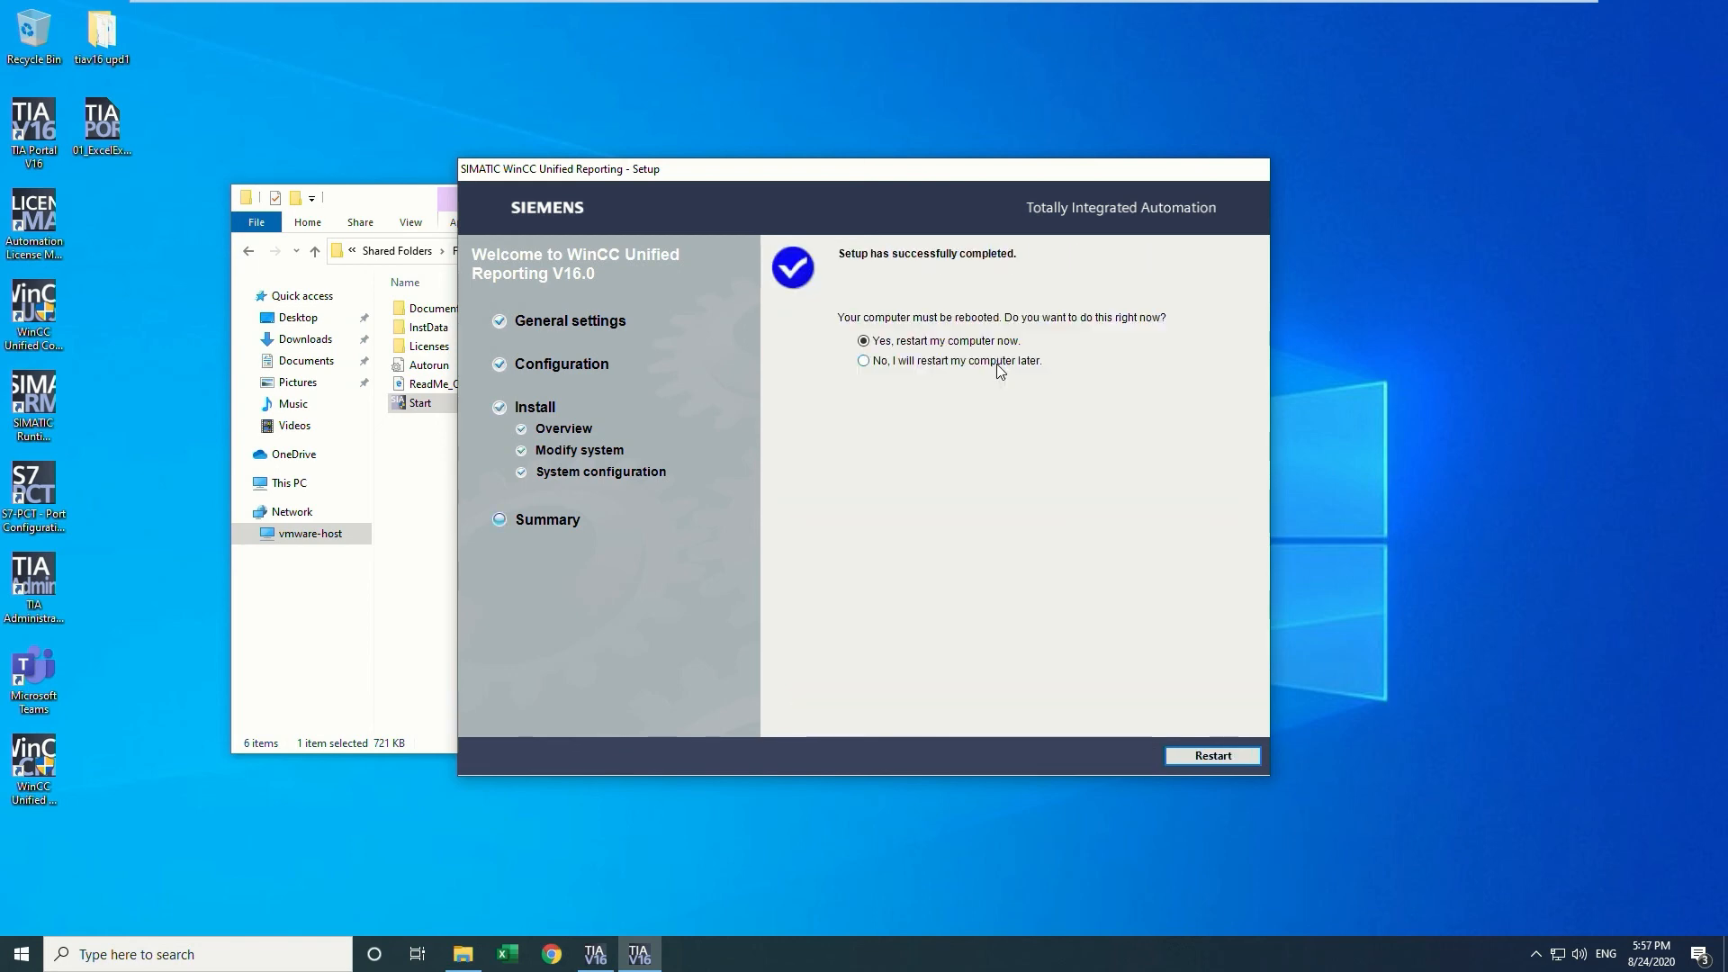
Set the completed WinCC Unified Reporting setup to restart the computer now.
left_click(996, 362)
left_click(995, 347)
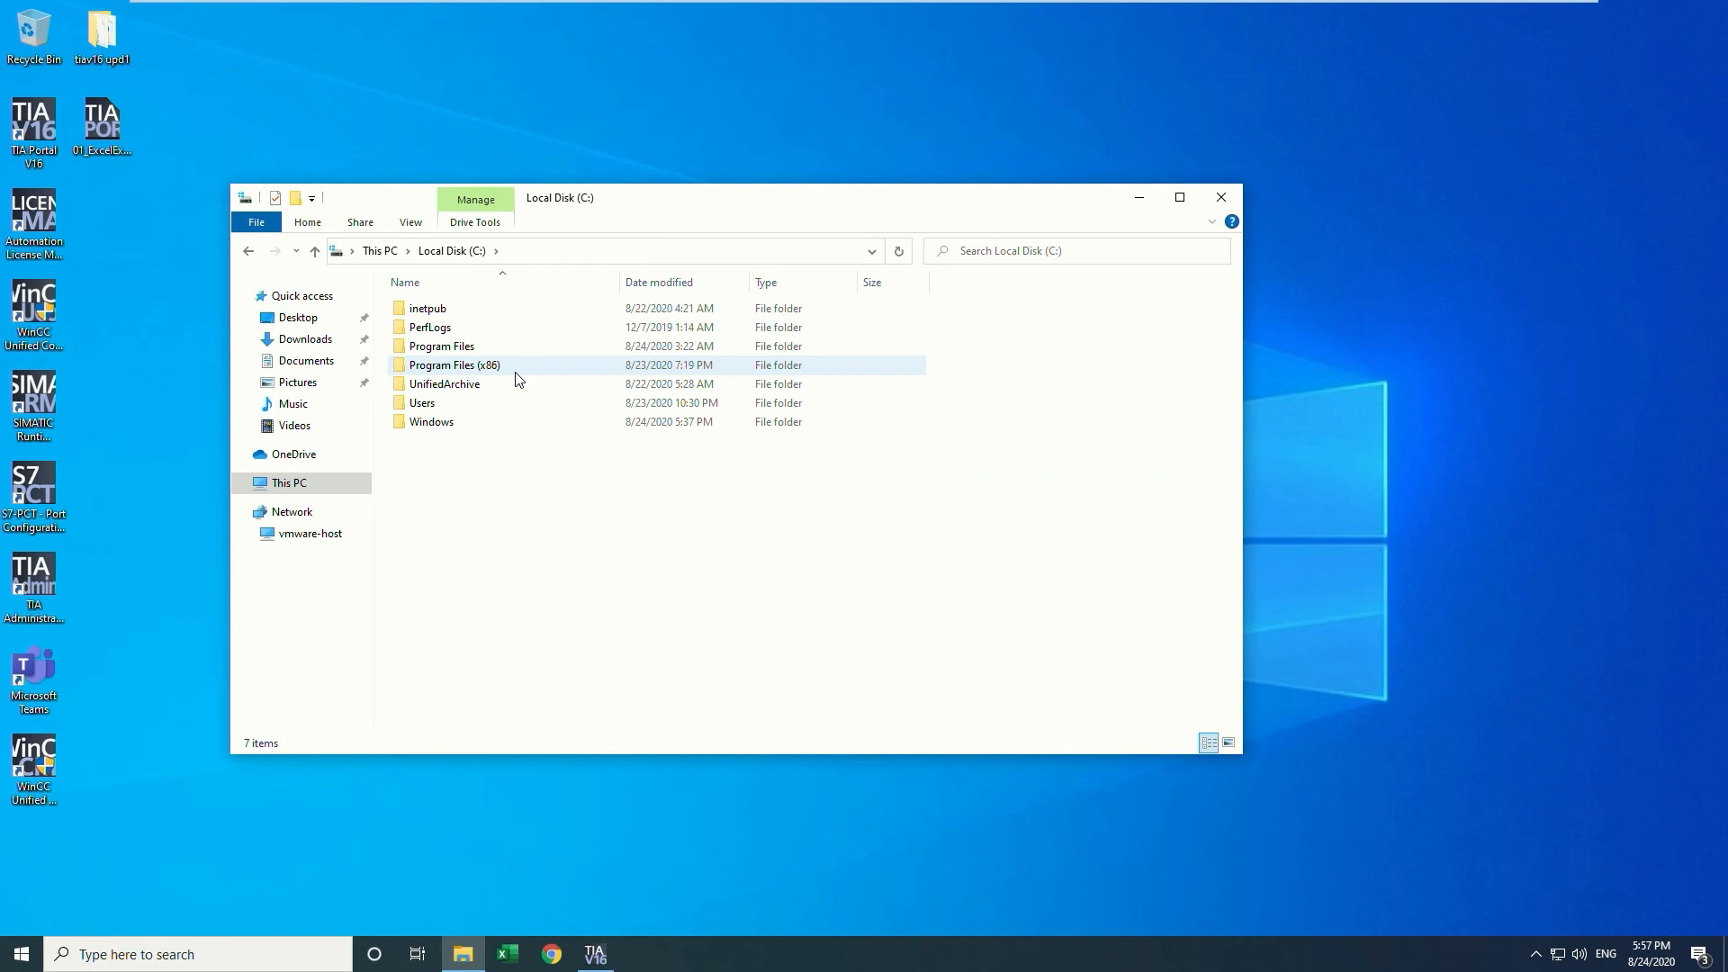
Browse to Program Files\Siemens\Automation\WinCCUnifiedReporting on drive C, check the Excelmanifest folder's contents and return to its parent folder.
double_click(507, 349)
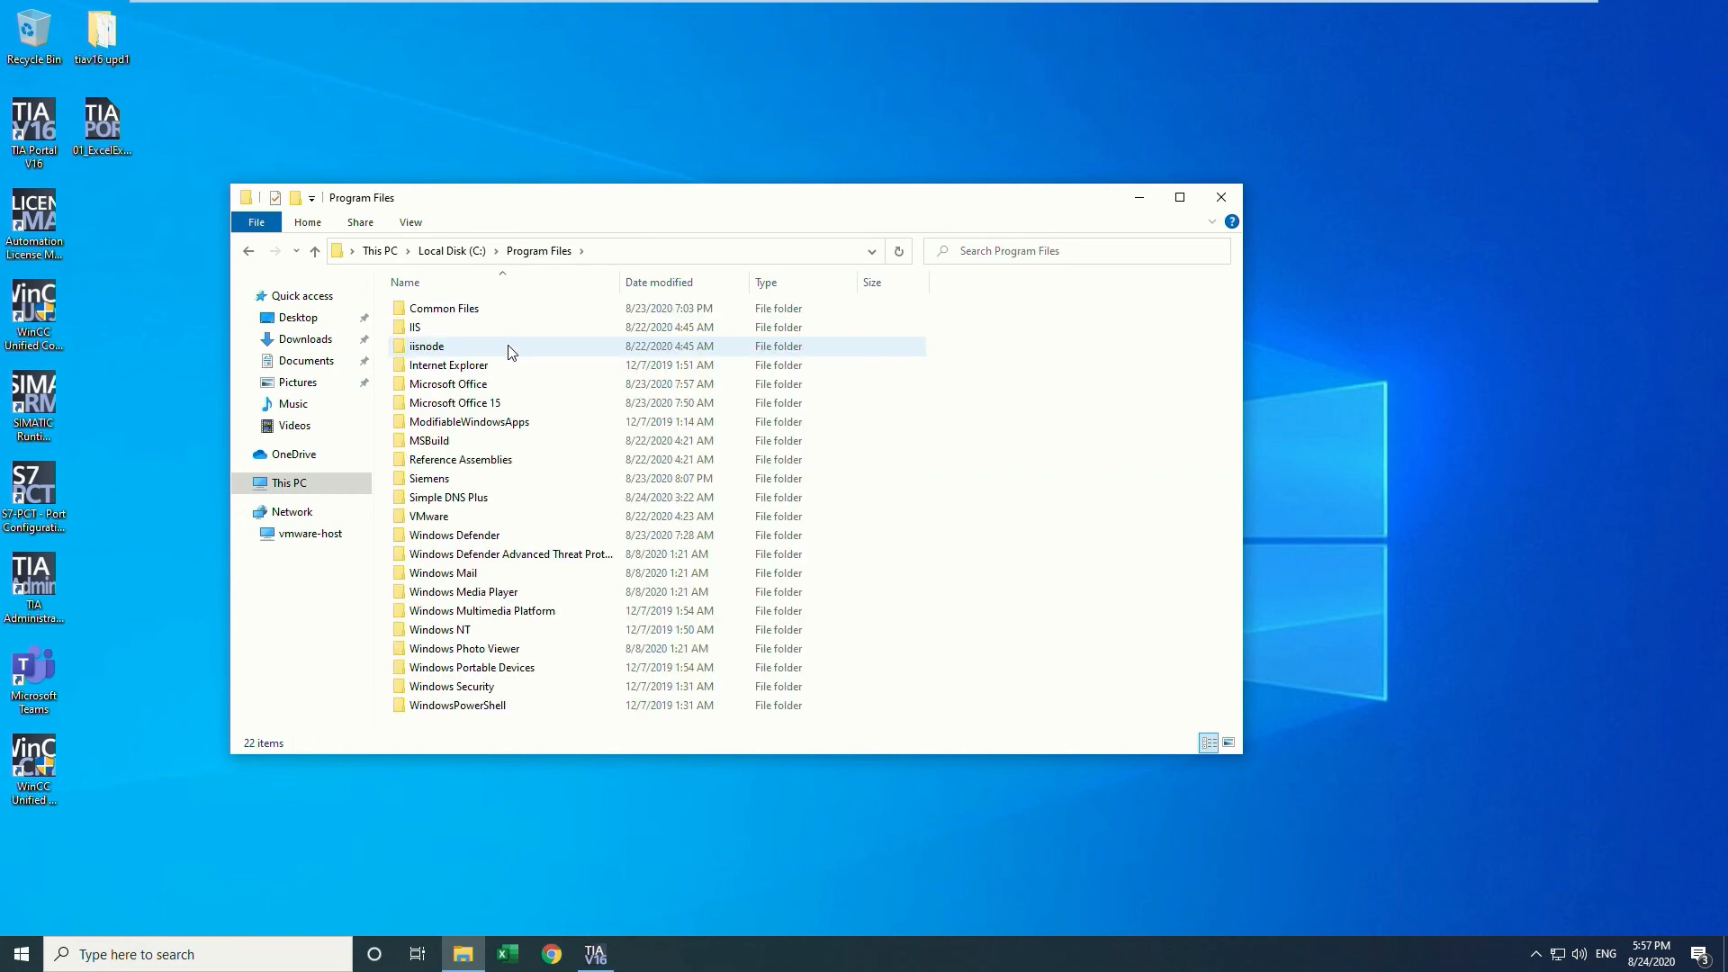
double_click(502, 480)
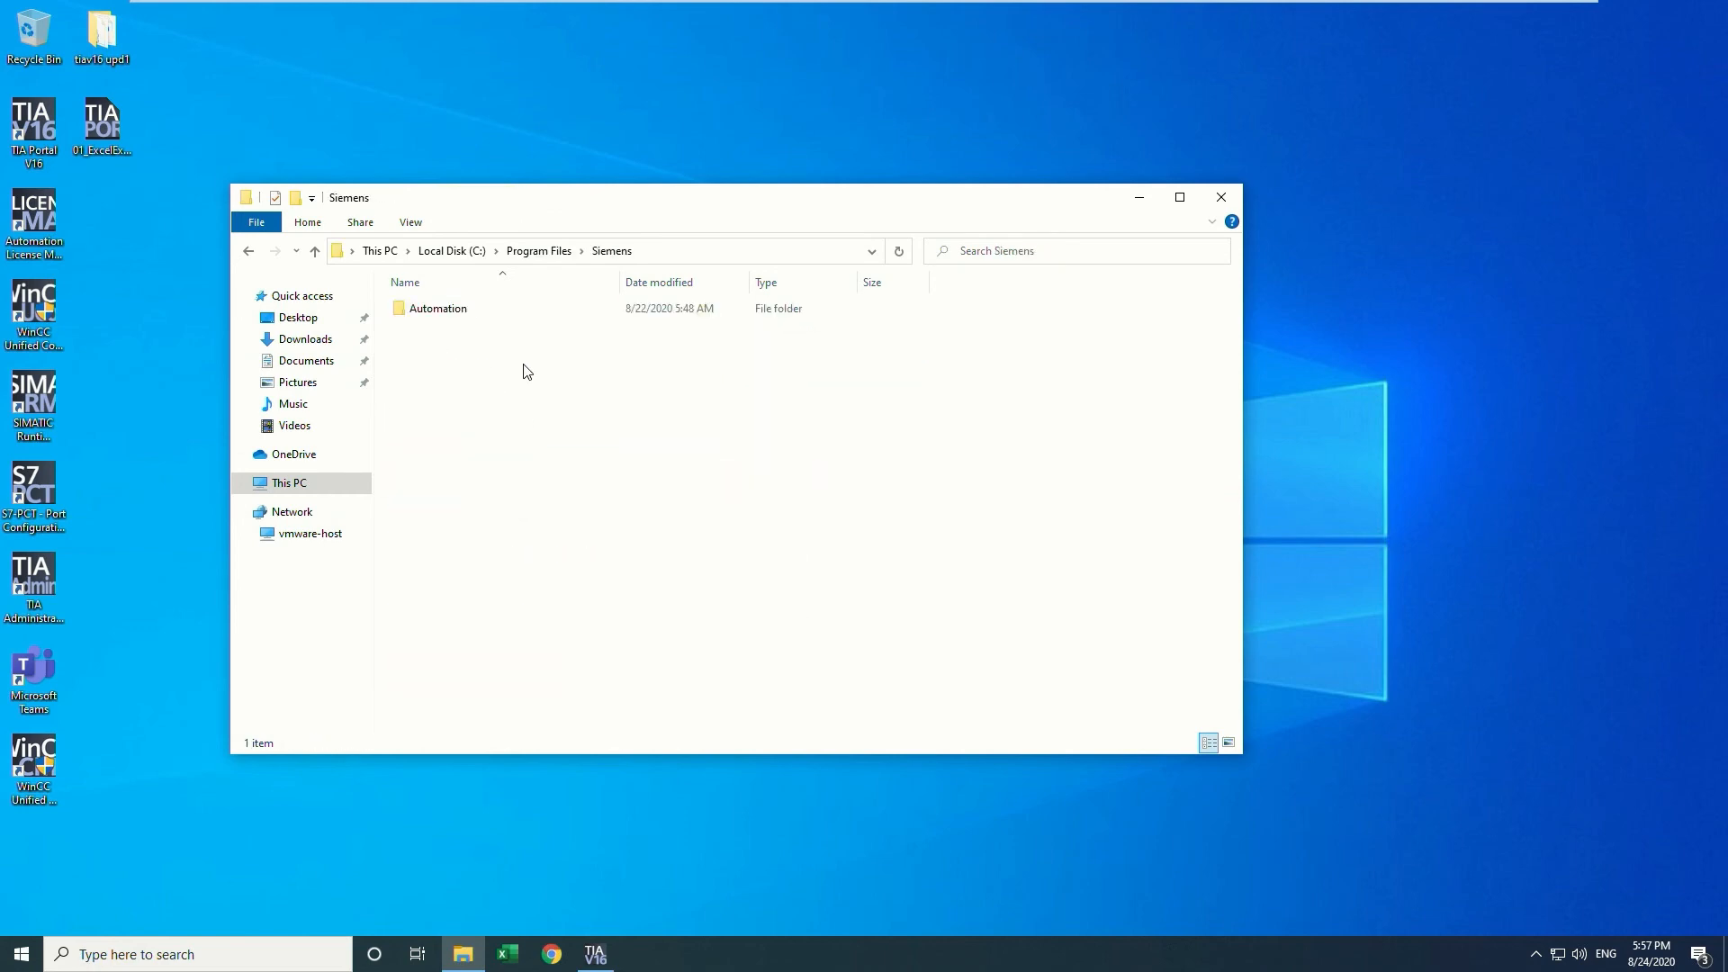
double_click(540, 309)
double_click(553, 423)
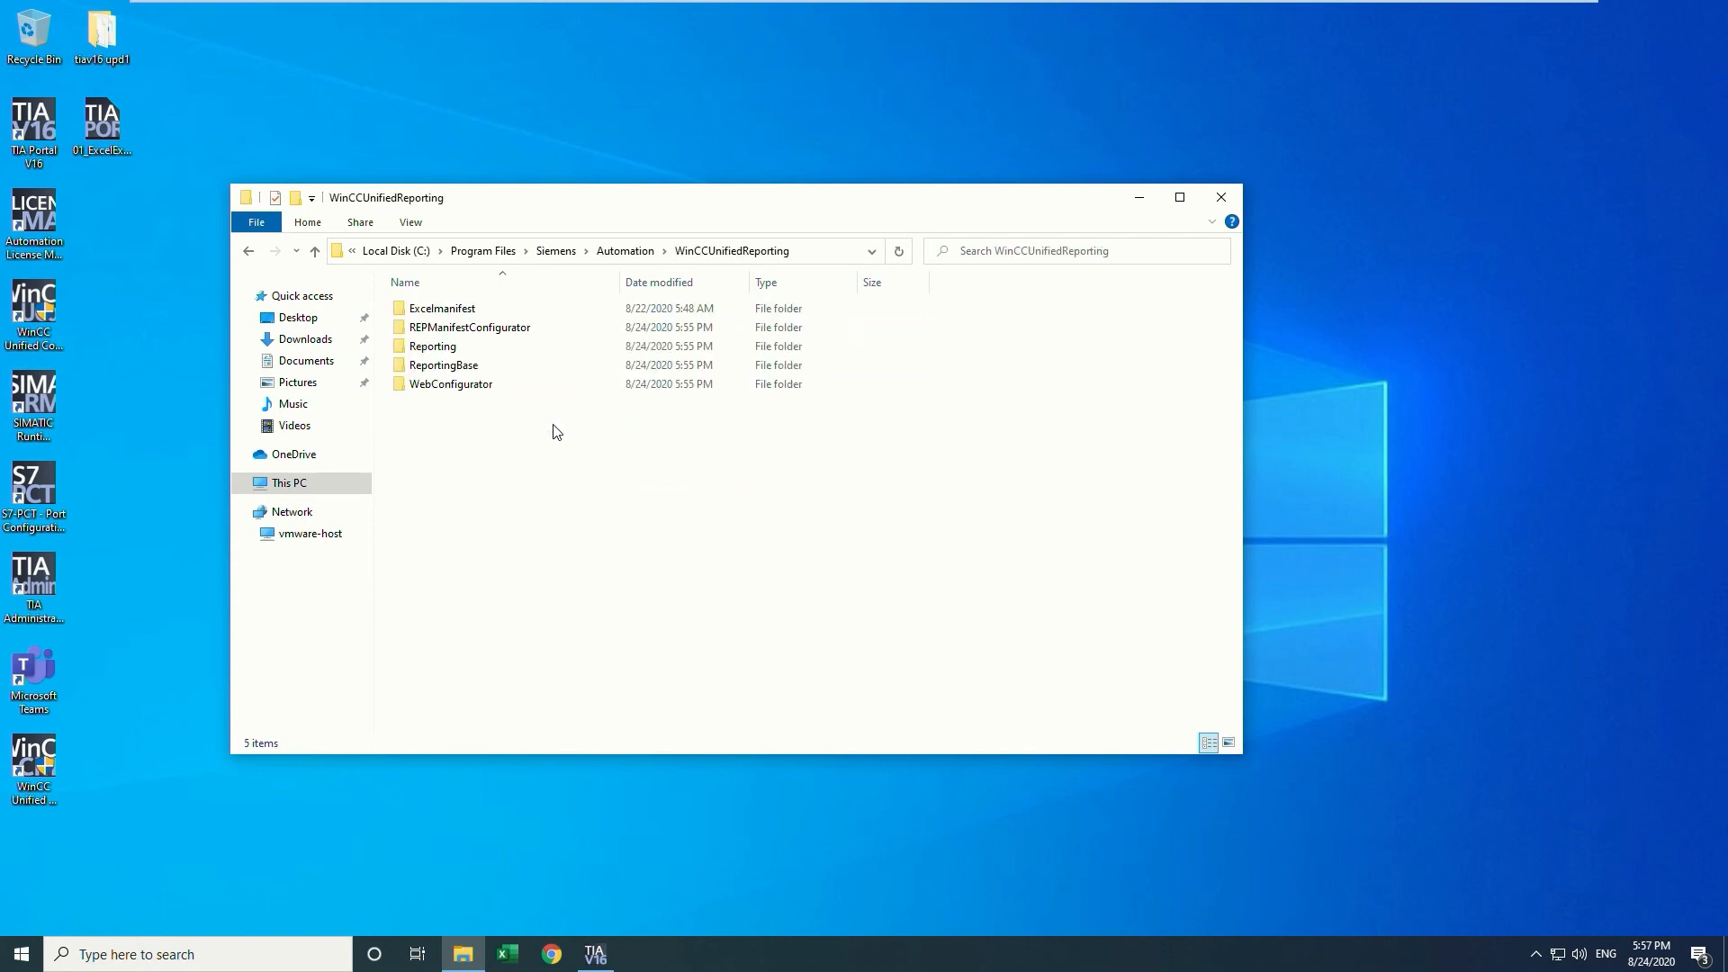
double_click(537, 310)
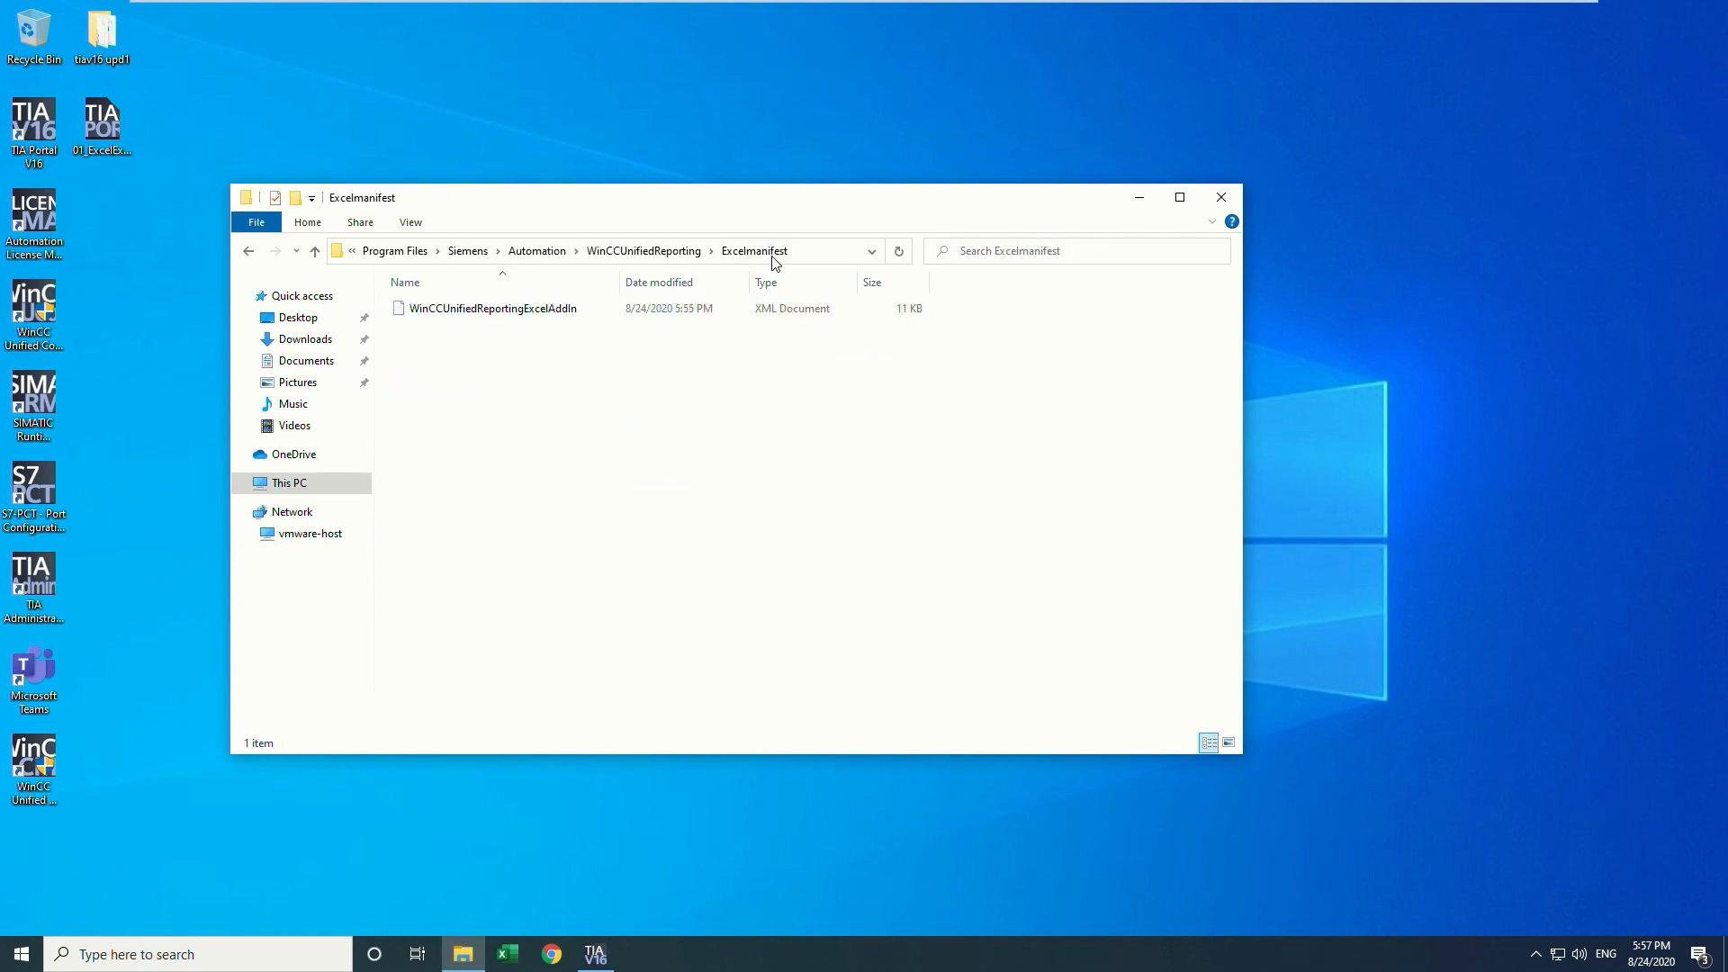
left_click(674, 313)
left_click(681, 256)
Enable advanced sharing for the Excelmanifest folder.
right_click(629, 308)
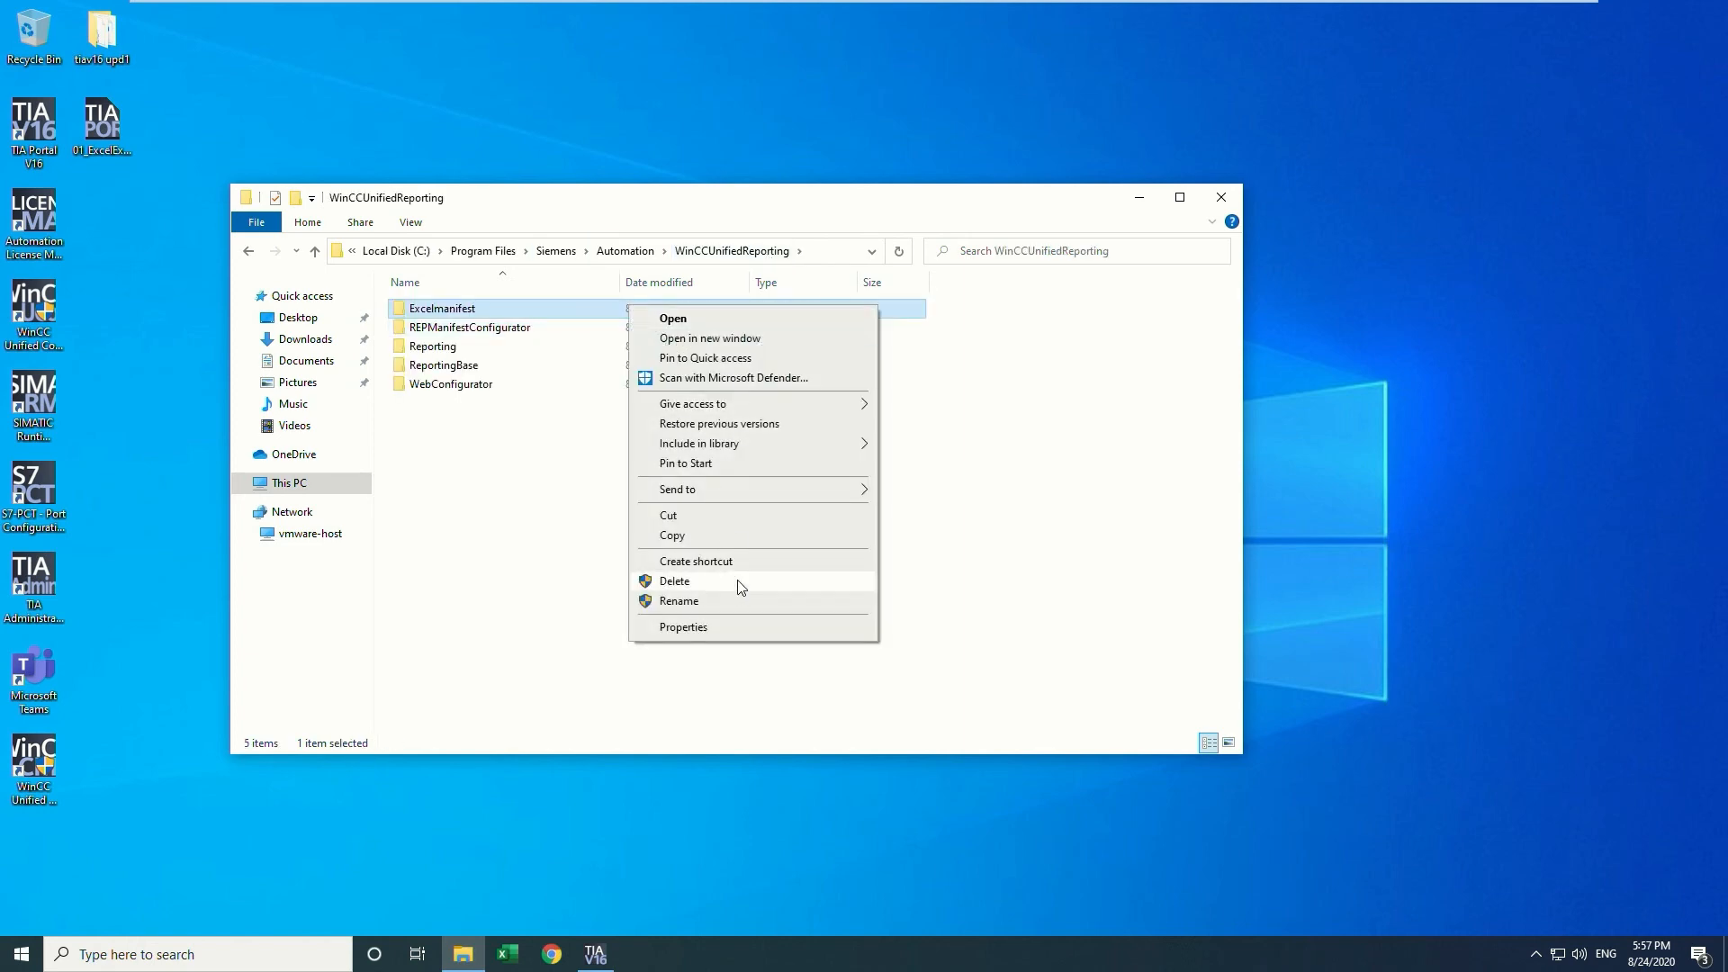
left_click(746, 629)
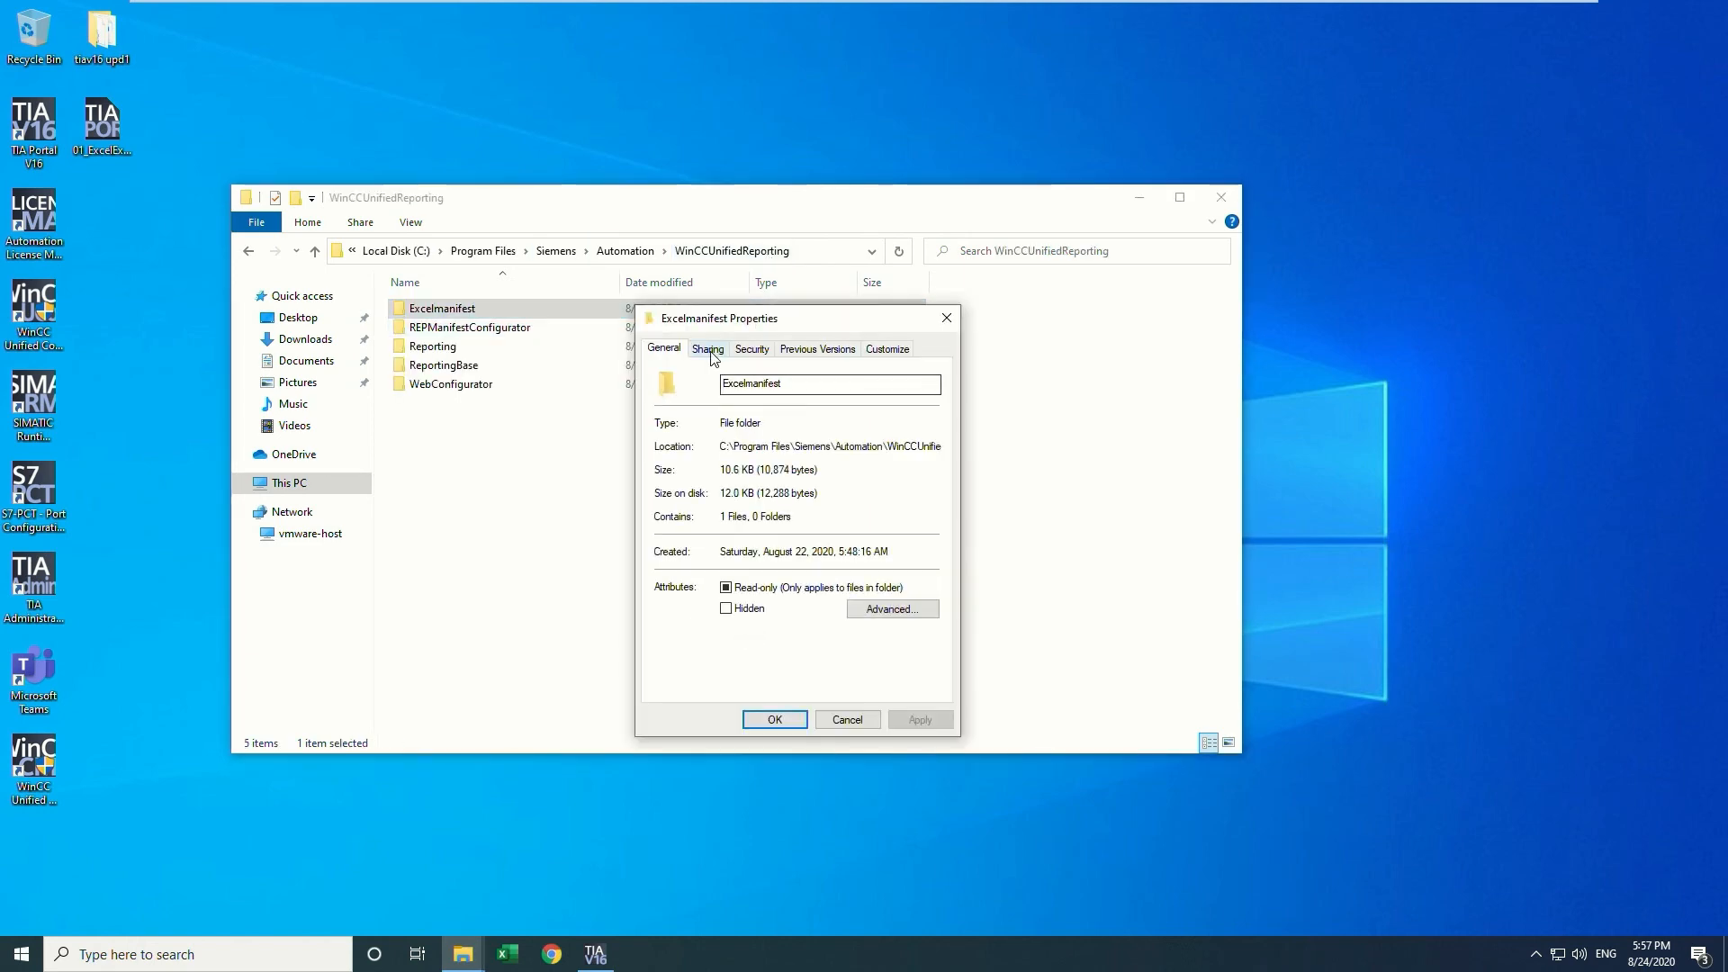
left_click(710, 351)
left_click(744, 564)
left_click(703, 385)
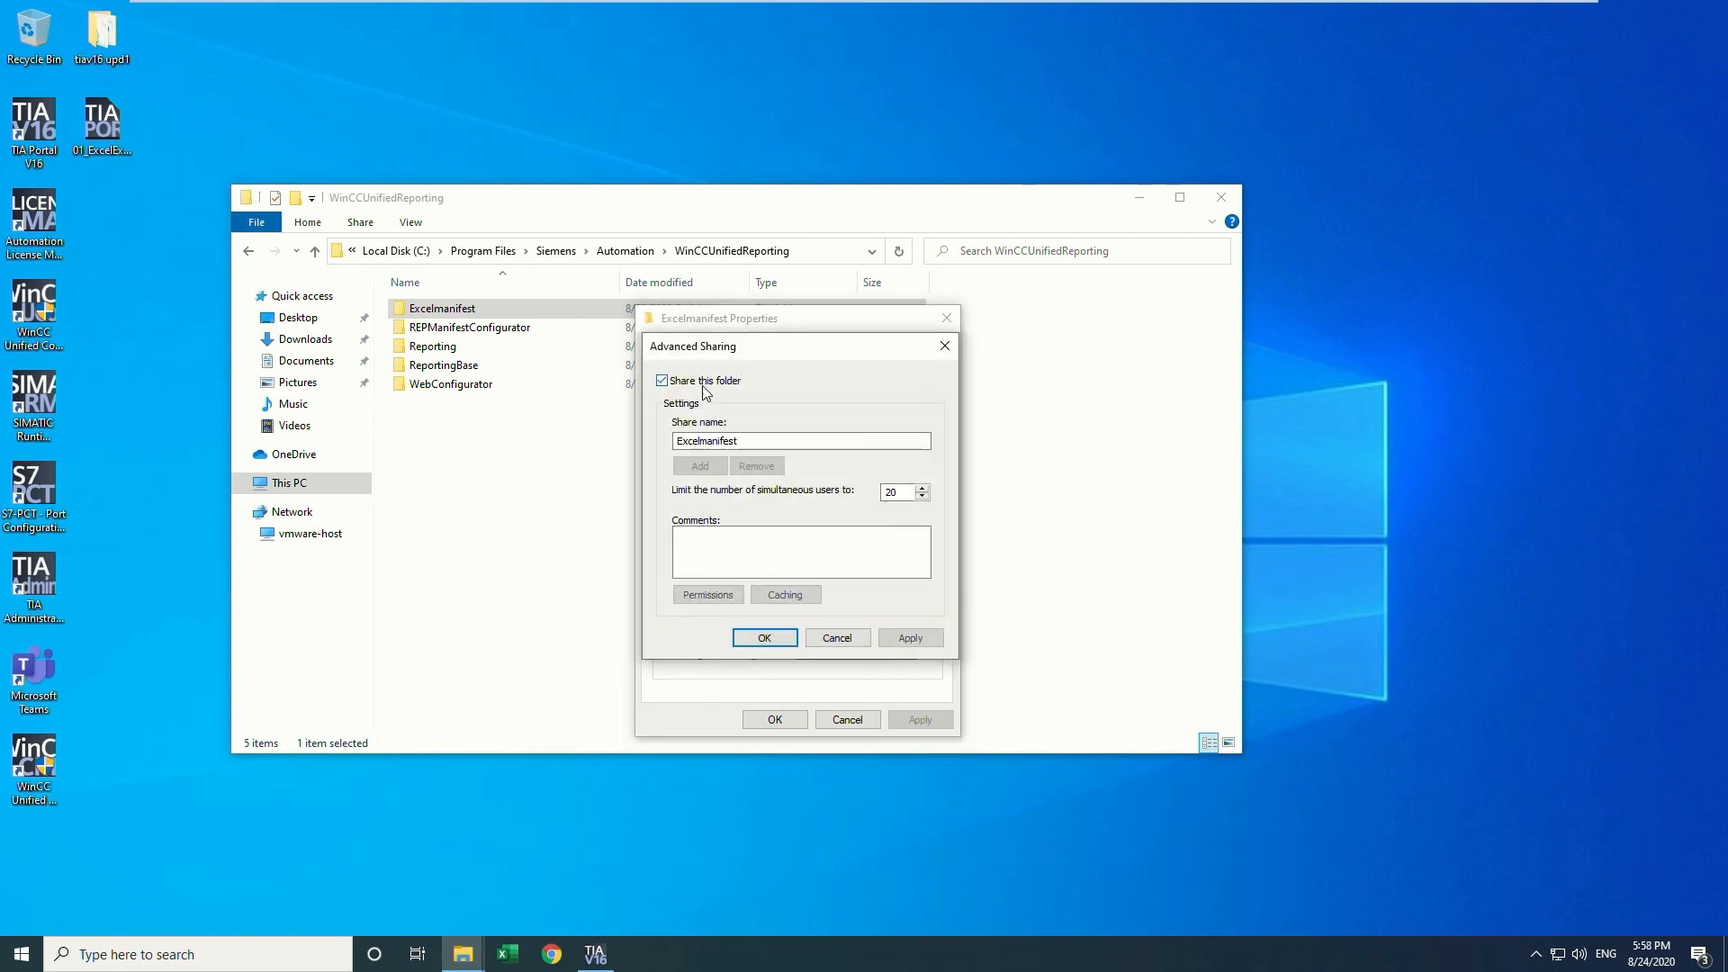
Grant Everyone Full Control in the Excelmanifest share permissions and confirm the folder's sharing settings.
left_click(734, 595)
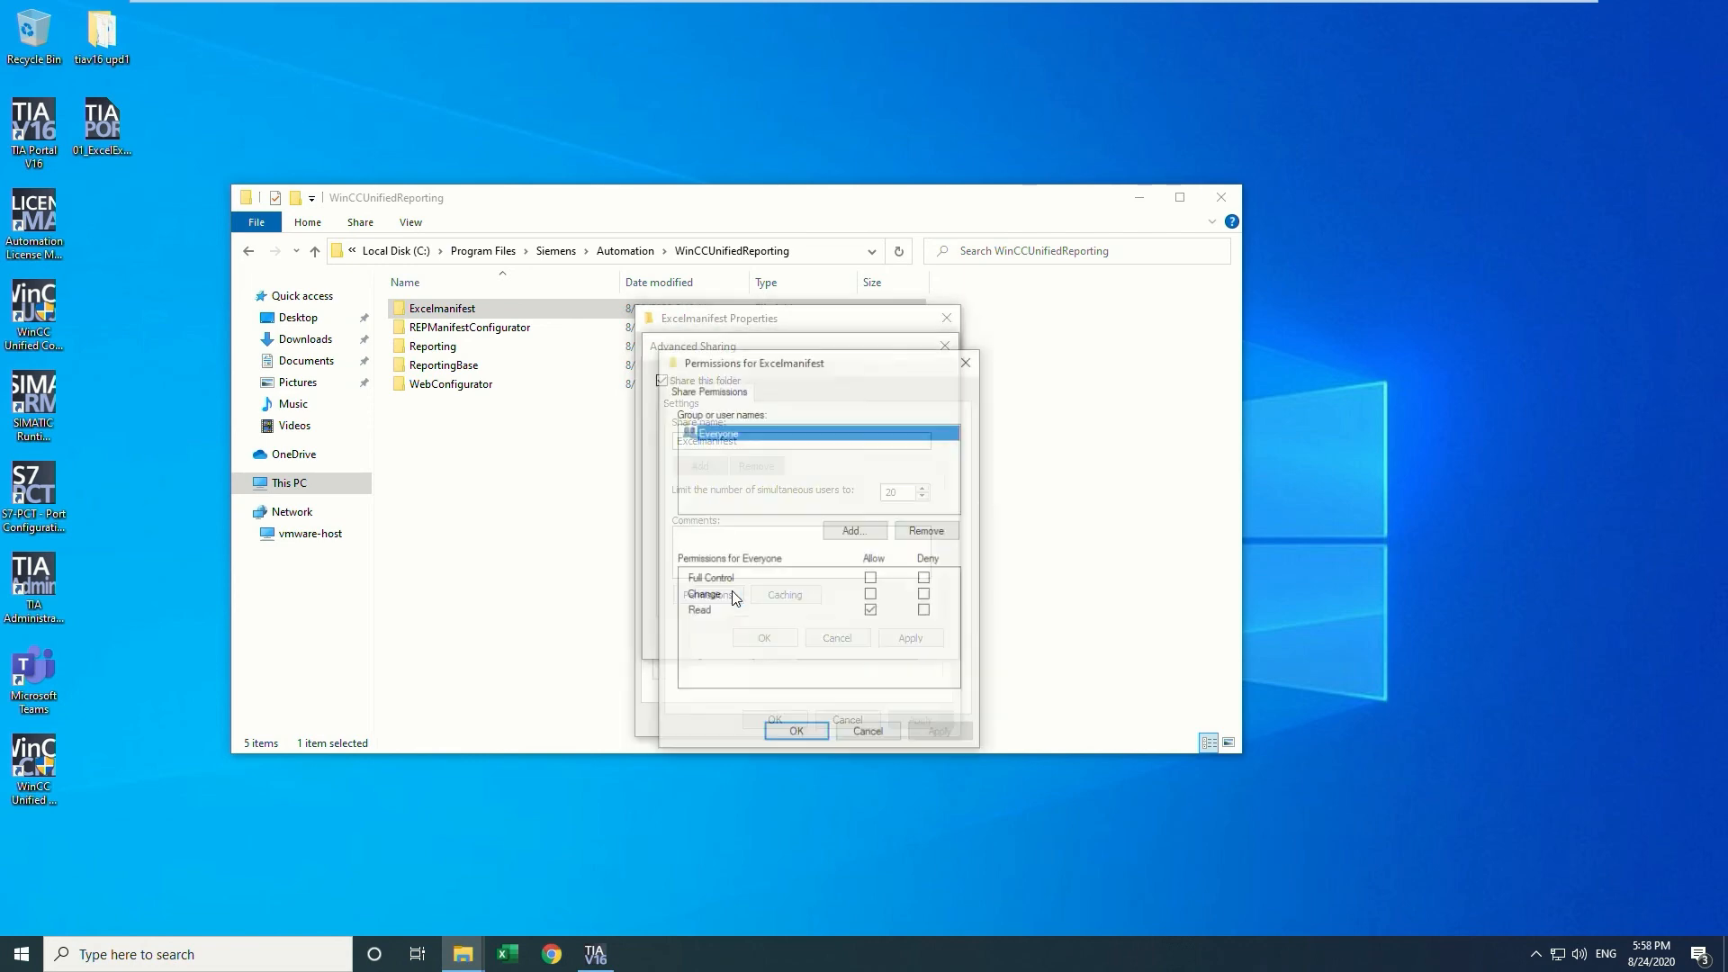
left_click(871, 578)
left_click(913, 736)
left_click(810, 733)
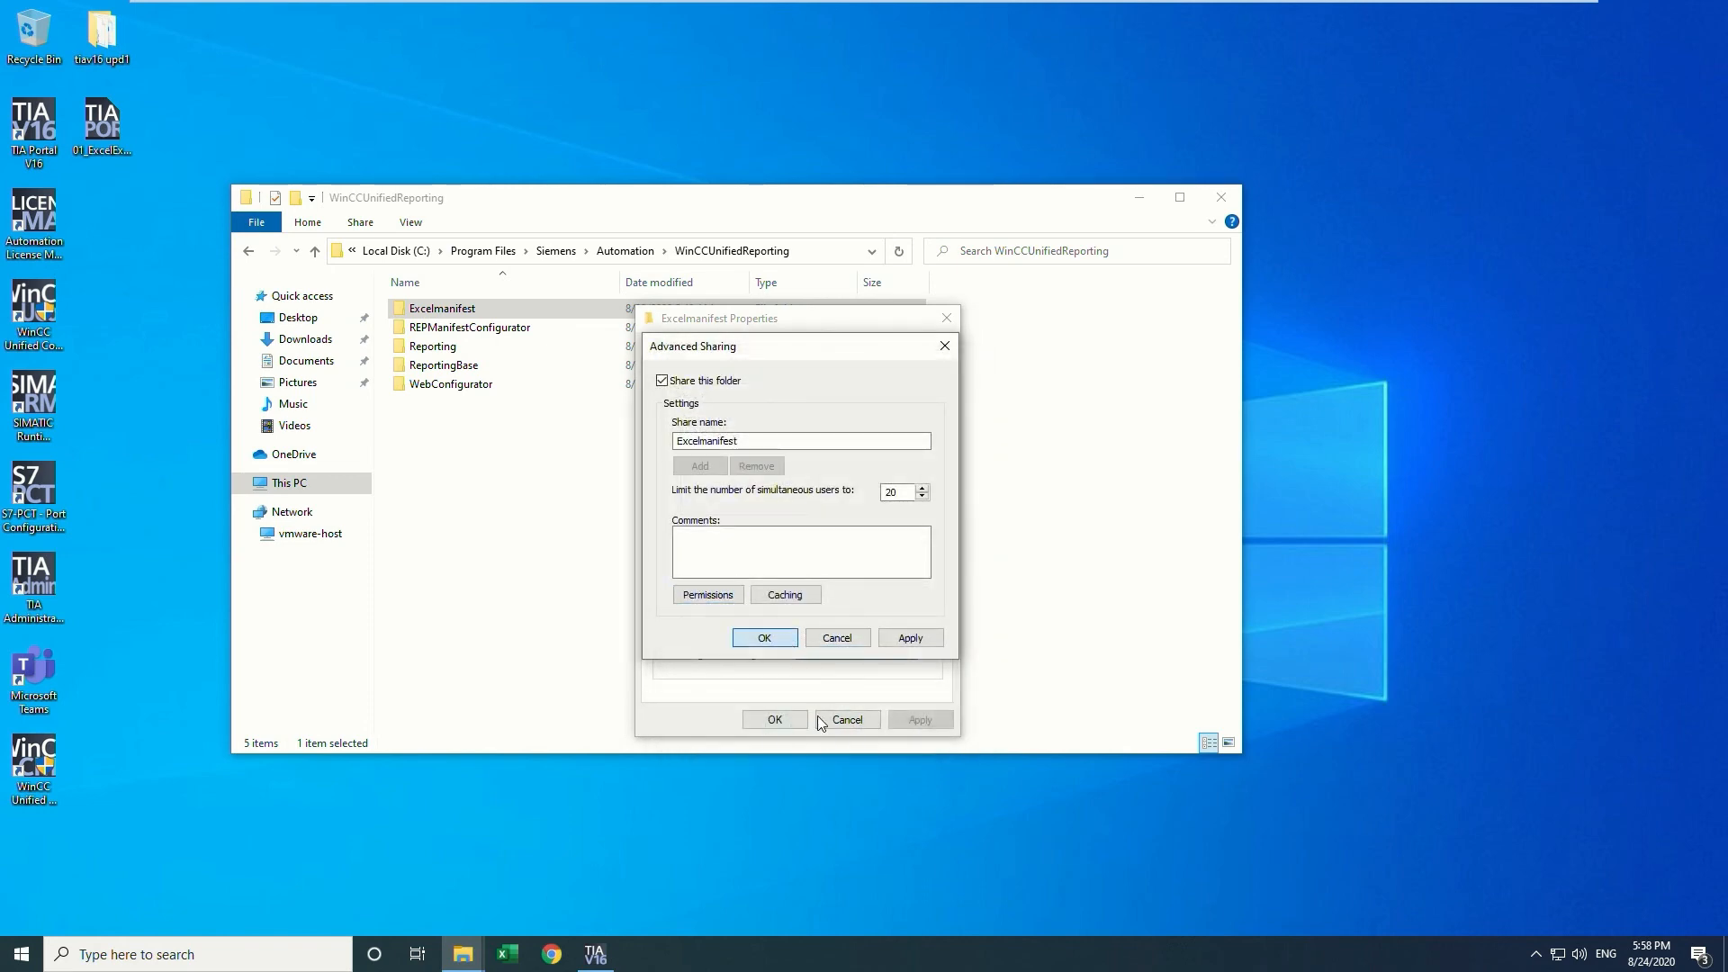
key("Return")
left_click(770, 722)
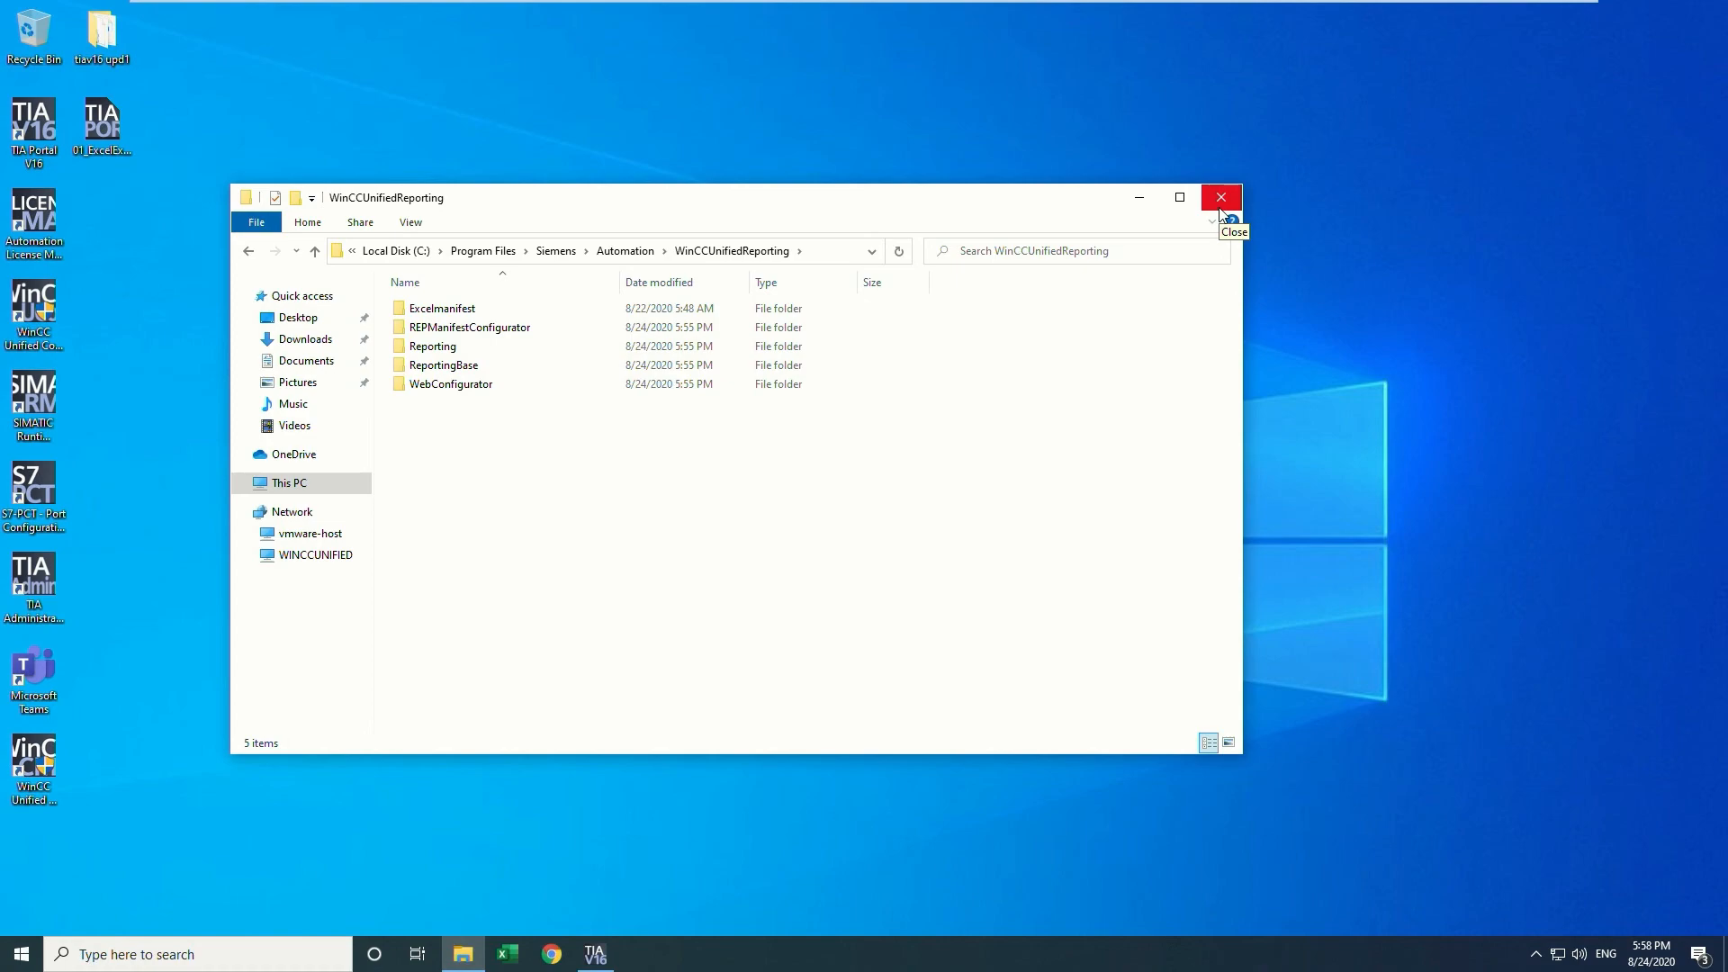
Switch to Excel and open the Trusted Add-in Catalogs settings in the Trust Center, ready to enter a catalog URL.
left_click(508, 954)
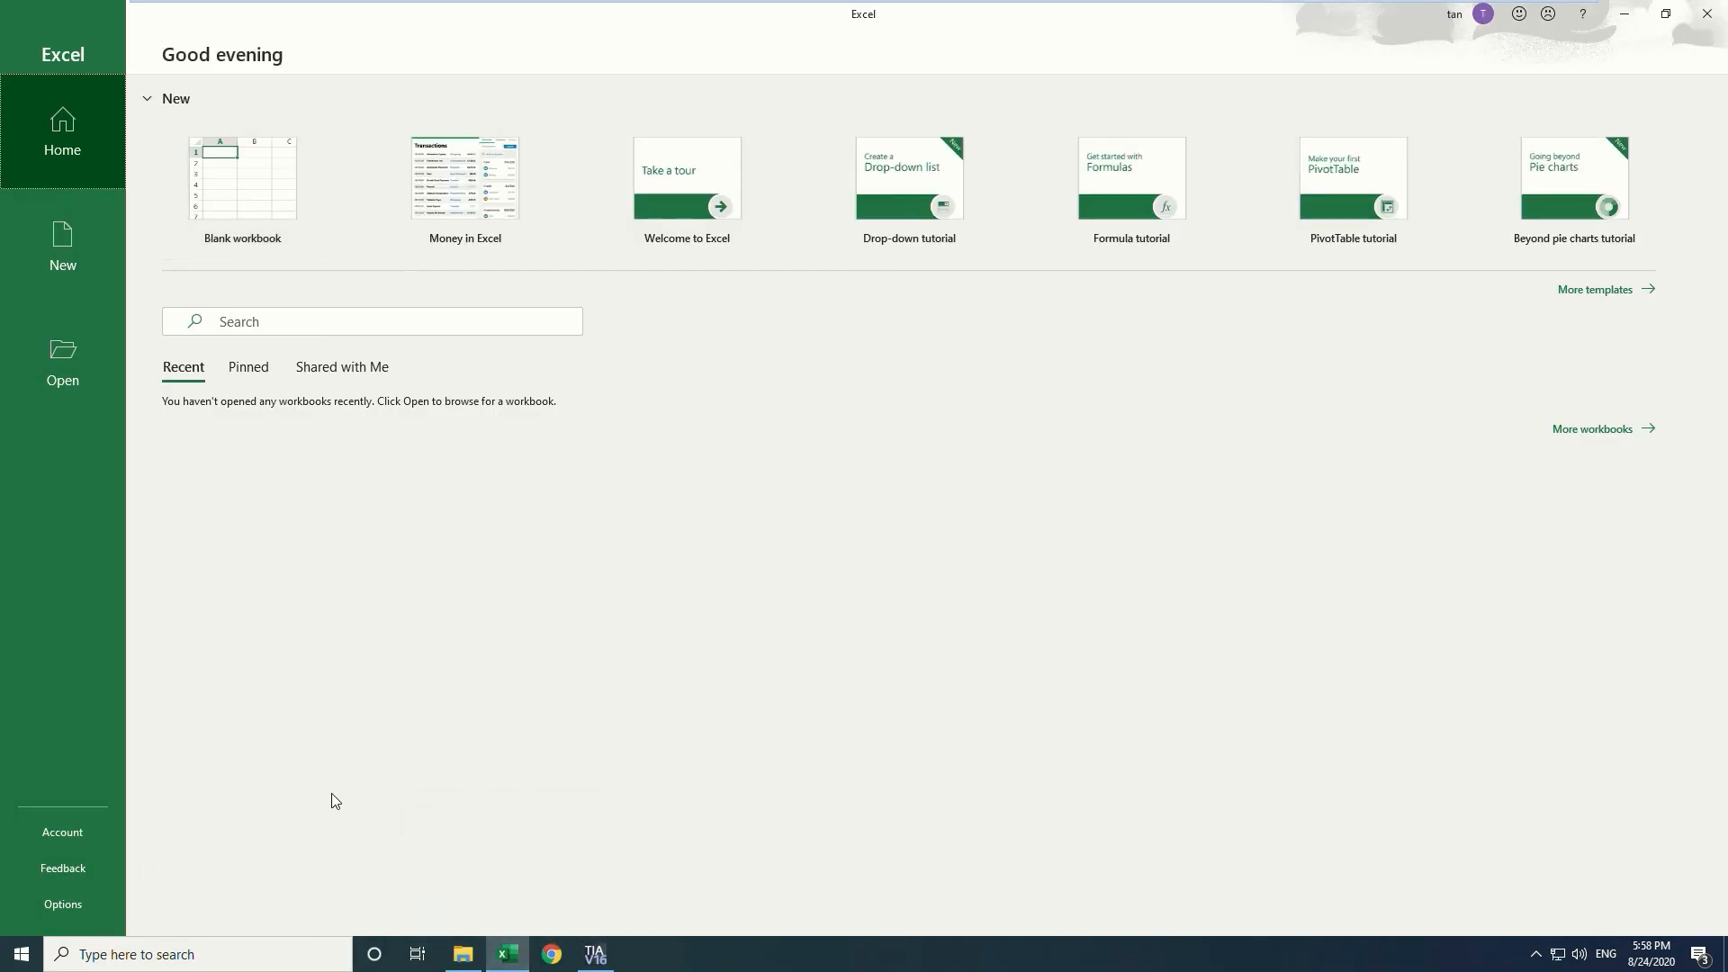
left_click(72, 906)
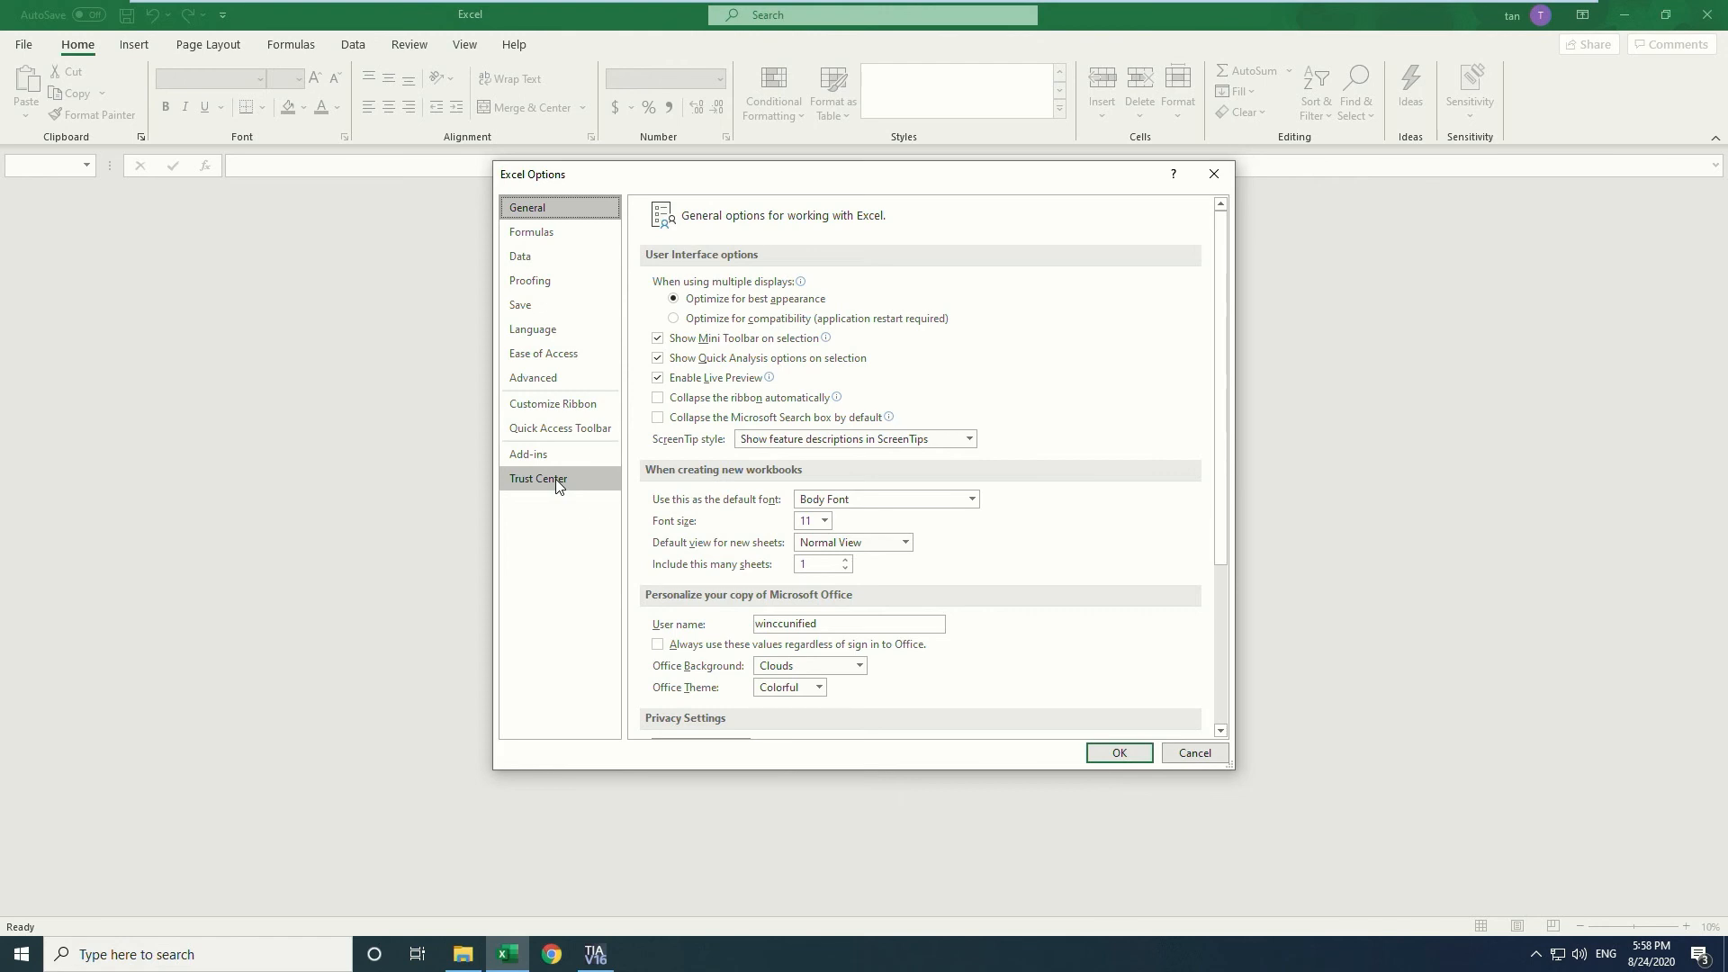
left_click(556, 480)
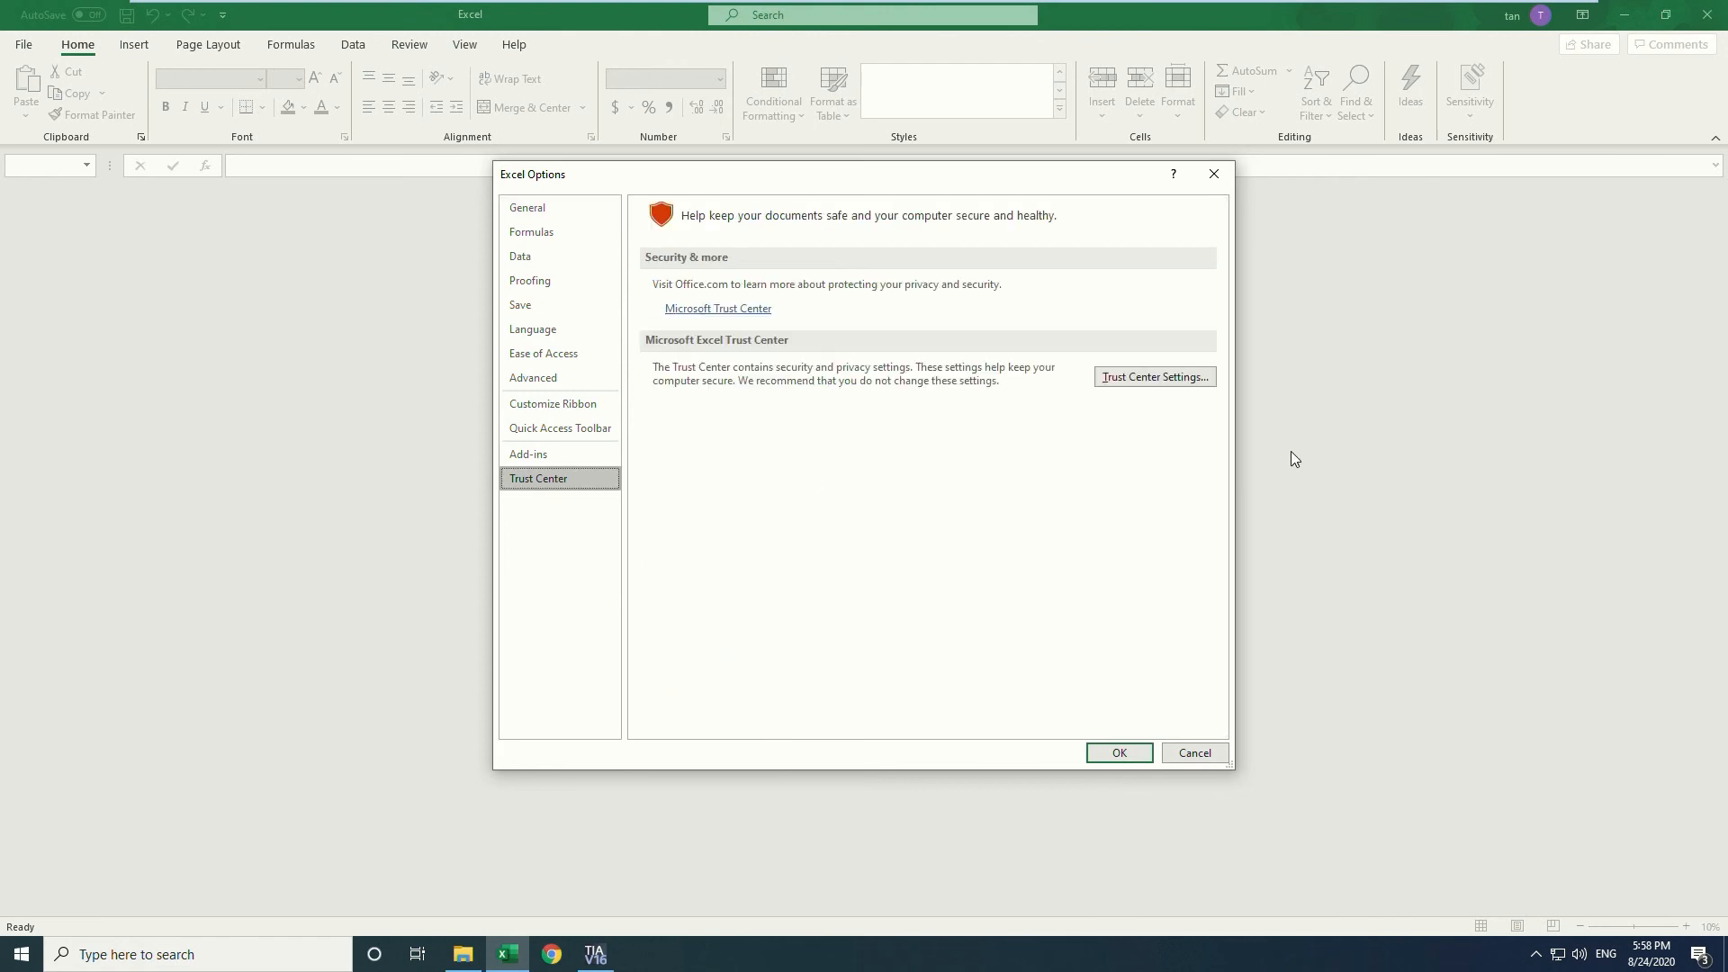
left_click(1161, 377)
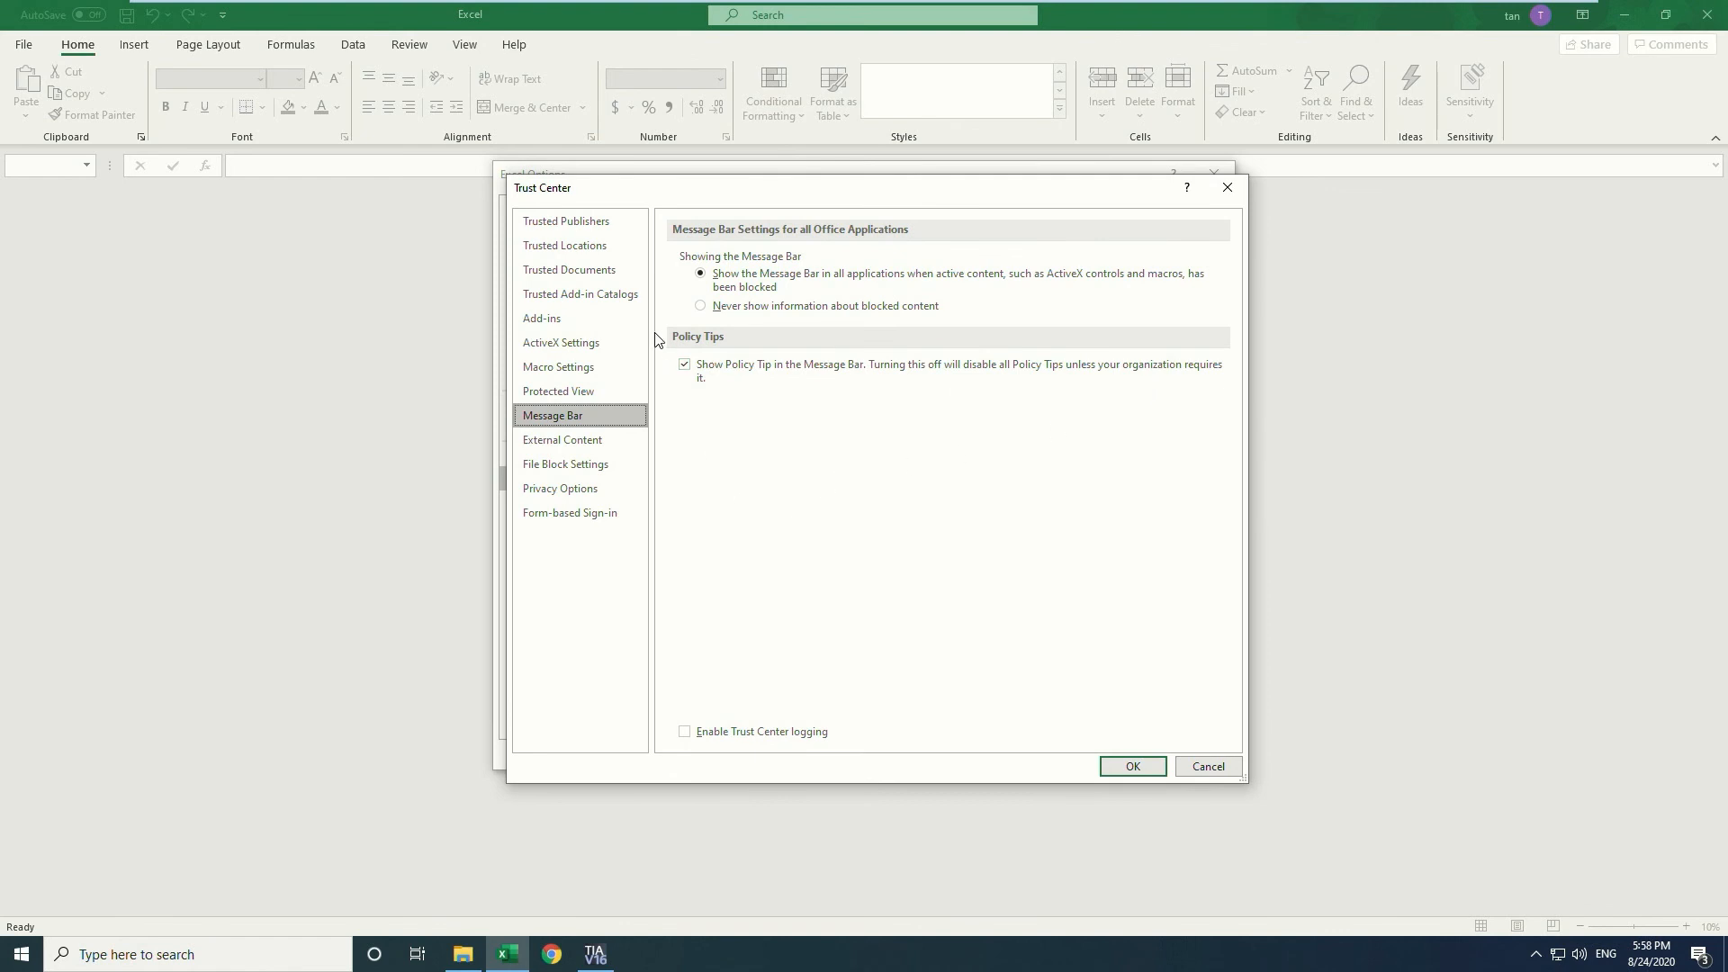
left_click(632, 300)
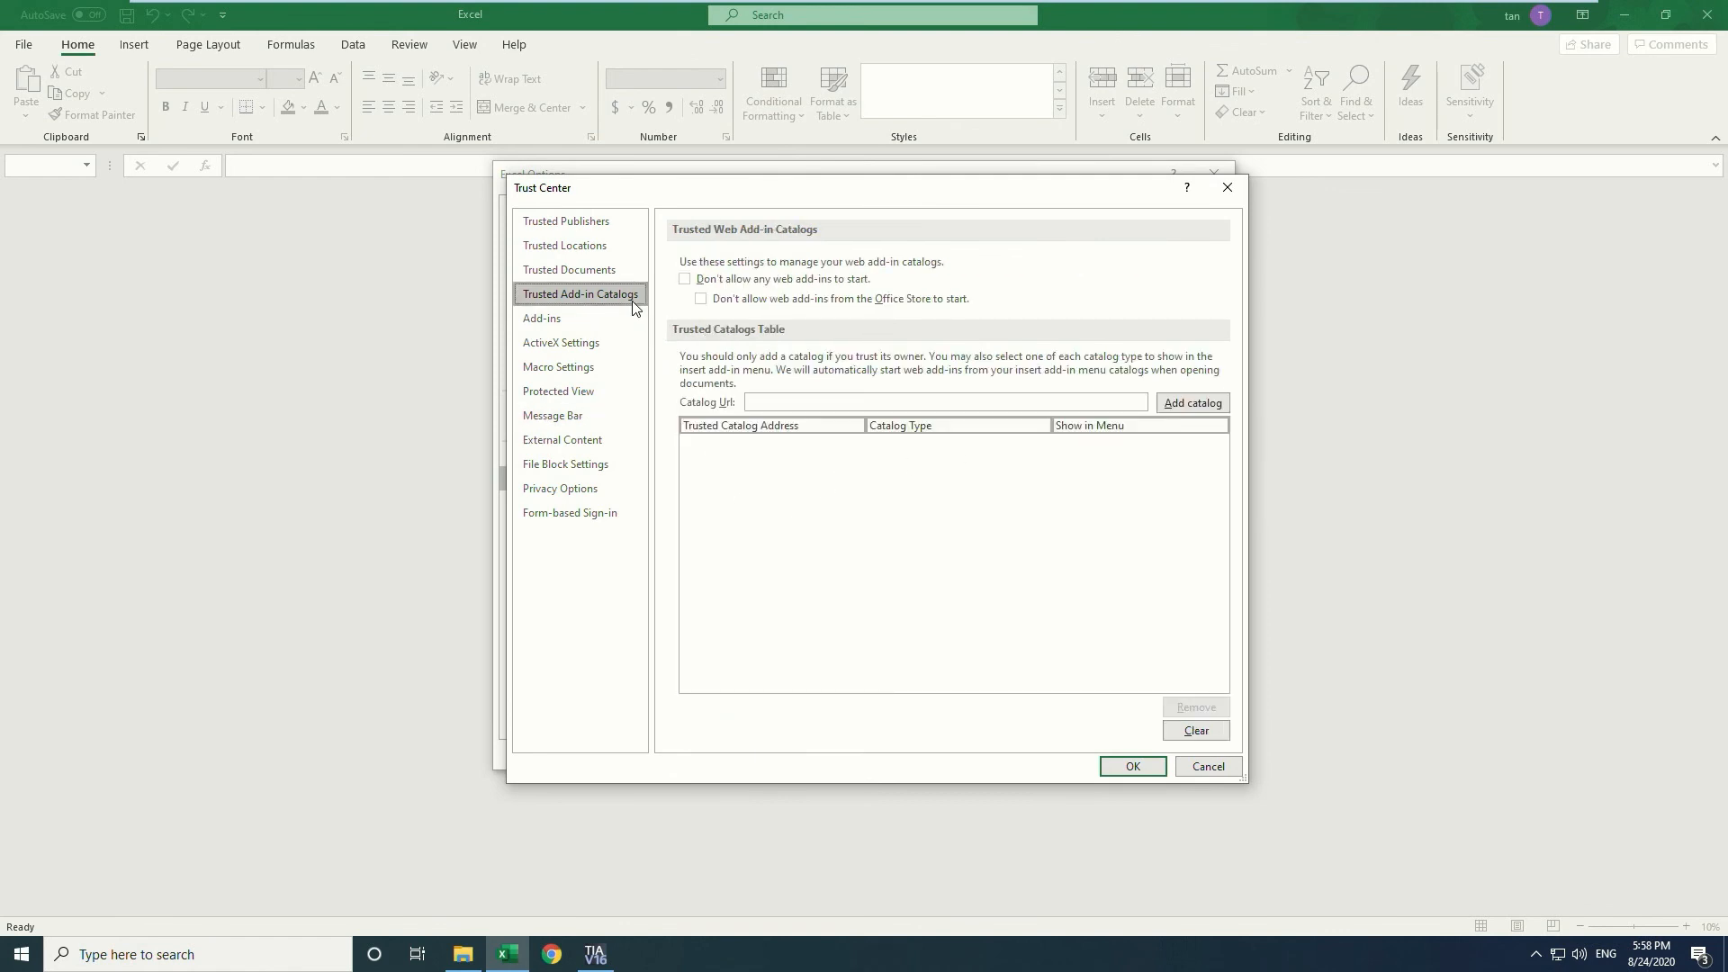
left_click(833, 405)
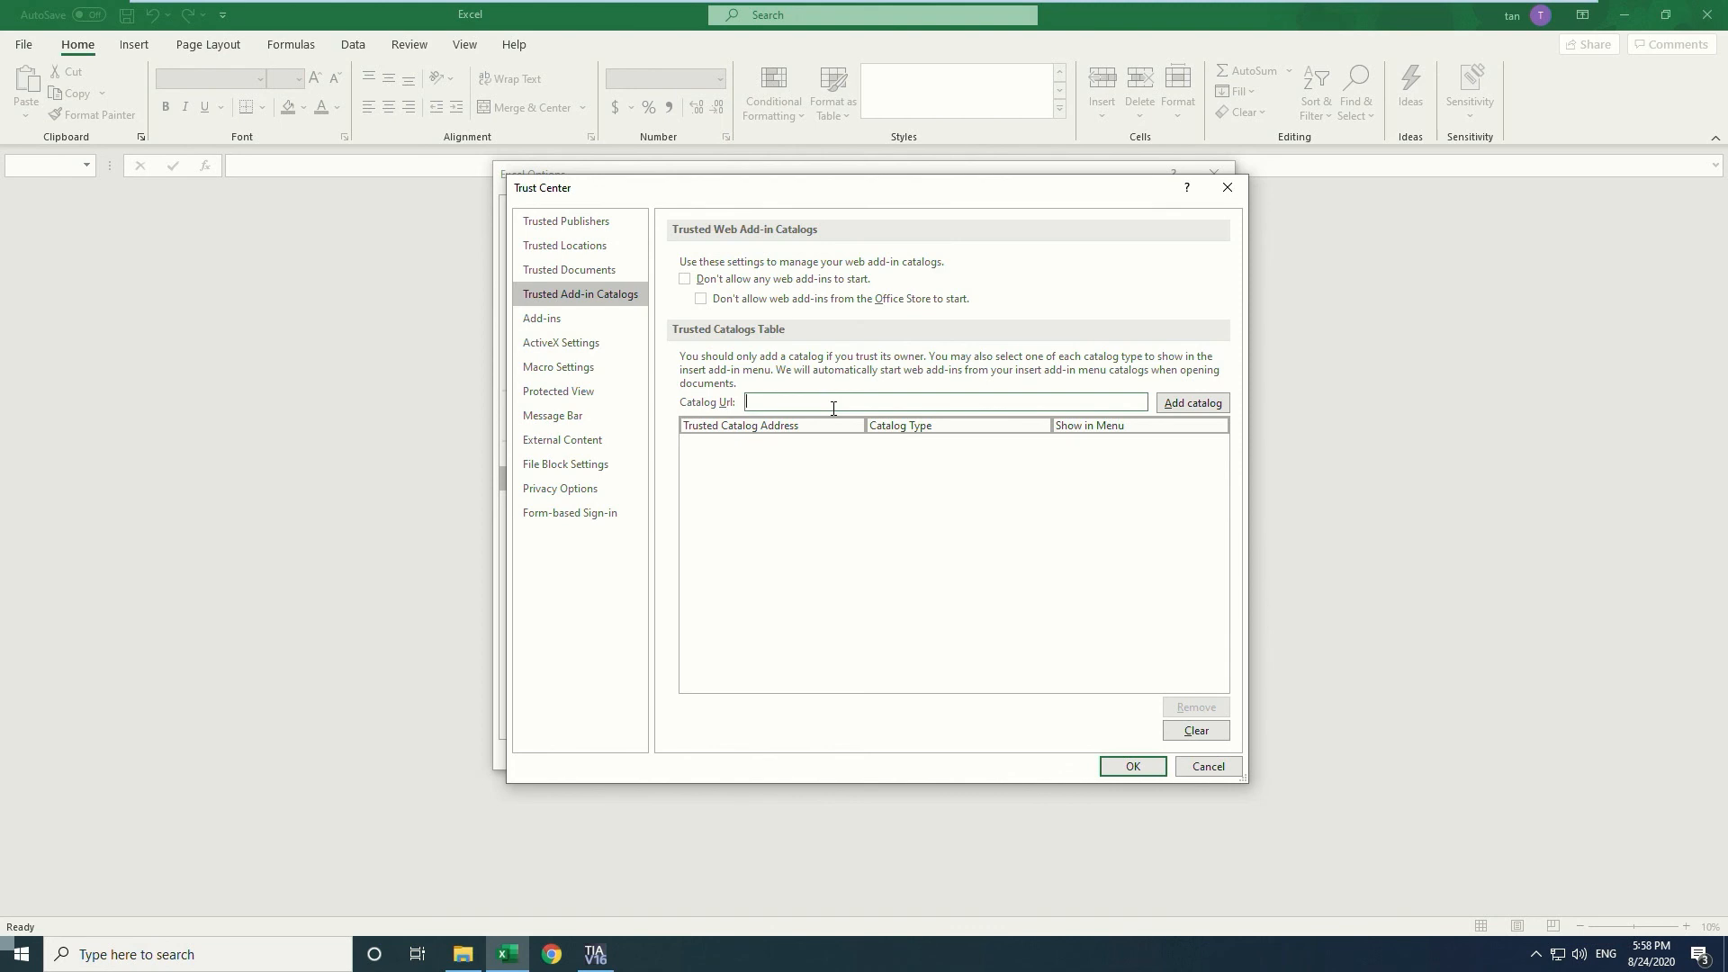
Switch to File Explorer and copy the network path of the shared Excelmanifest folder on WINCCUNIFIED.
left_click(463, 954)
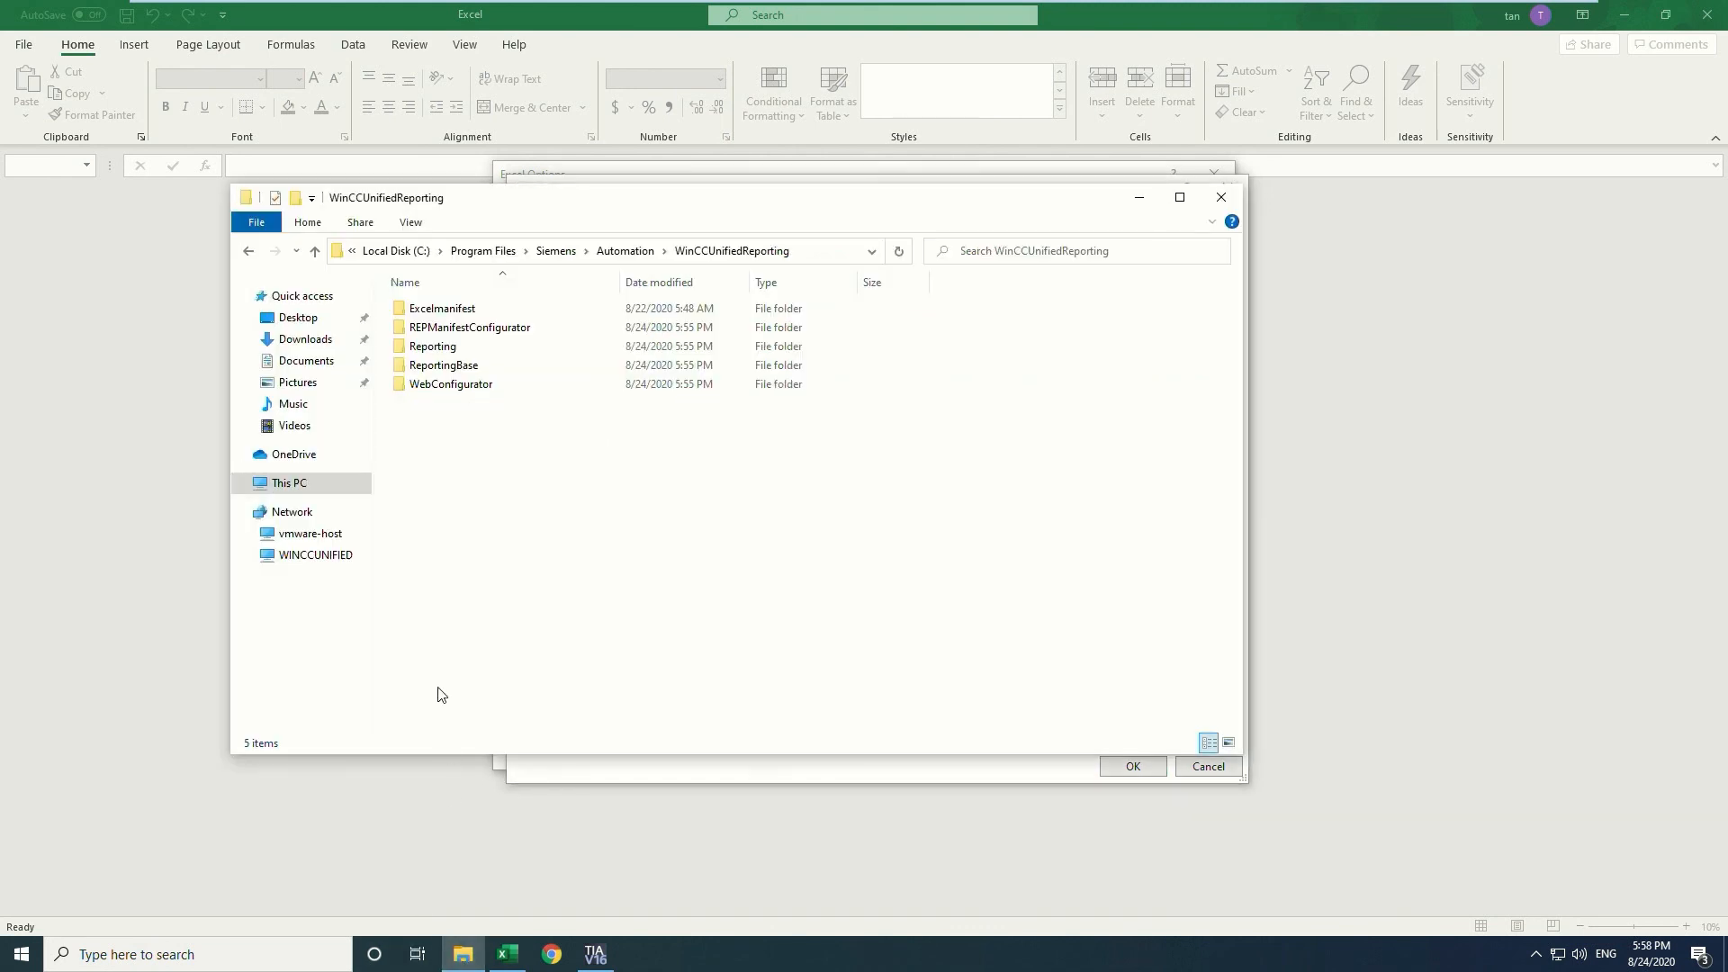
left_click(340, 558)
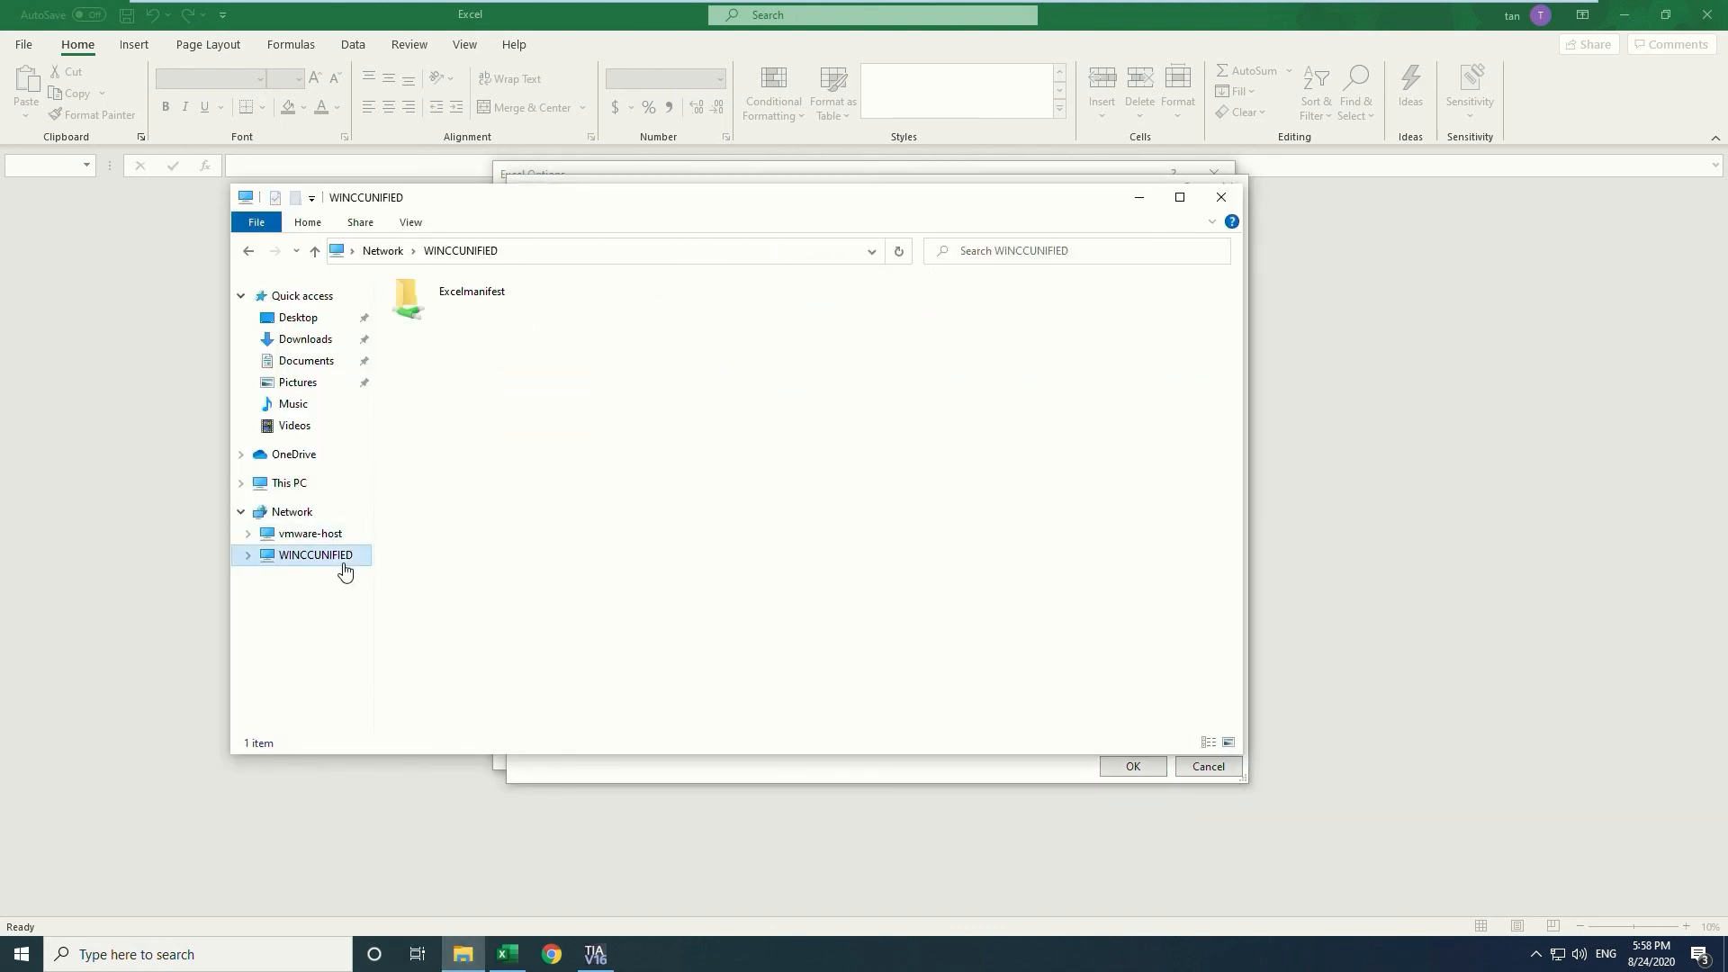
double_click(485, 306)
left_click(628, 253)
key("ctrl+c")
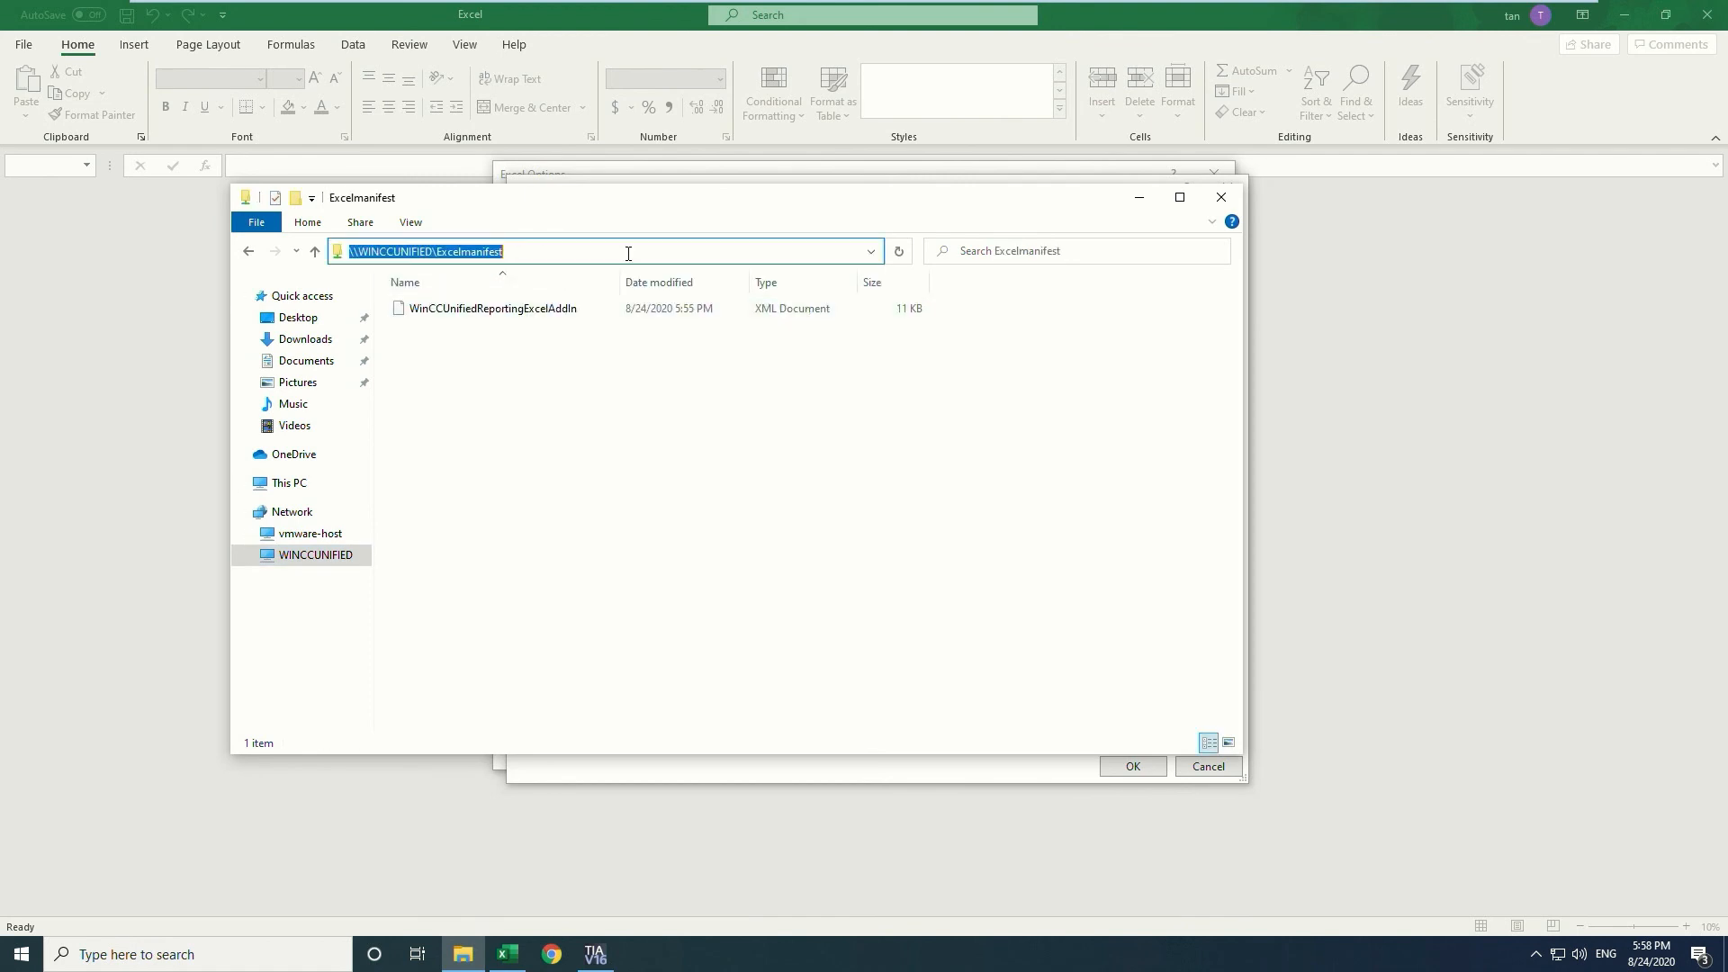
left_click(1140, 197)
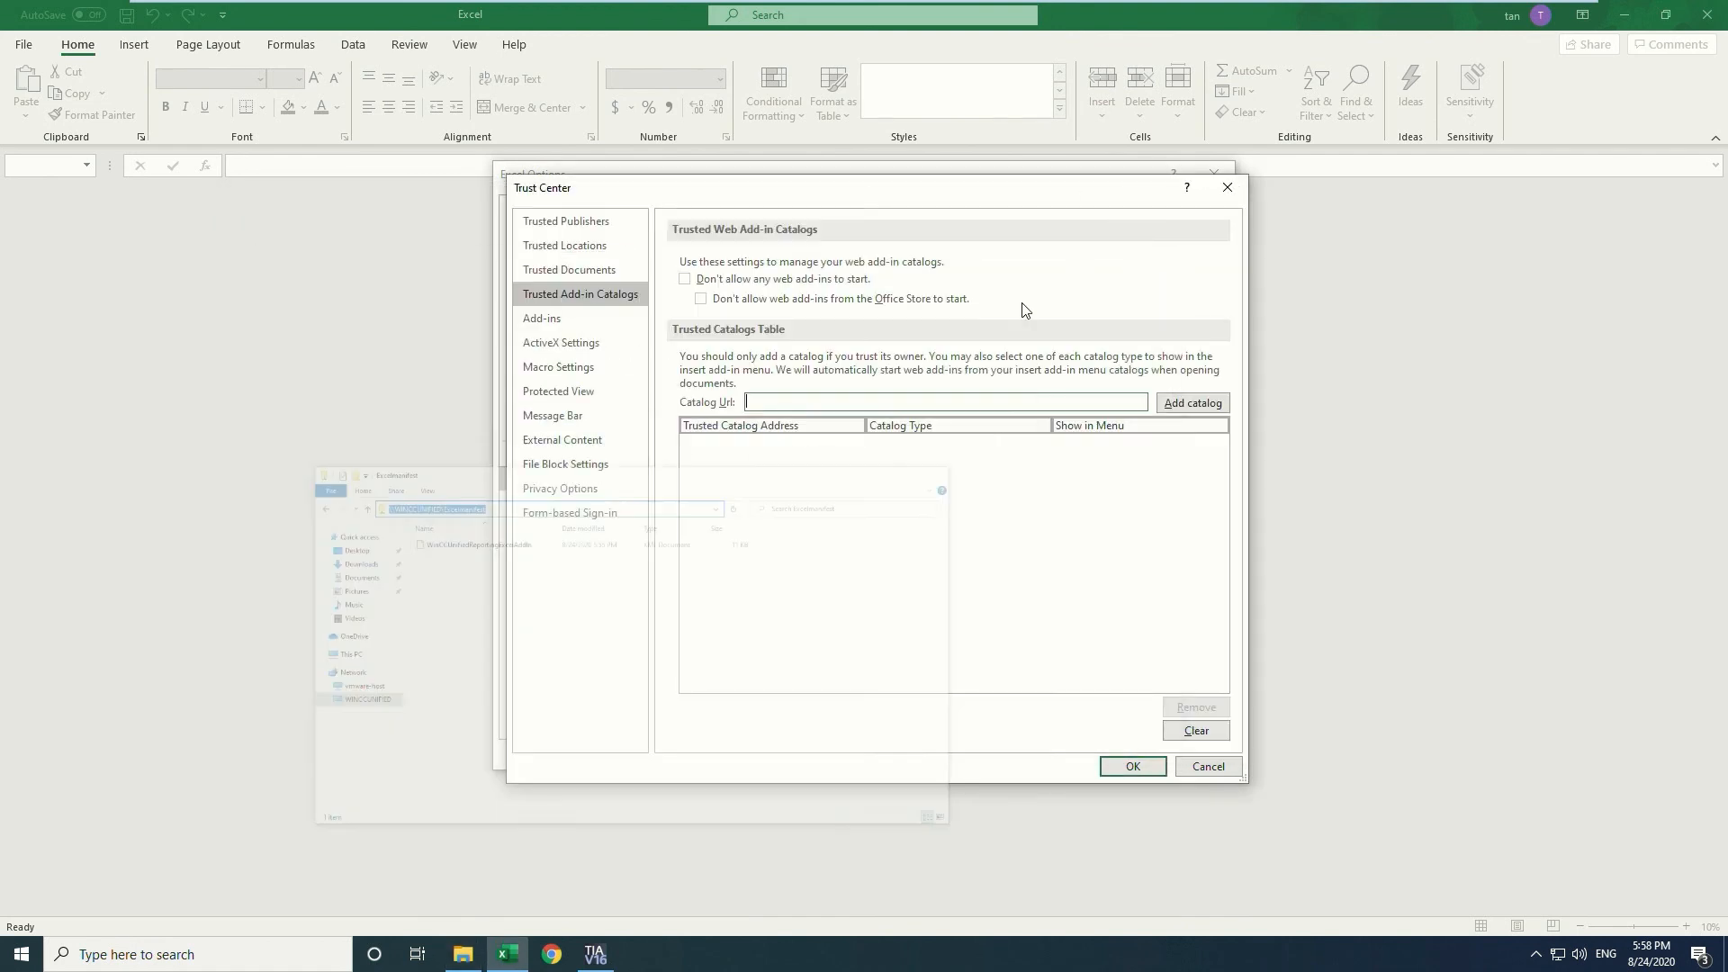
Add \\WINCCUNIFIED\Excelmanifest as a trusted add-in catalog, enable Show in Menu for it and save the Excel options.
left_click(910, 408)
key("ctrl+v")
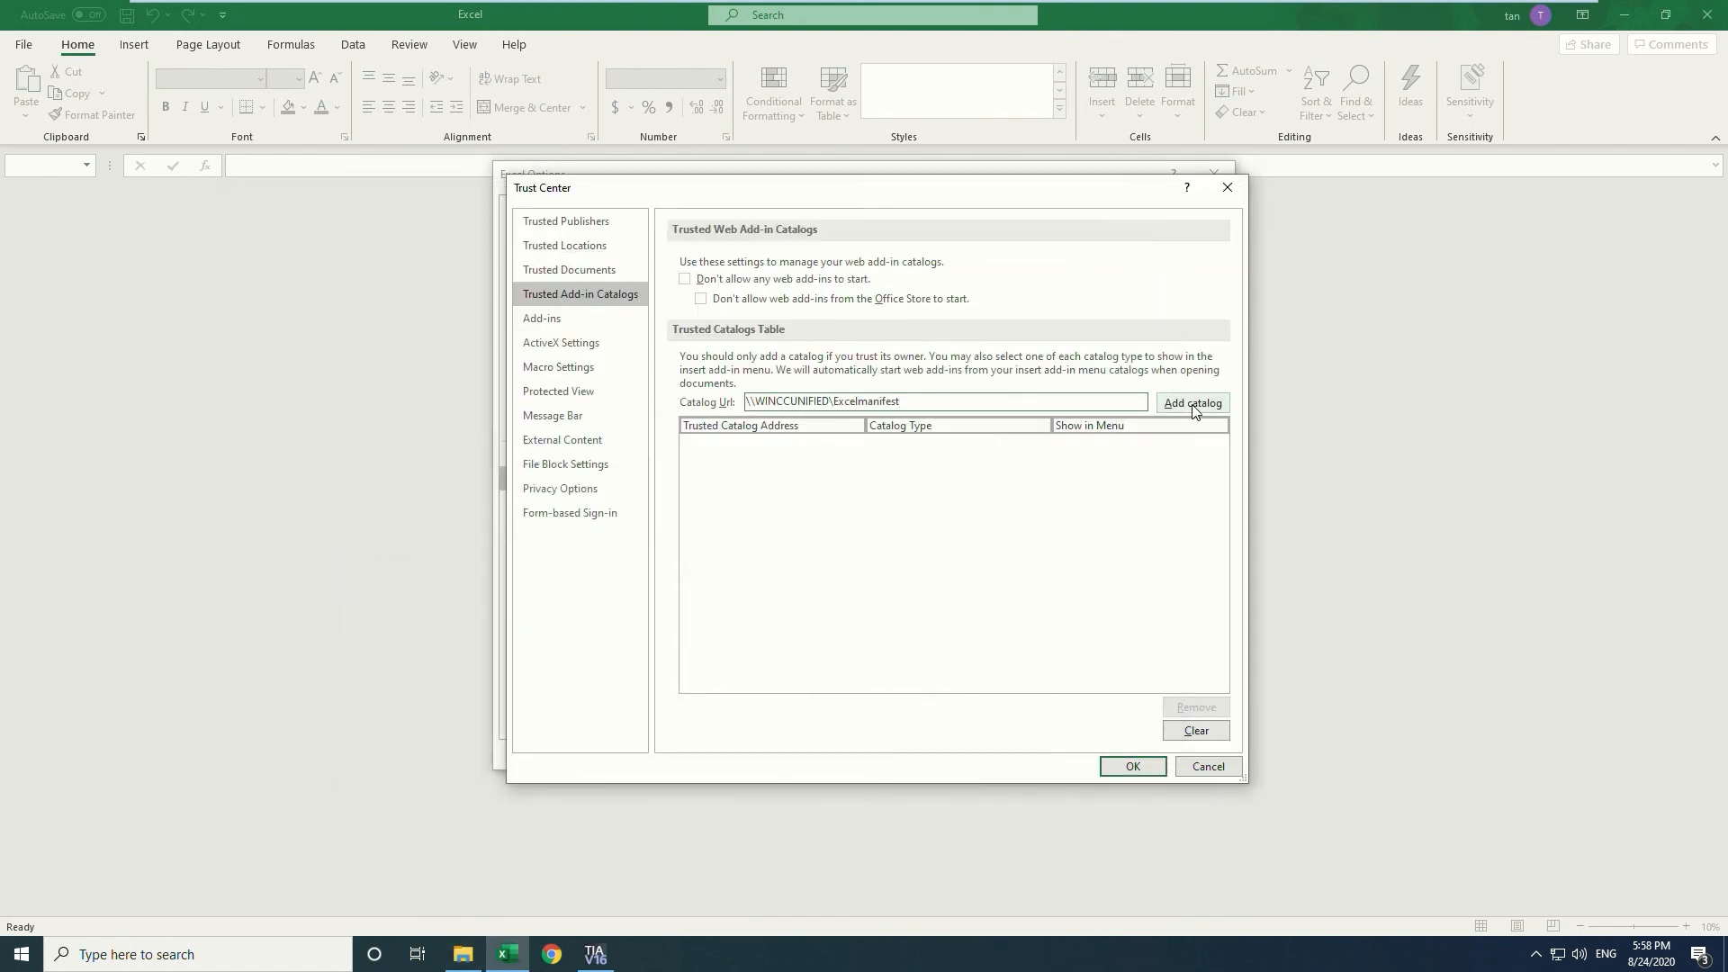
left_click(1193, 405)
left_click(1059, 442)
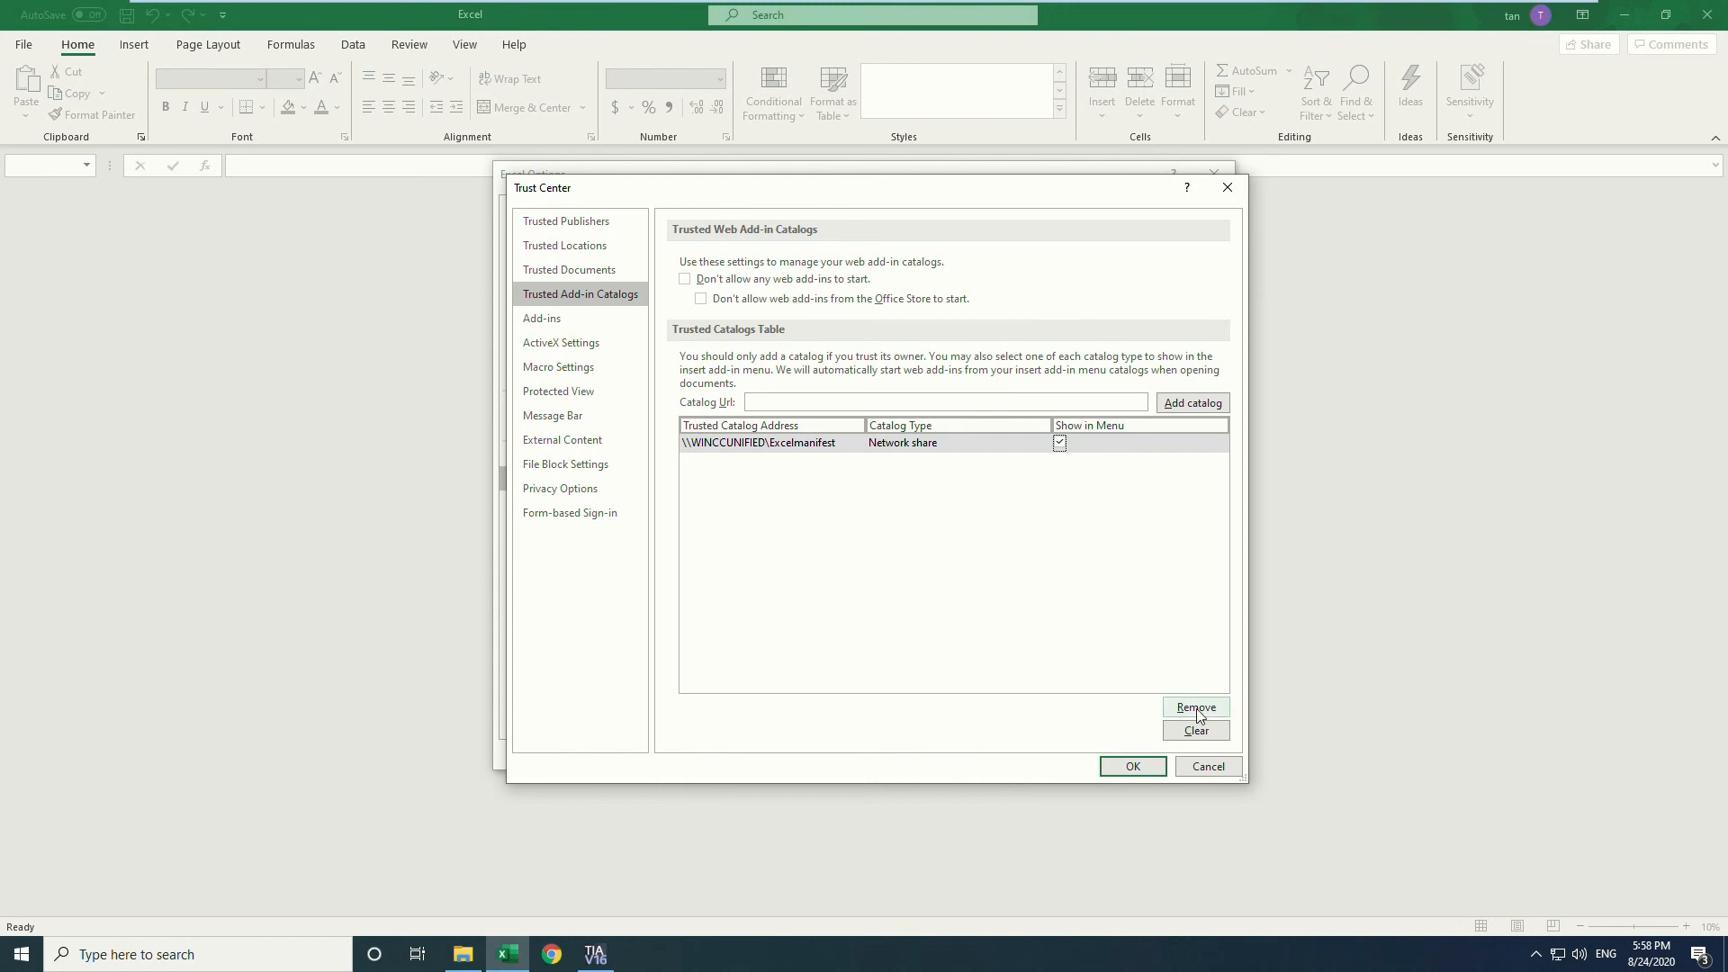
left_click(1157, 771)
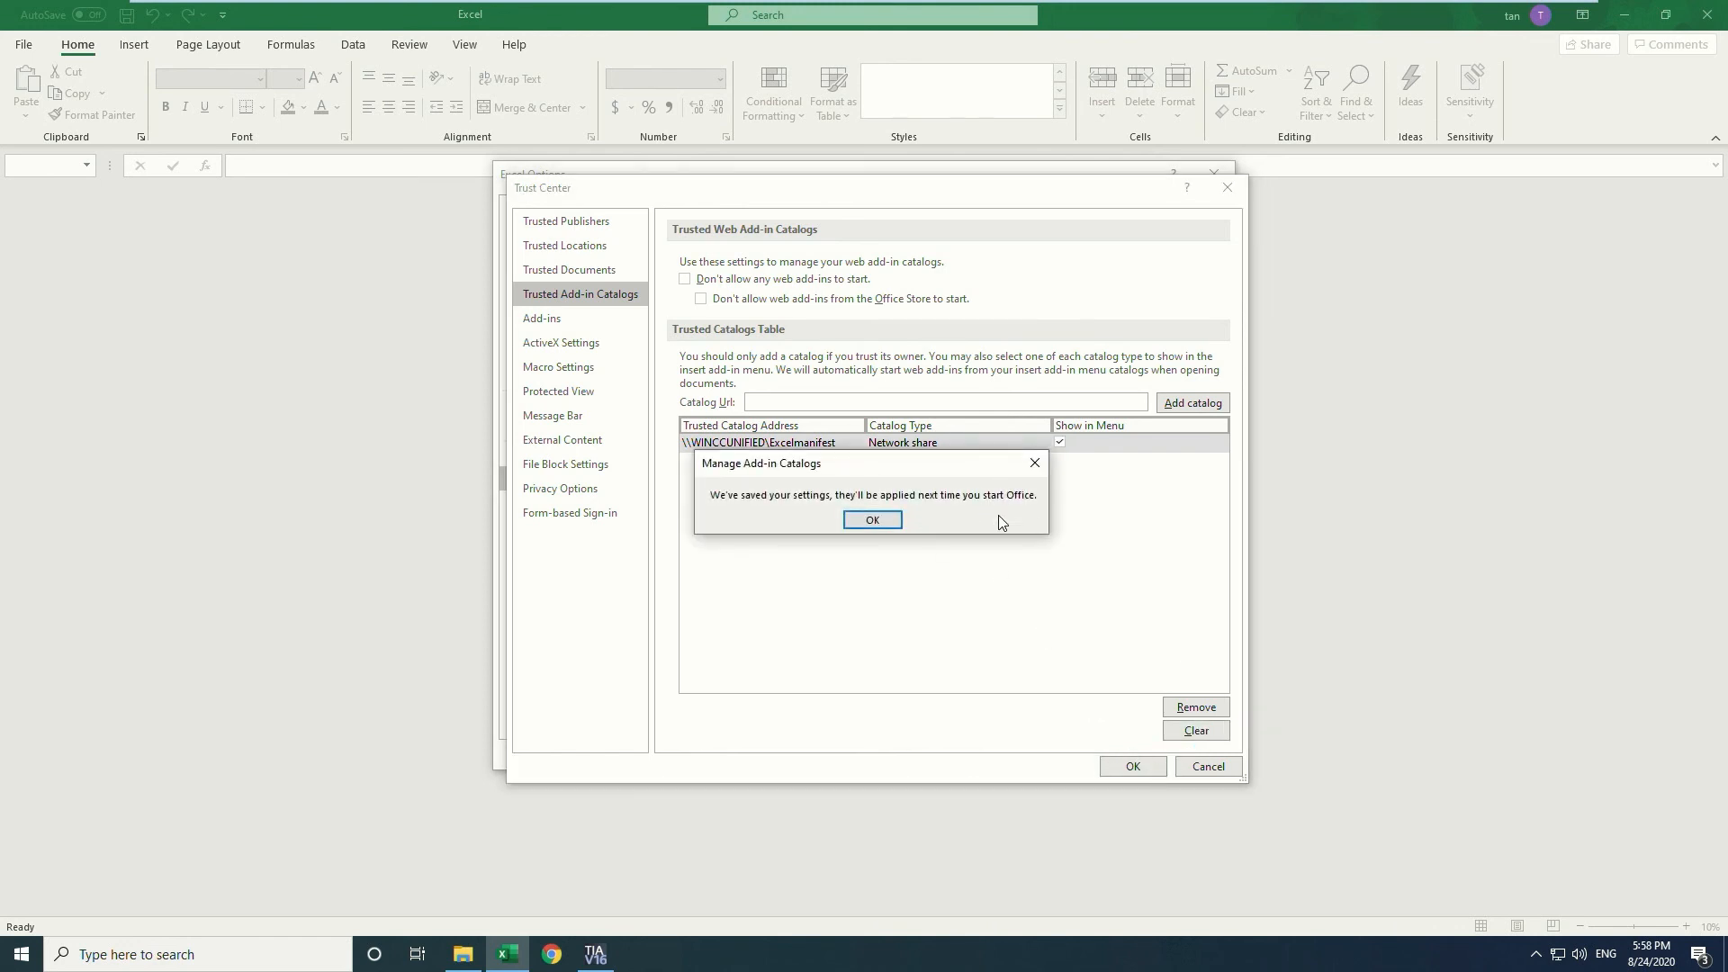
left_click(869, 521)
left_click(1112, 753)
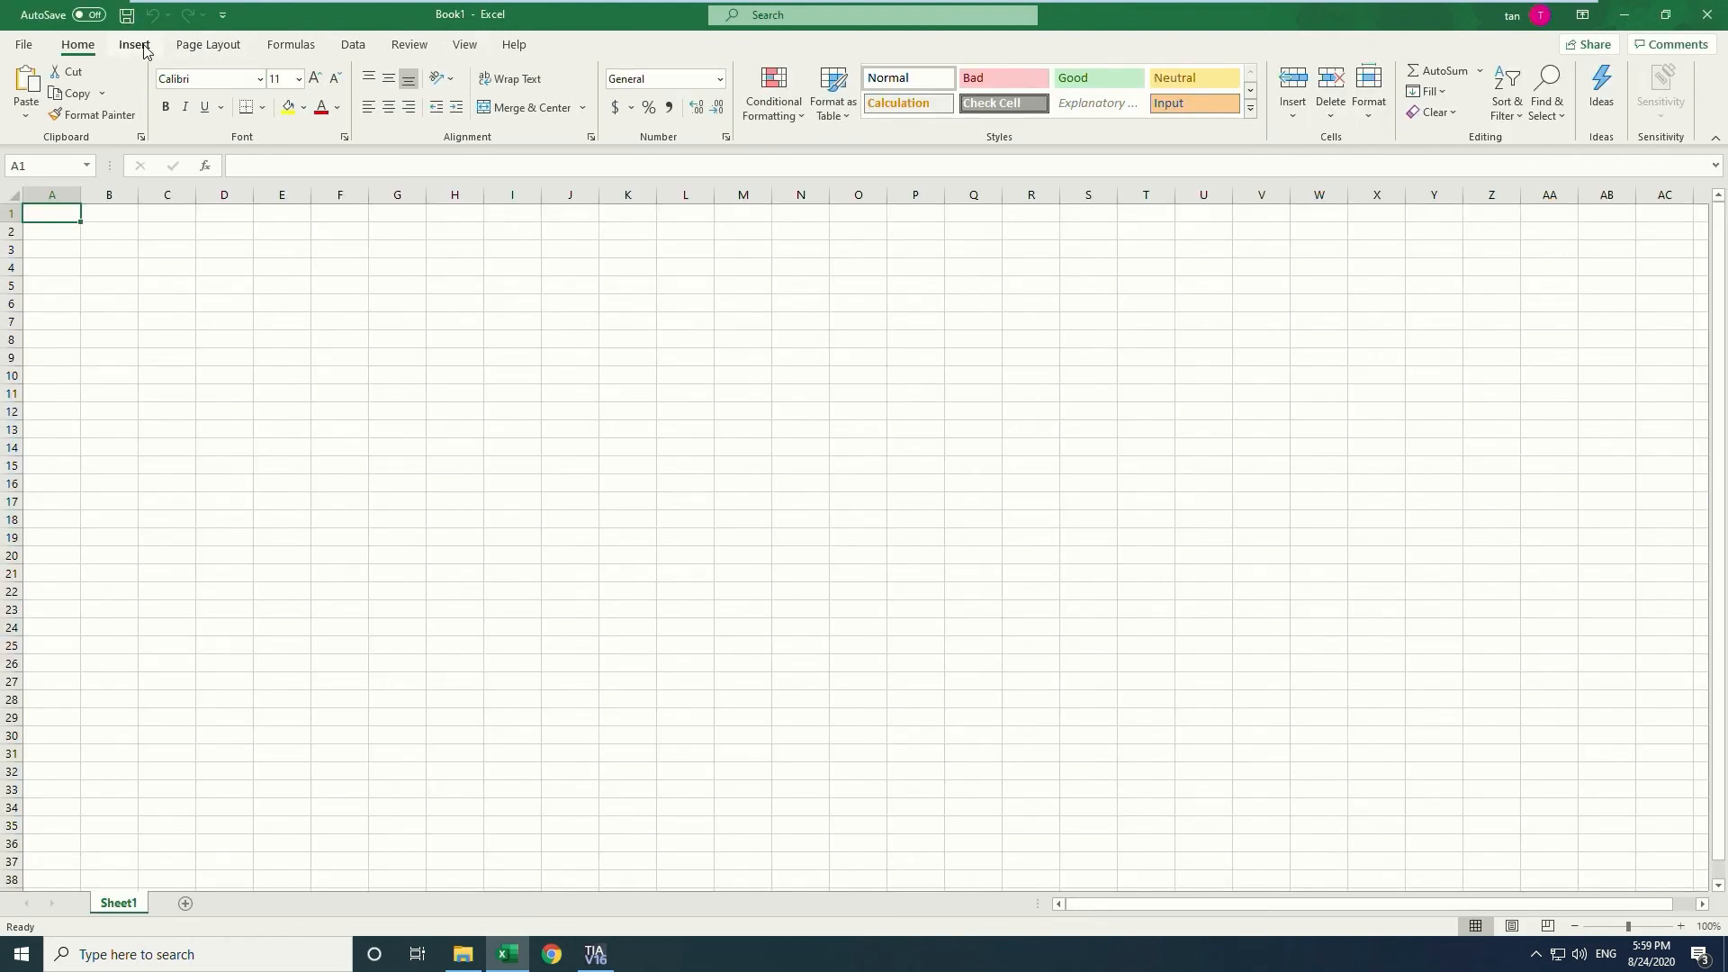
Add the WinCC Unified Reporting add-in to the blank workbook from the shared folder add-ins.
left_click(143, 48)
left_click(506, 108)
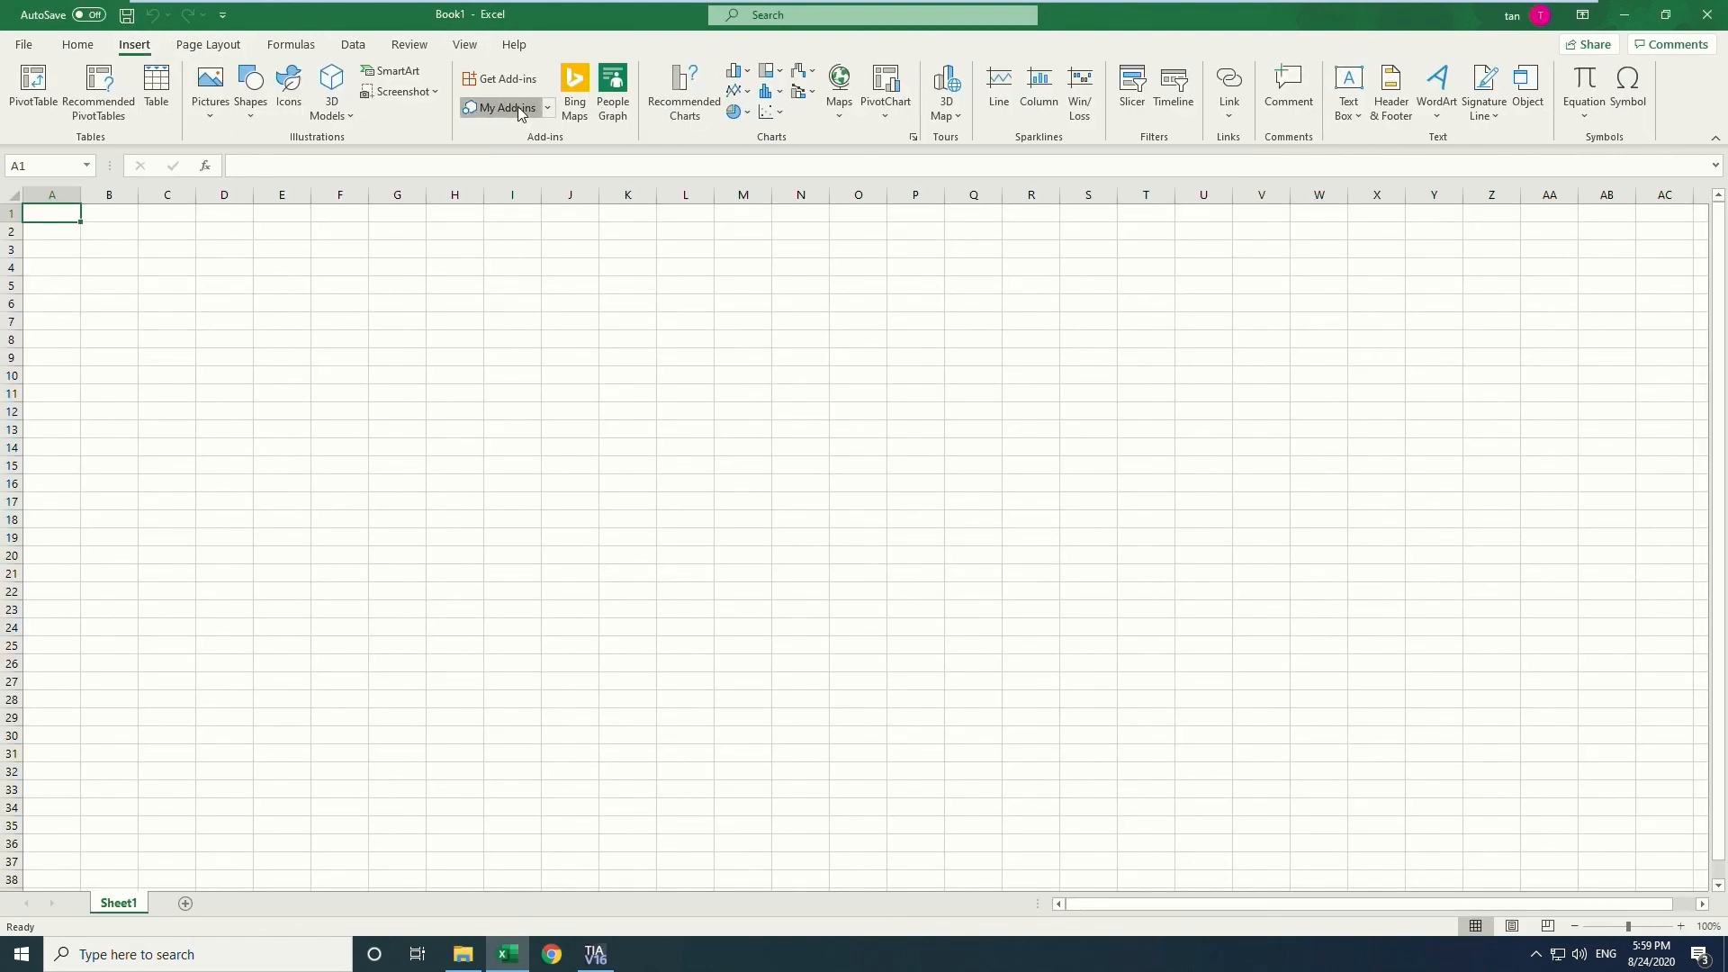
left_click(660, 144)
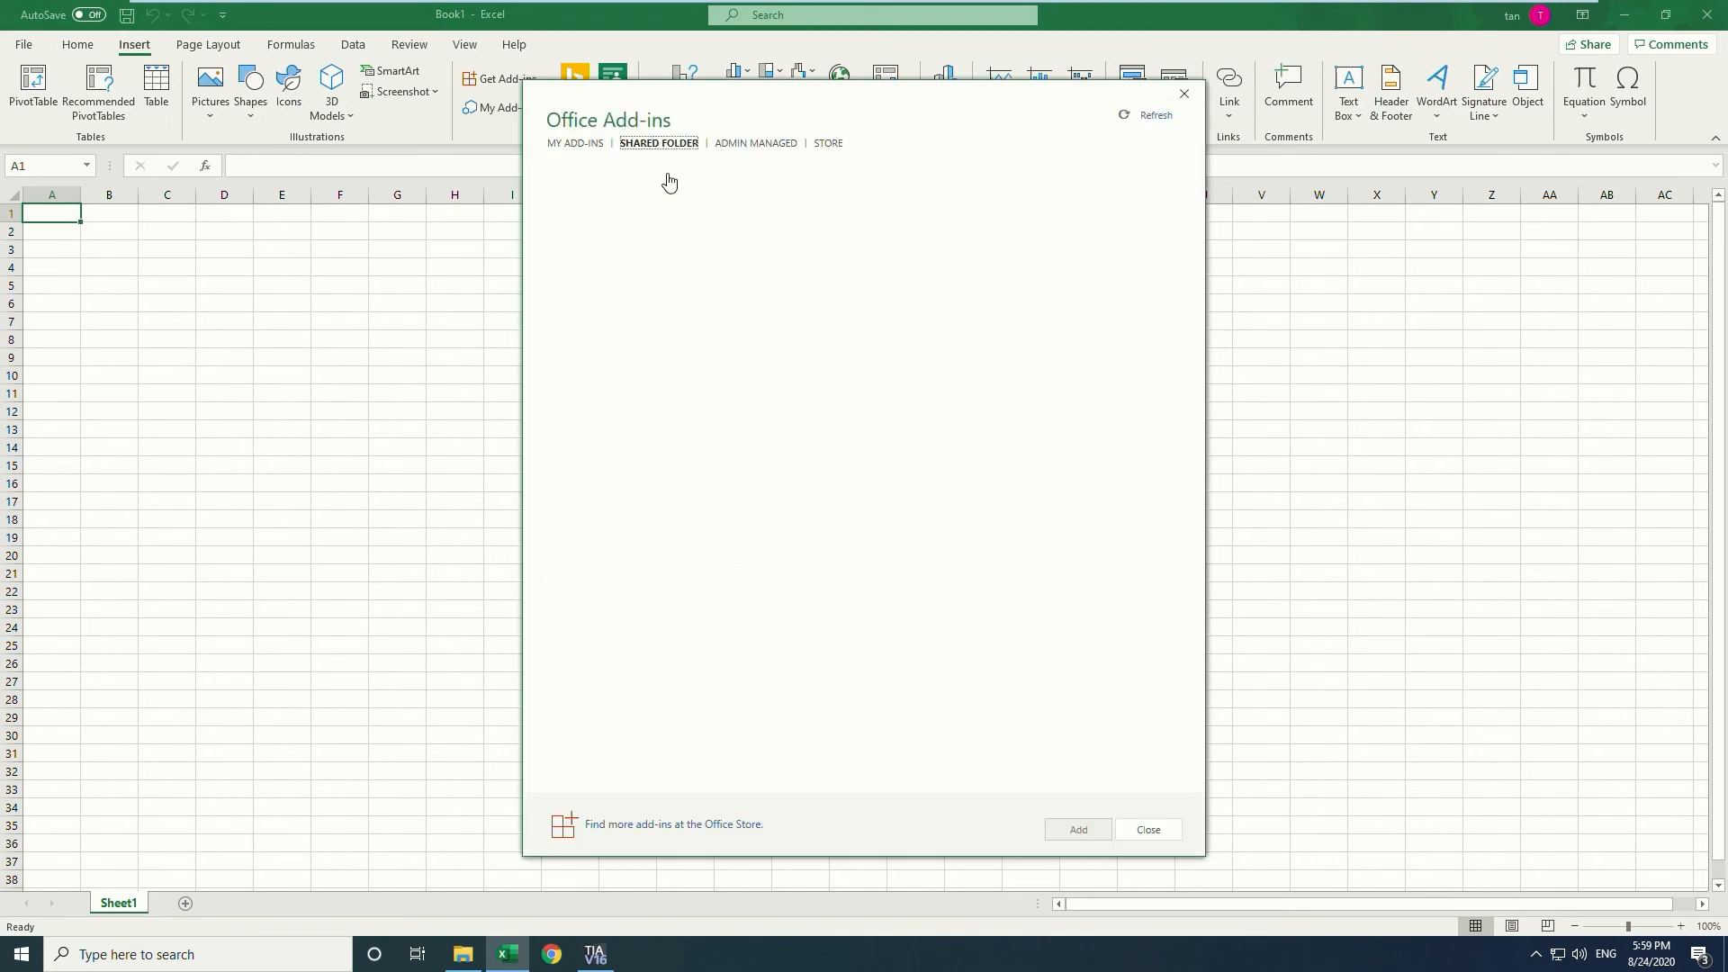
left_click(1078, 829)
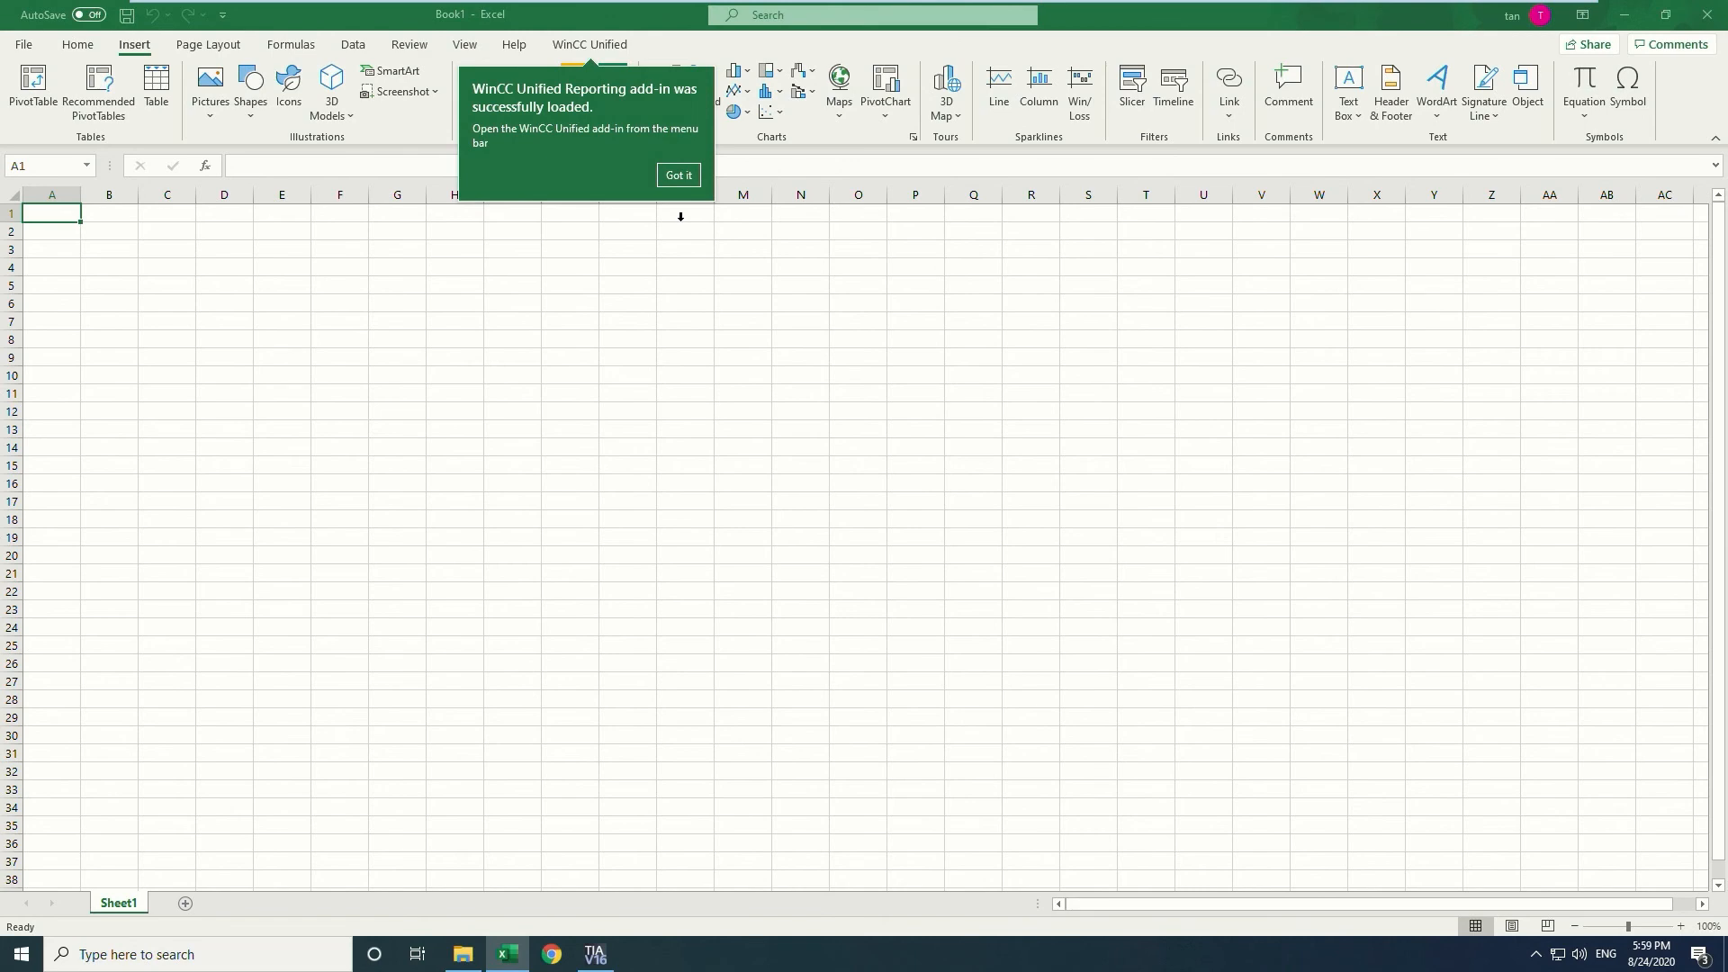
left_click(679, 175)
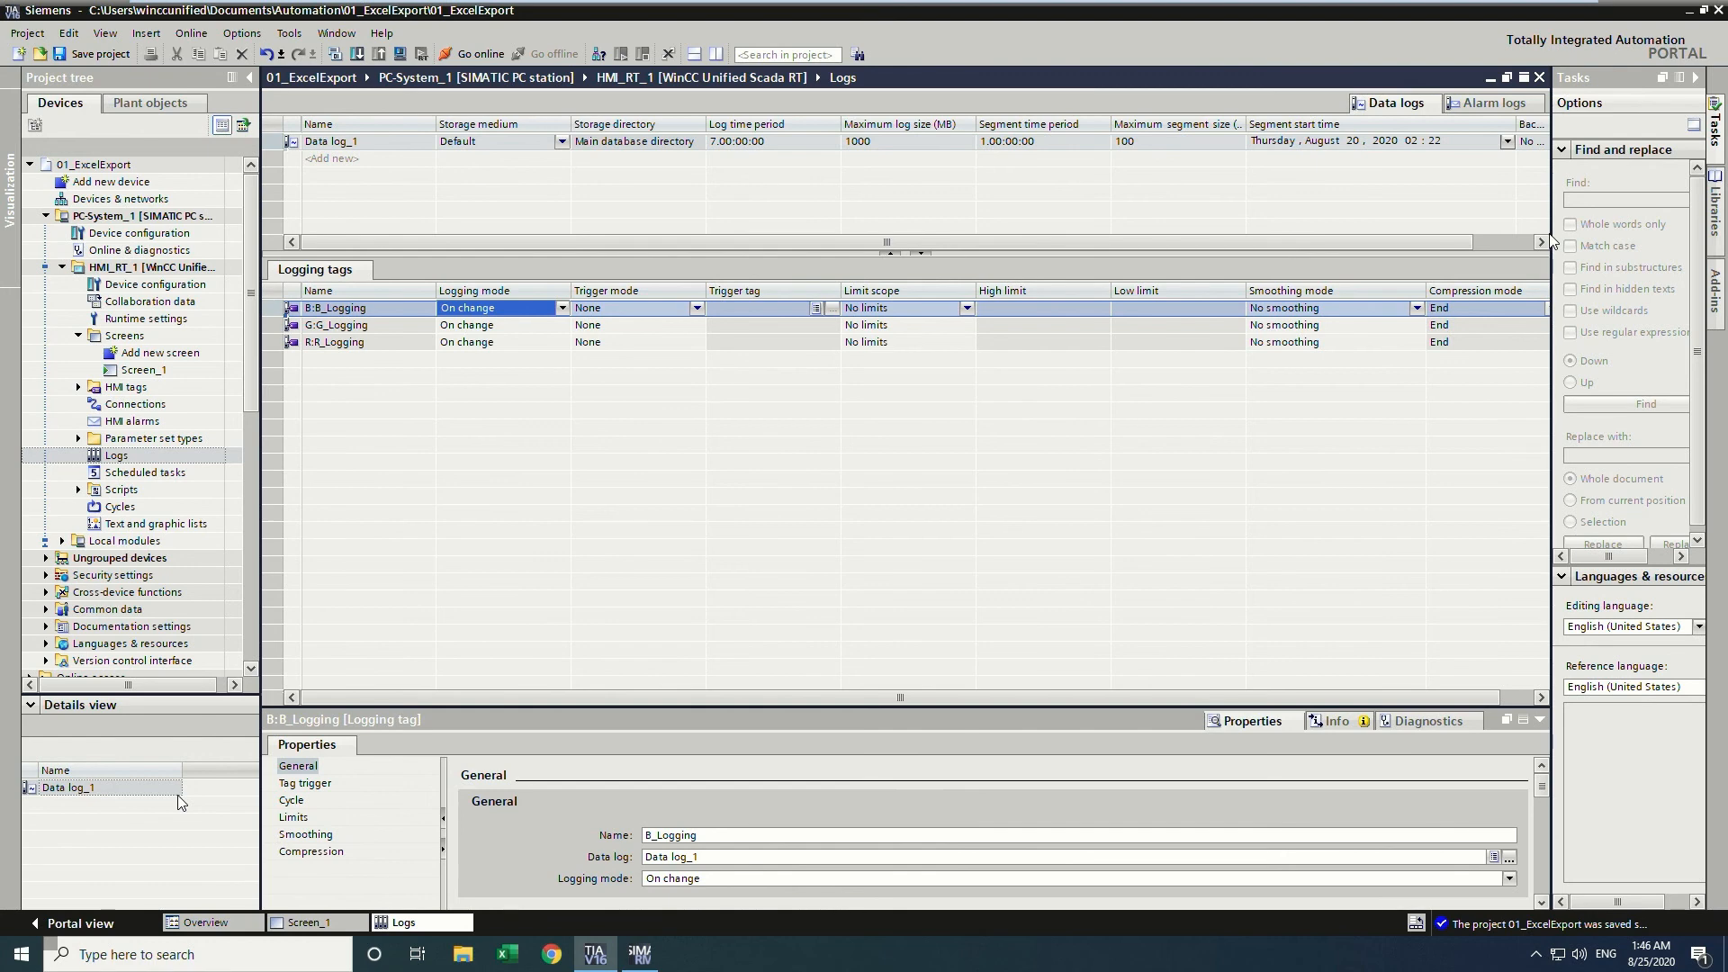
In TIA Portal, open Screen_1, place a Reports control below the trend control and enlarge it to nearly the trend control's width.
double_click(149, 369)
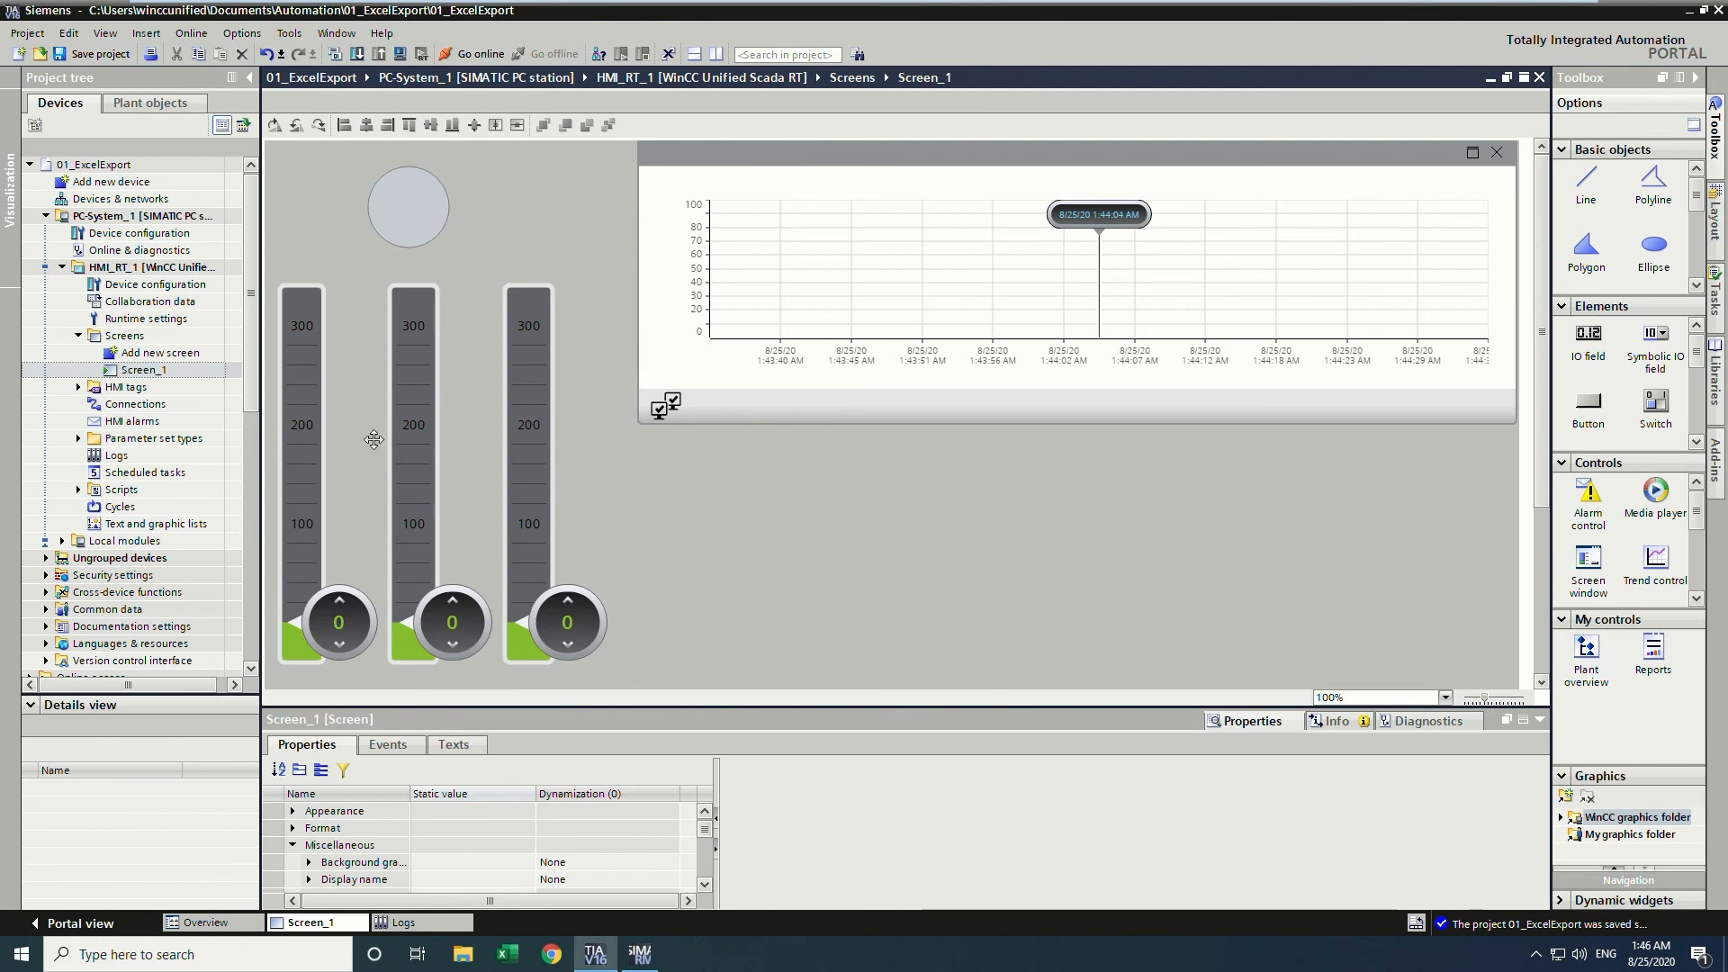
left_click_drag(1668, 669, 642, 441)
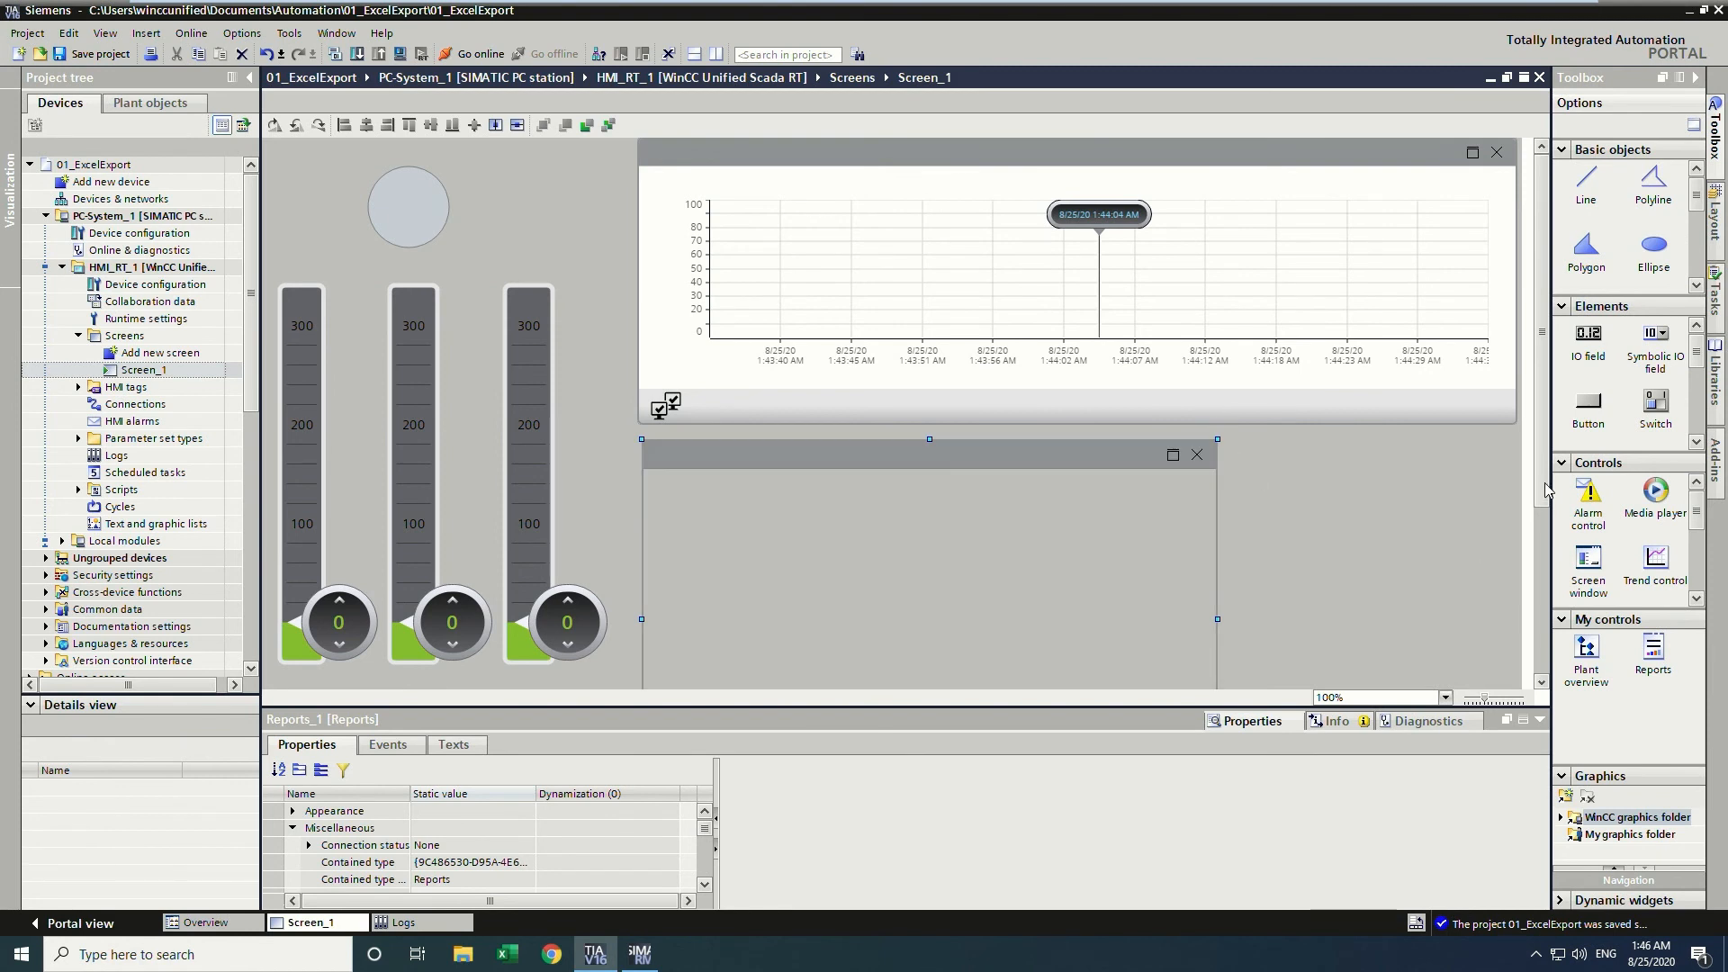
left_click_drag(1541, 509, 1539, 677)
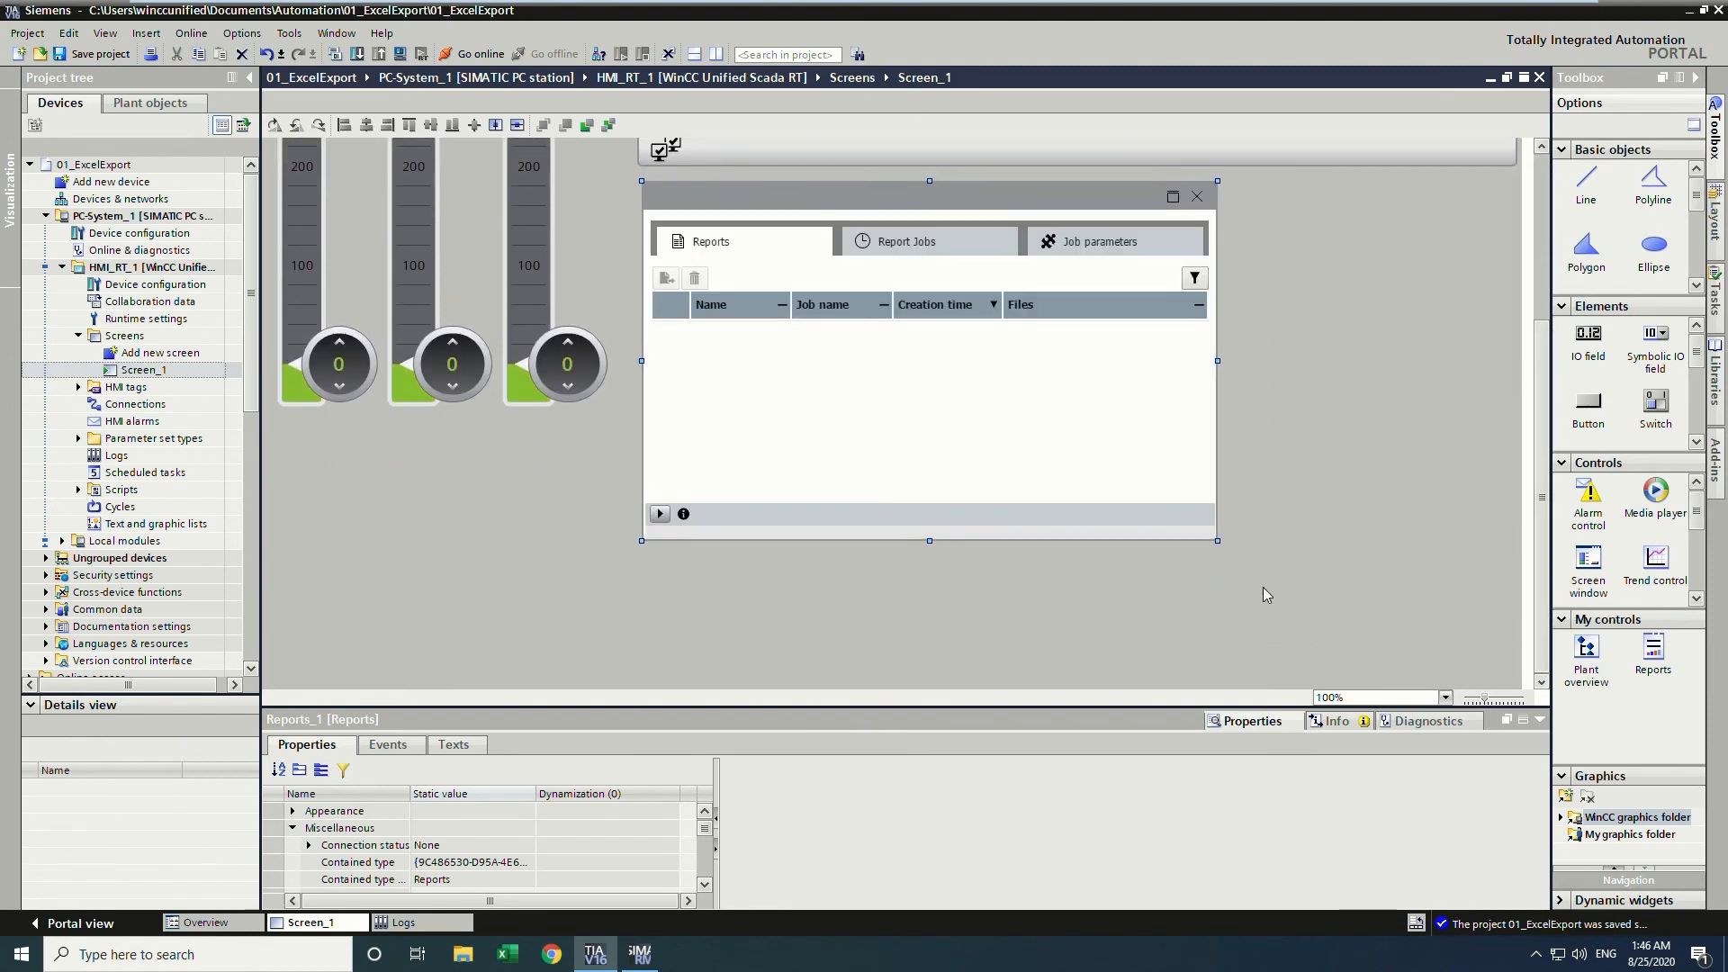
left_click_drag(1219, 542, 1511, 676)
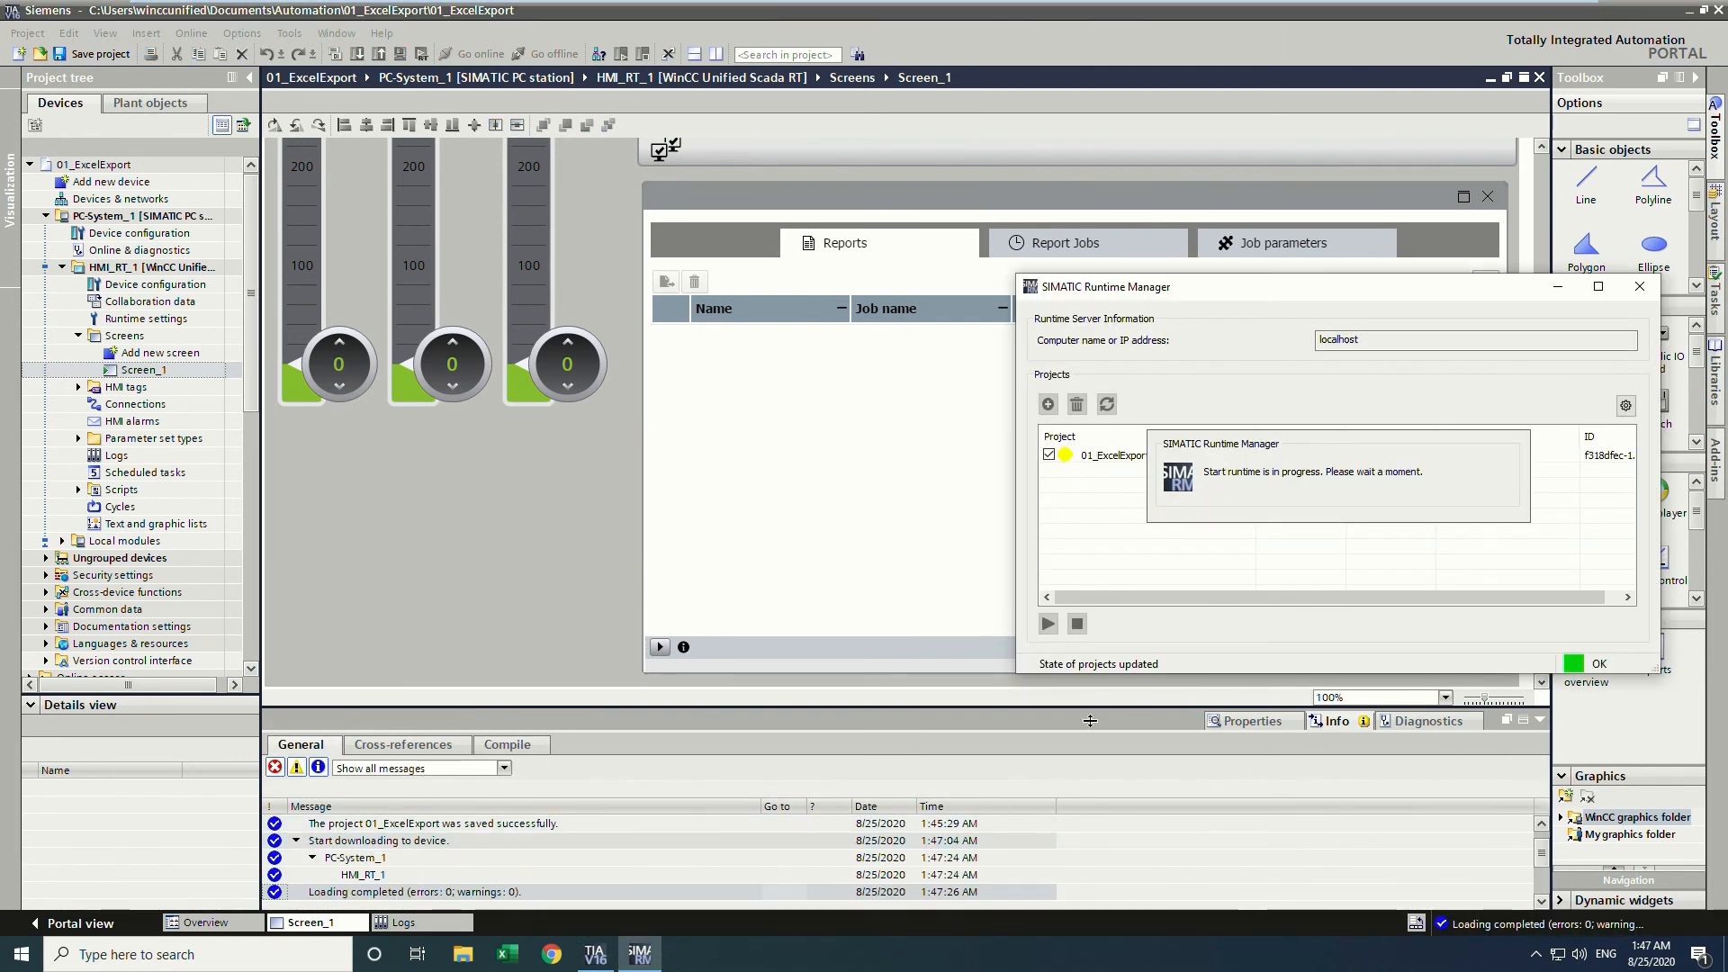
Switch to Chrome, open WinCC Unified RT and log in as UMCAdmin with the account password.
left_click(558, 959)
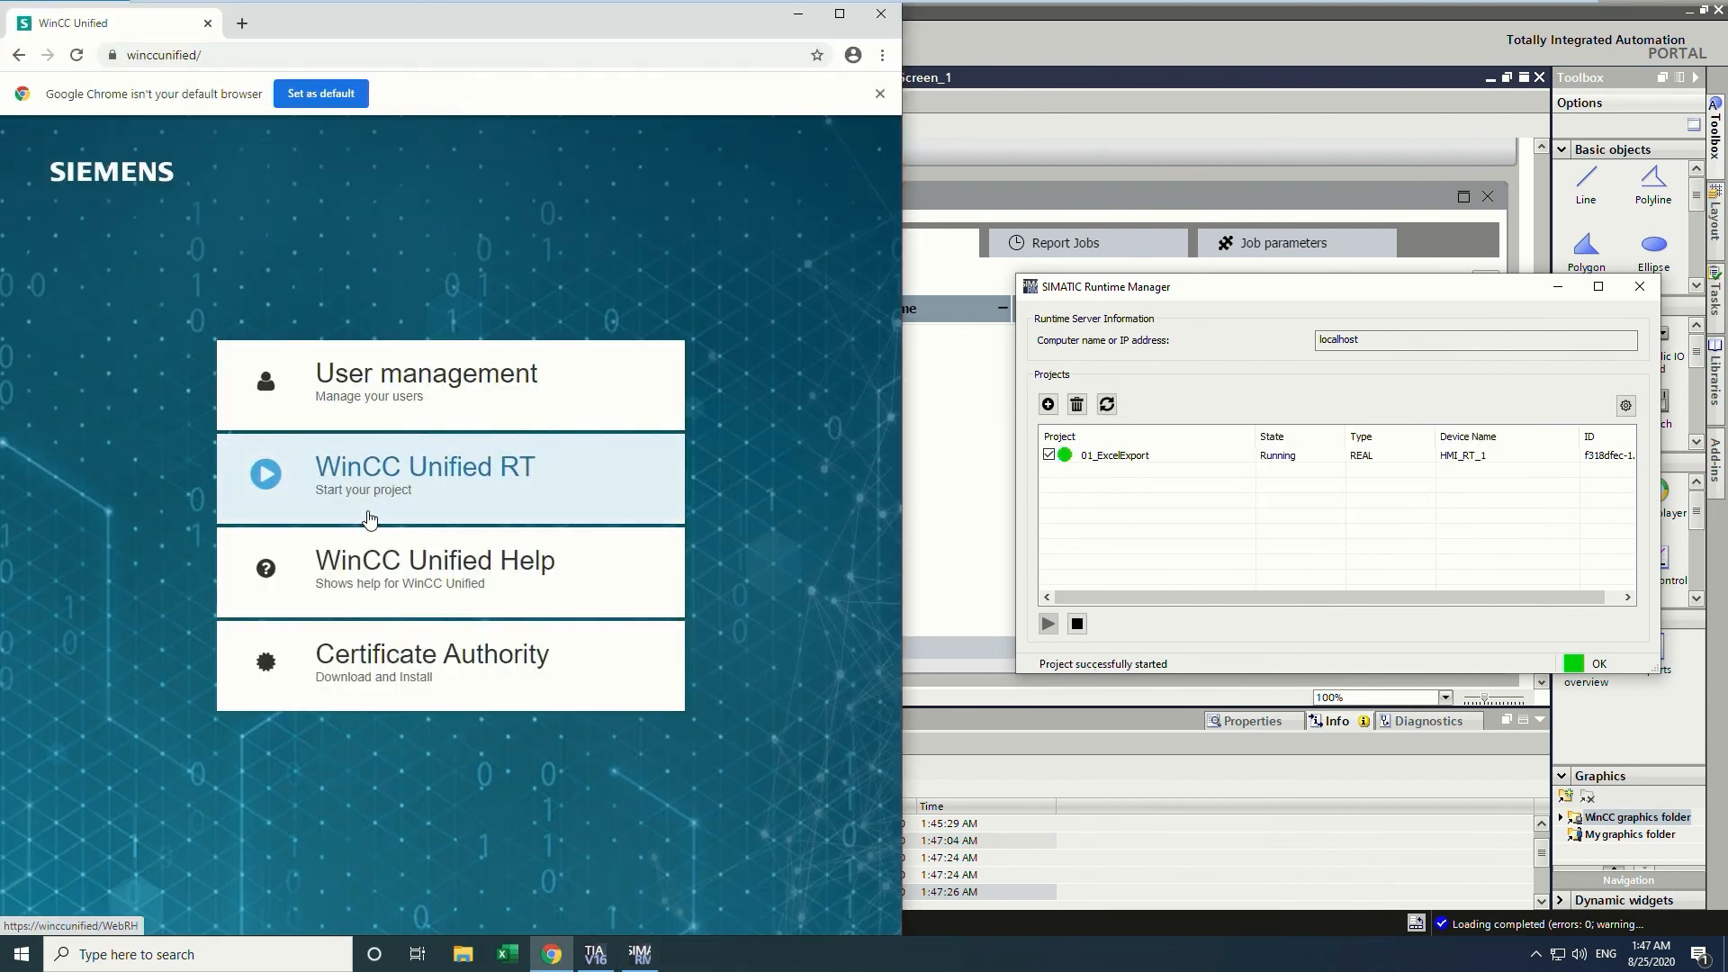
left_click(369, 516)
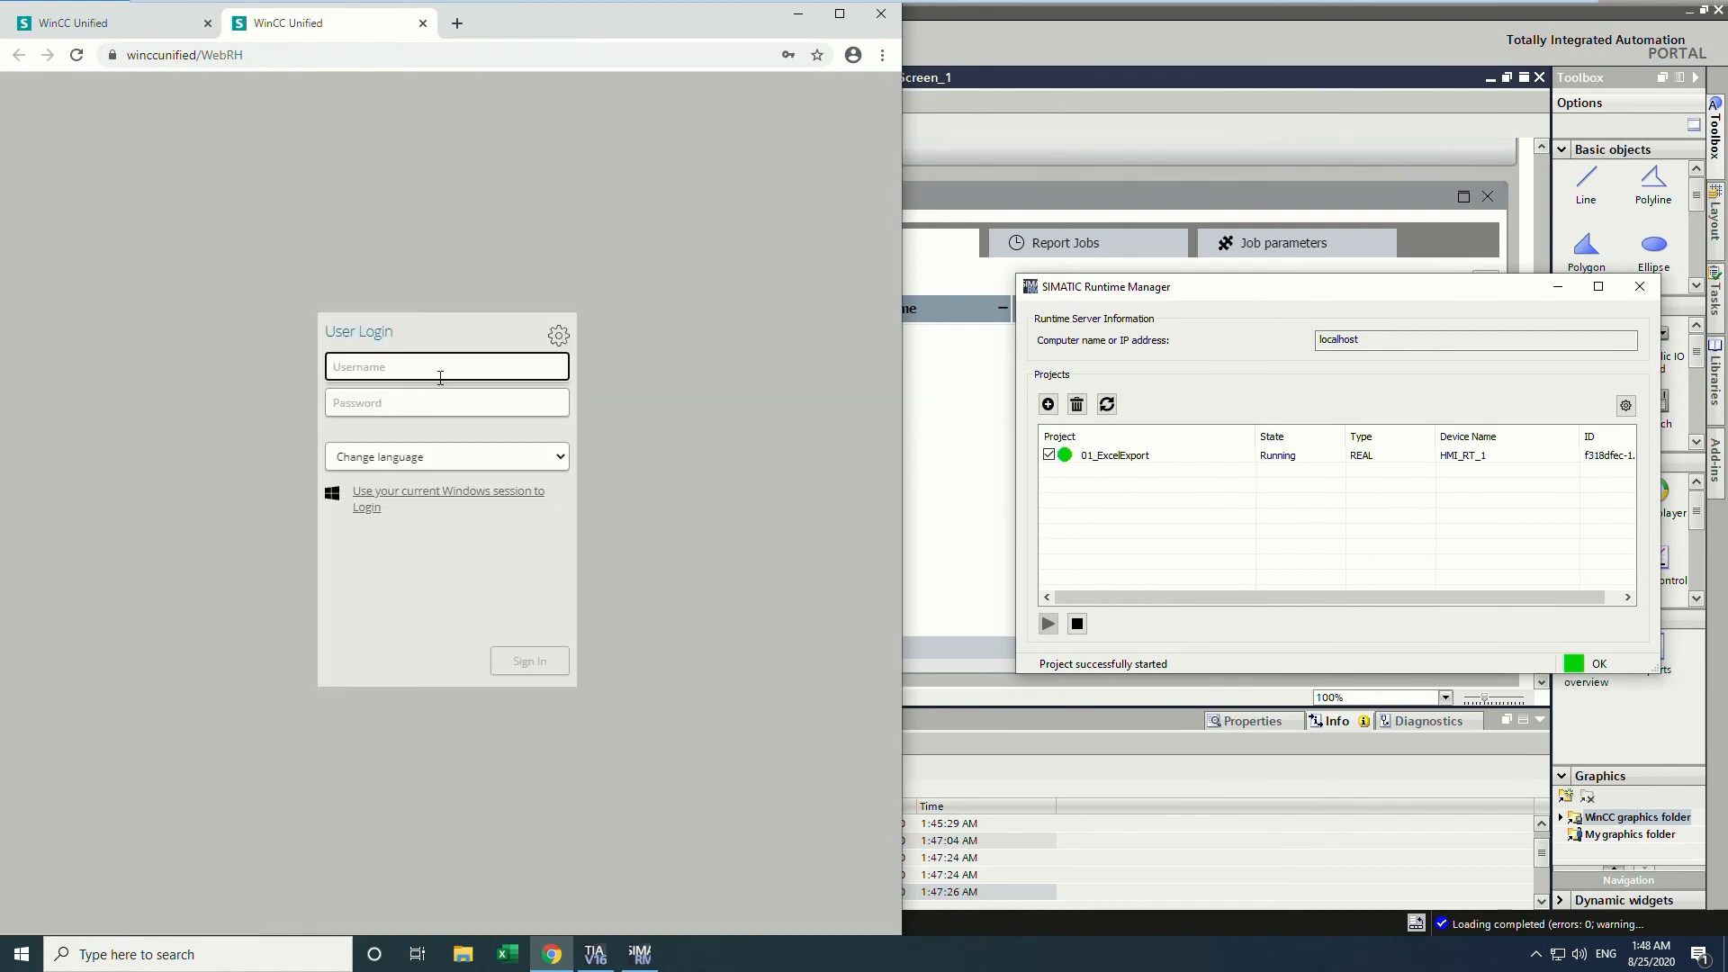
left_click(427, 403)
left_click(419, 419)
left_click(424, 404)
left_click_drag(407, 369, 299, 387)
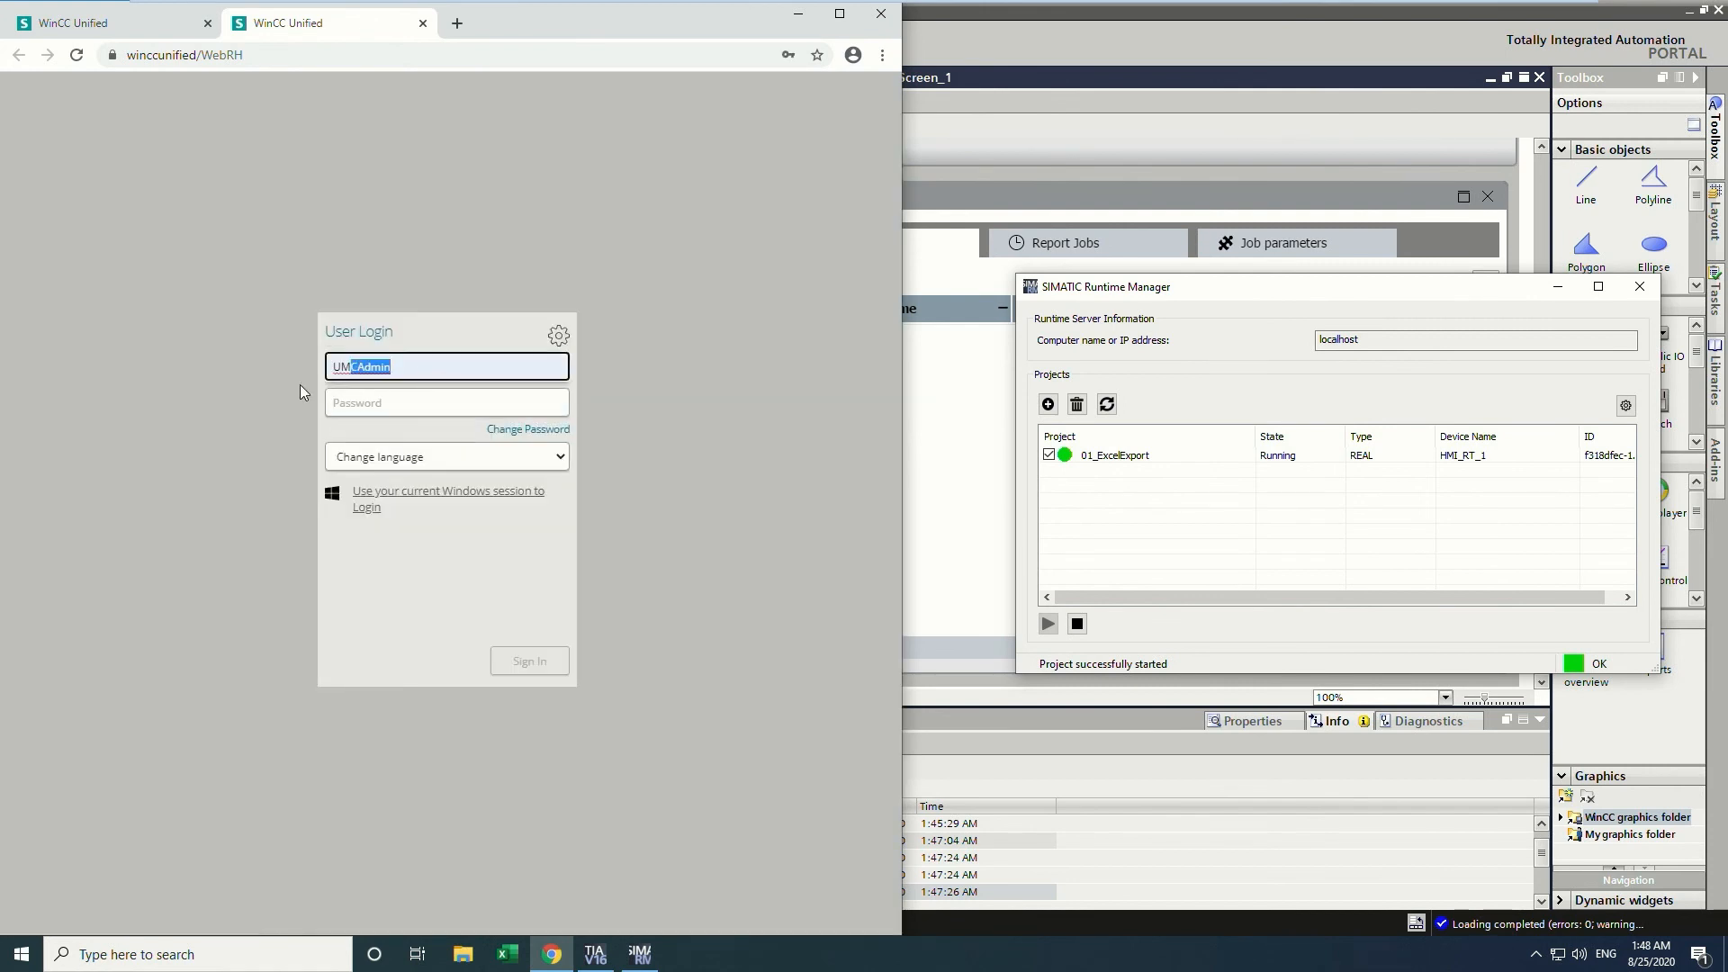
left_click(439, 412)
type("********")
key("Return")
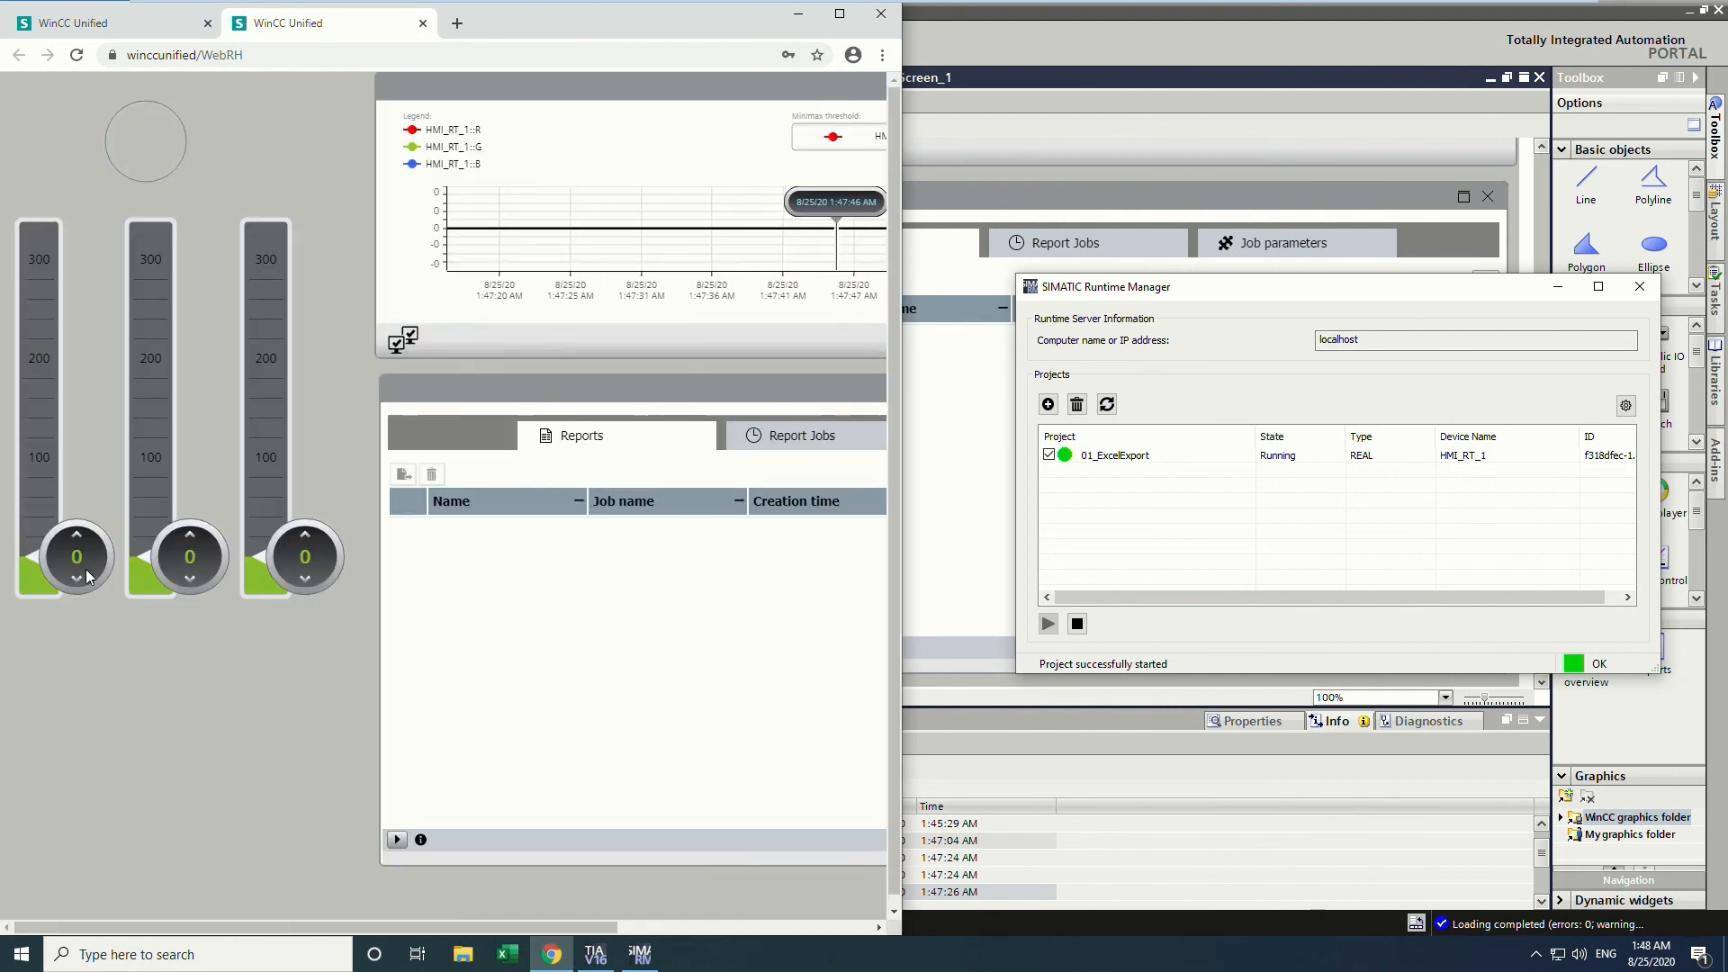
Move the R, G and B sliders on the runtime screen to various nonzero values and widen the browser window.
left_click_drag(89, 569, 88, 431)
left_click_drag(181, 553, 181, 478)
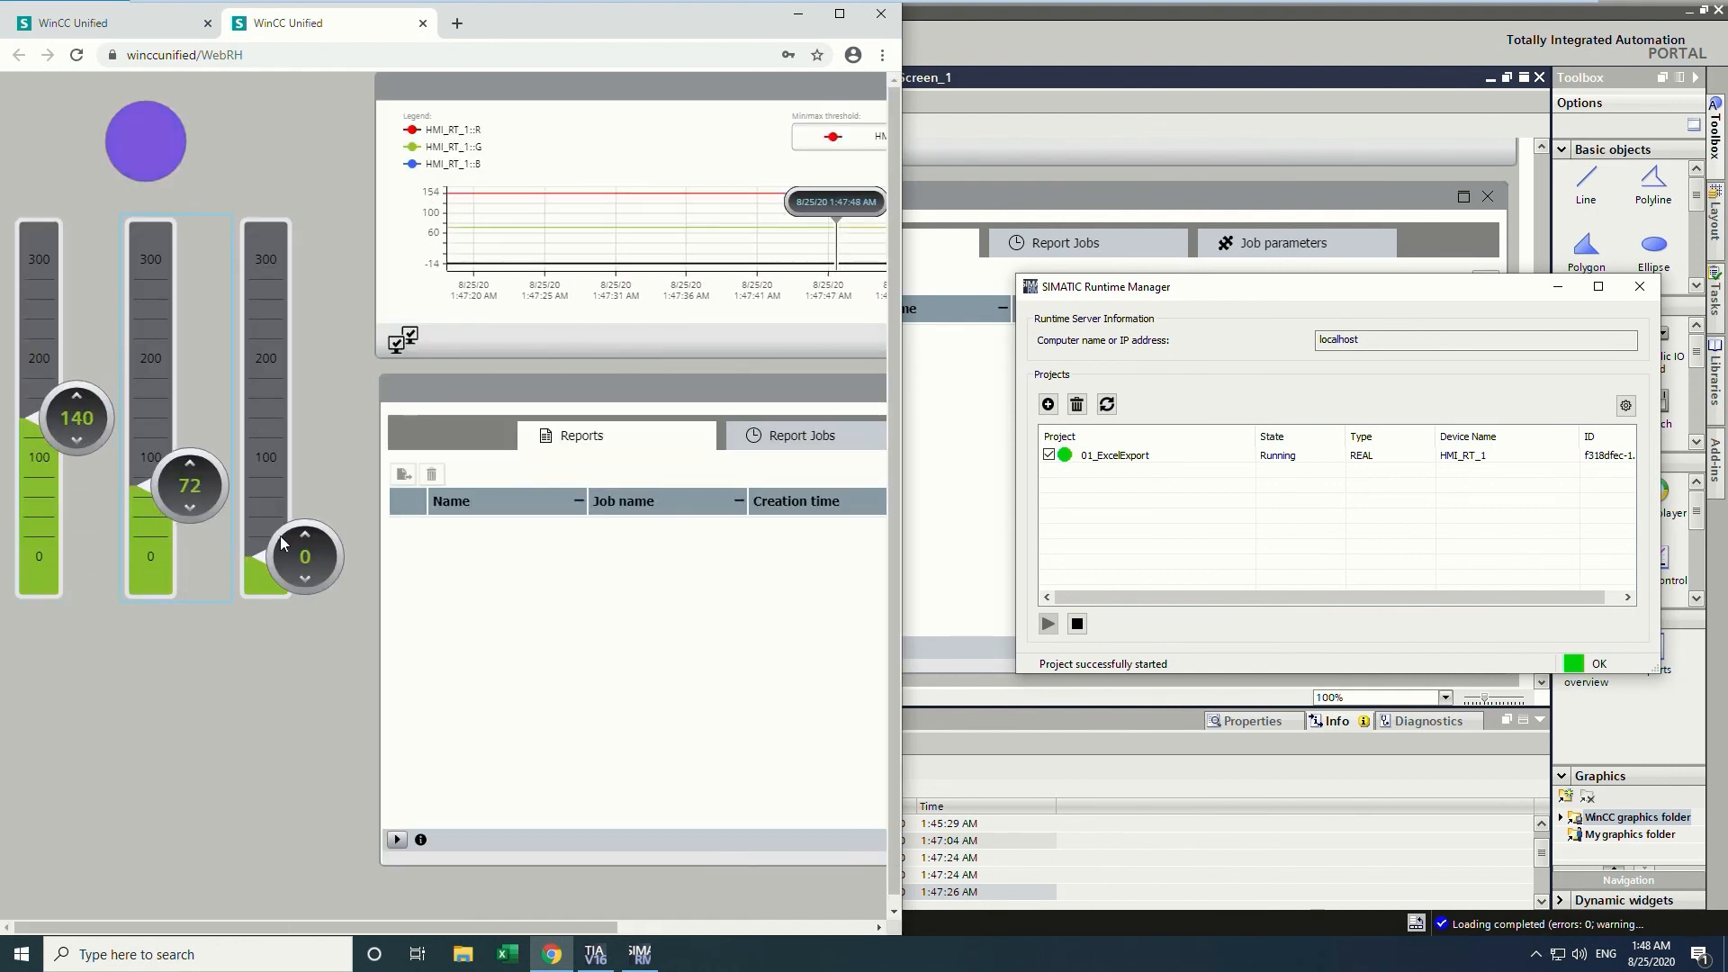
left_click_drag(305, 554, 297, 430)
left_click_drag(187, 481, 187, 360)
left_click_drag(95, 430, 90, 342)
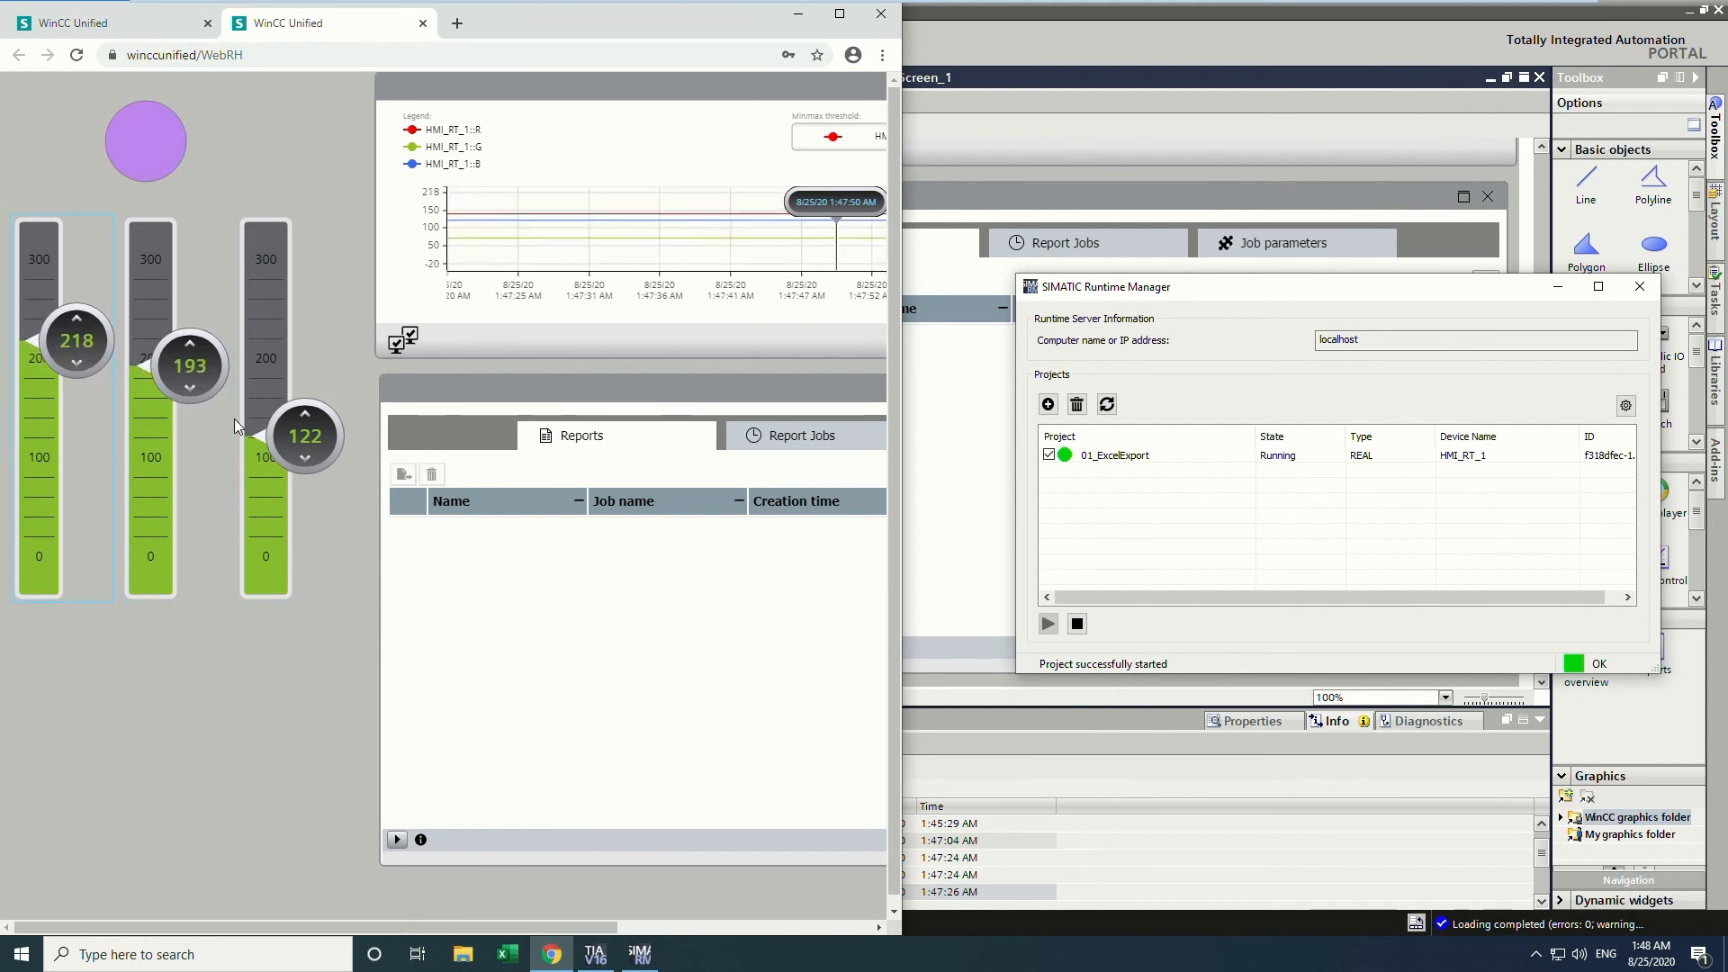
left_click_drag(267, 358, 270, 332)
left_click_drag(897, 363, 1345, 363)
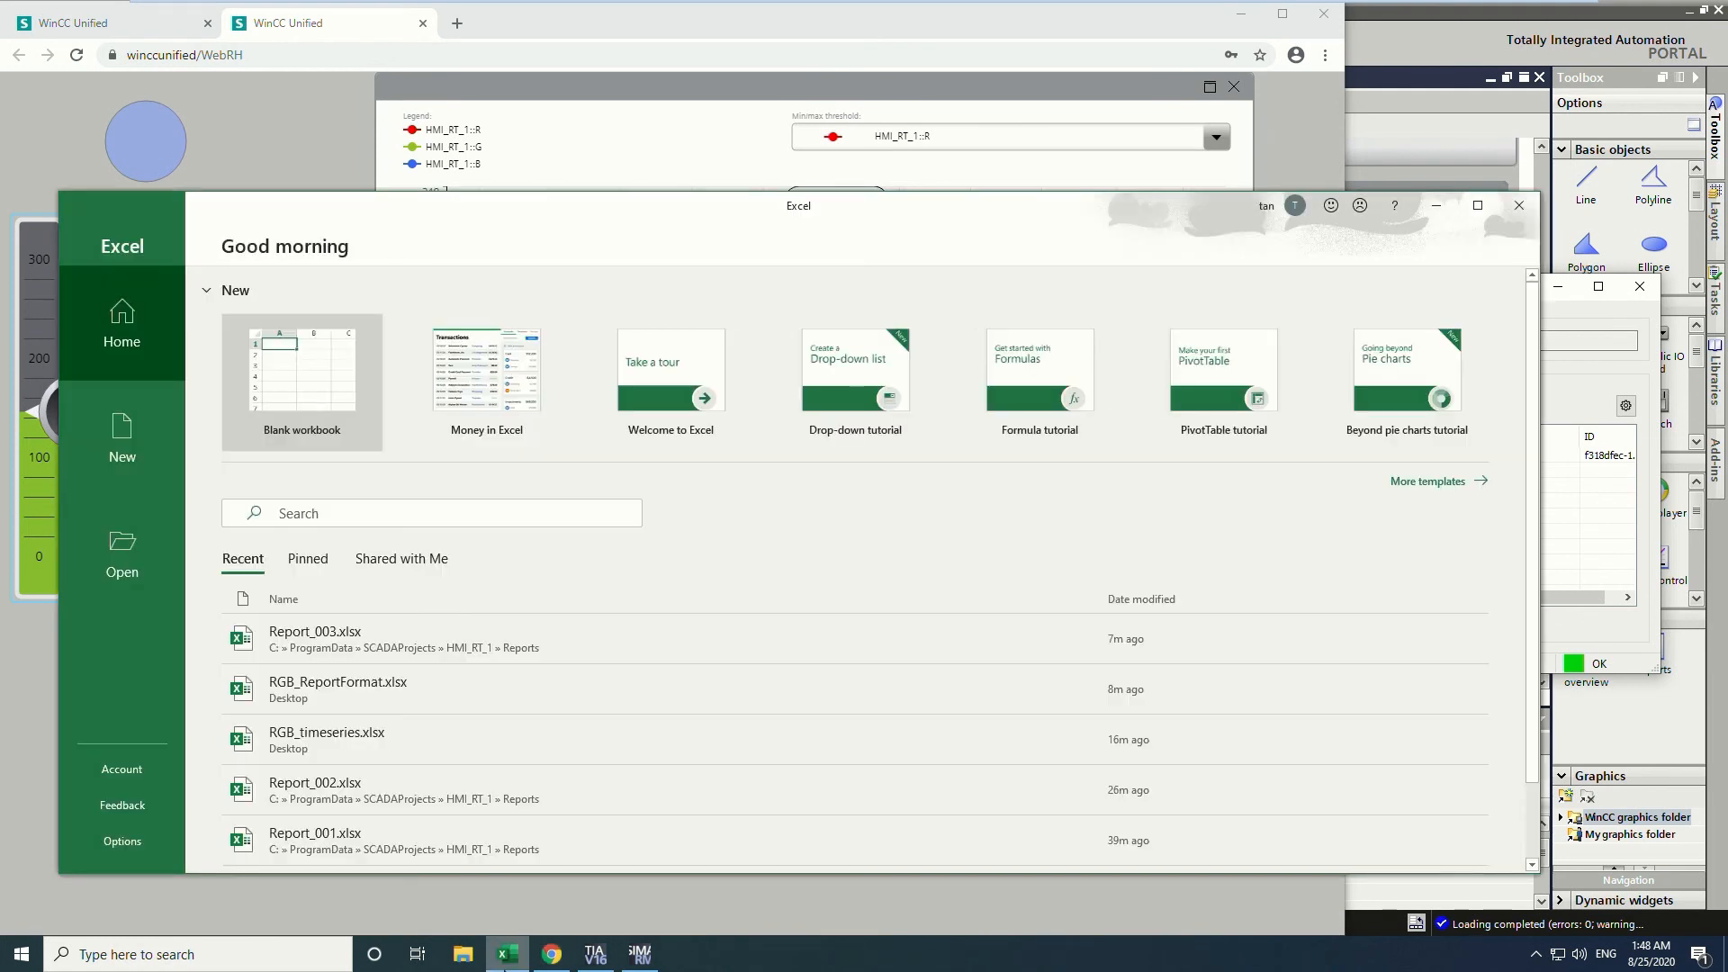
In Excel, create a blank workbook, extend its window to full screen height and open the WinCC Unified connections.
left_click(334, 417)
double_click(519, 191)
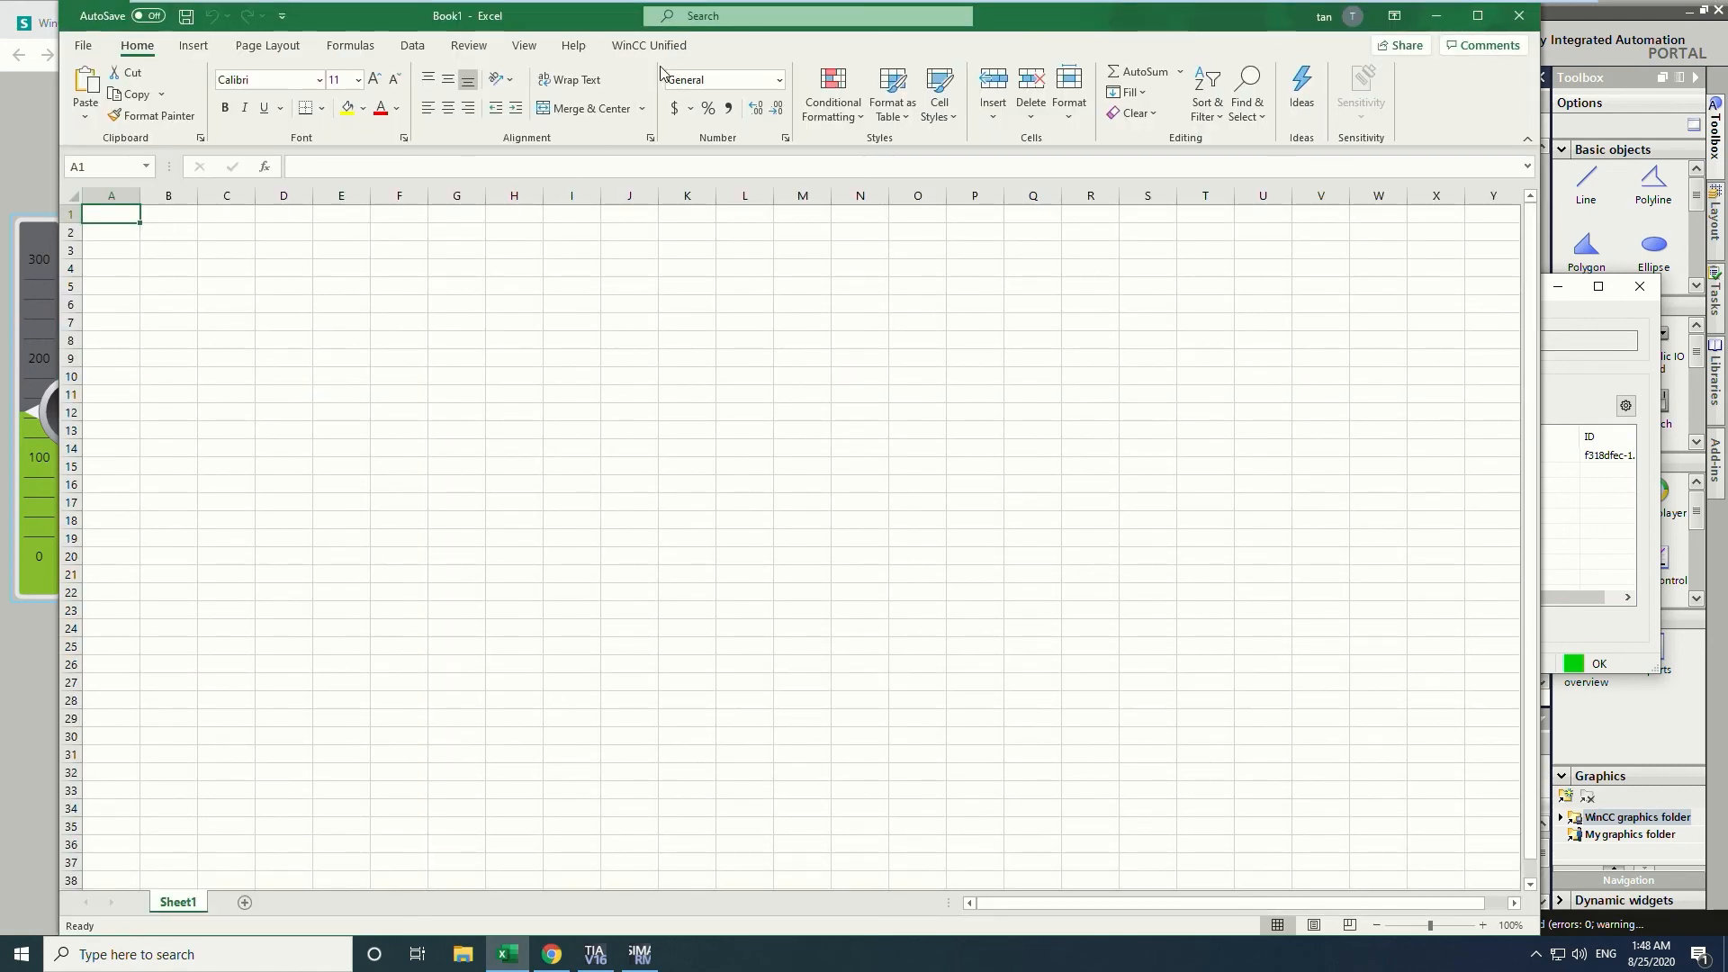
left_click(646, 46)
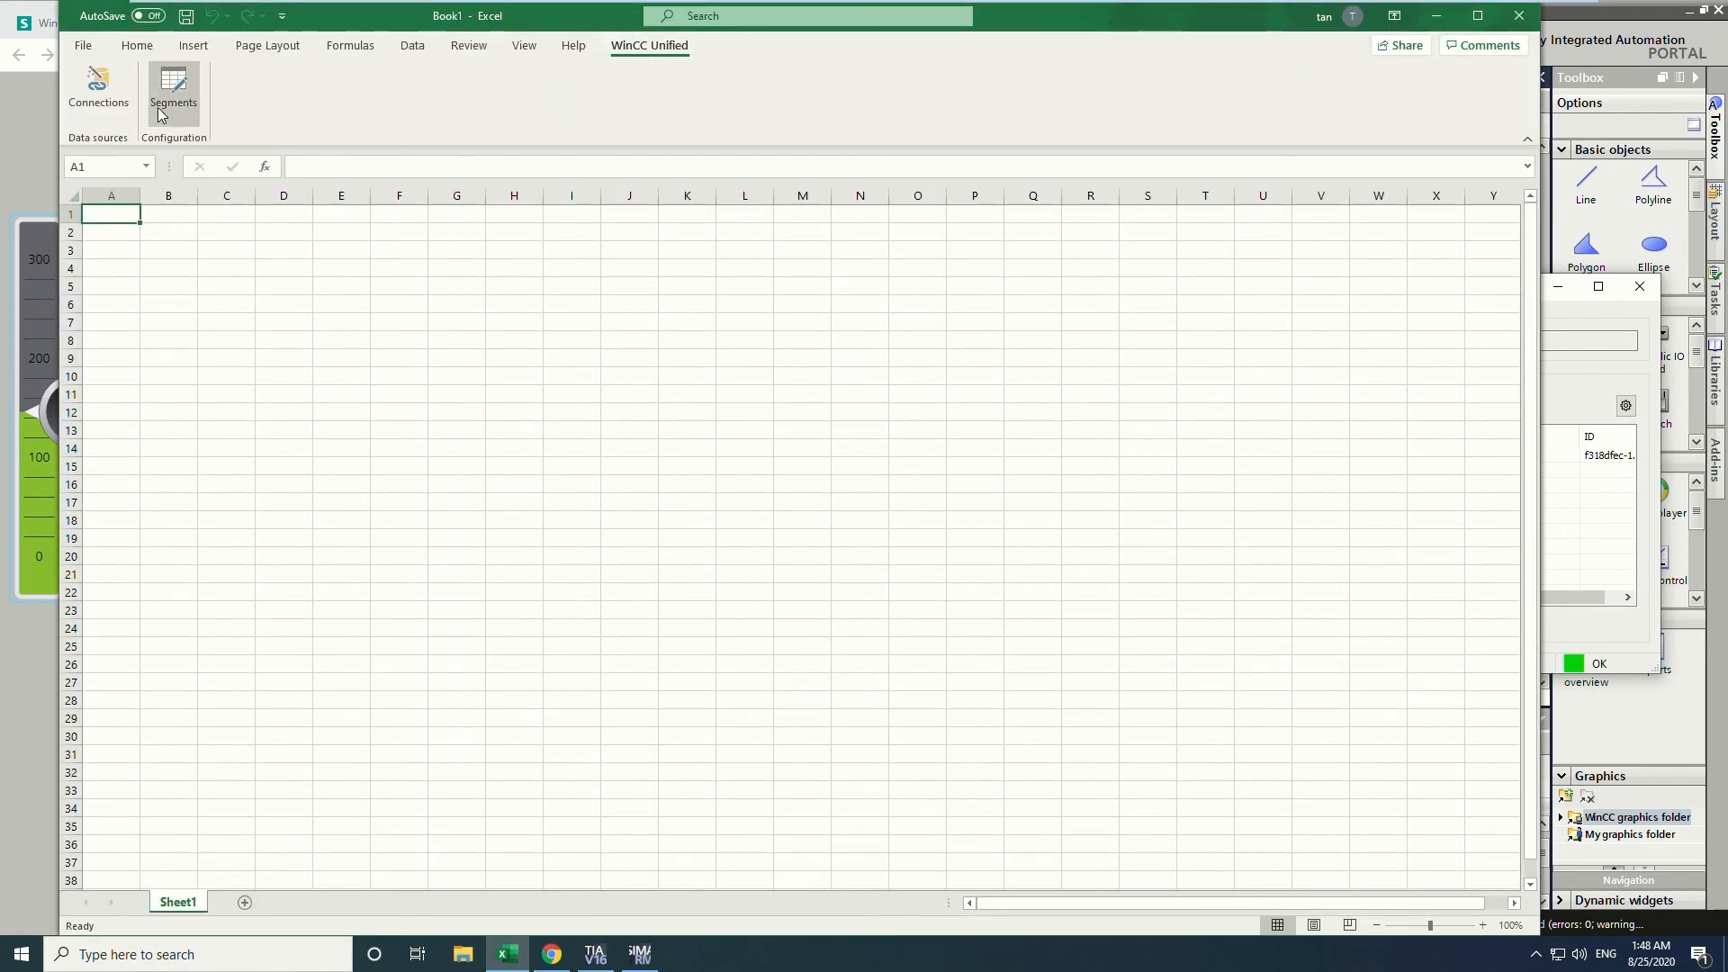
left_click(115, 105)
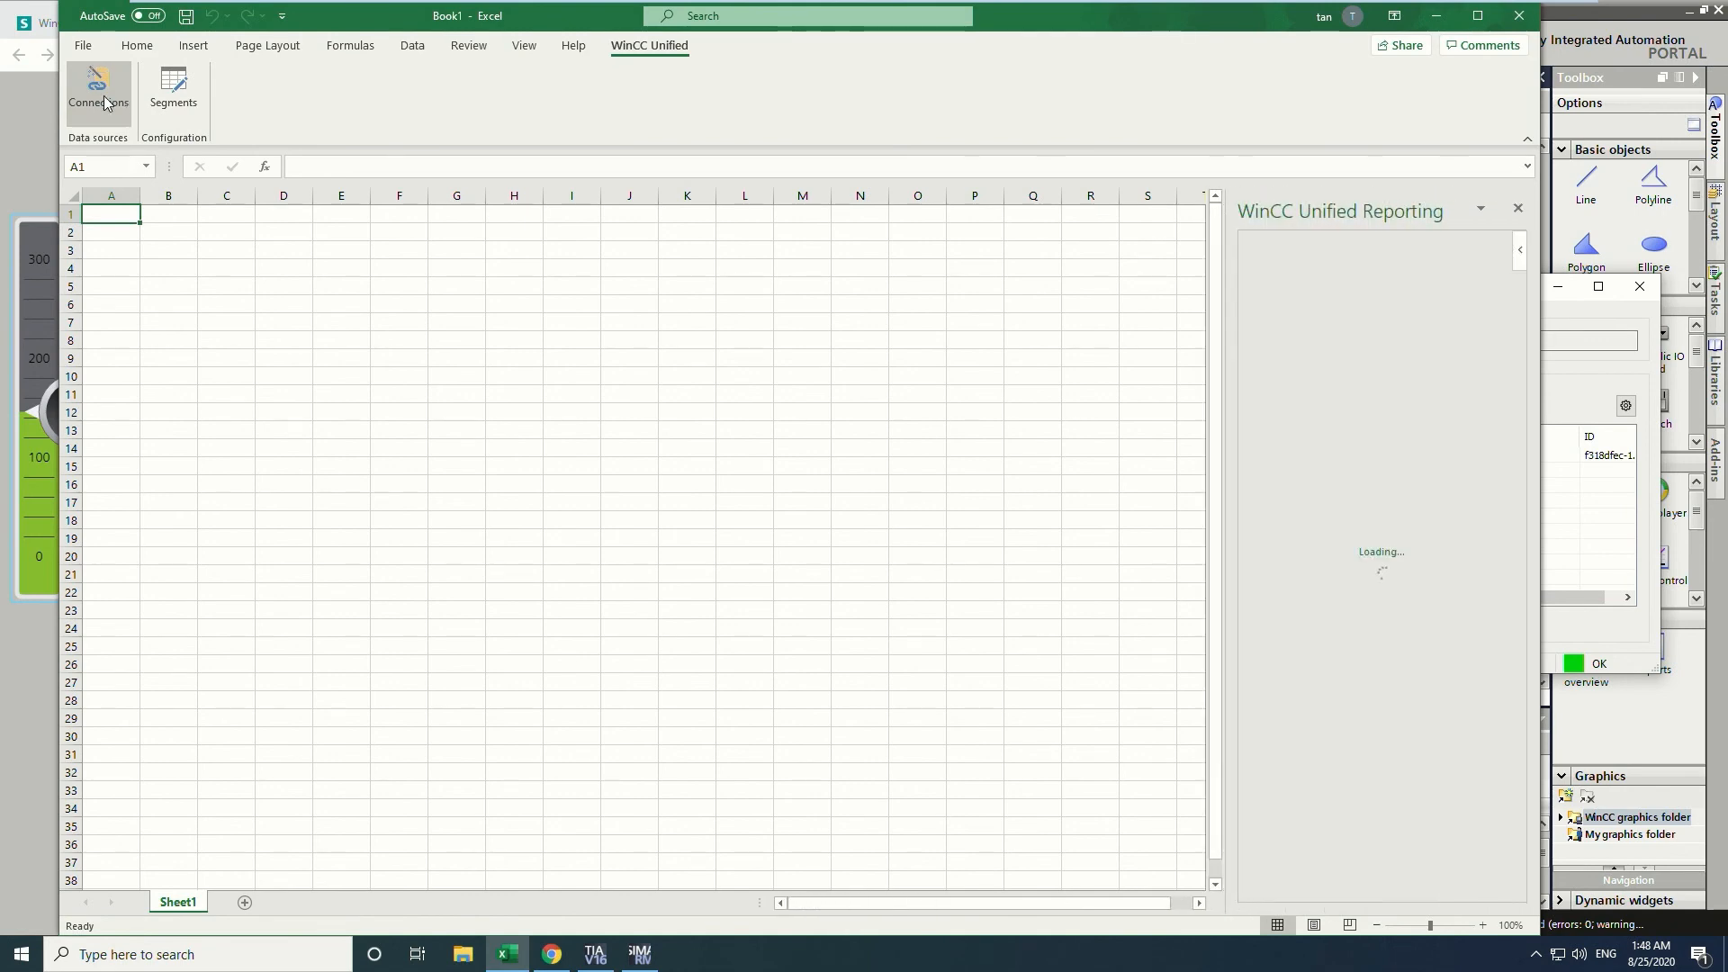
Log in to the reporting add-in on server winccunified as UMCAdmin with the account password.
left_click(1386, 329)
type("winccunified")
key("Tab")
type("u")
key("BackSpace")
type("UMCAdmin")
key("Tab")
type("**********")
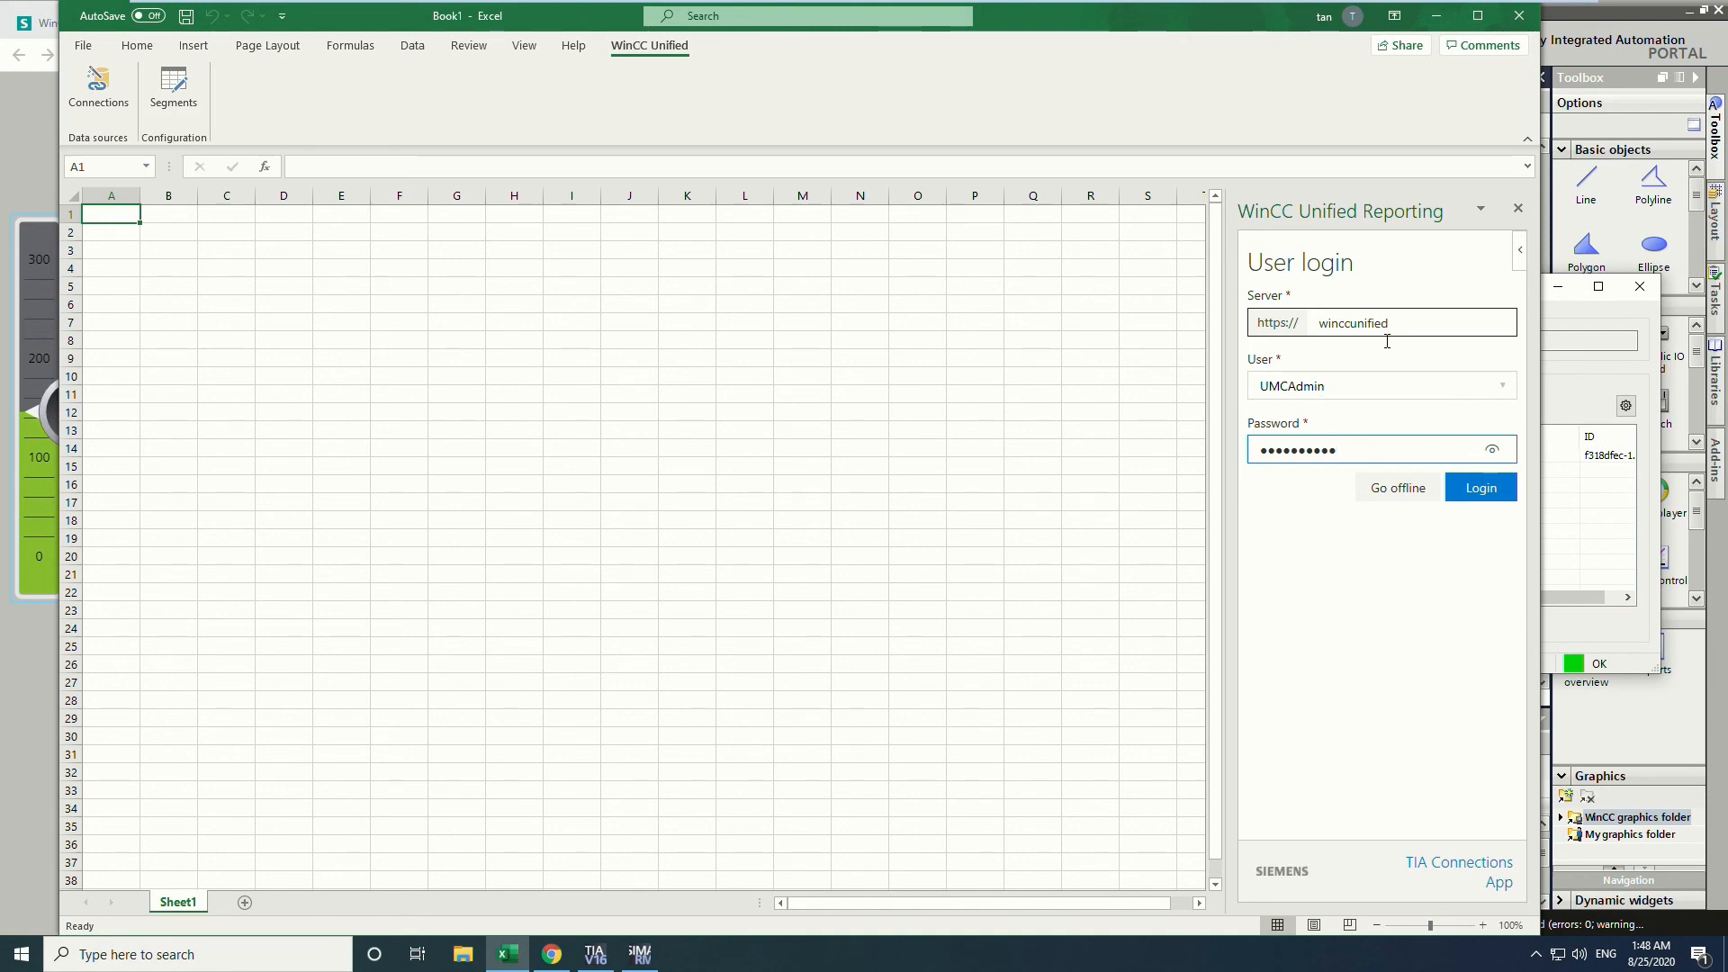
left_click(1467, 487)
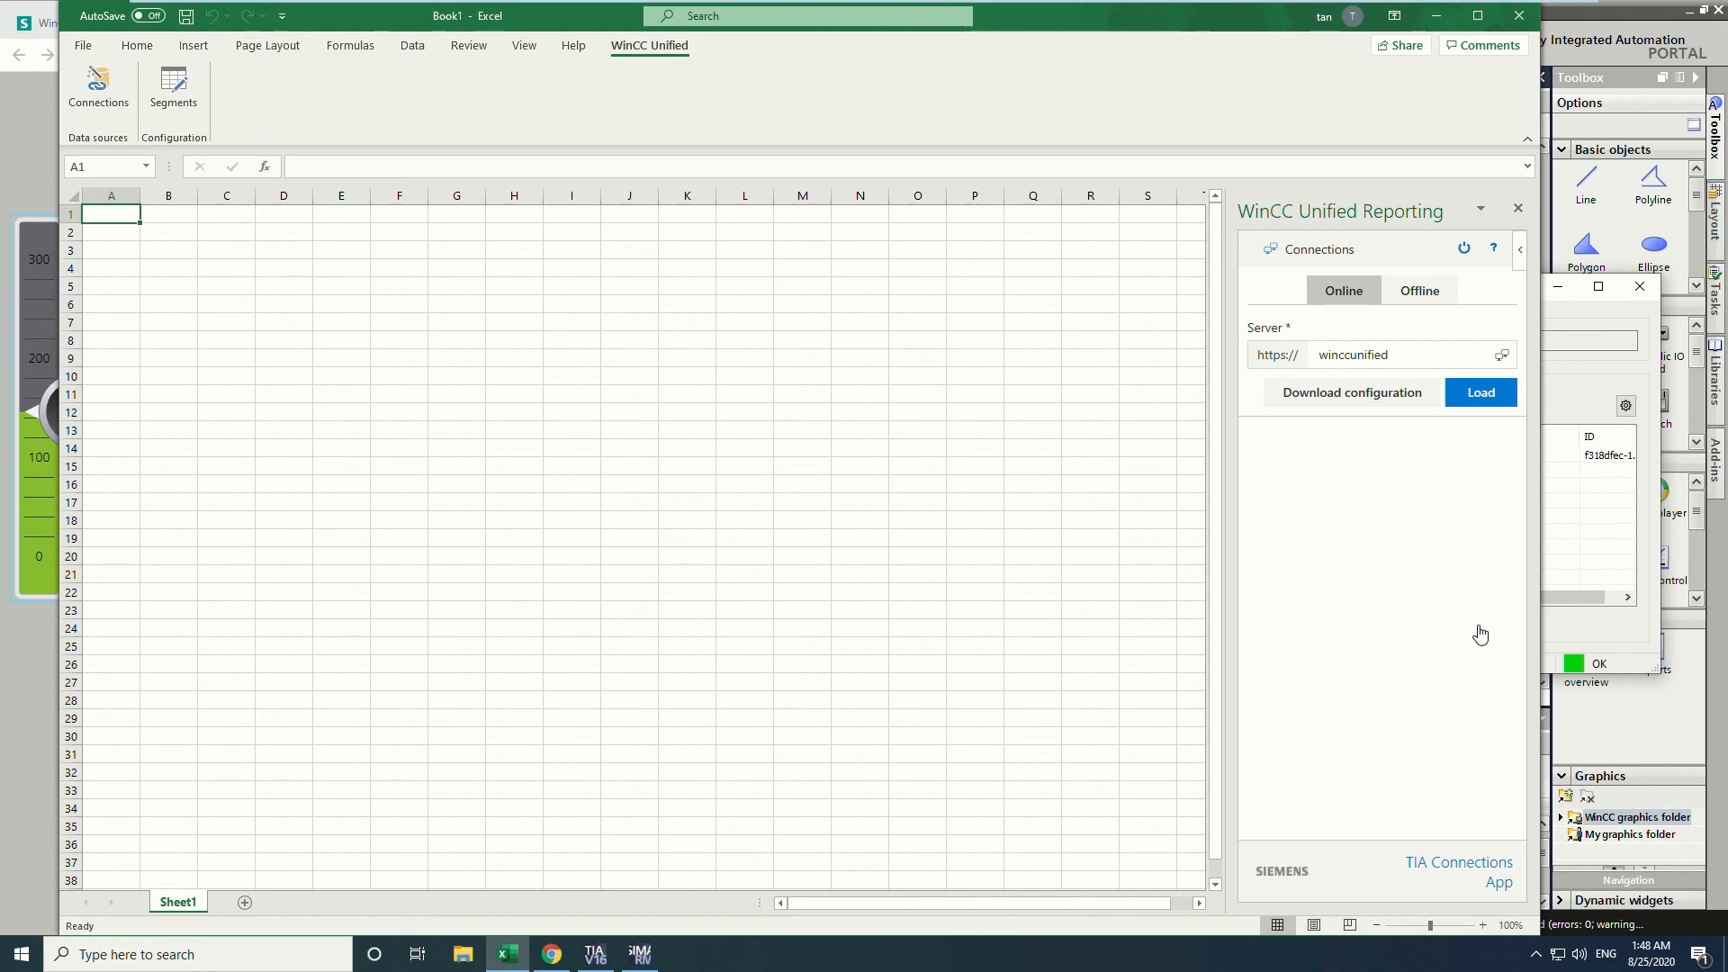
Load all data source options from the winccunified server and expand the connection to view its entries.
left_click(1394, 663)
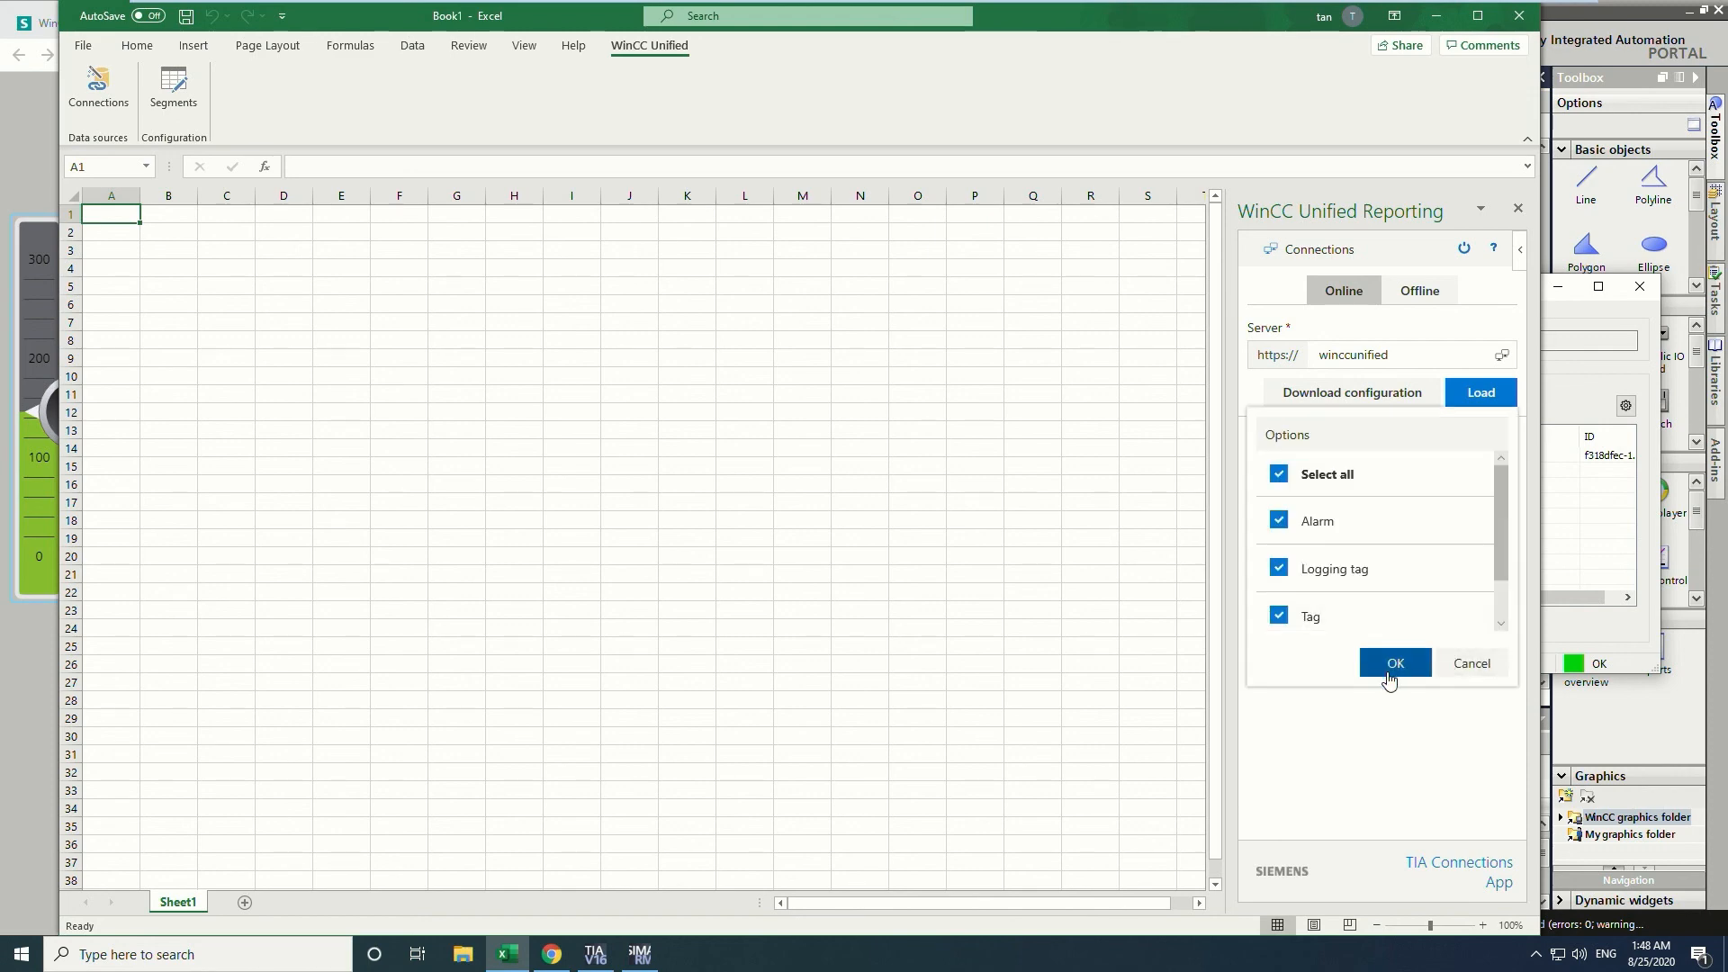
left_click(1266, 442)
left_click(1332, 514)
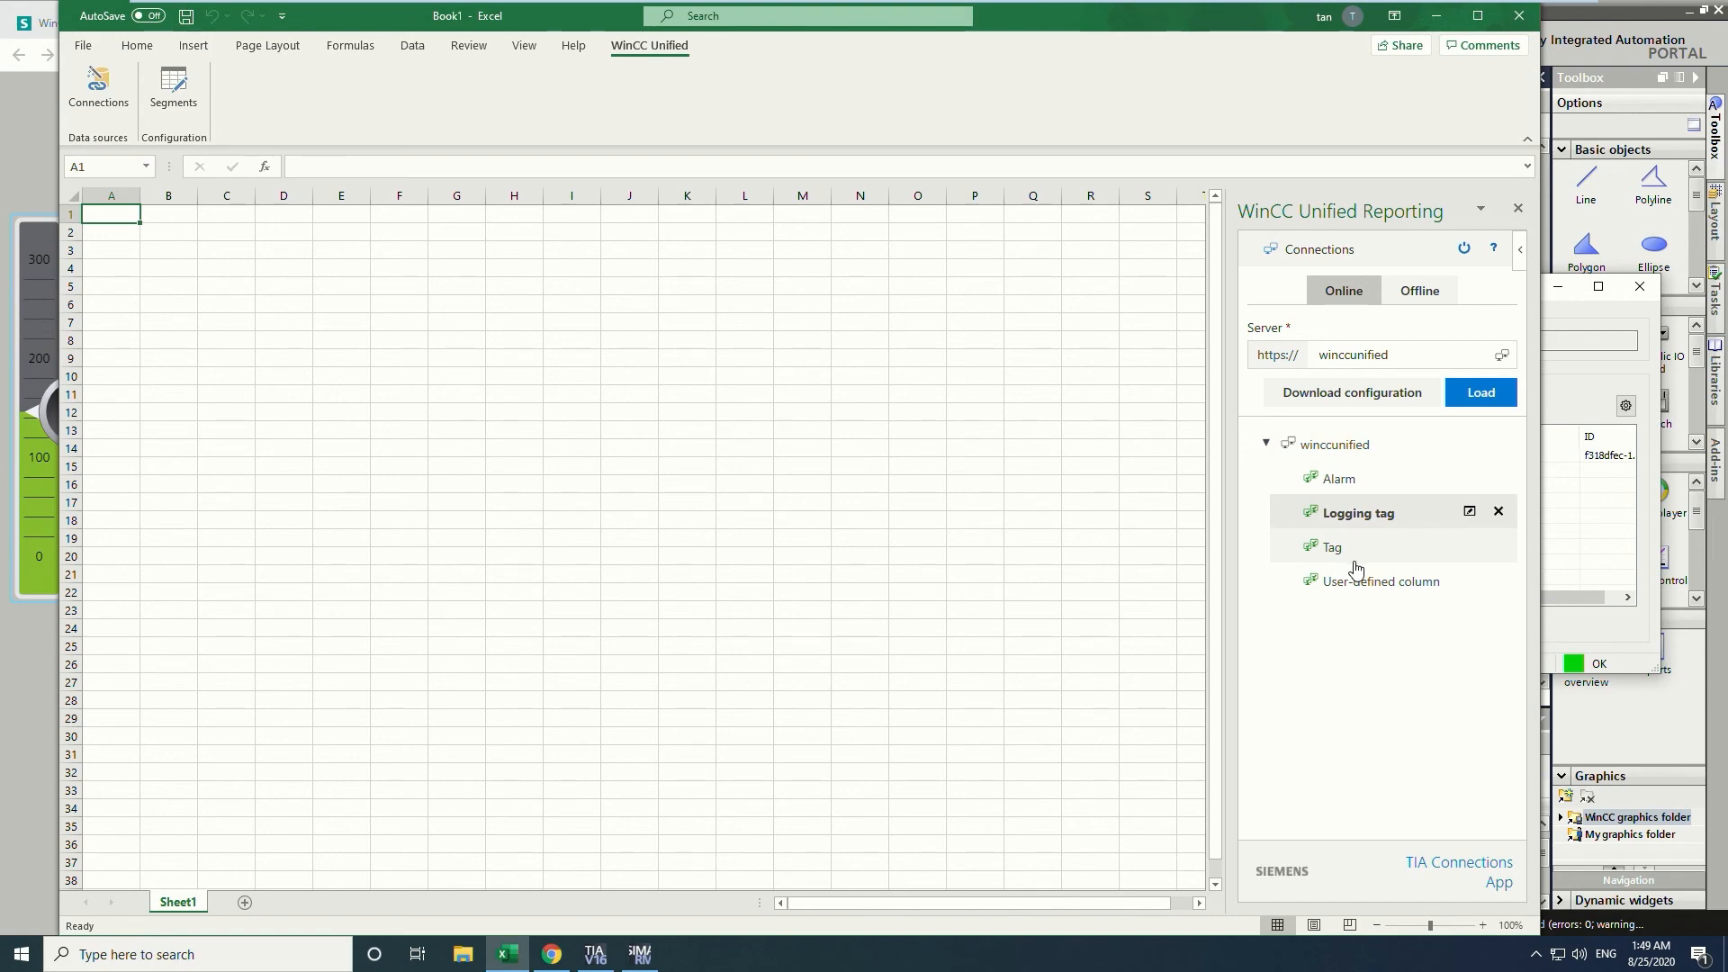
left_click(1355, 565)
left_click(1360, 585)
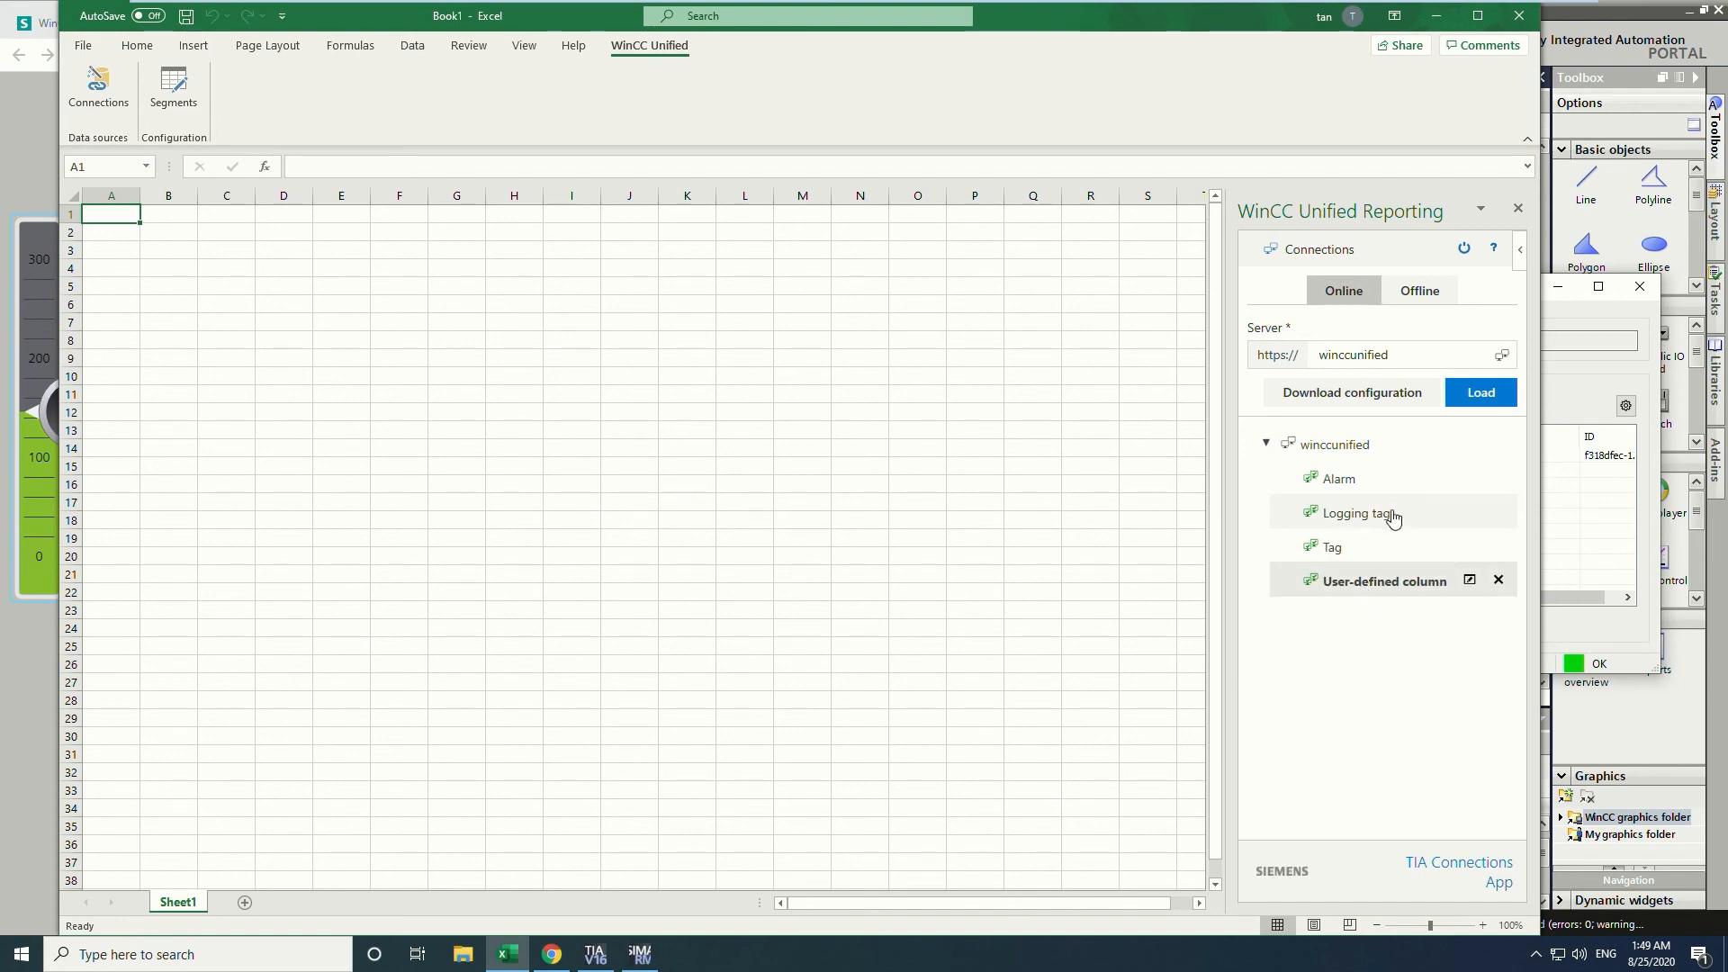
left_click(1408, 448)
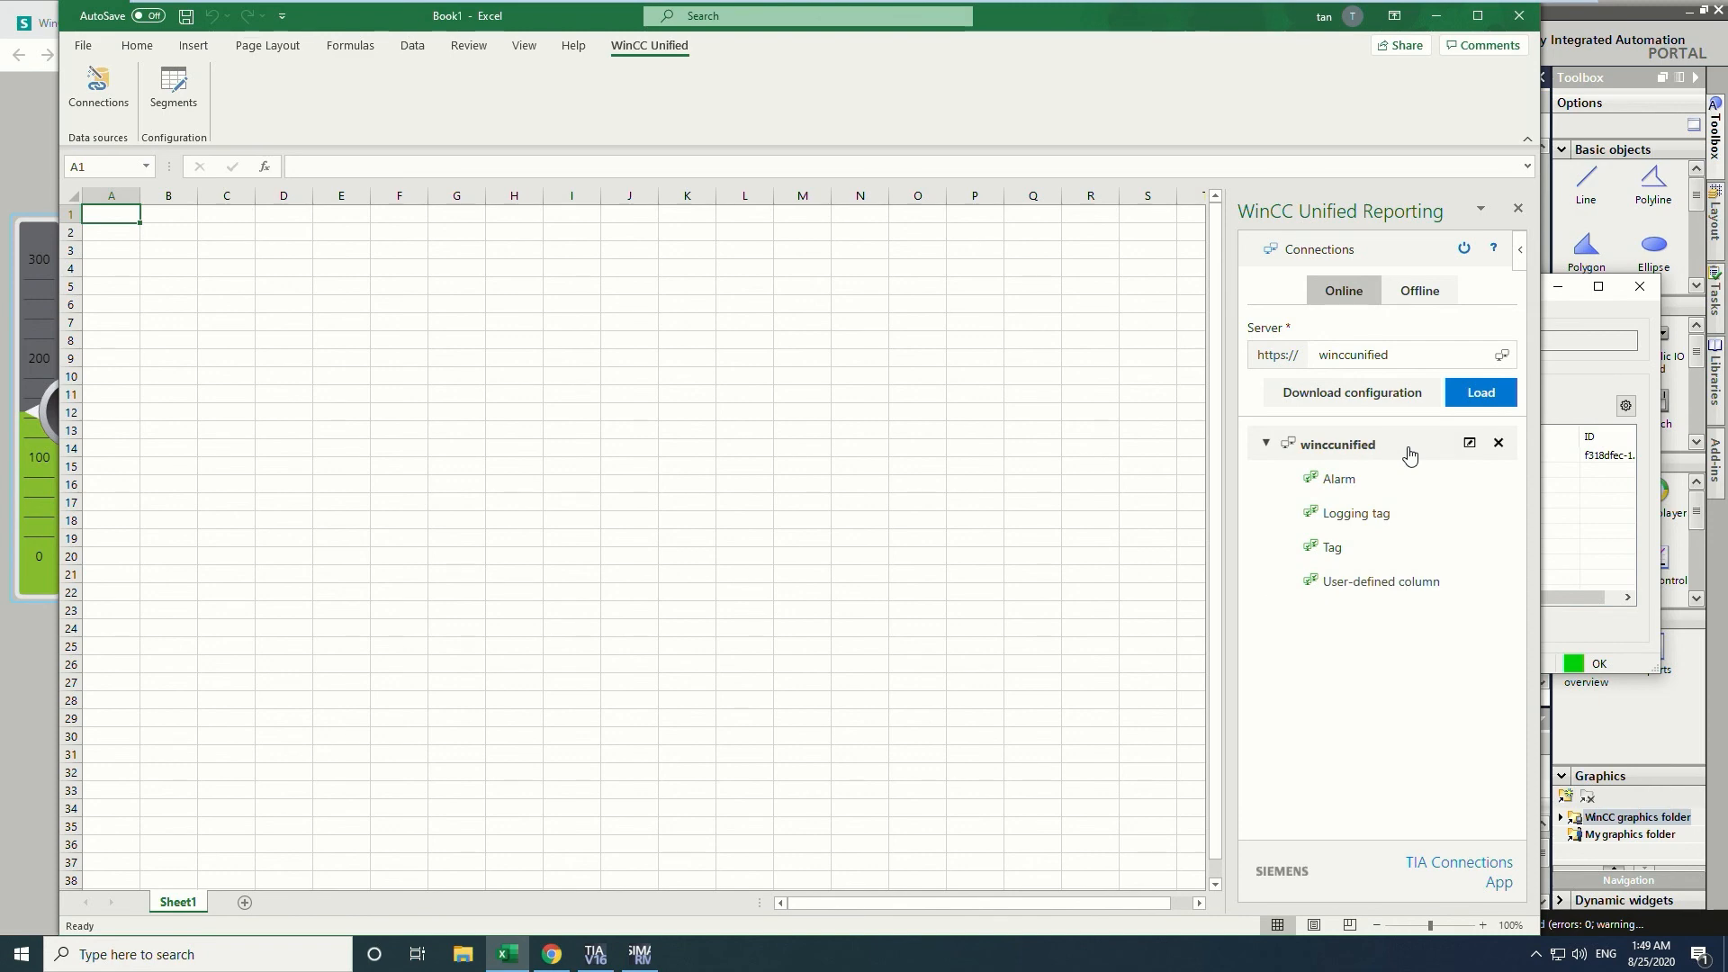
Create a new single value segment named CurrentRGB.
left_click(180, 101)
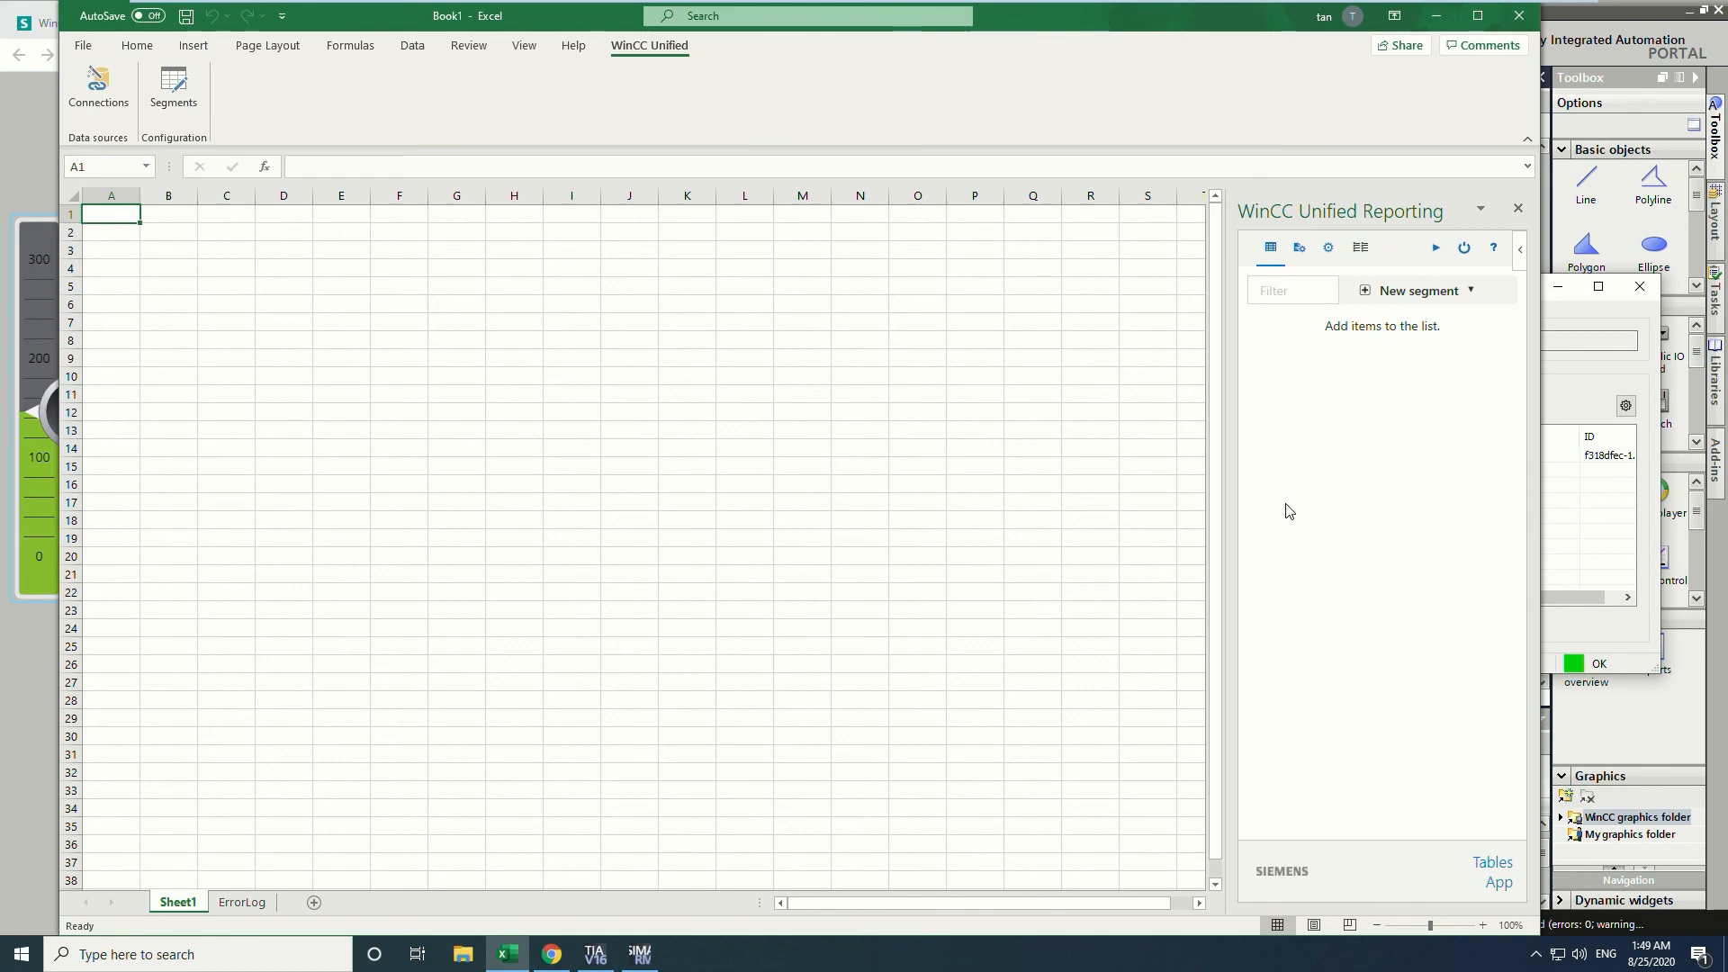
left_click(1377, 302)
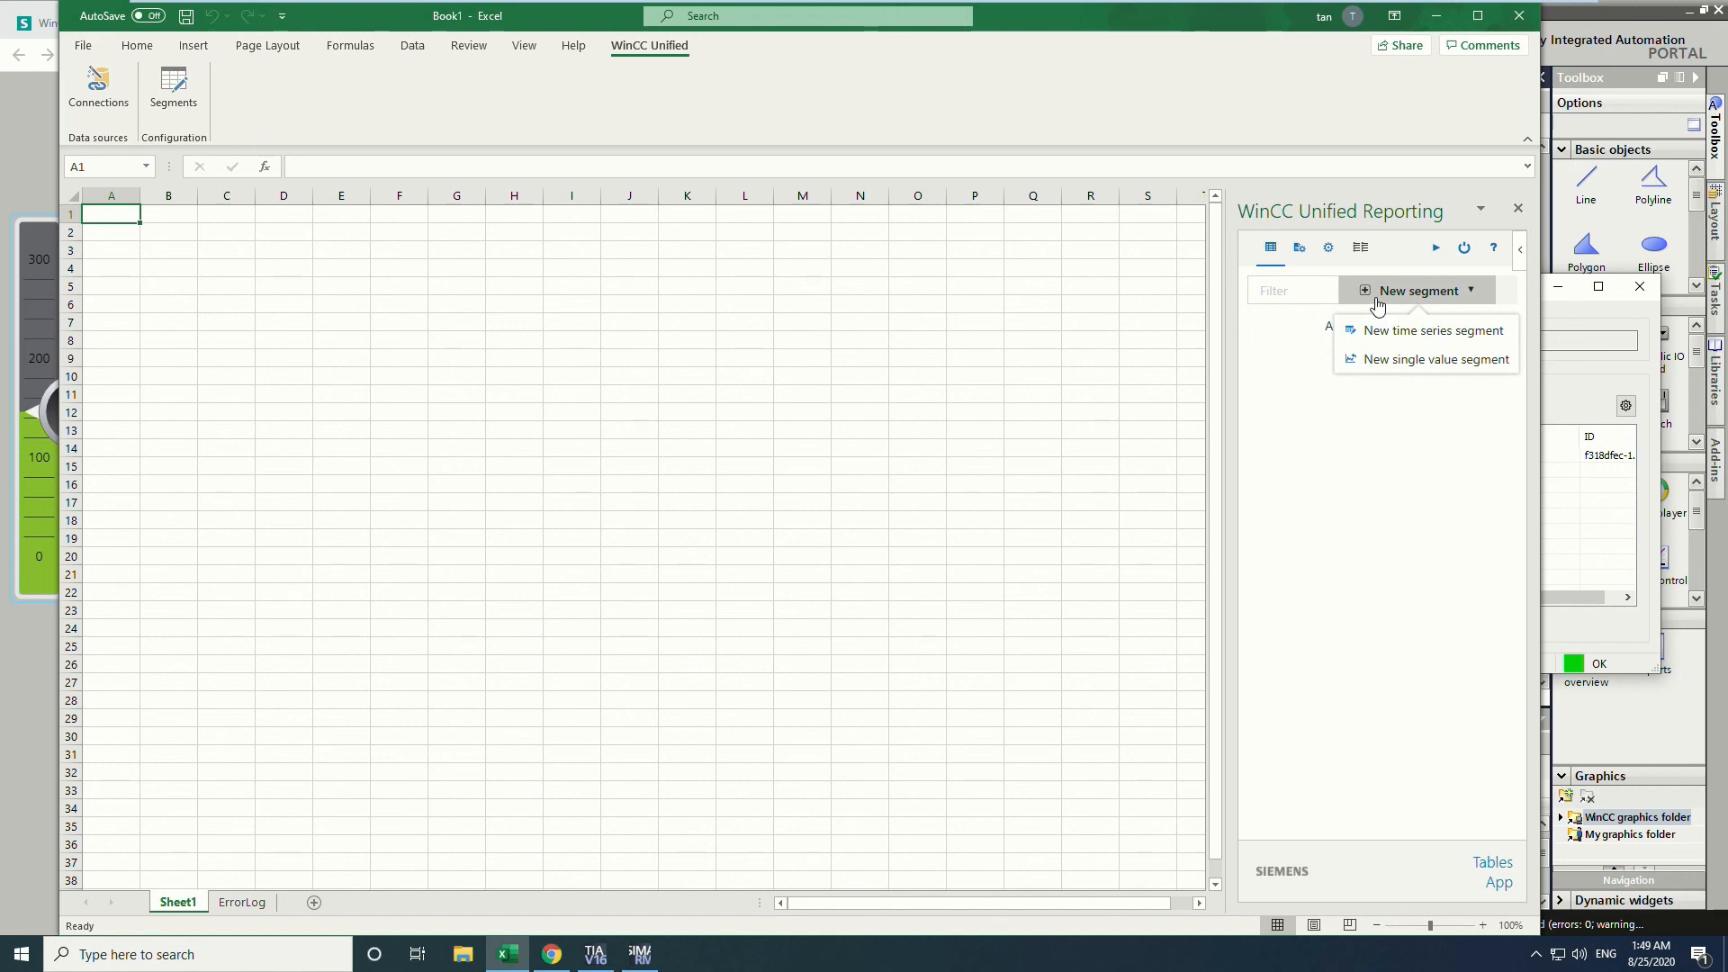
left_click(1394, 367)
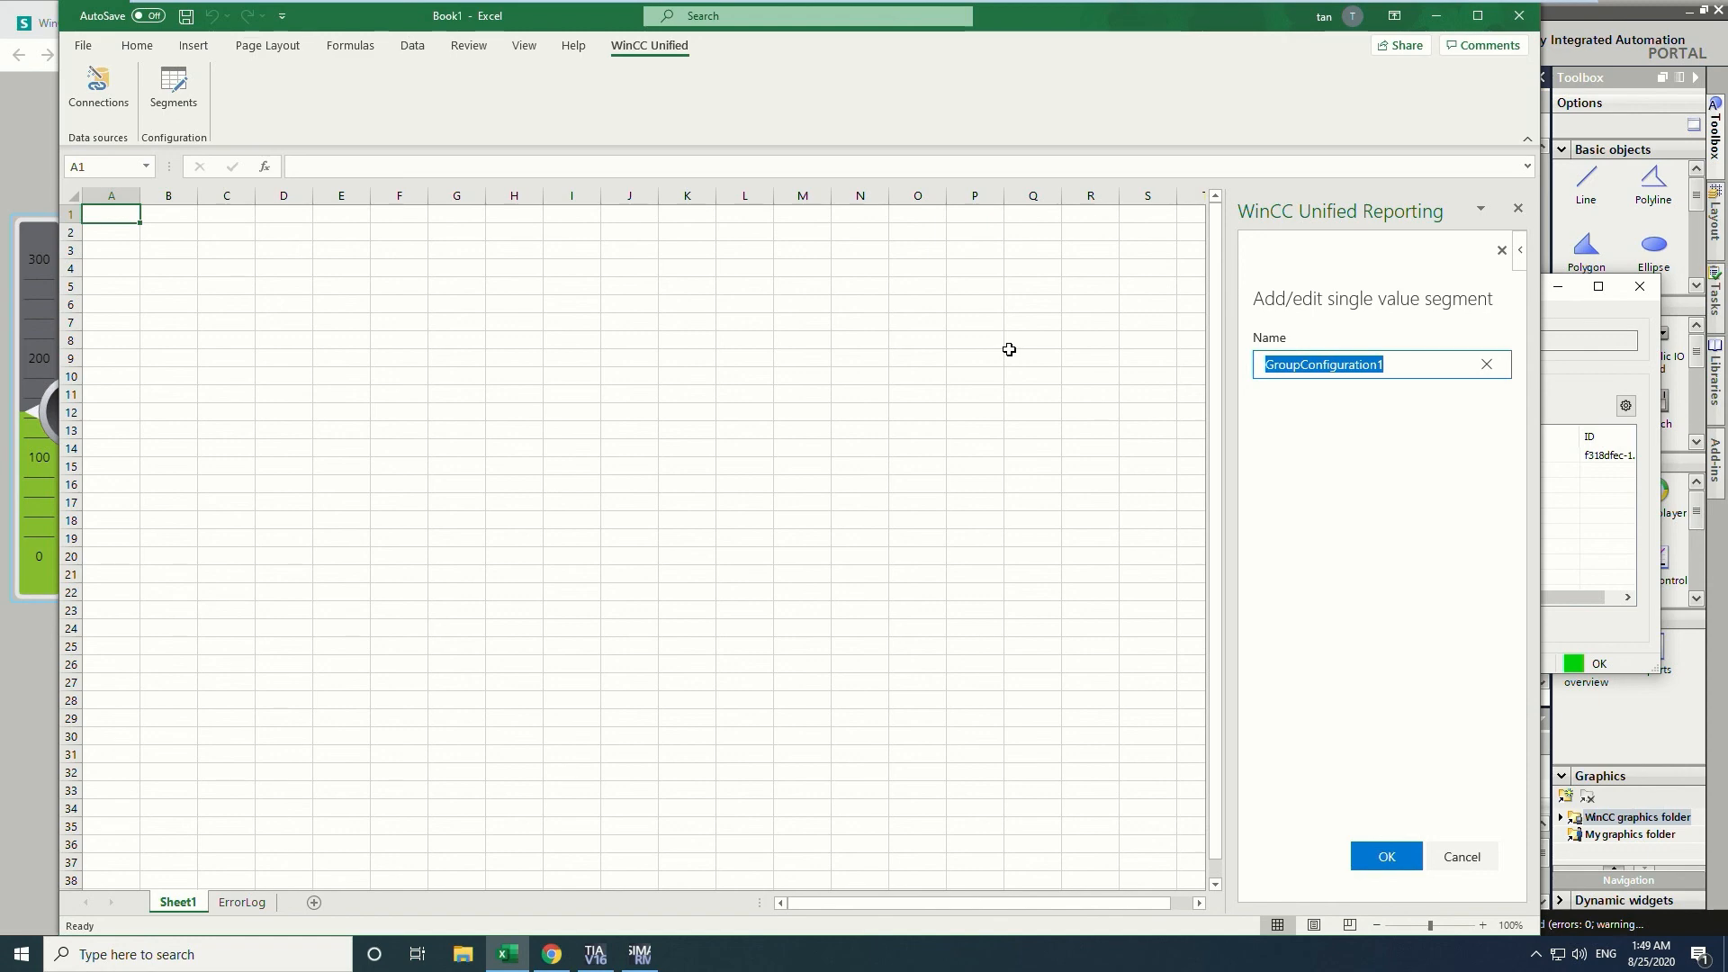
key("BackSpace")
type("Cur")
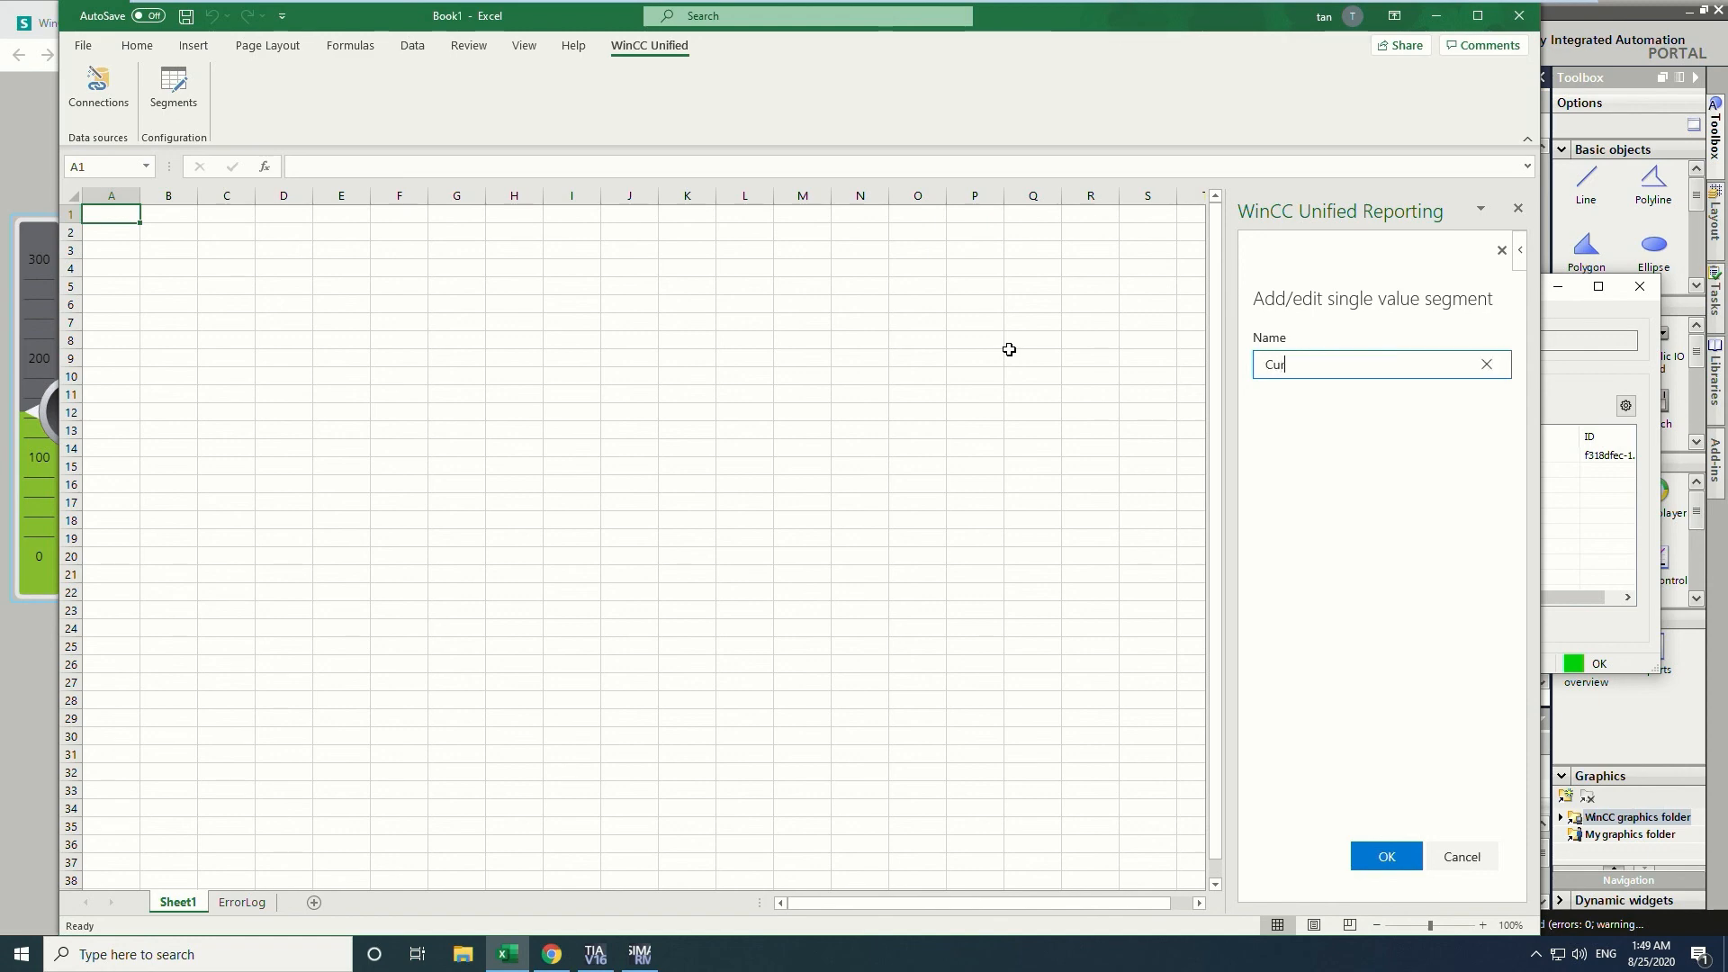
type("rentrGB")
key("Return")
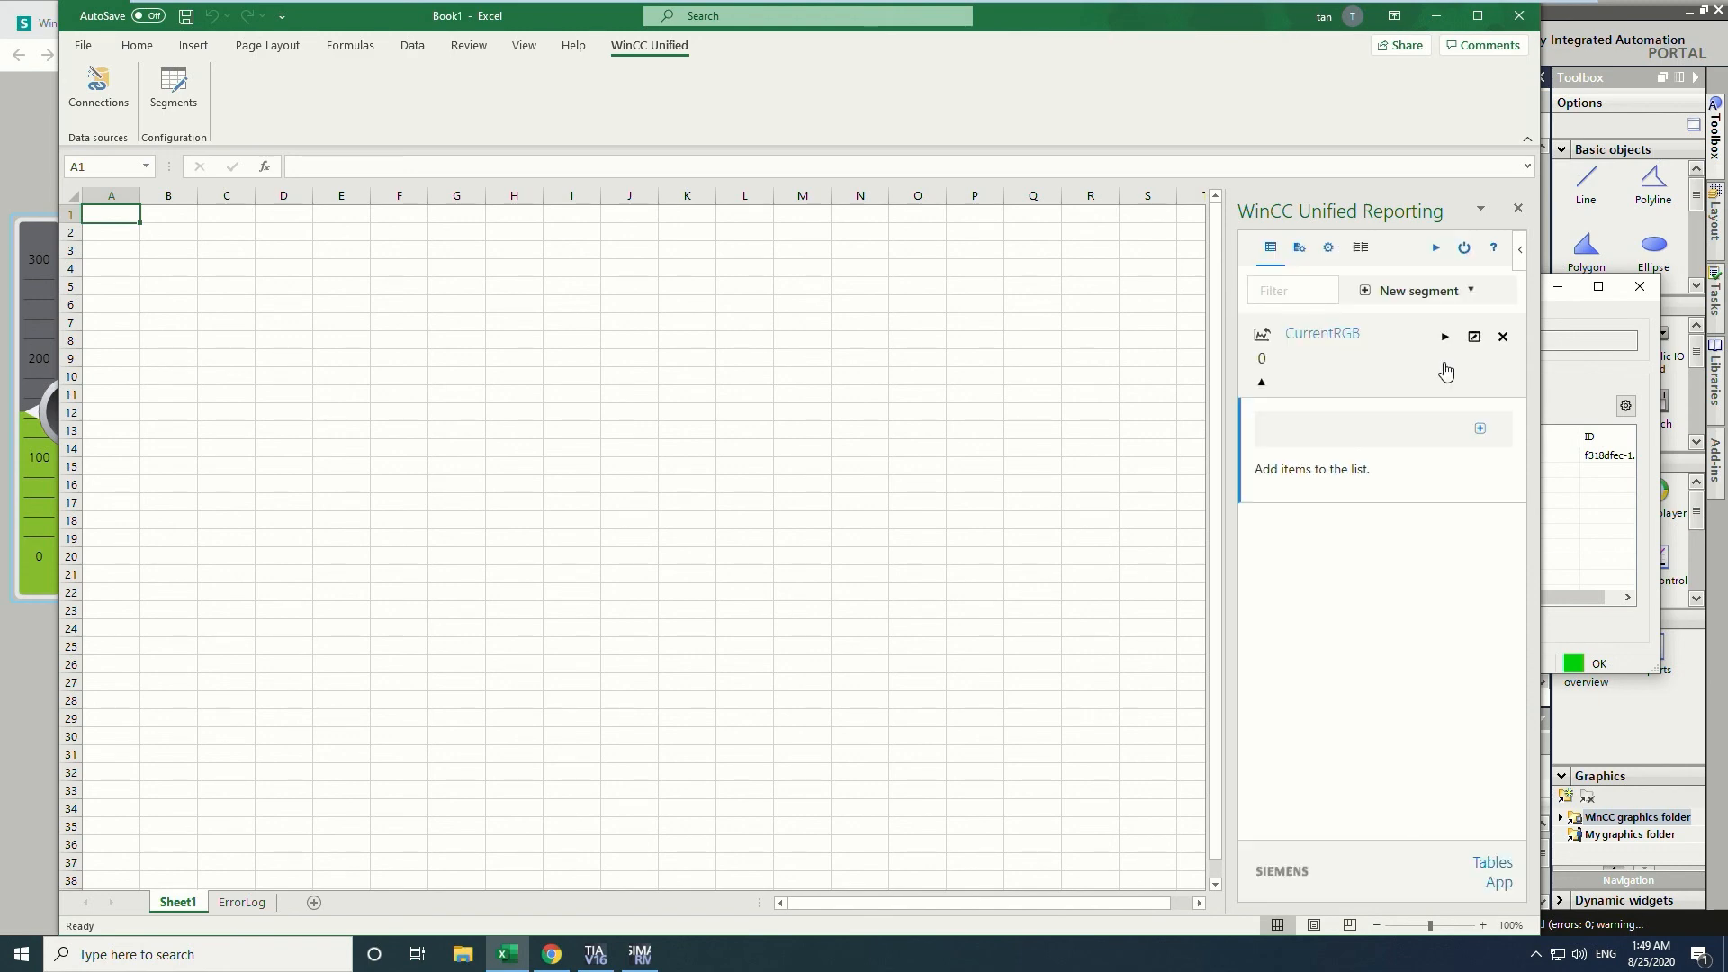
Add the tags HMI_RT_1::R, HMI_RT_1::G and HMI_RT_1::B as data source items of the CurrentRGB segment.
left_click(1479, 430)
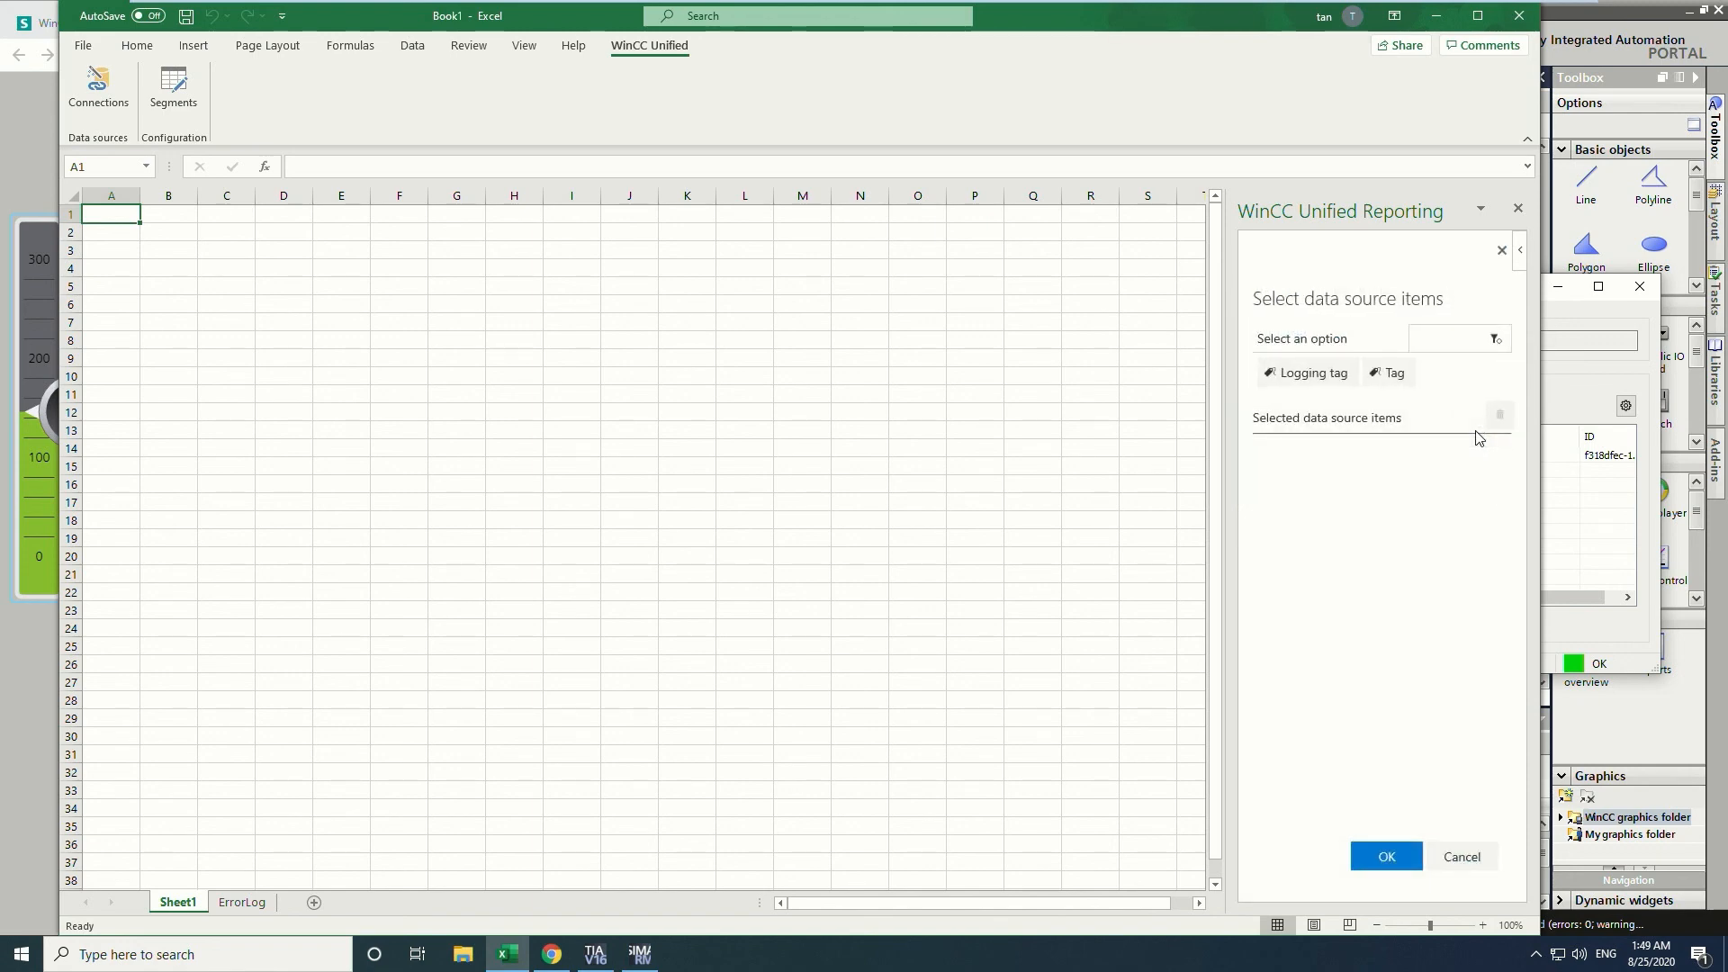
left_click(1400, 372)
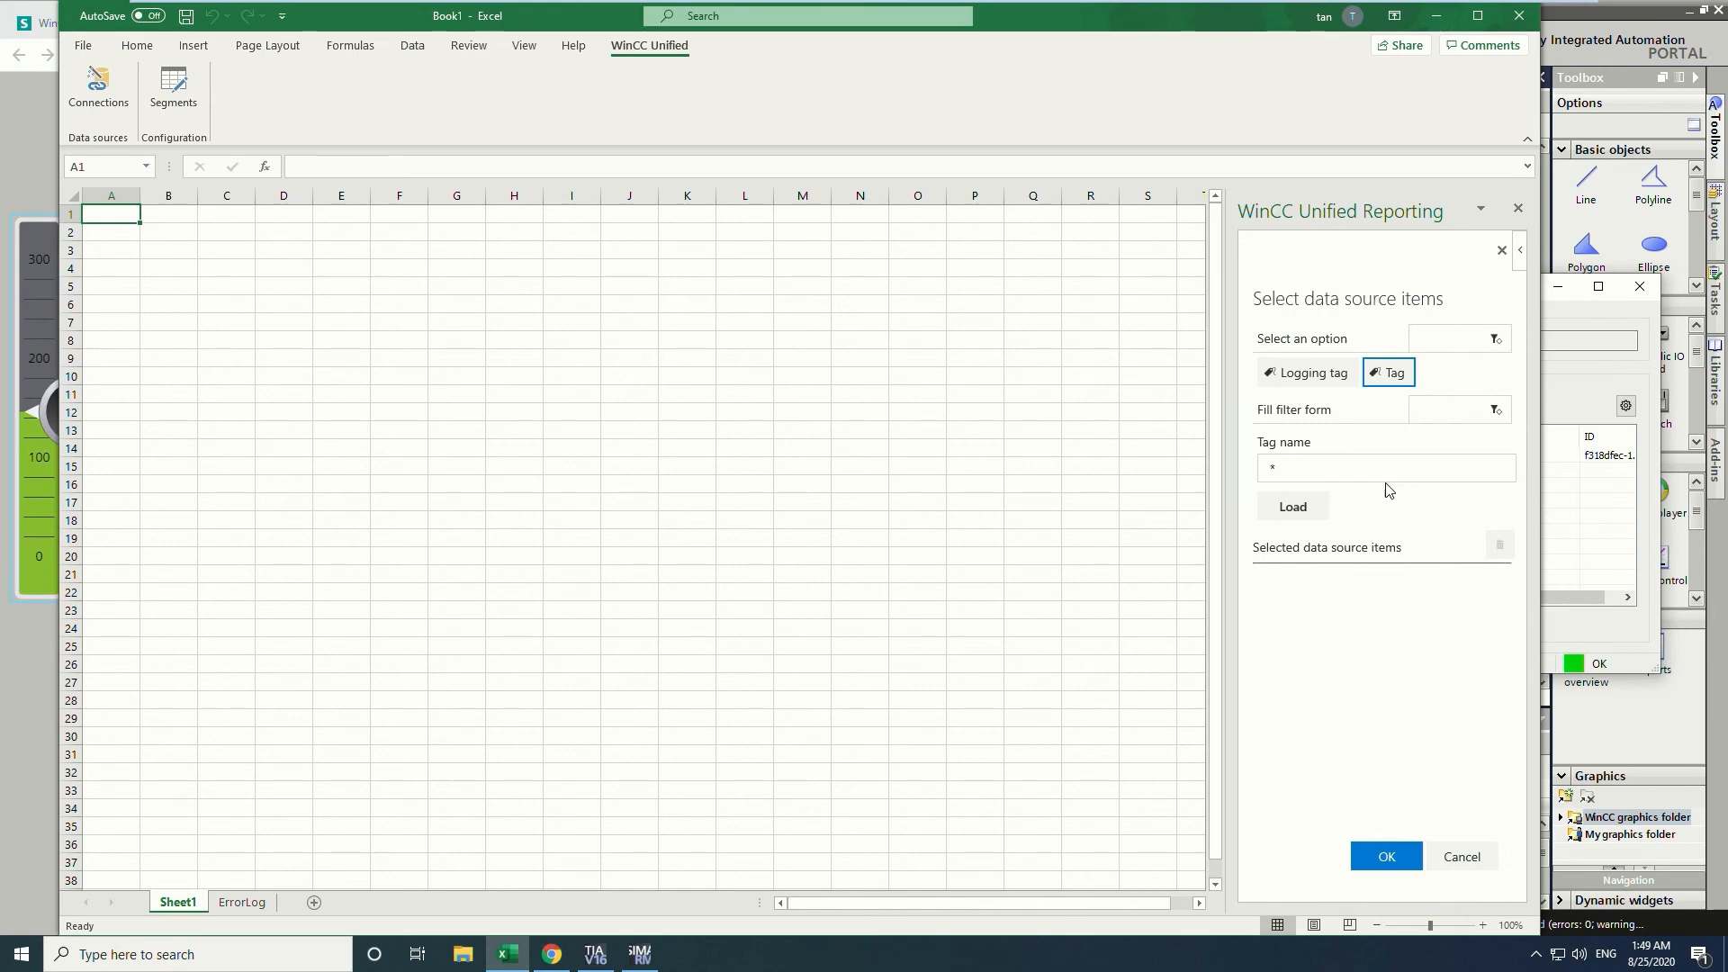
left_click(1313, 510)
scroll(1371, 639, "down", 5)
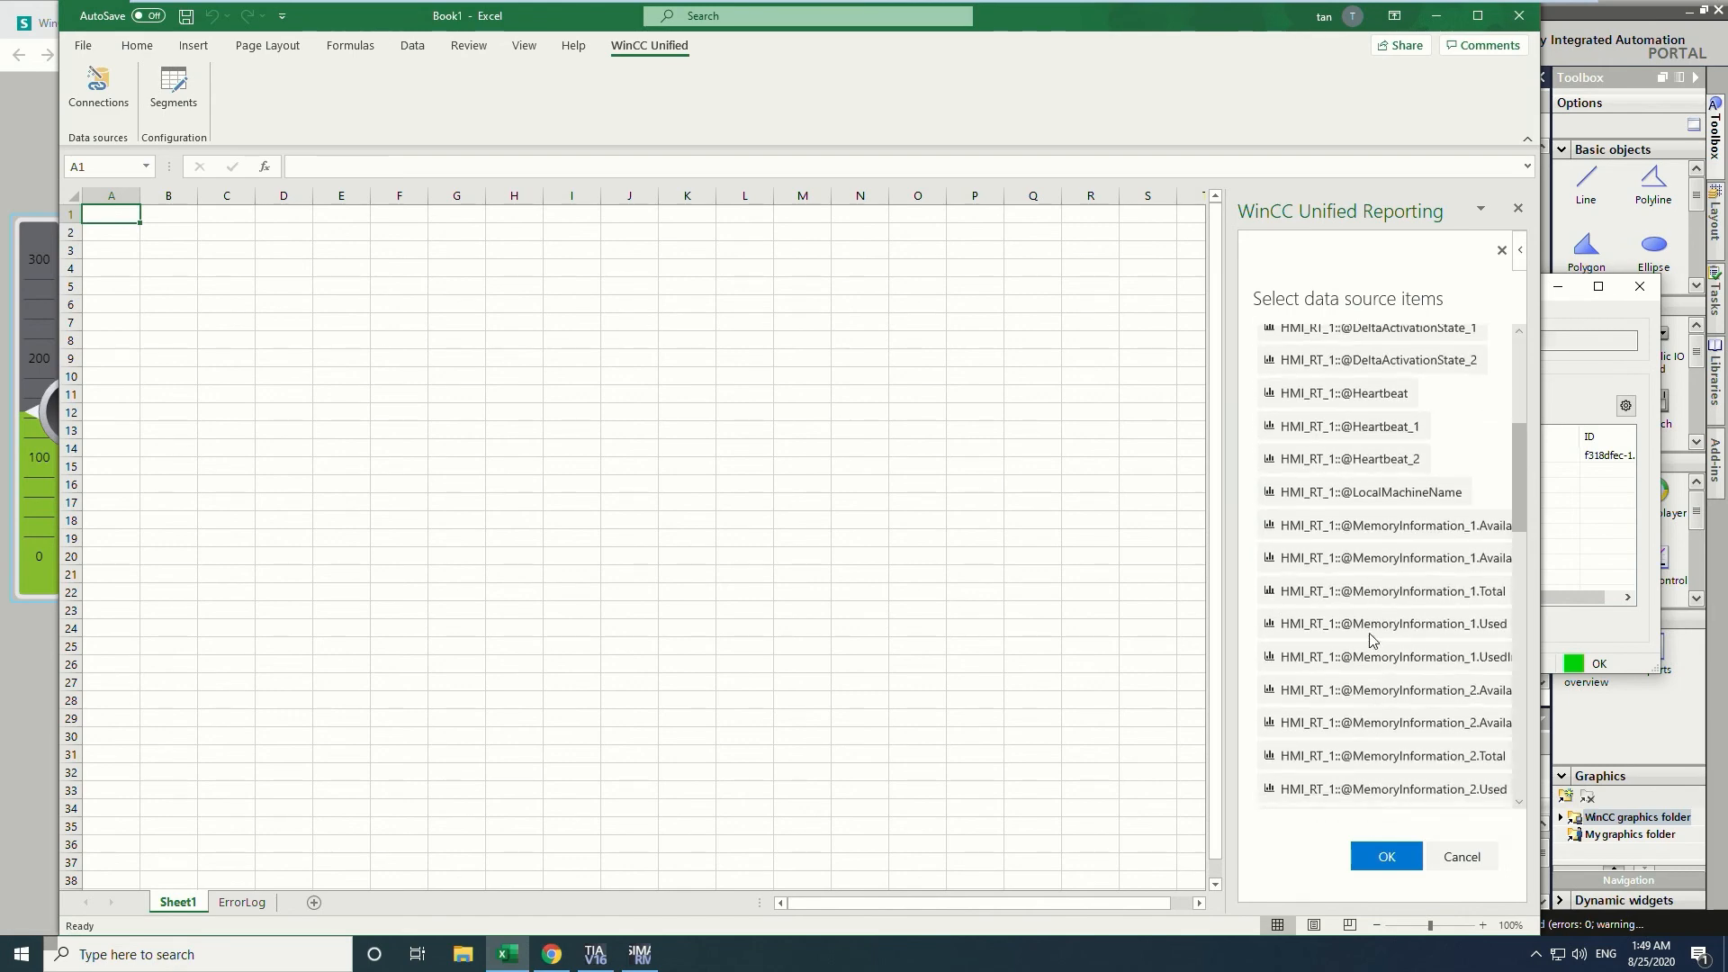
scroll(1371, 640, "down", 10)
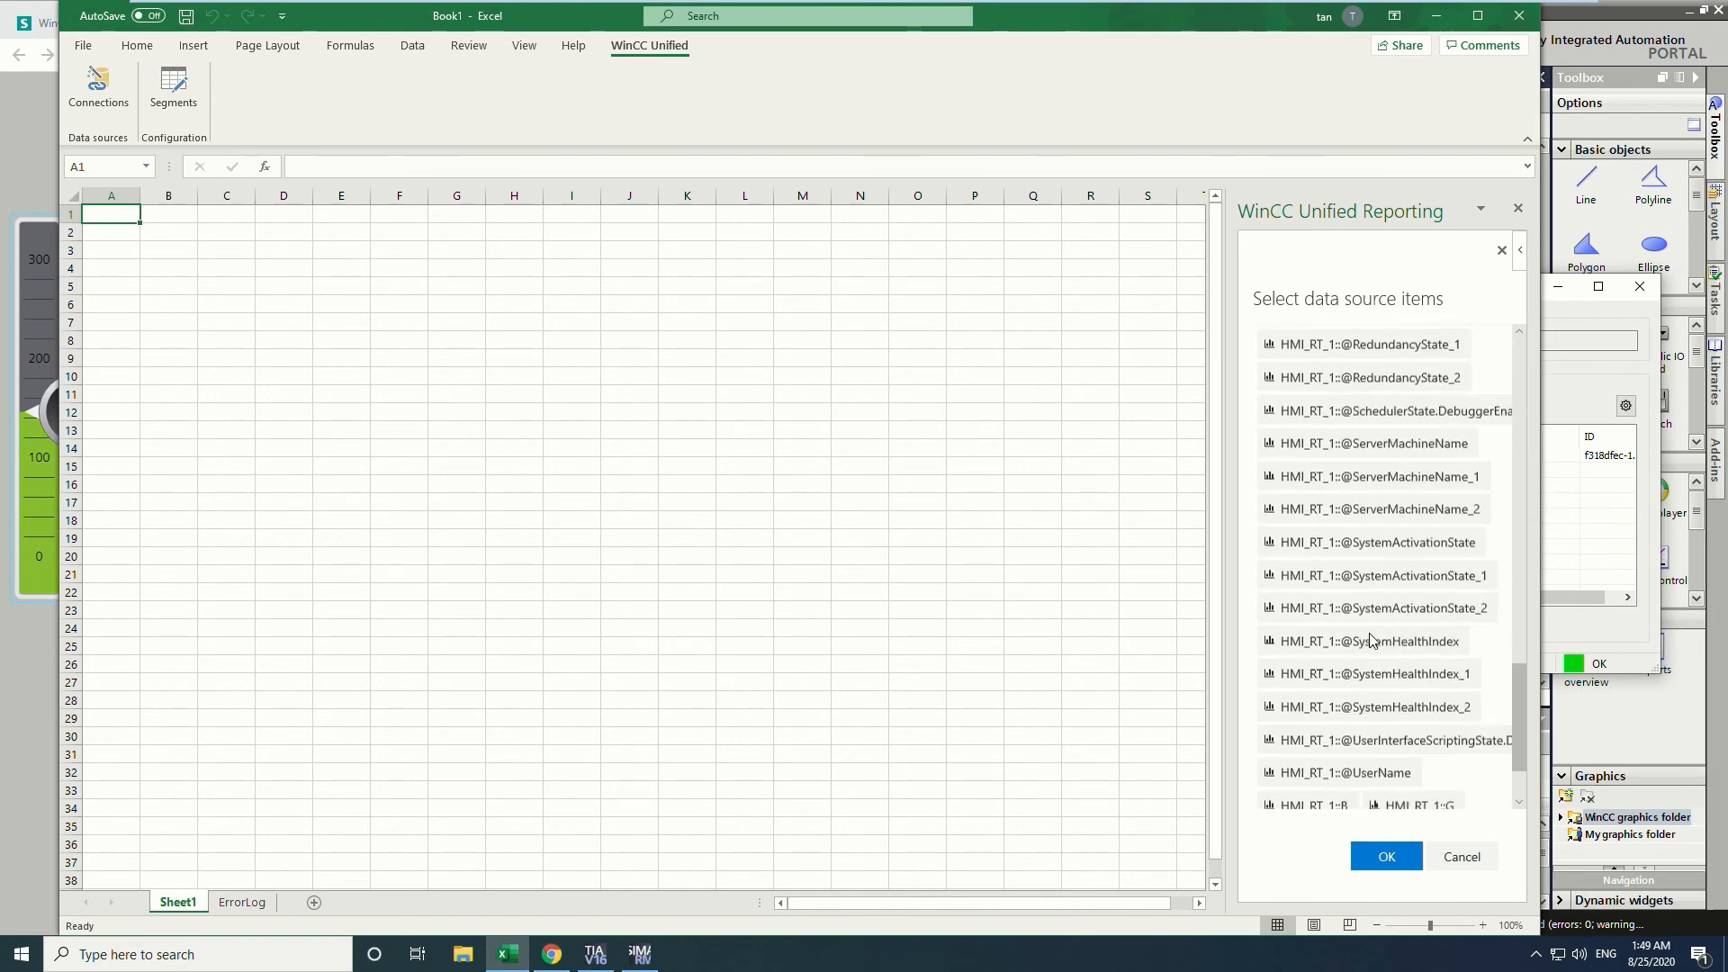
scroll(1371, 640, "down", 3)
left_click(1348, 736)
left_click(1443, 703)
left_click(1314, 703)
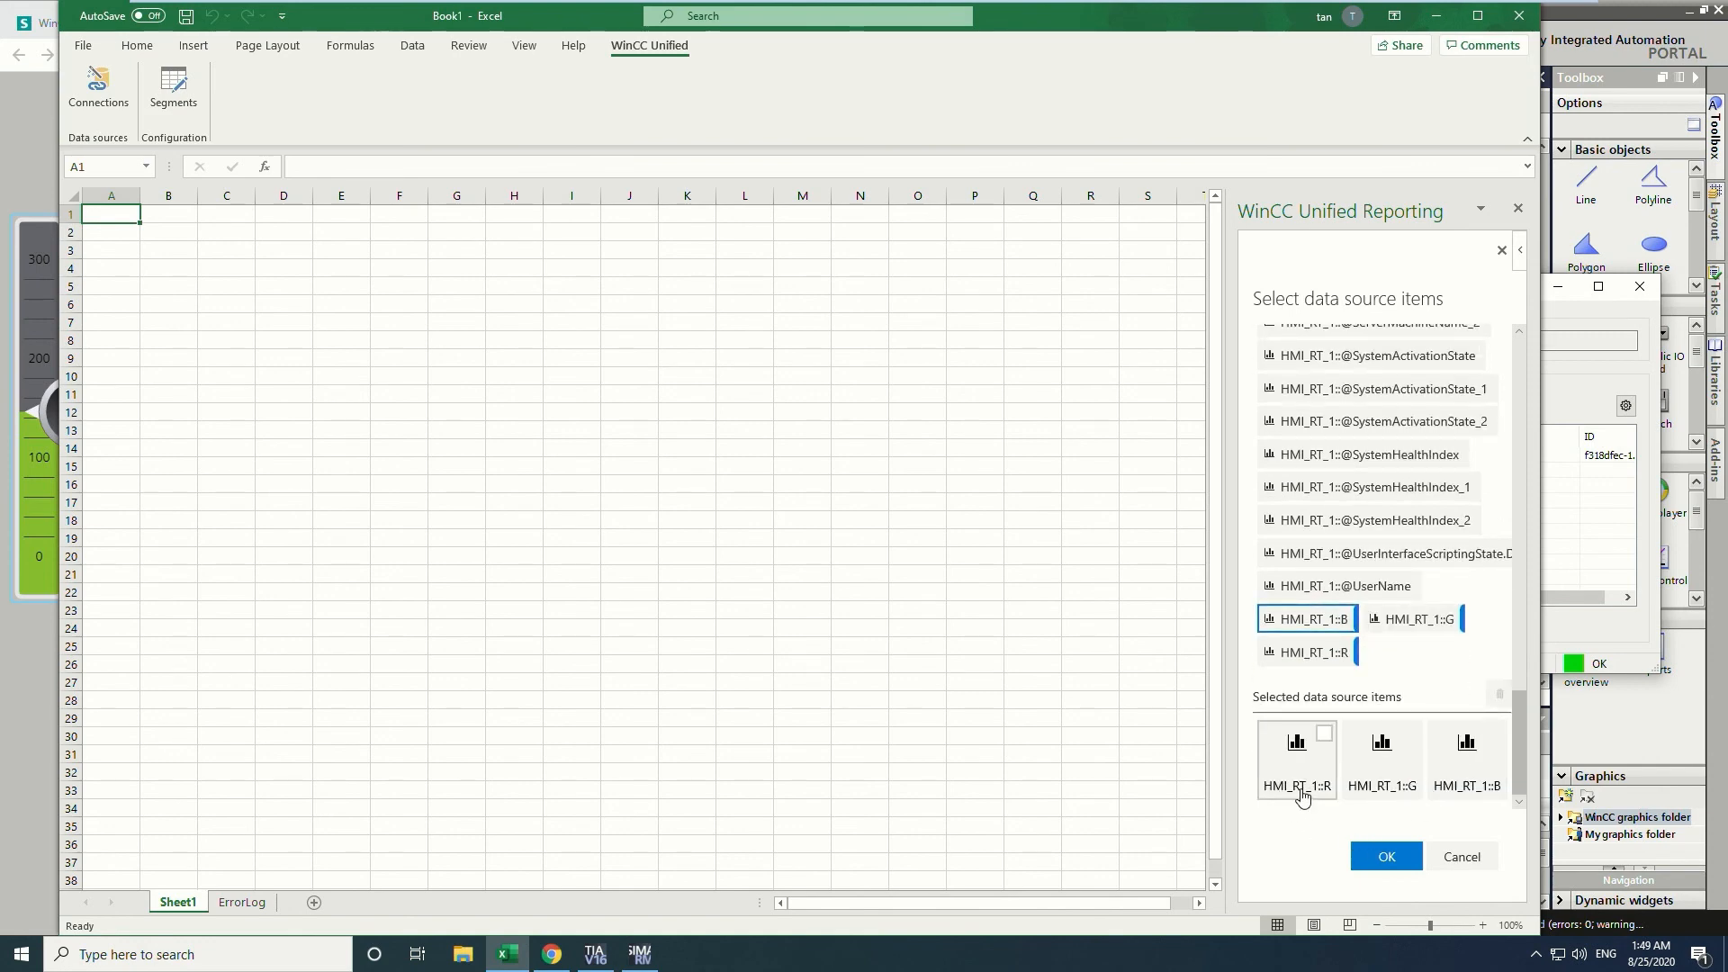
left_click(1382, 857)
Assign the R, G and B tags to cells B2, C2 and D2 of Sheet1.
scroll(1375, 534, "down", 1)
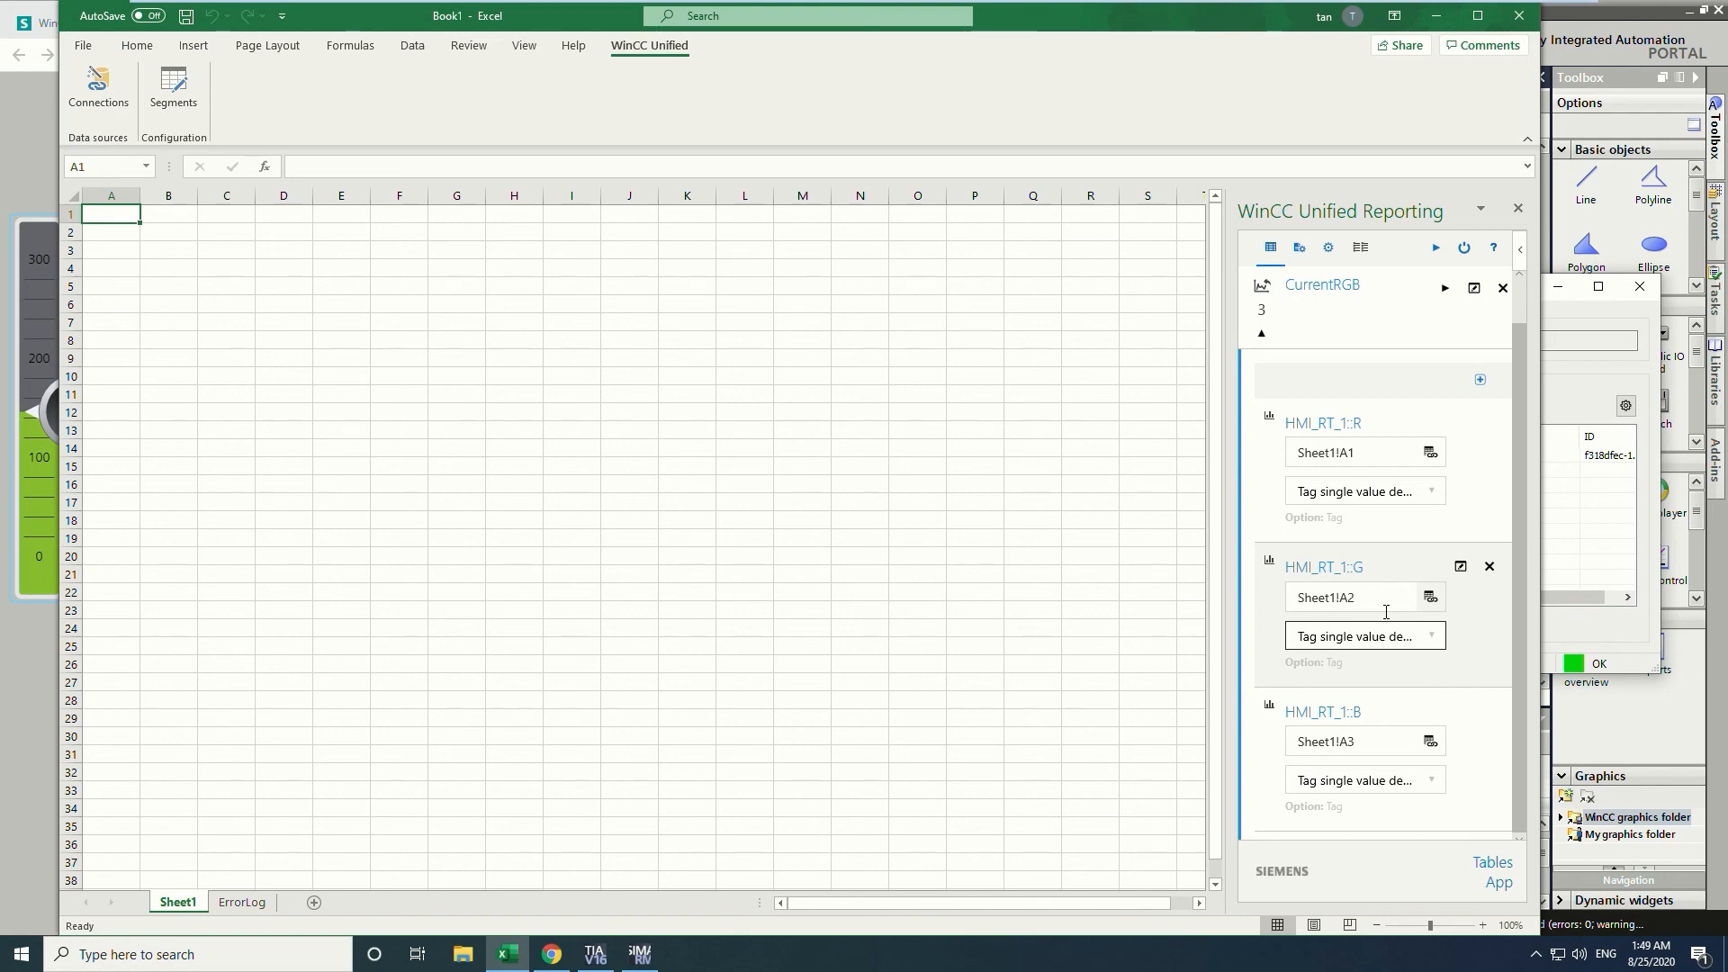
left_click(187, 236)
left_click(1440, 457)
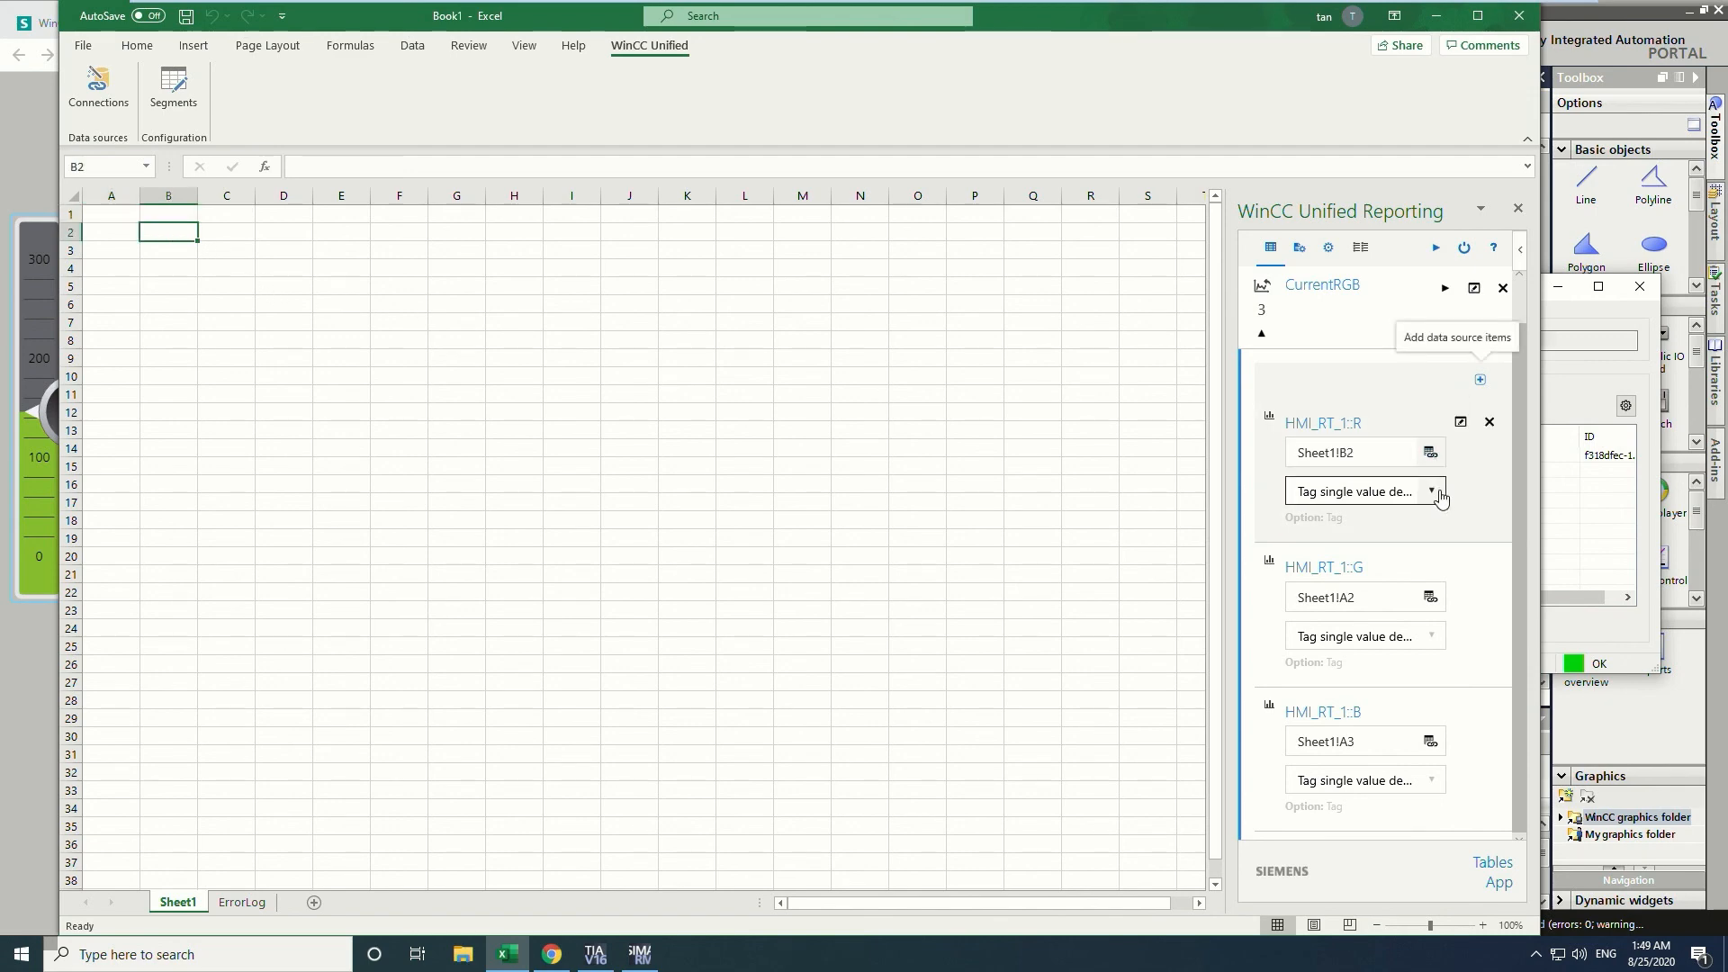
left_click(1439, 605)
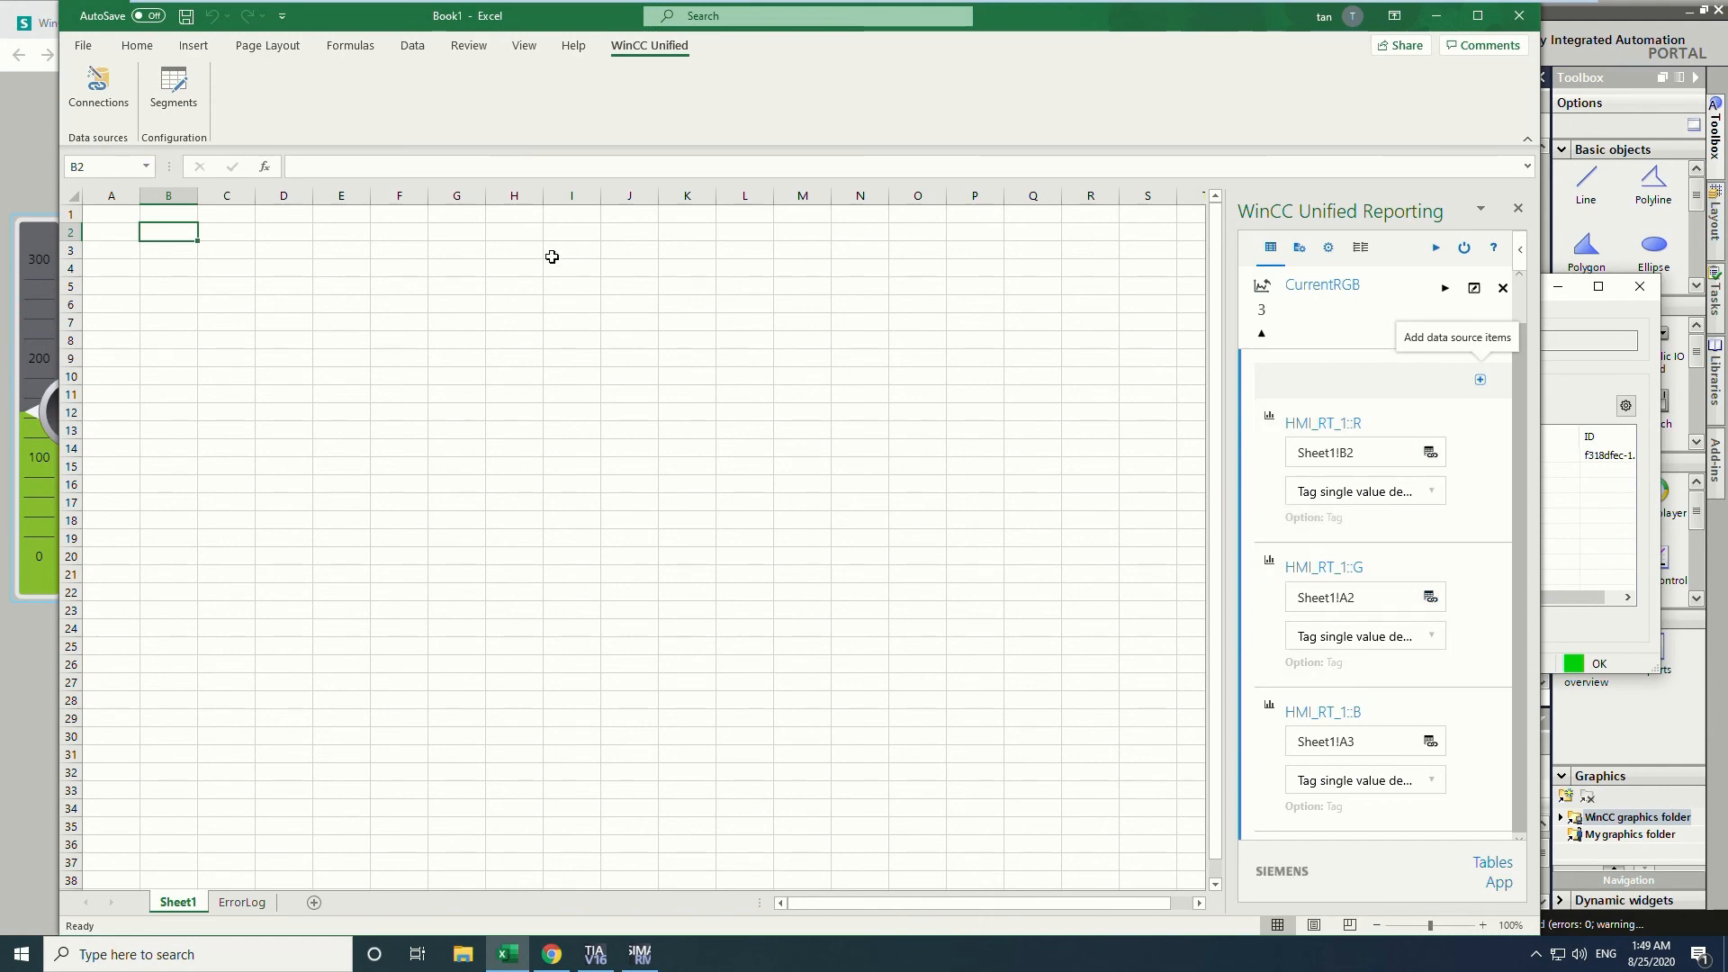
left_click(249, 236)
left_click(1431, 741)
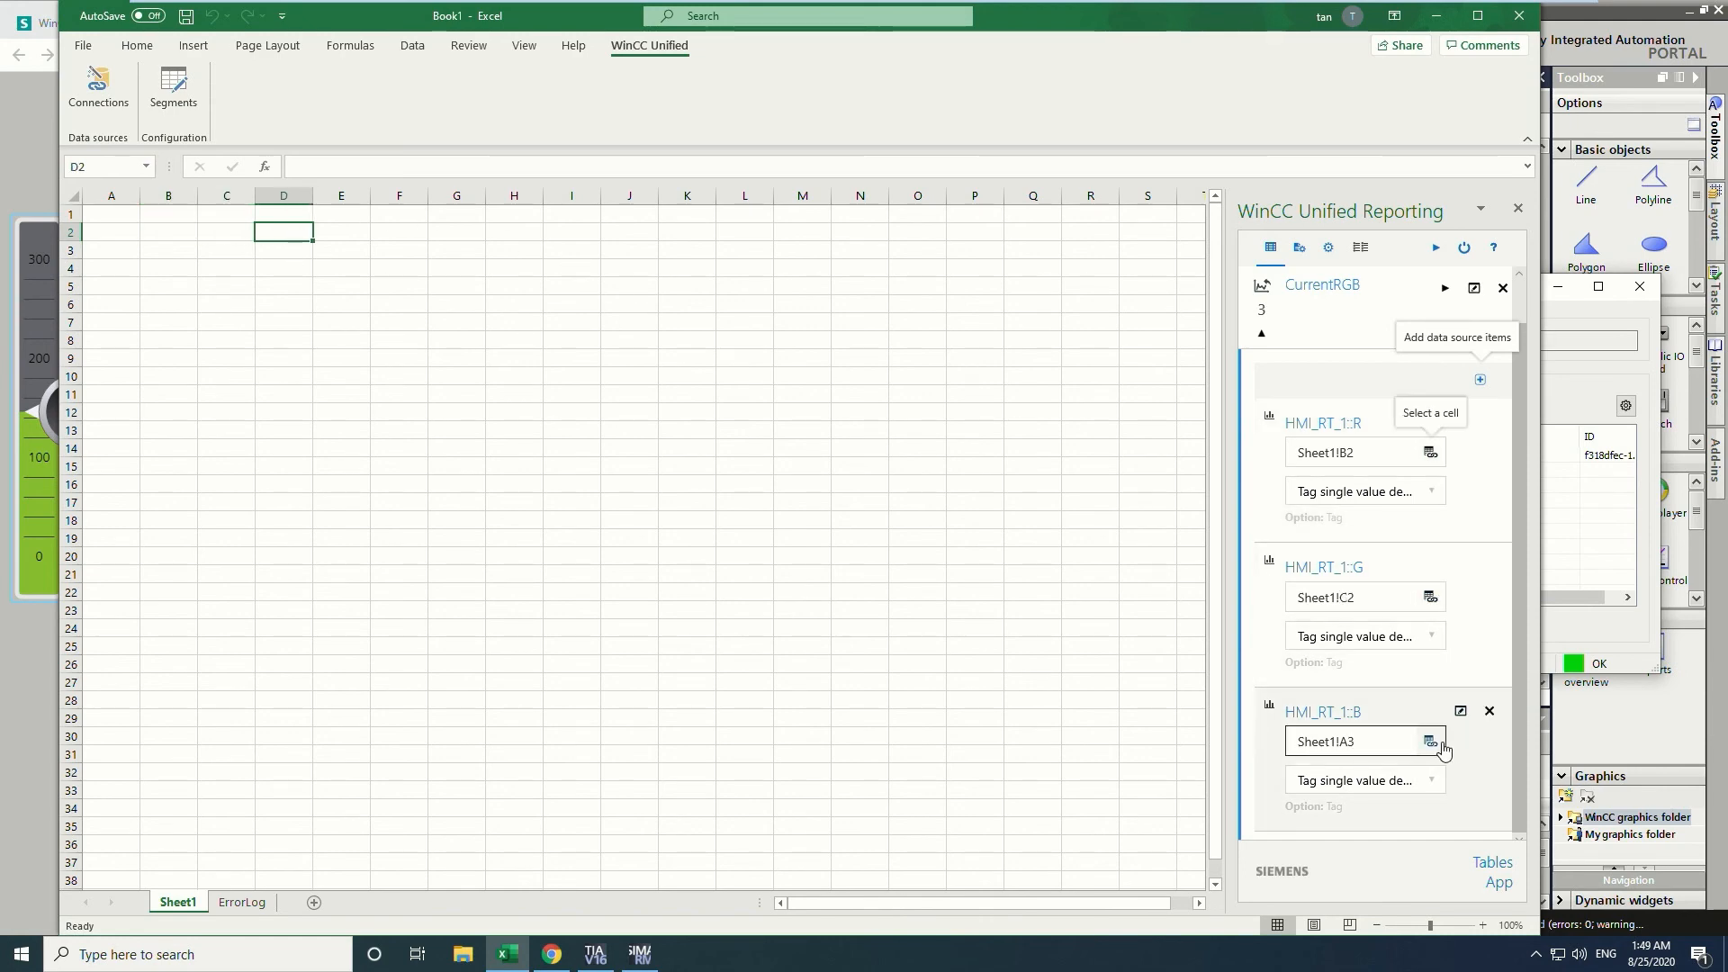
left_click(1434, 492)
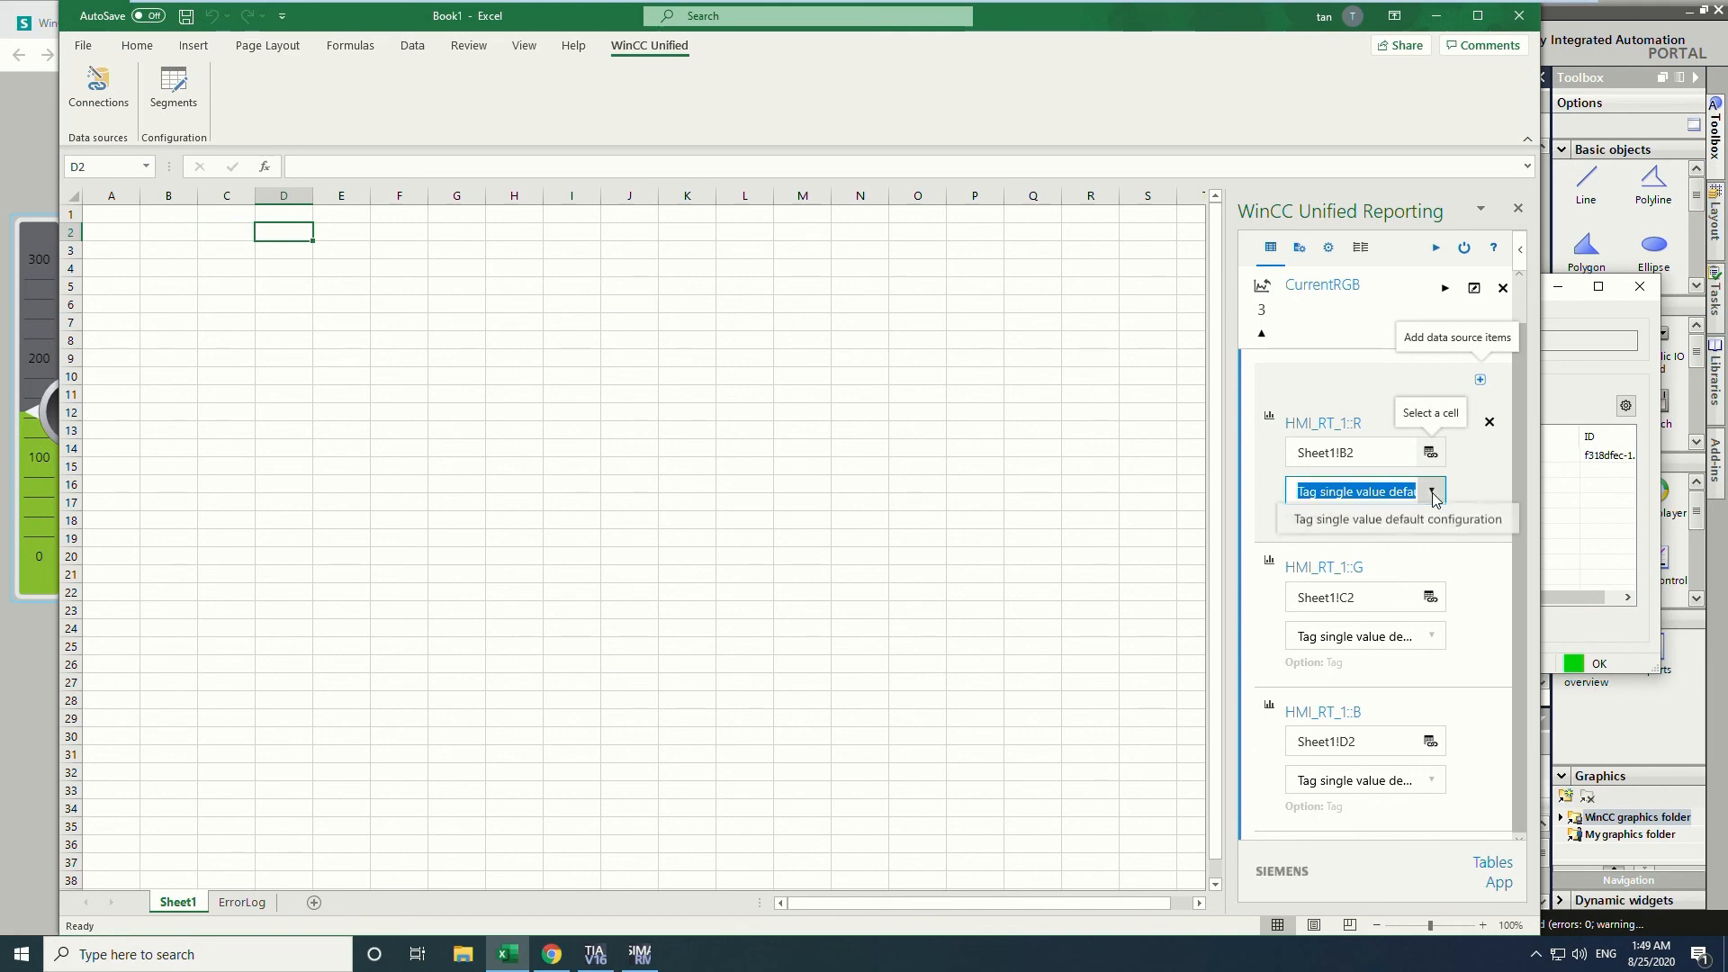
left_click(1434, 491)
left_click(1485, 476)
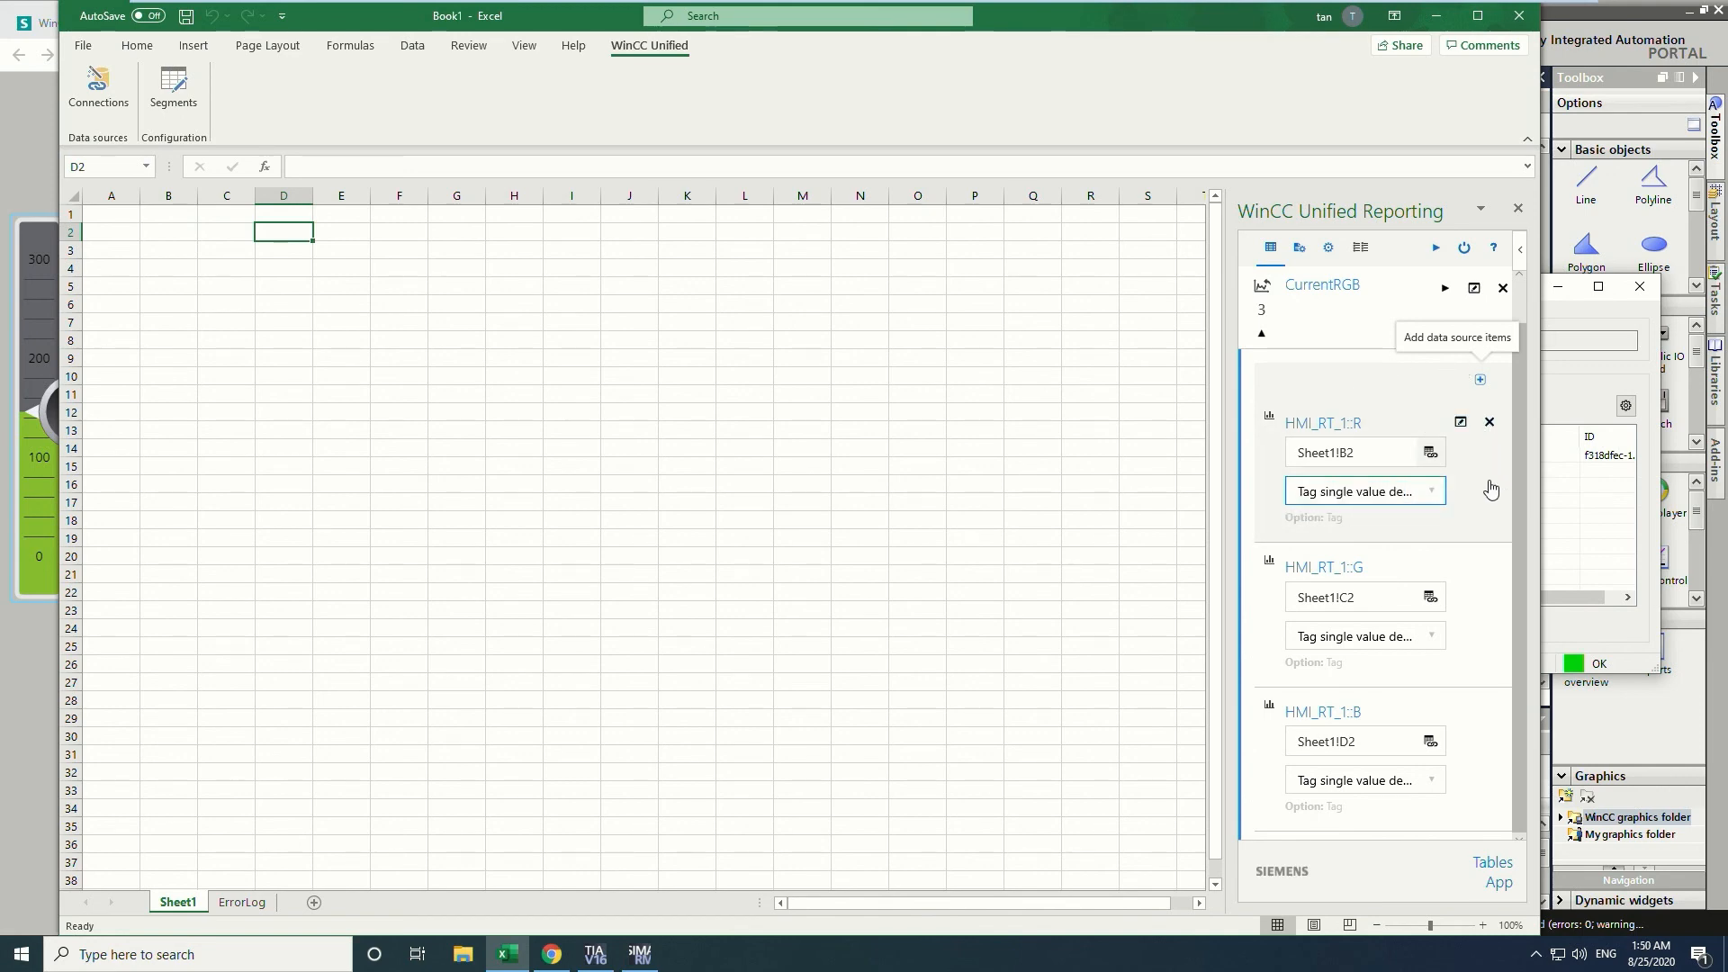
Set the time stamp label of the HMI_RT_1::R configuration to Left and update the CurrentRGB segment.
left_click(1460, 422)
left_click(1440, 493)
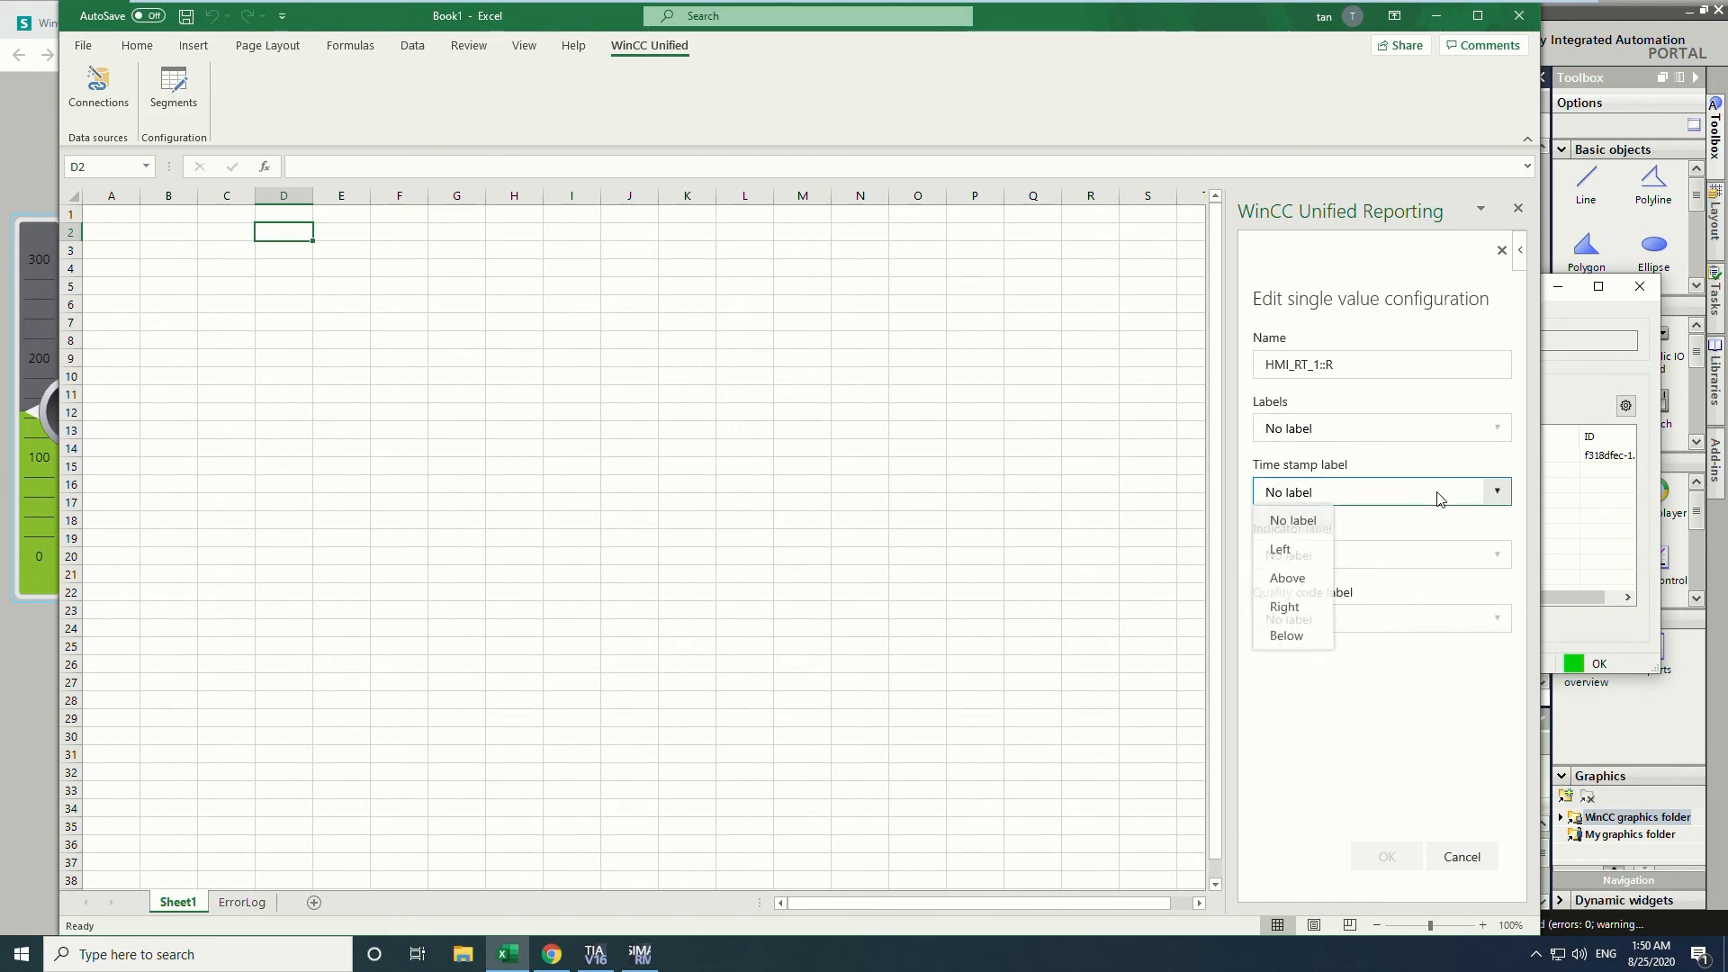
left_click(1303, 555)
left_click(1386, 856)
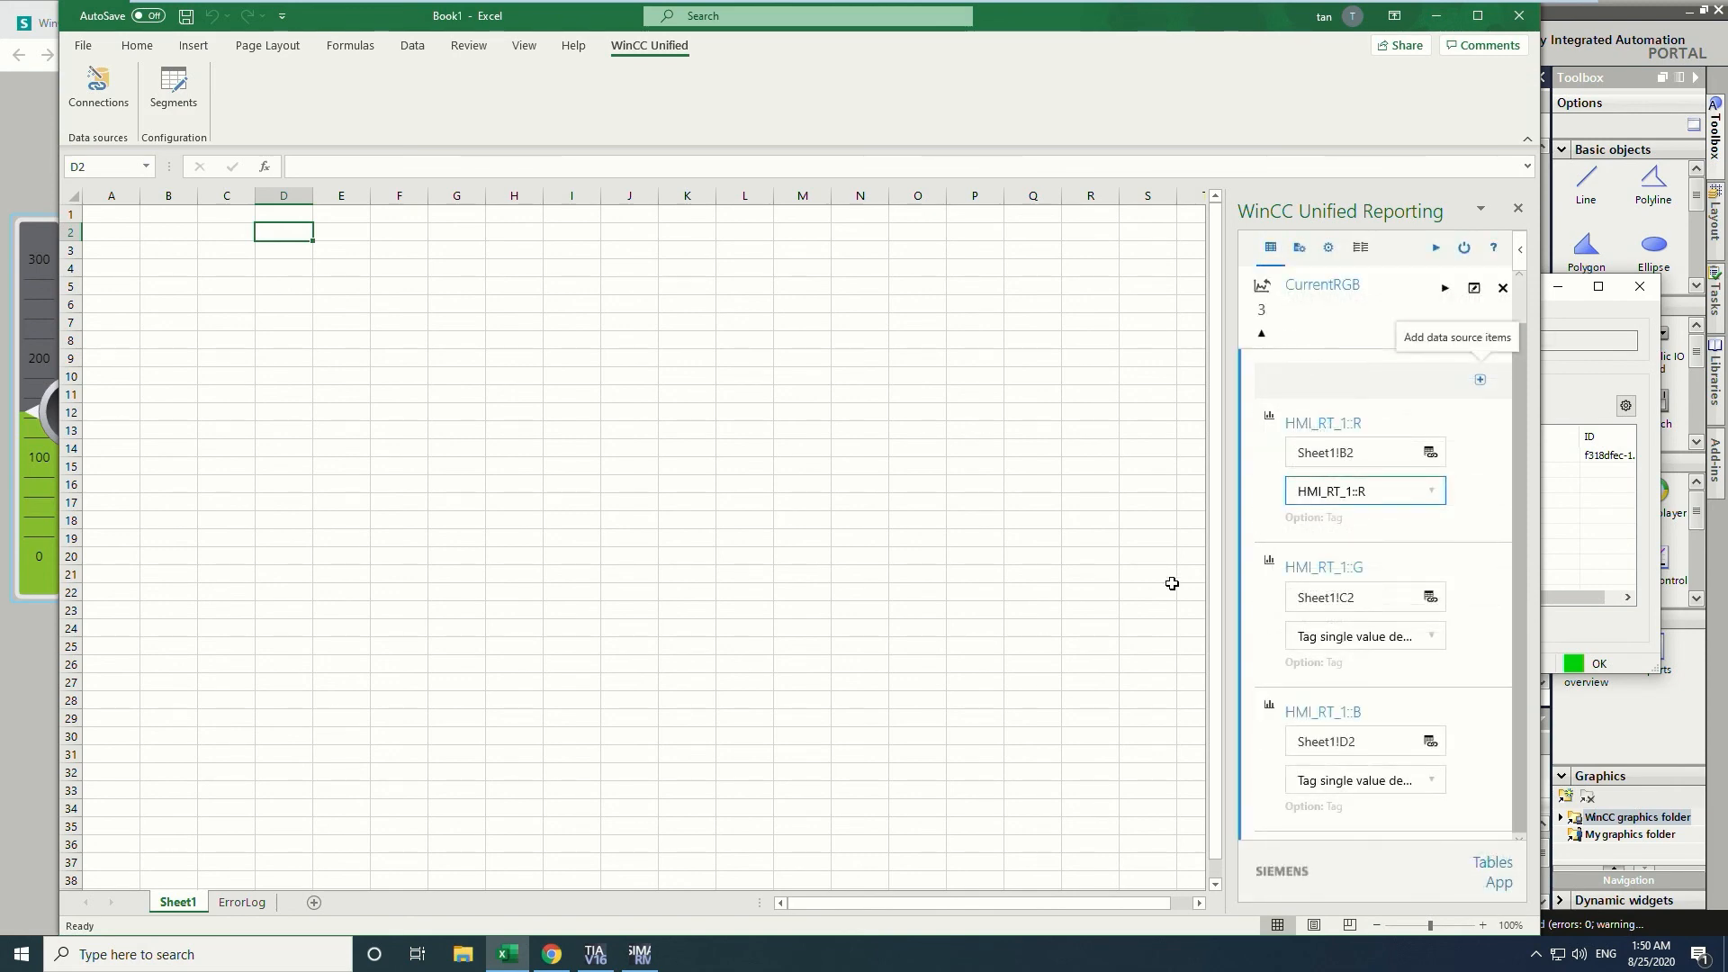
left_click(1451, 288)
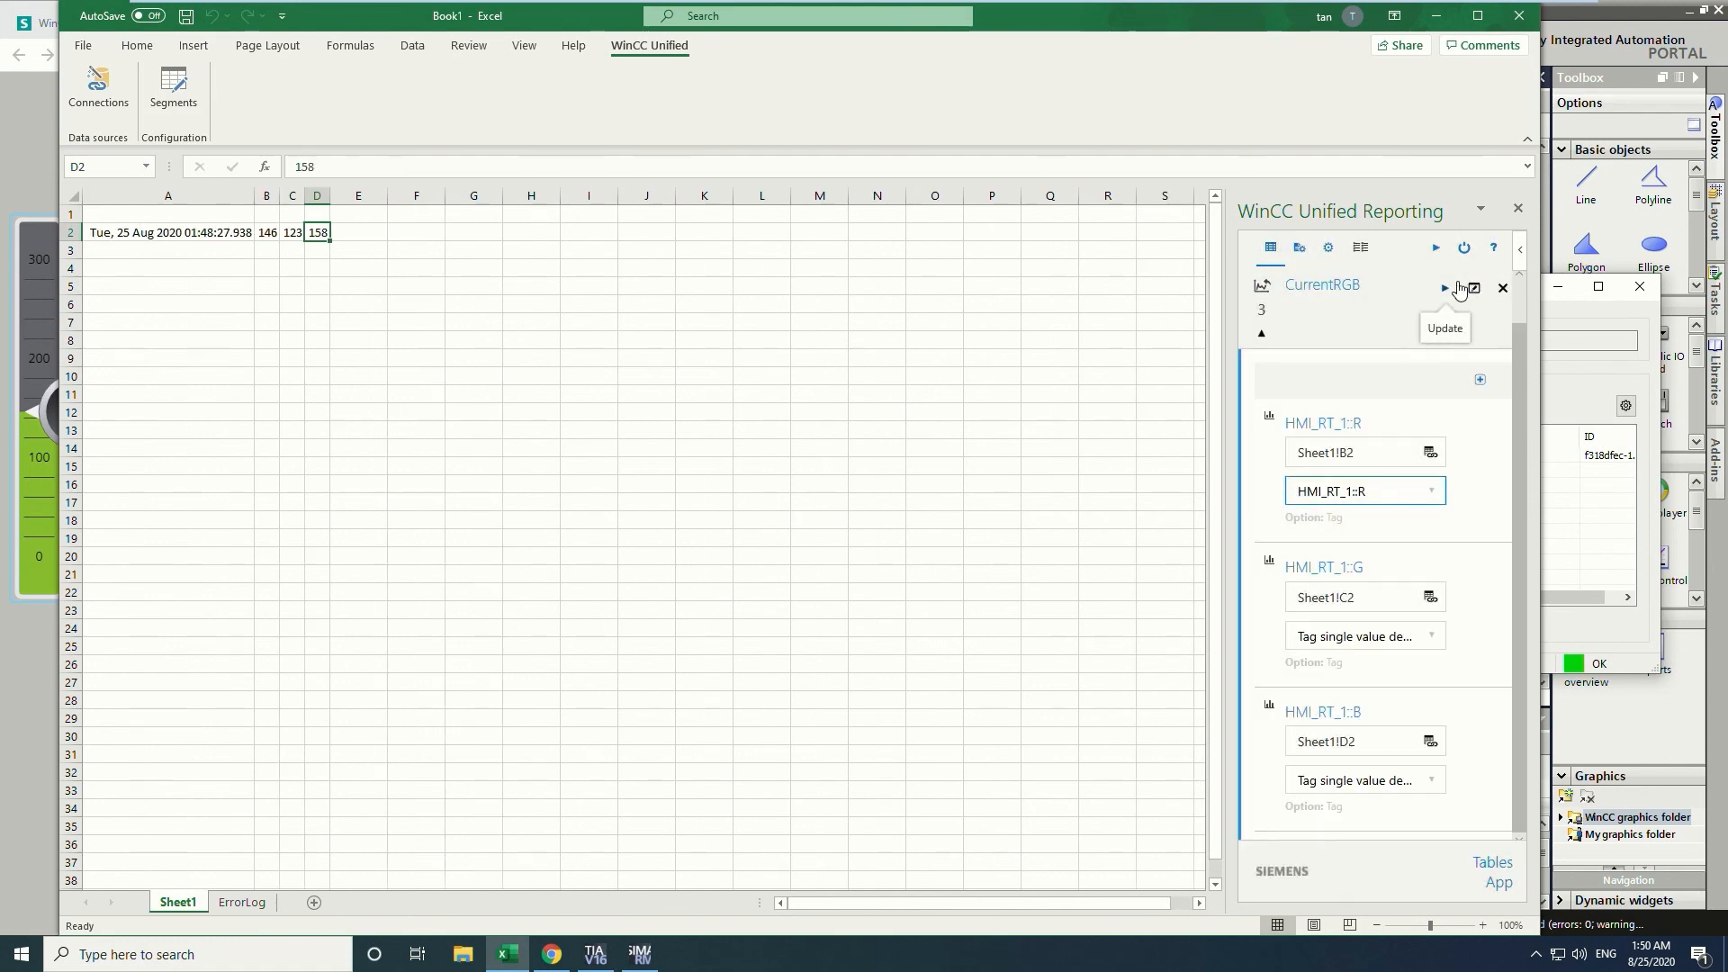
Label cells B1, C1 and D1 of Sheet1 with the headings R, G and B.
left_click(276, 216)
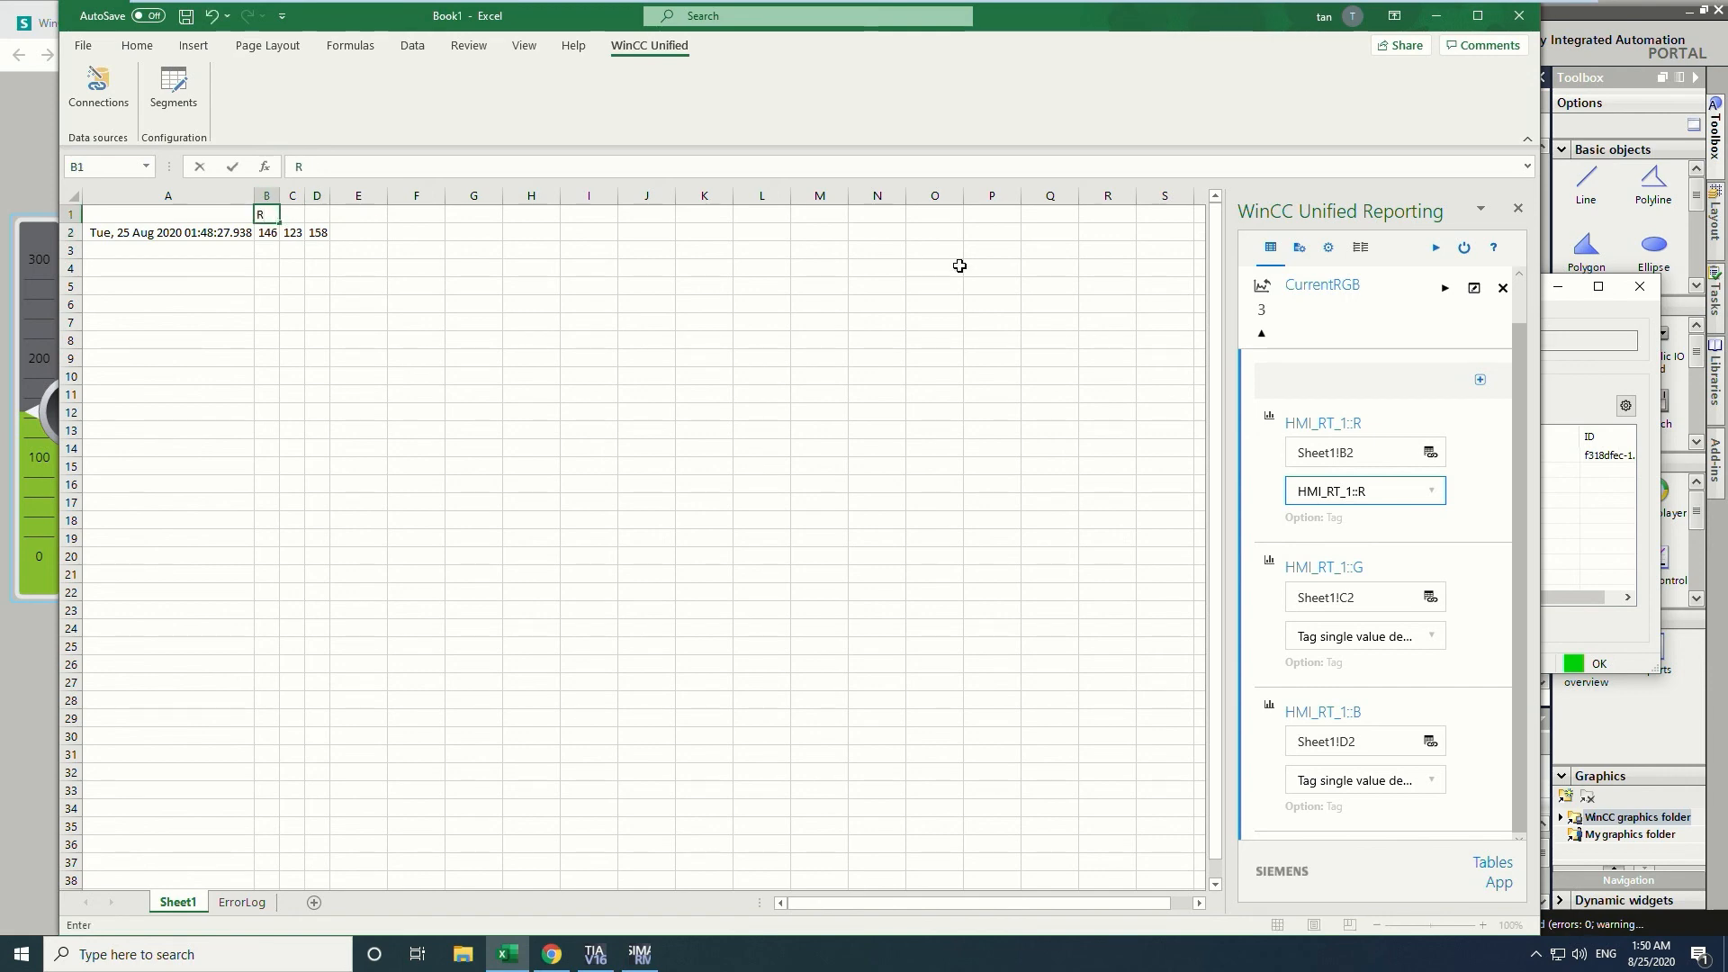
type("R")
key("Tab")
type("G")
key("Tab")
type("B")
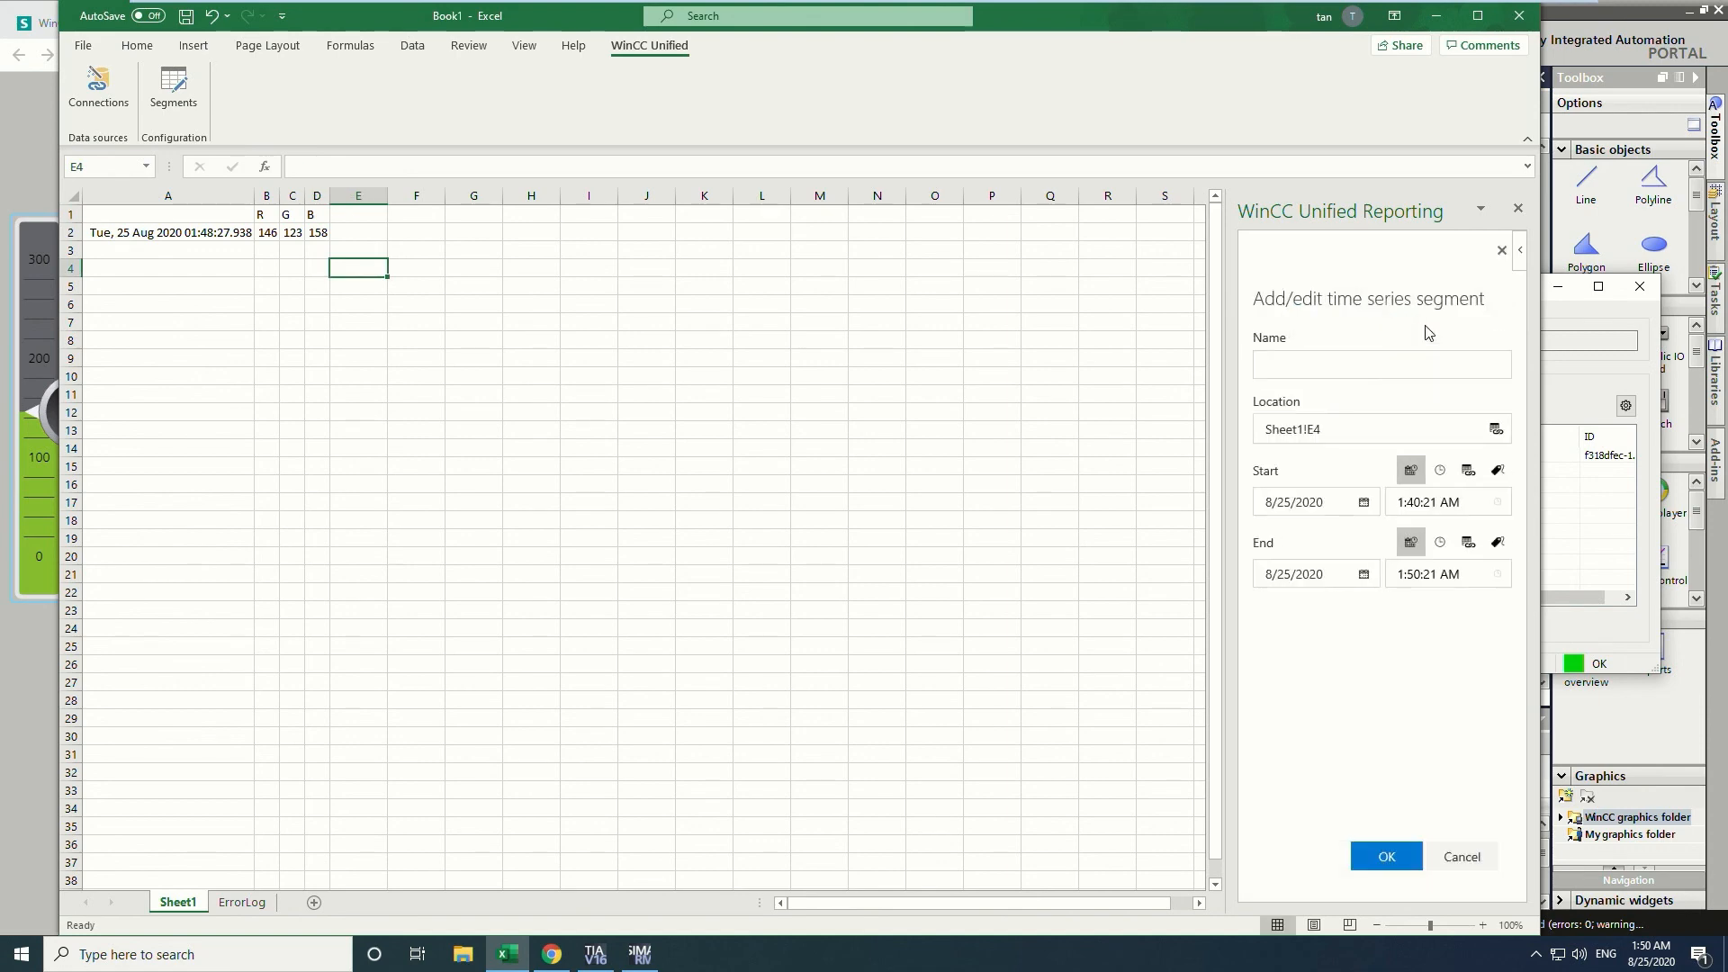
Create a time series segment named Timeseries_RGB at Sheet1!E4 with relative start time *-10m and relative end time *.
left_click(1402, 370)
type("Timeser")
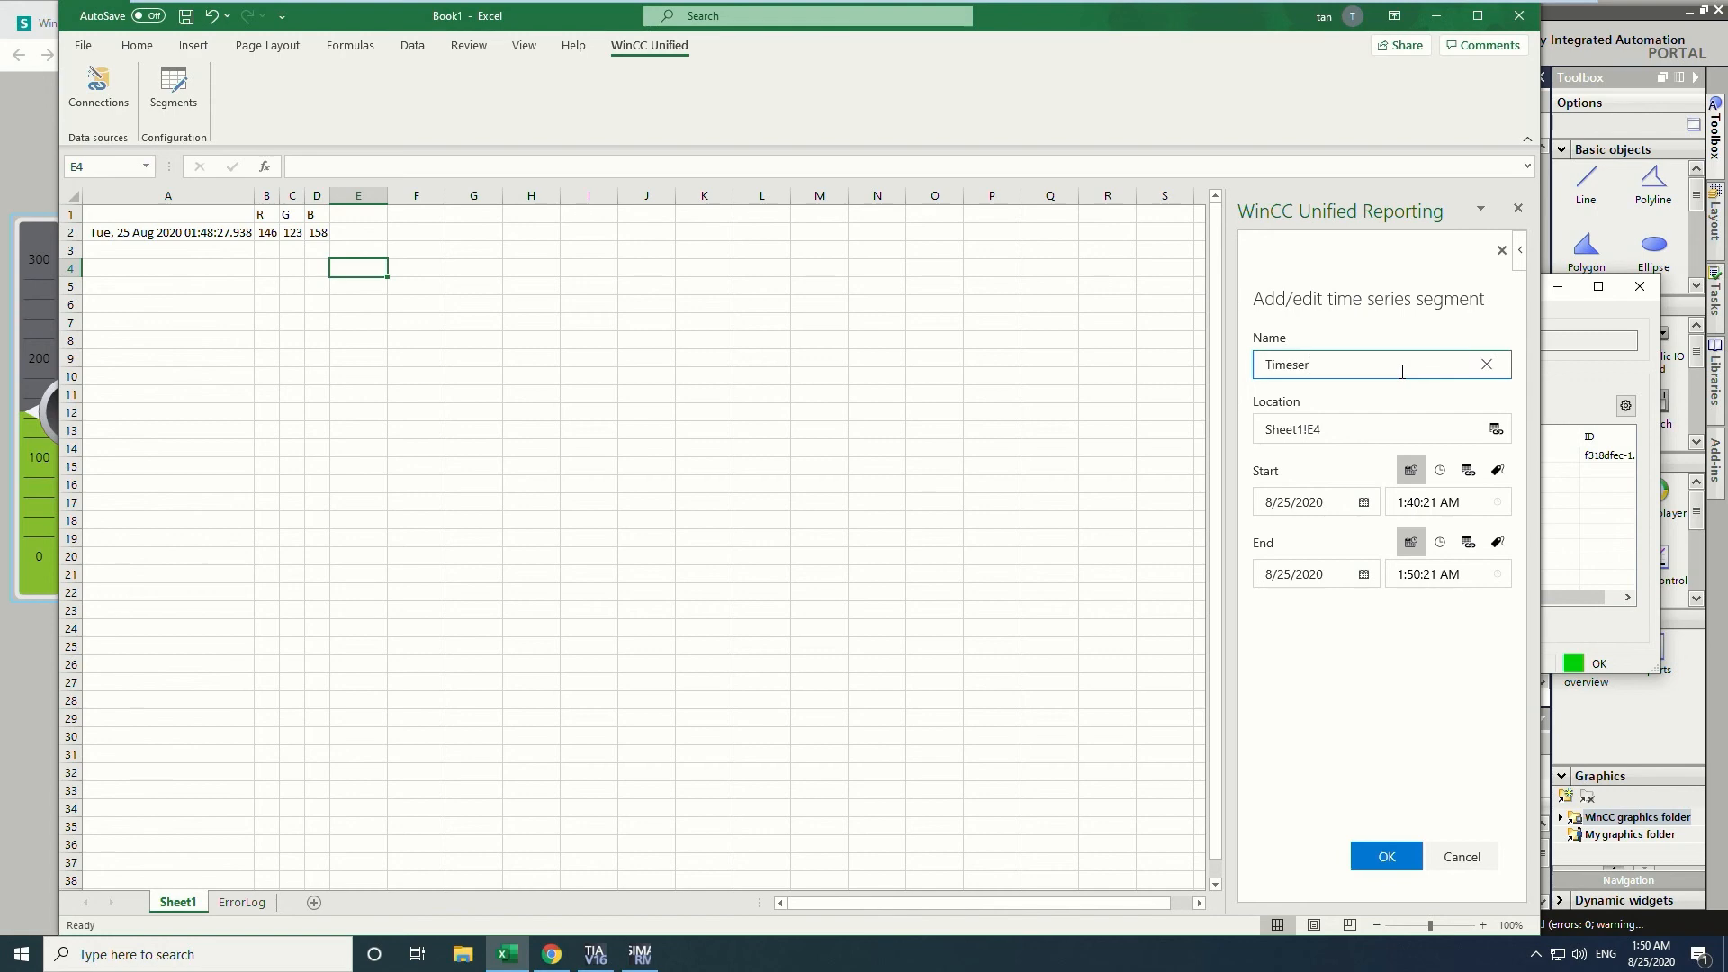
key("BackSpace")
key("BackSpace")
key("BackSpace")
type("ies_R")
left_click(1440, 470)
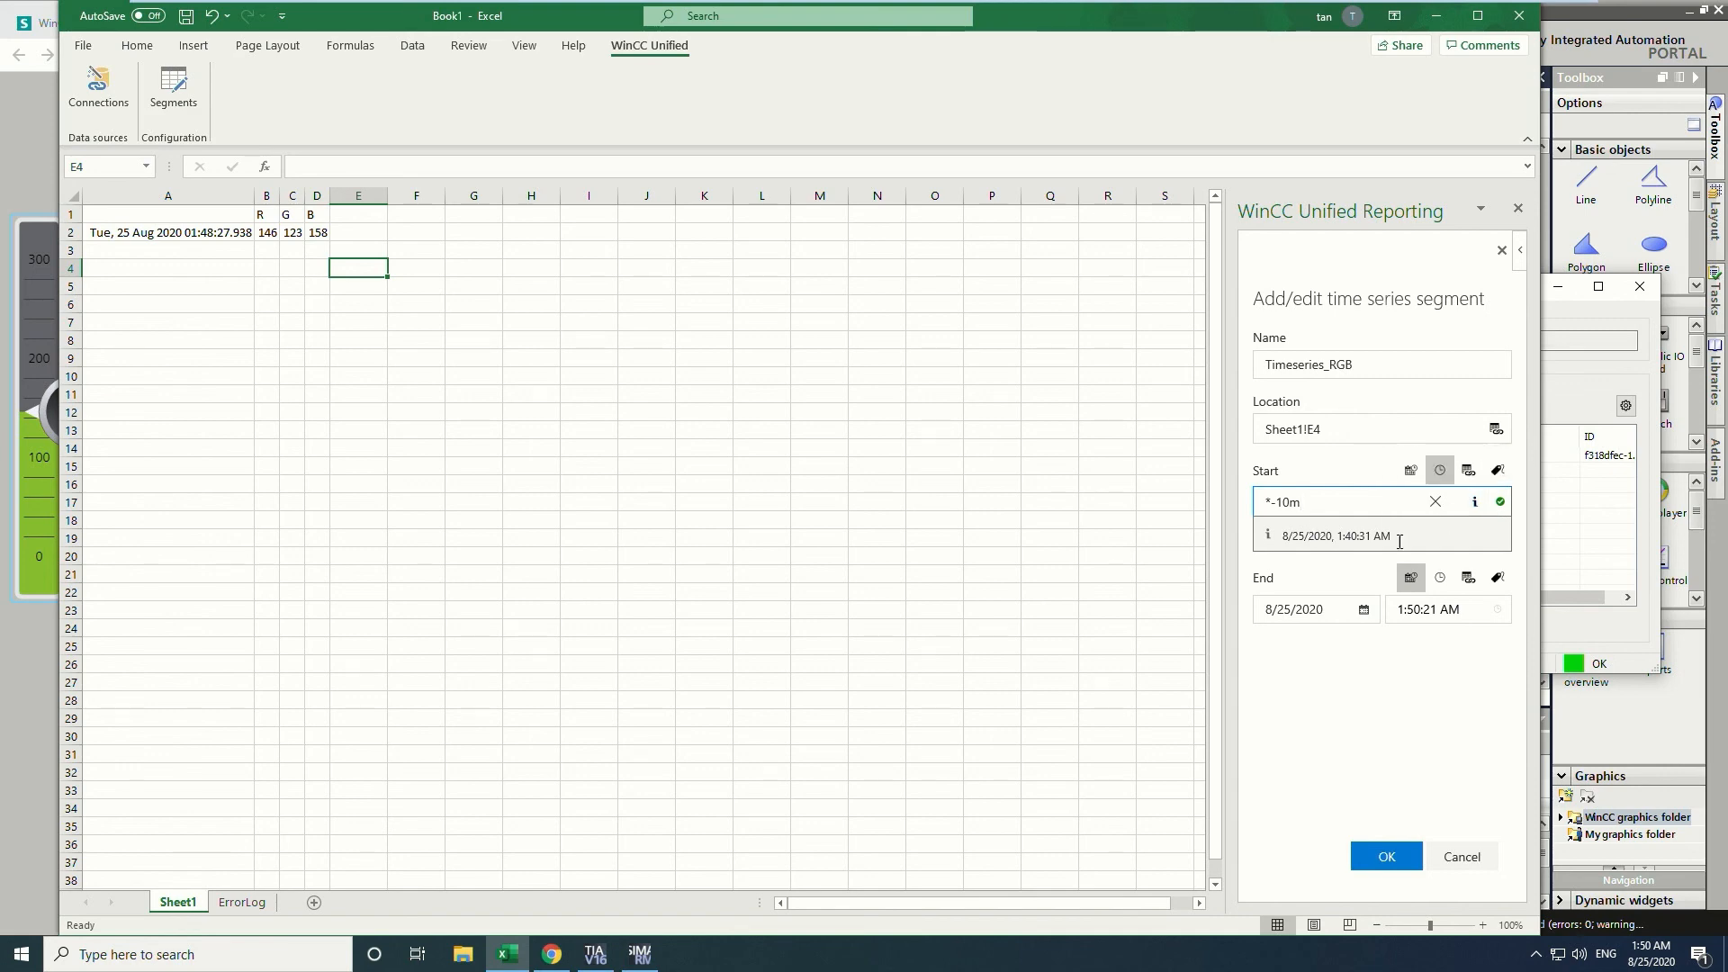
left_click(1394, 615)
left_click(1440, 577)
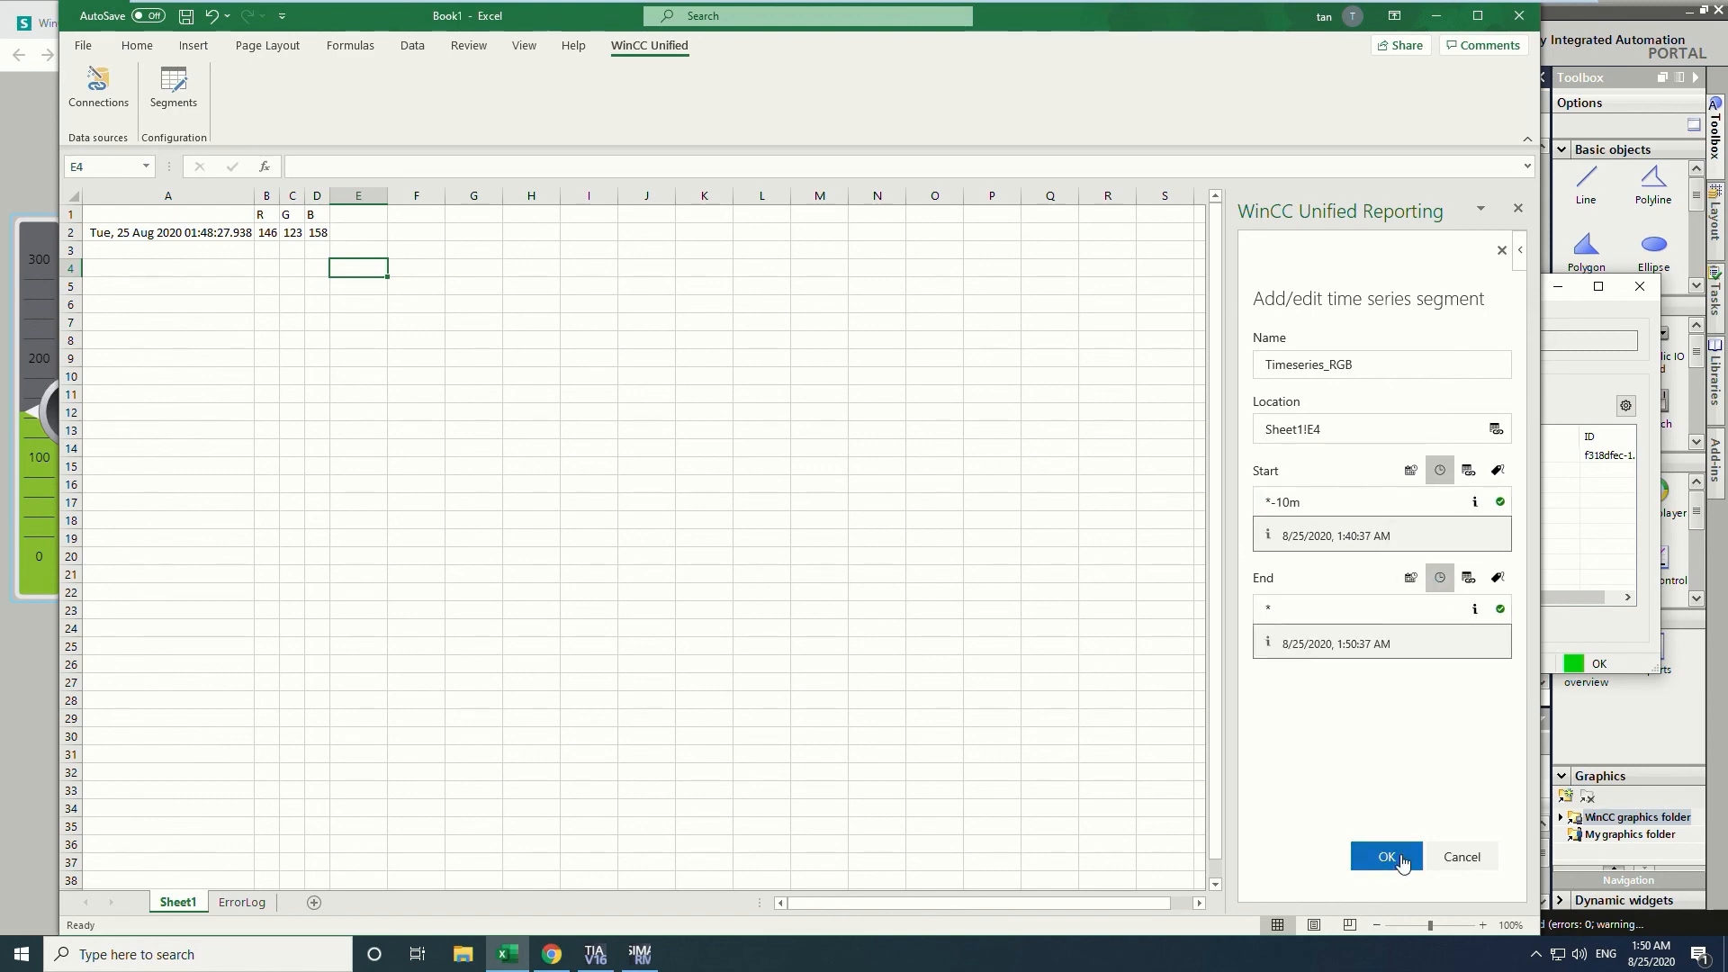
left_click(1386, 856)
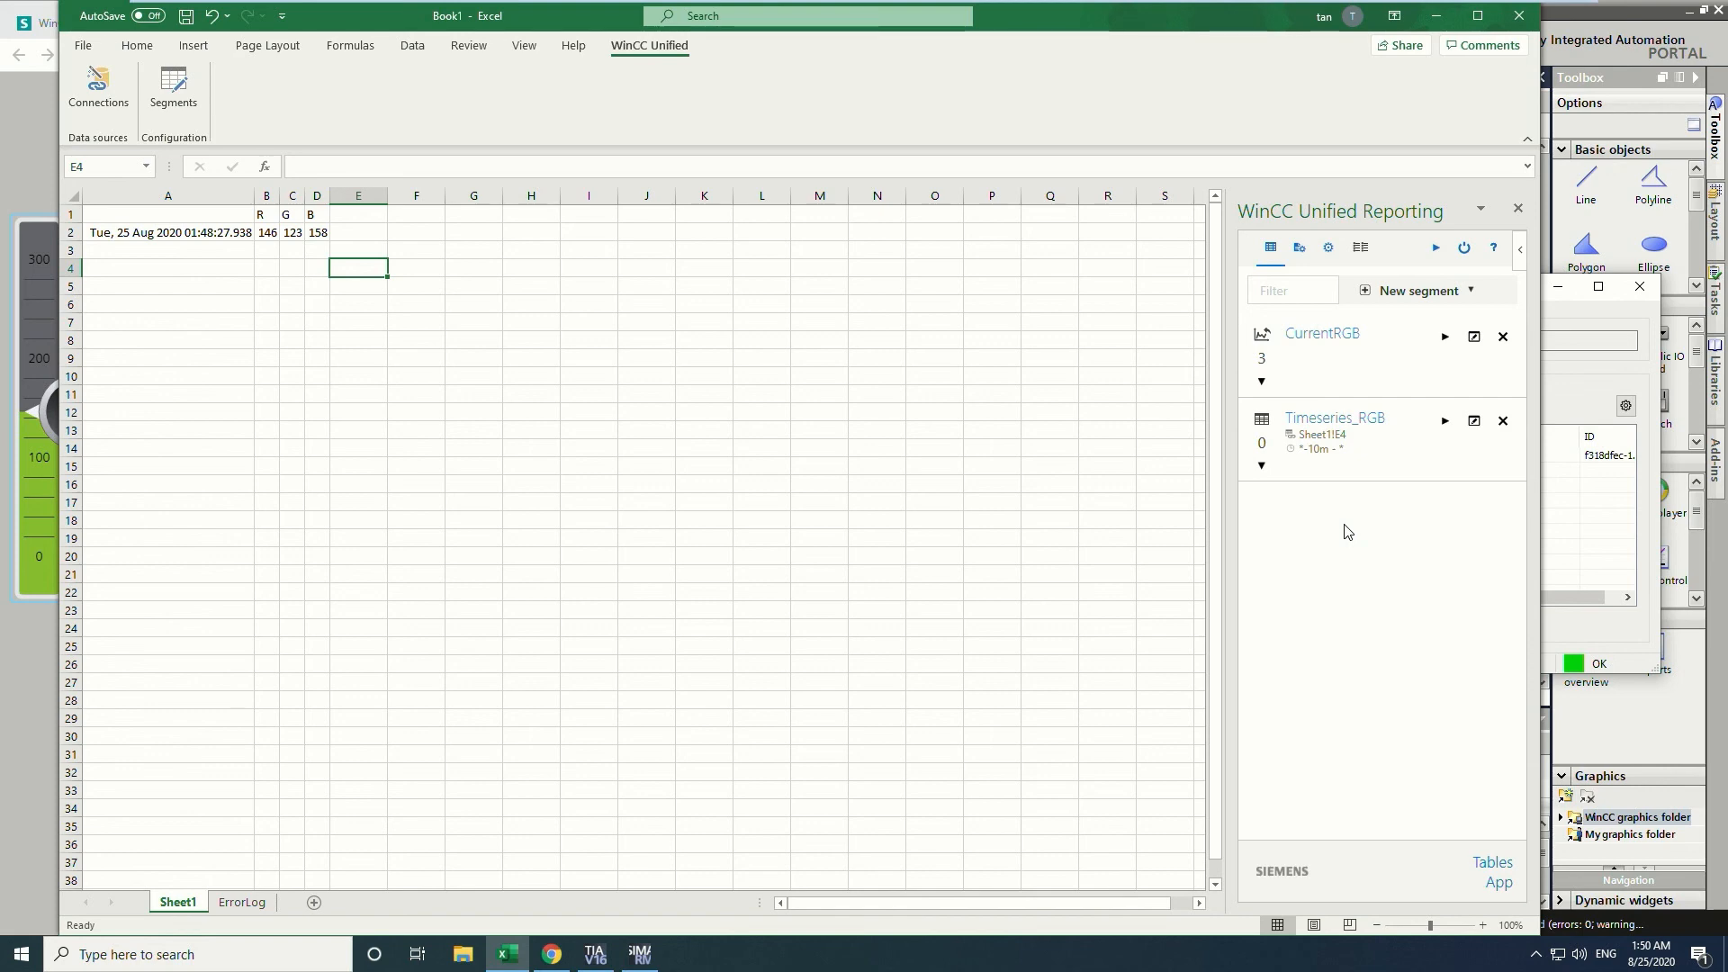
Add the logging tags HMI_RT_1::R:R_Logging, HMI_RT_1::G:G_Logging and HMI_RT_1::B:B_Logging as data source items of the Timeseries_RGB segment.
left_click(1262, 466)
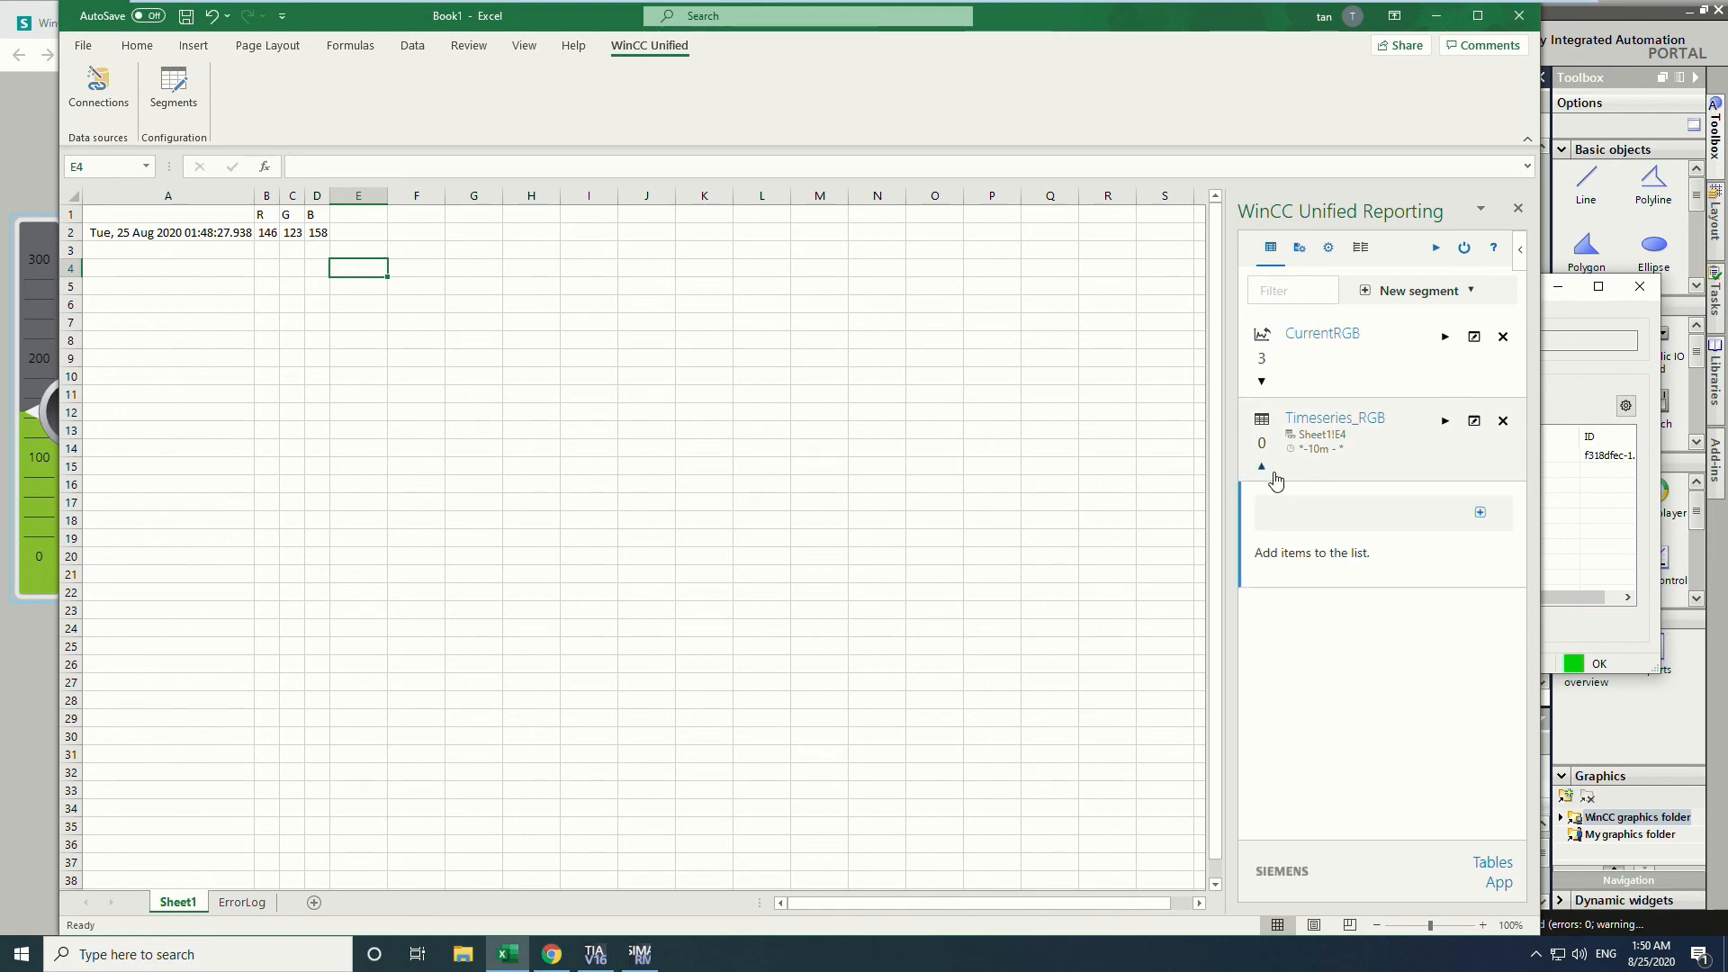
left_click(1480, 512)
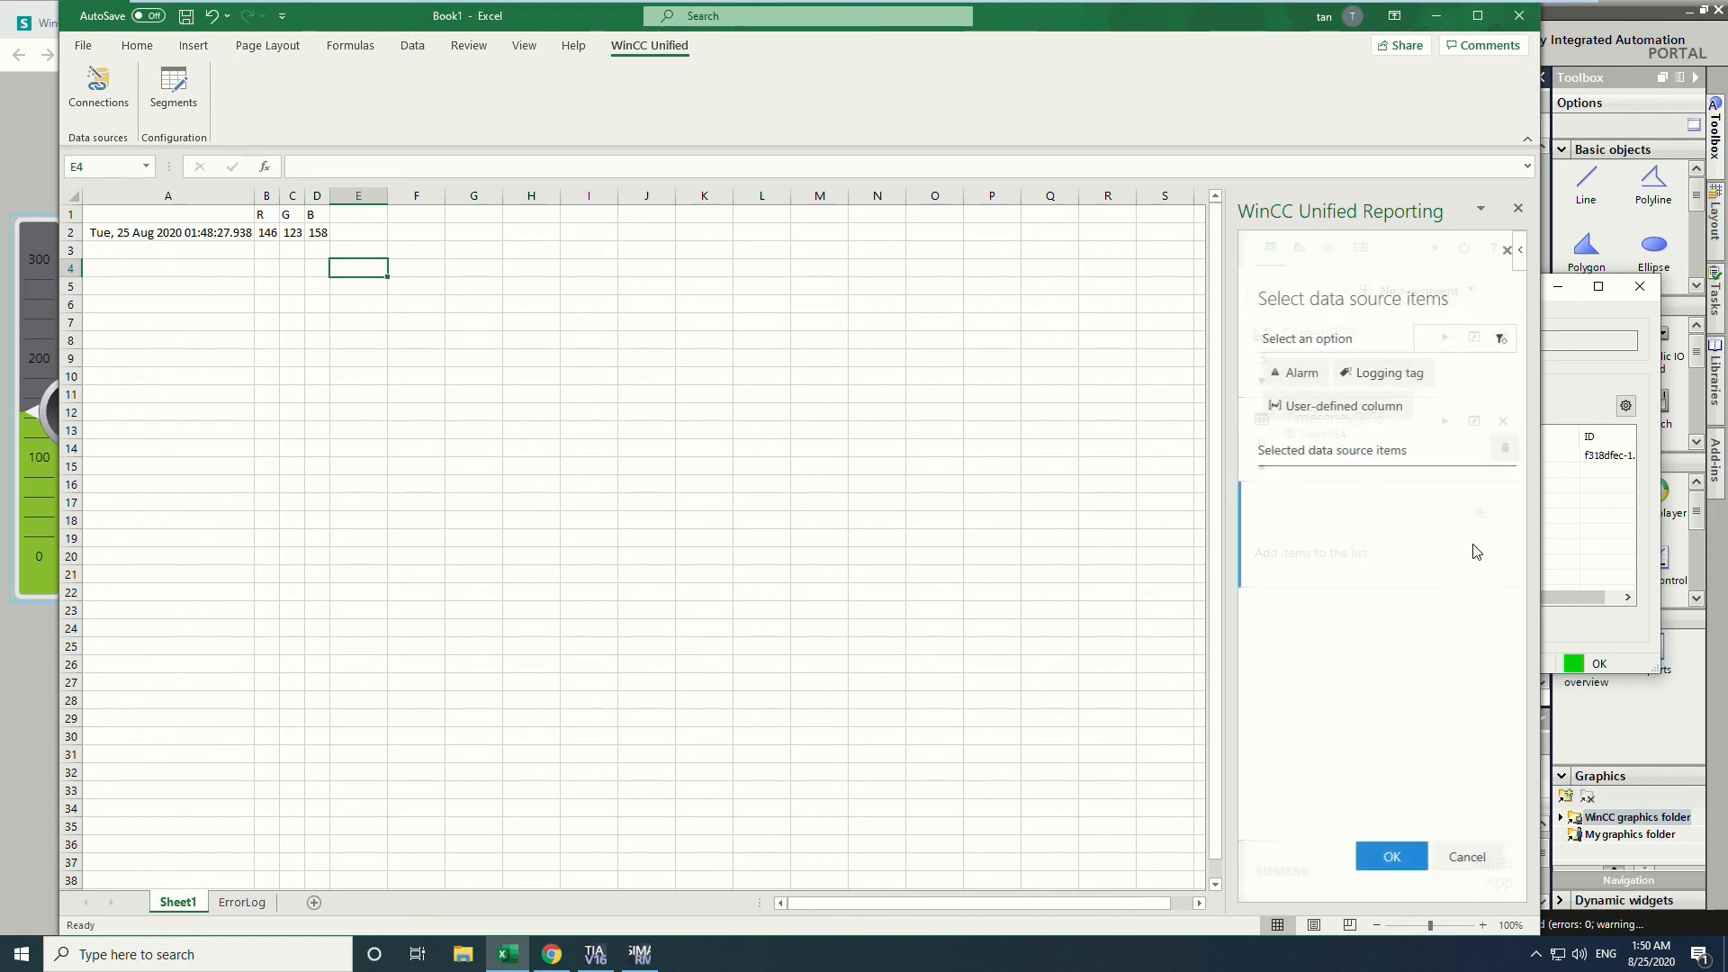
left_click(1393, 373)
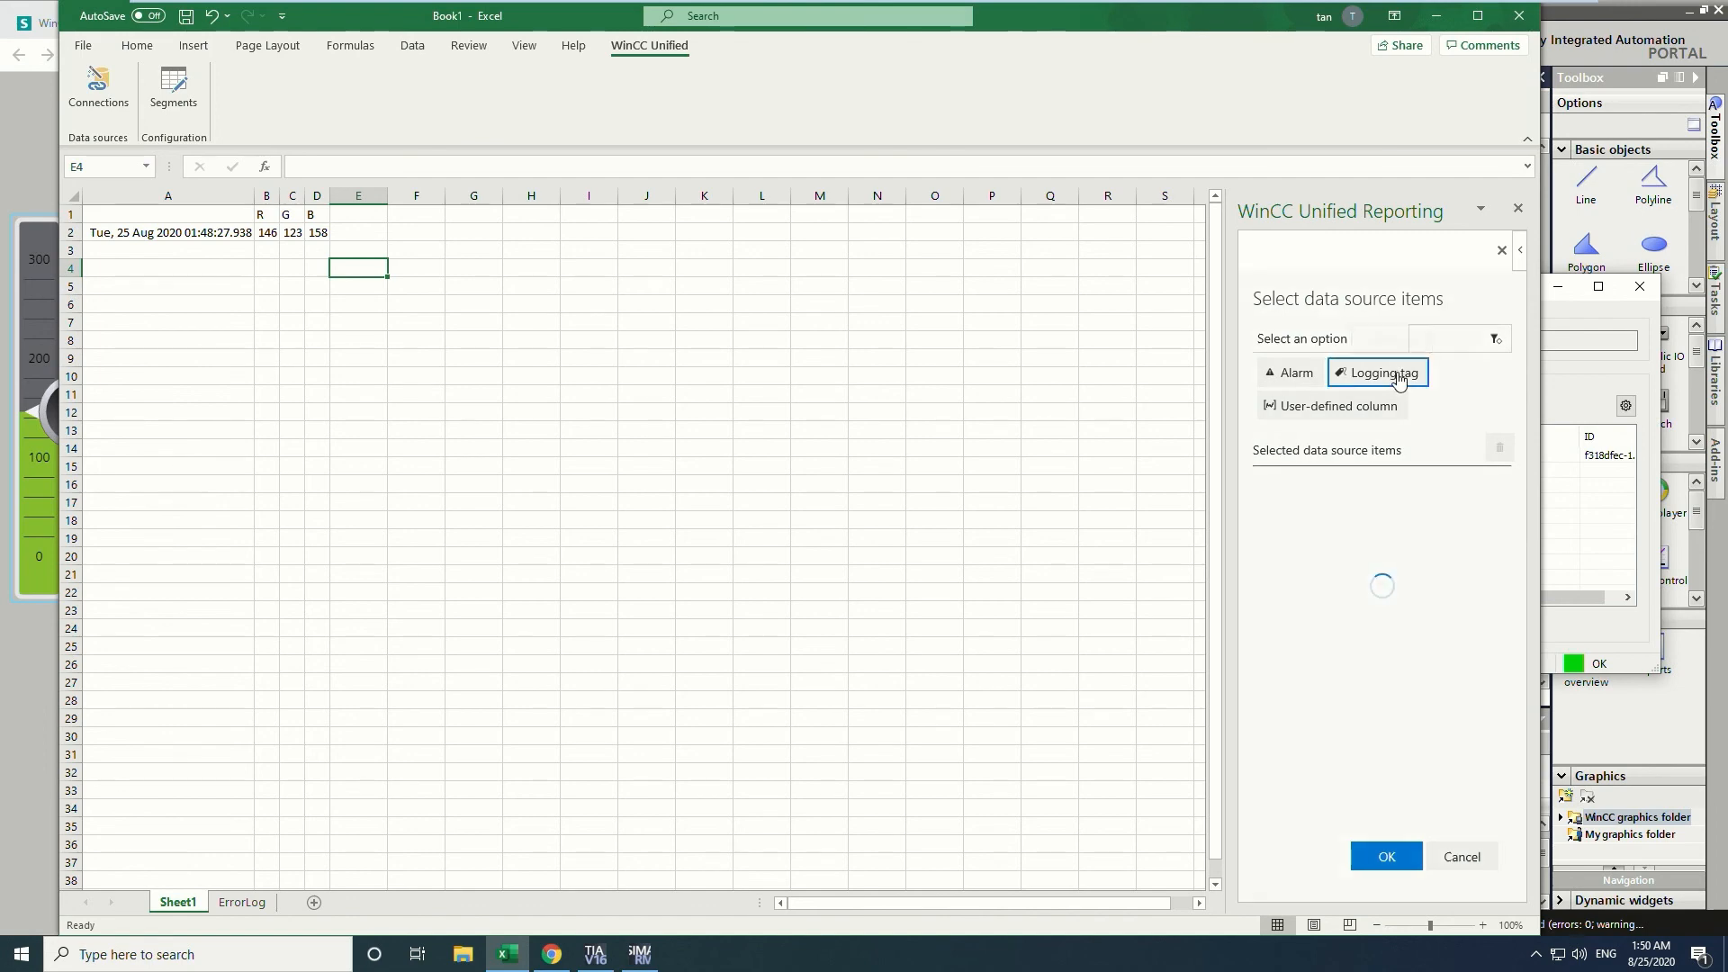
left_click(1394, 726)
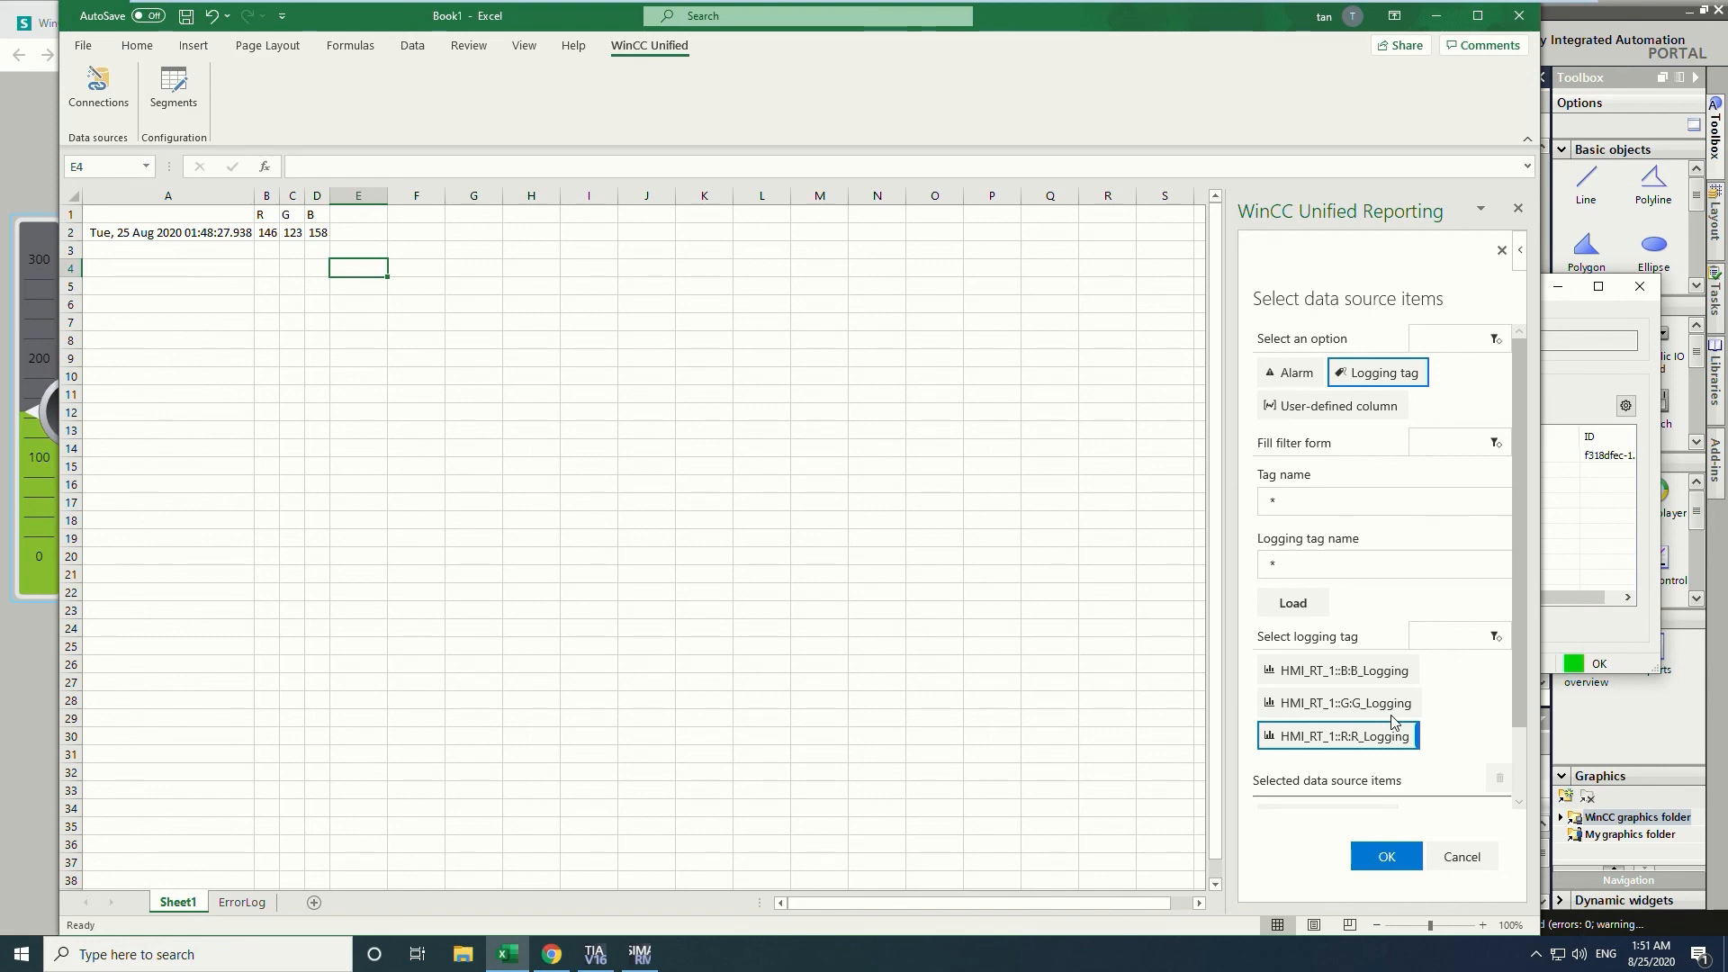
left_click(1395, 707)
left_click(1396, 679)
left_click(1386, 856)
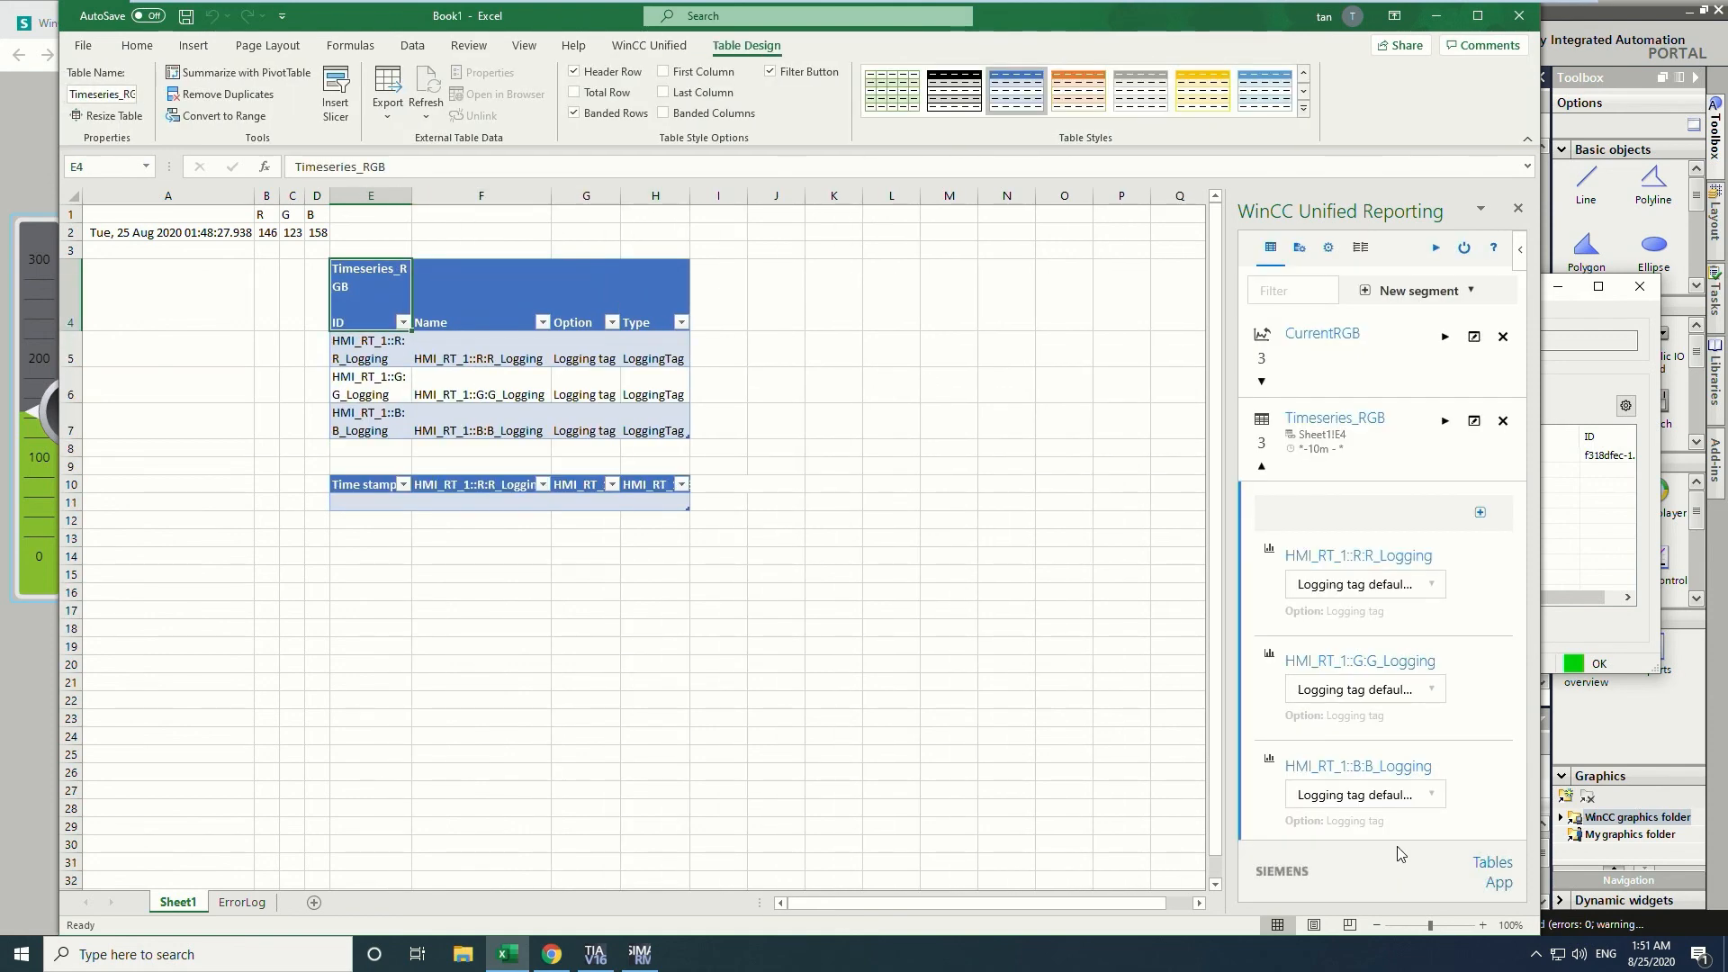
Widen the Timeseries_RGB table's columns and update the Timeseries_RGB segment with logged data.
left_click_drag(411, 197, 473, 204)
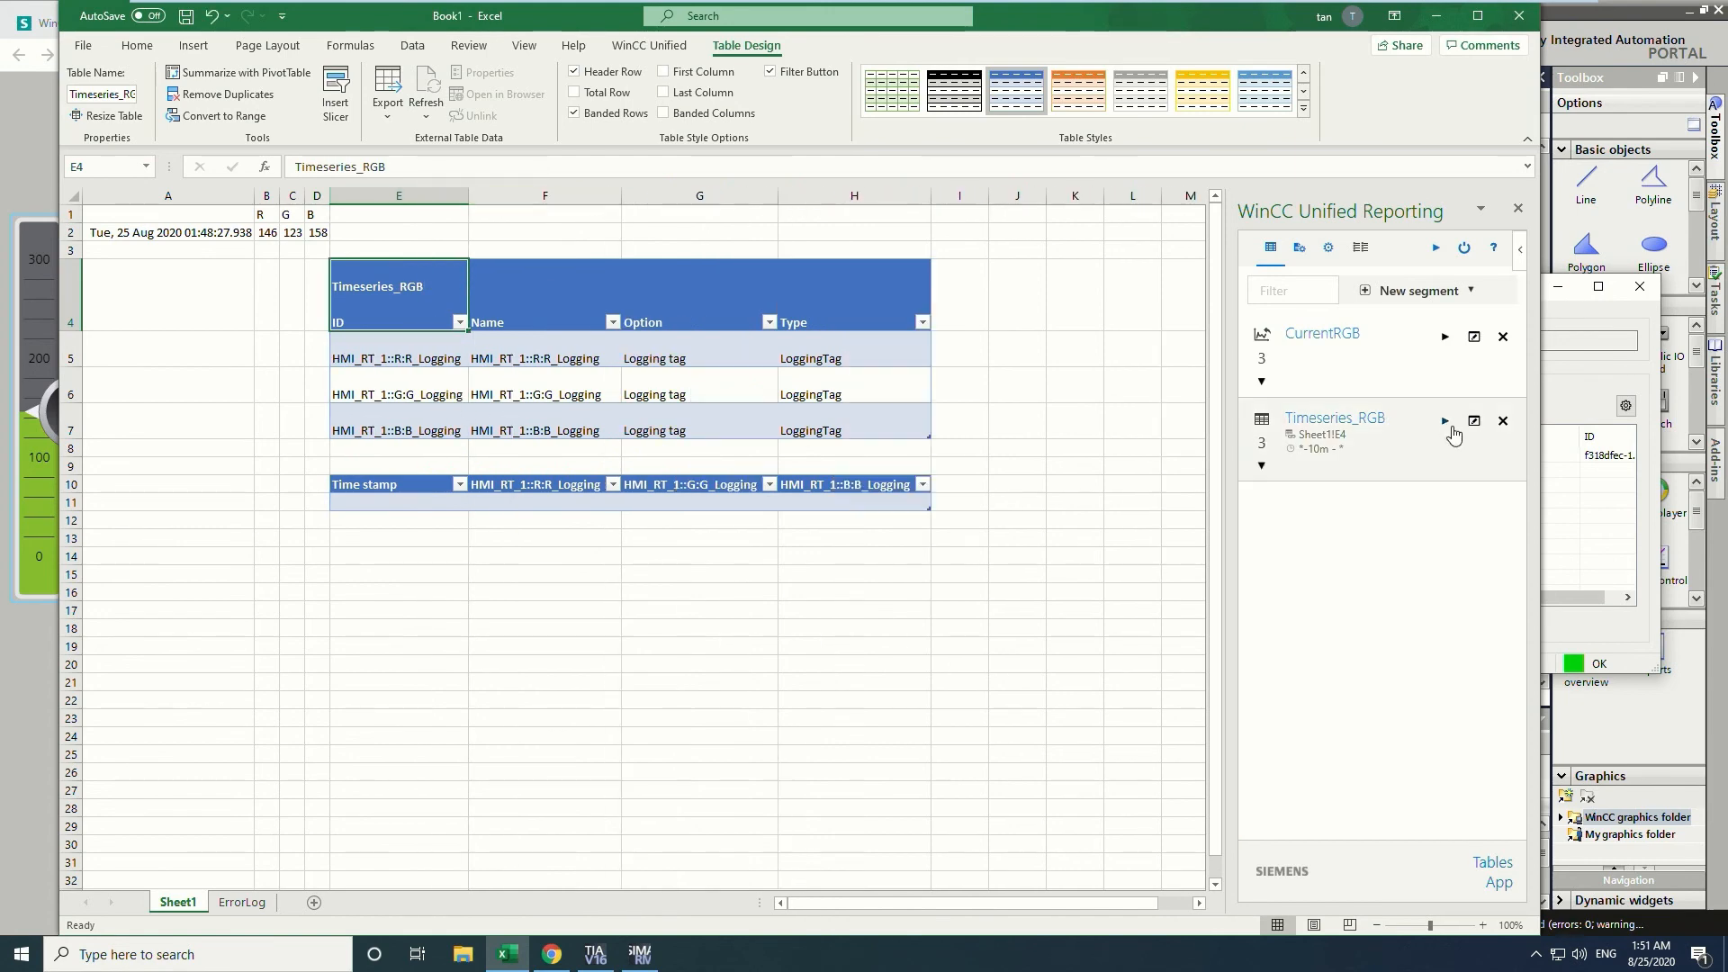
left_click(1447, 424)
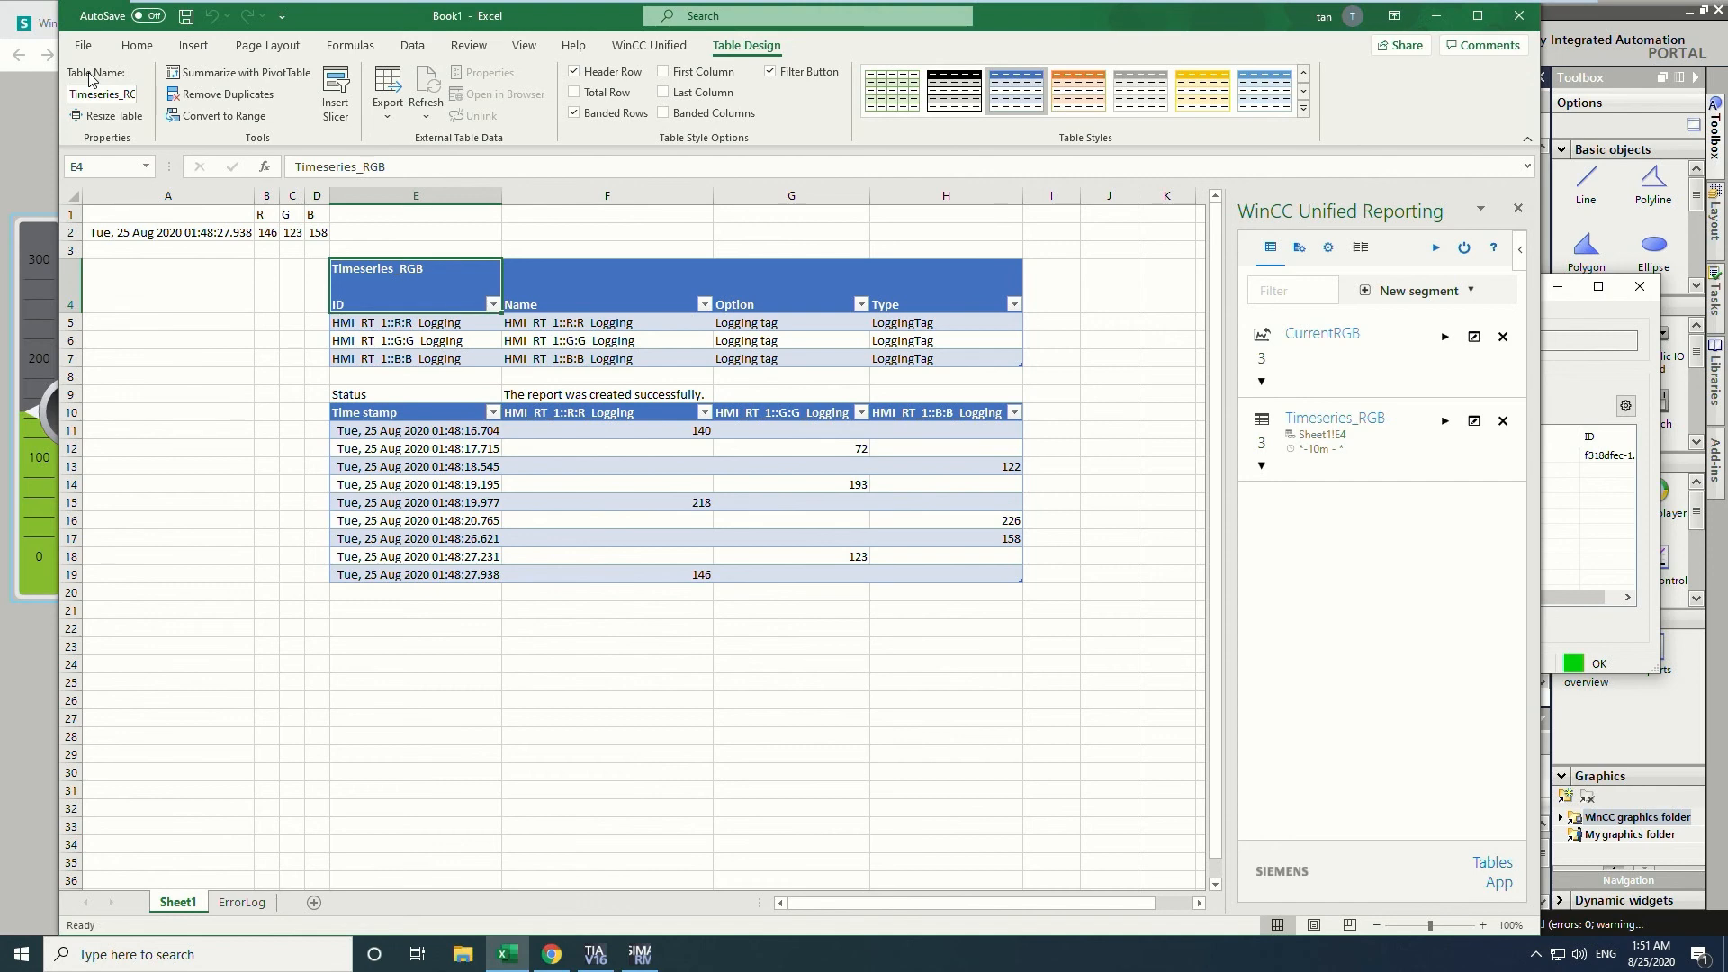
Save the workbook to the Desktop as RGB_ReportingTemplate in Excel Workbook format.
left_click(70, 50)
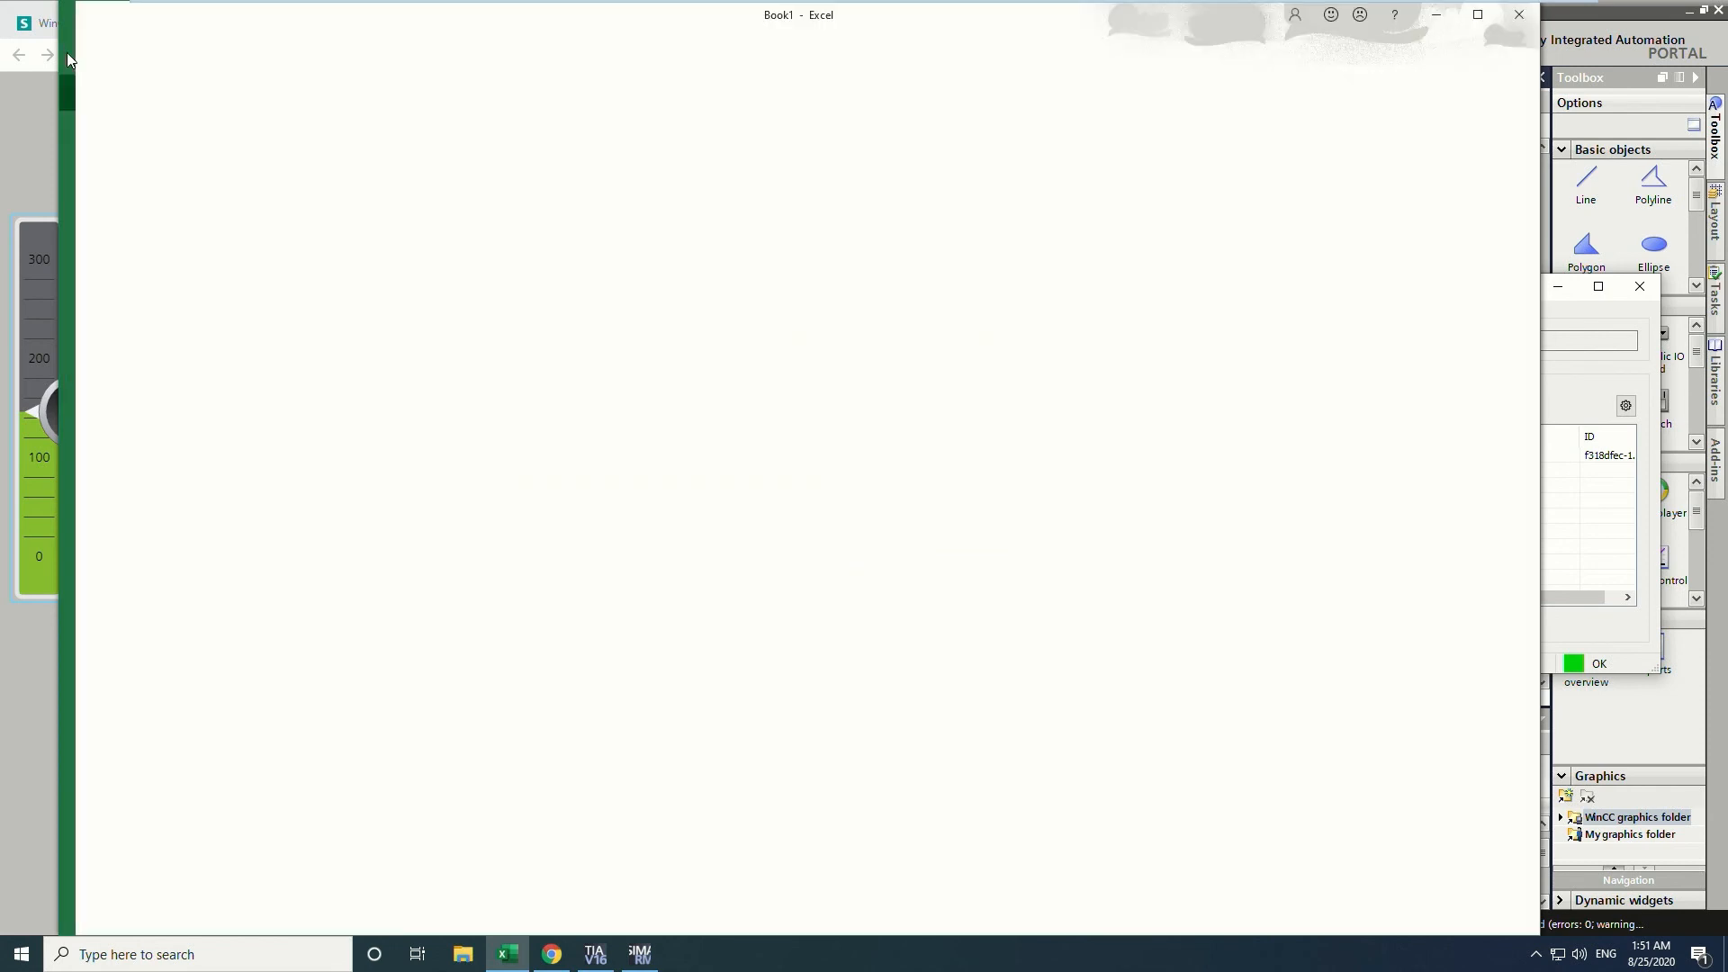
left_click(137, 288)
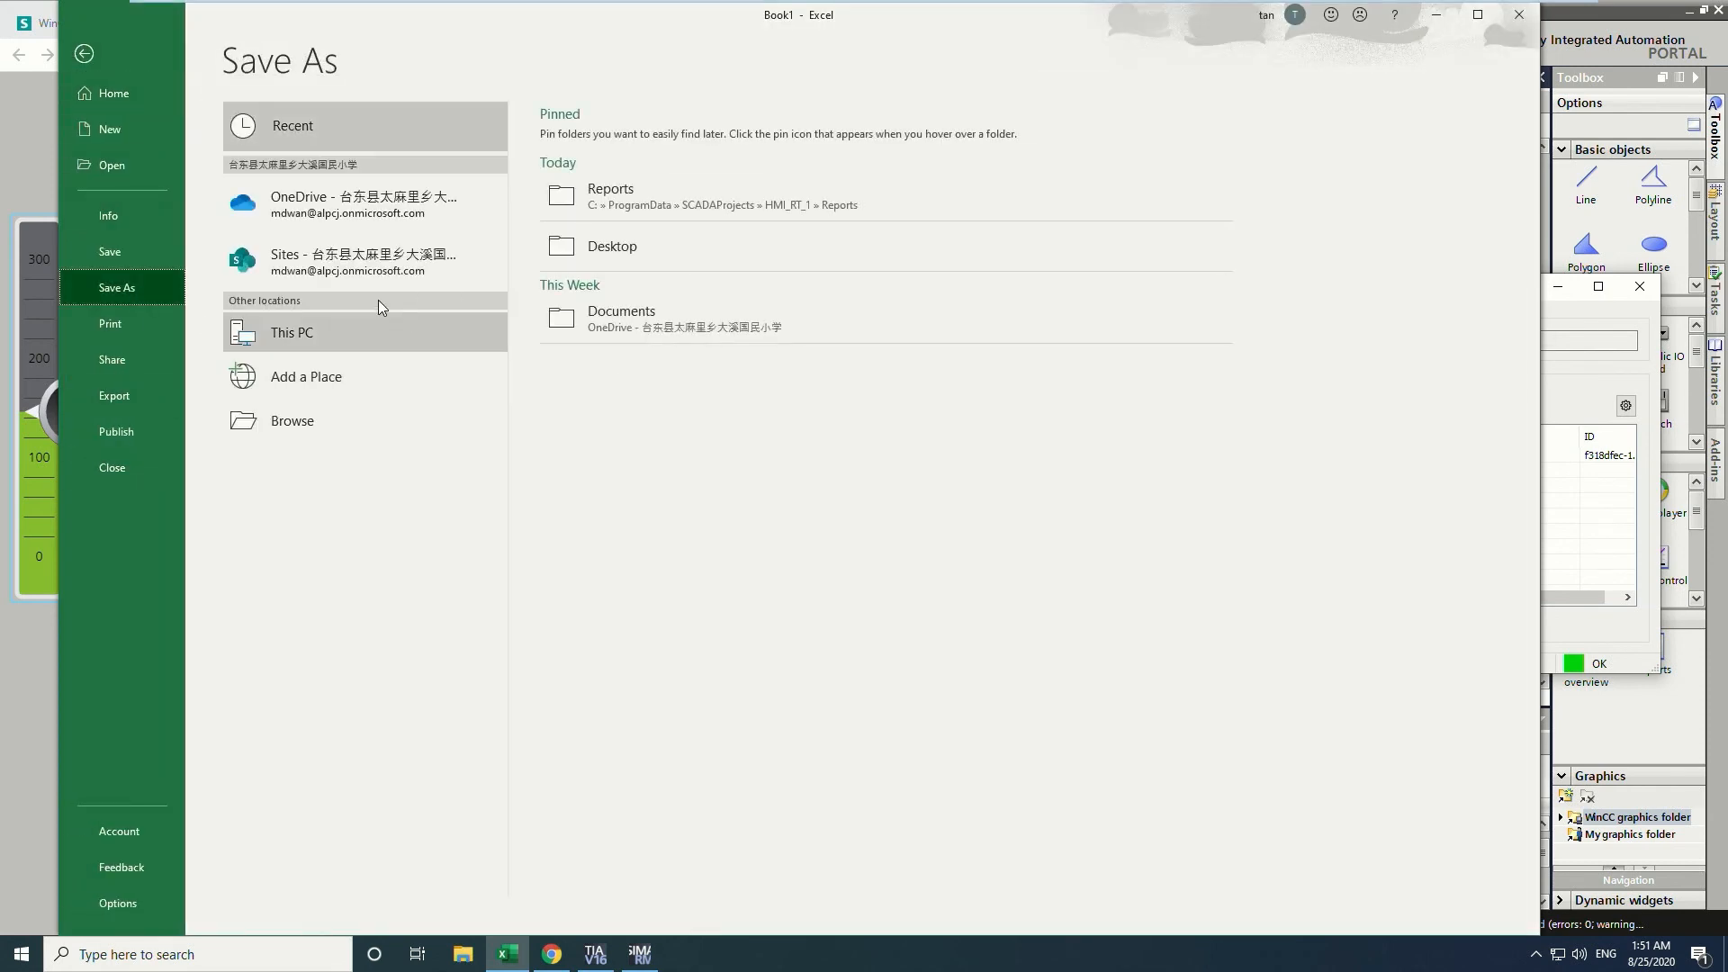
left_click(652, 243)
left_click(701, 138)
type("RGB_Repo")
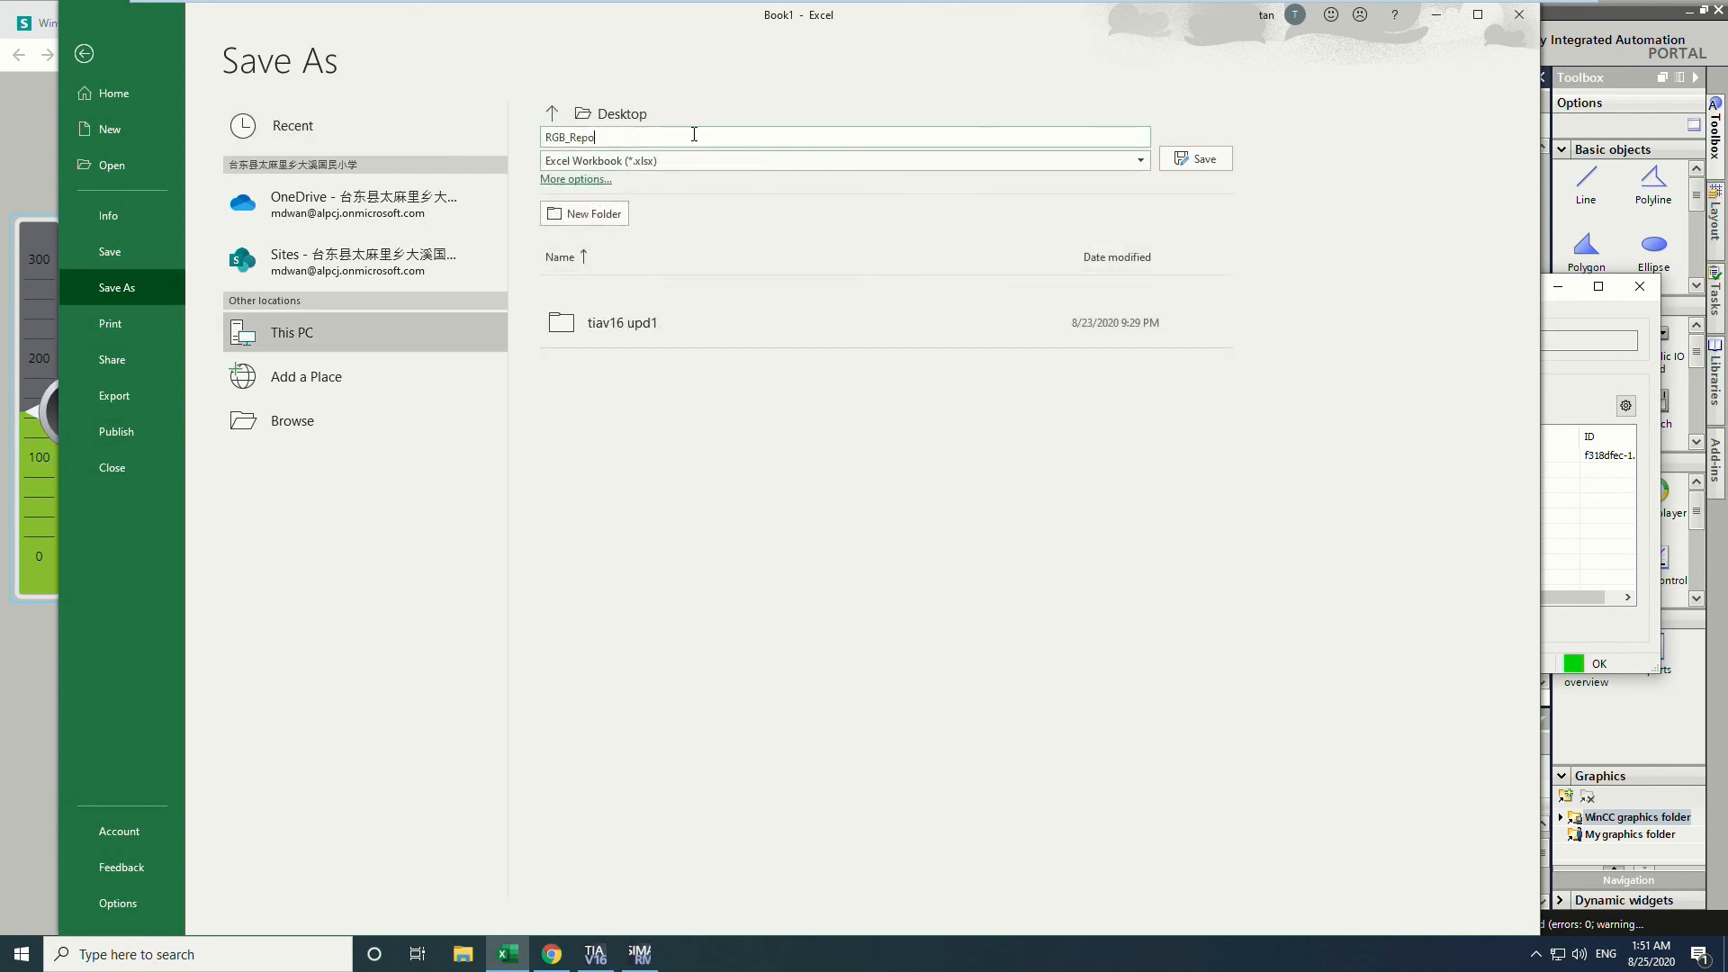
type("rtingTemplate")
key("Return")
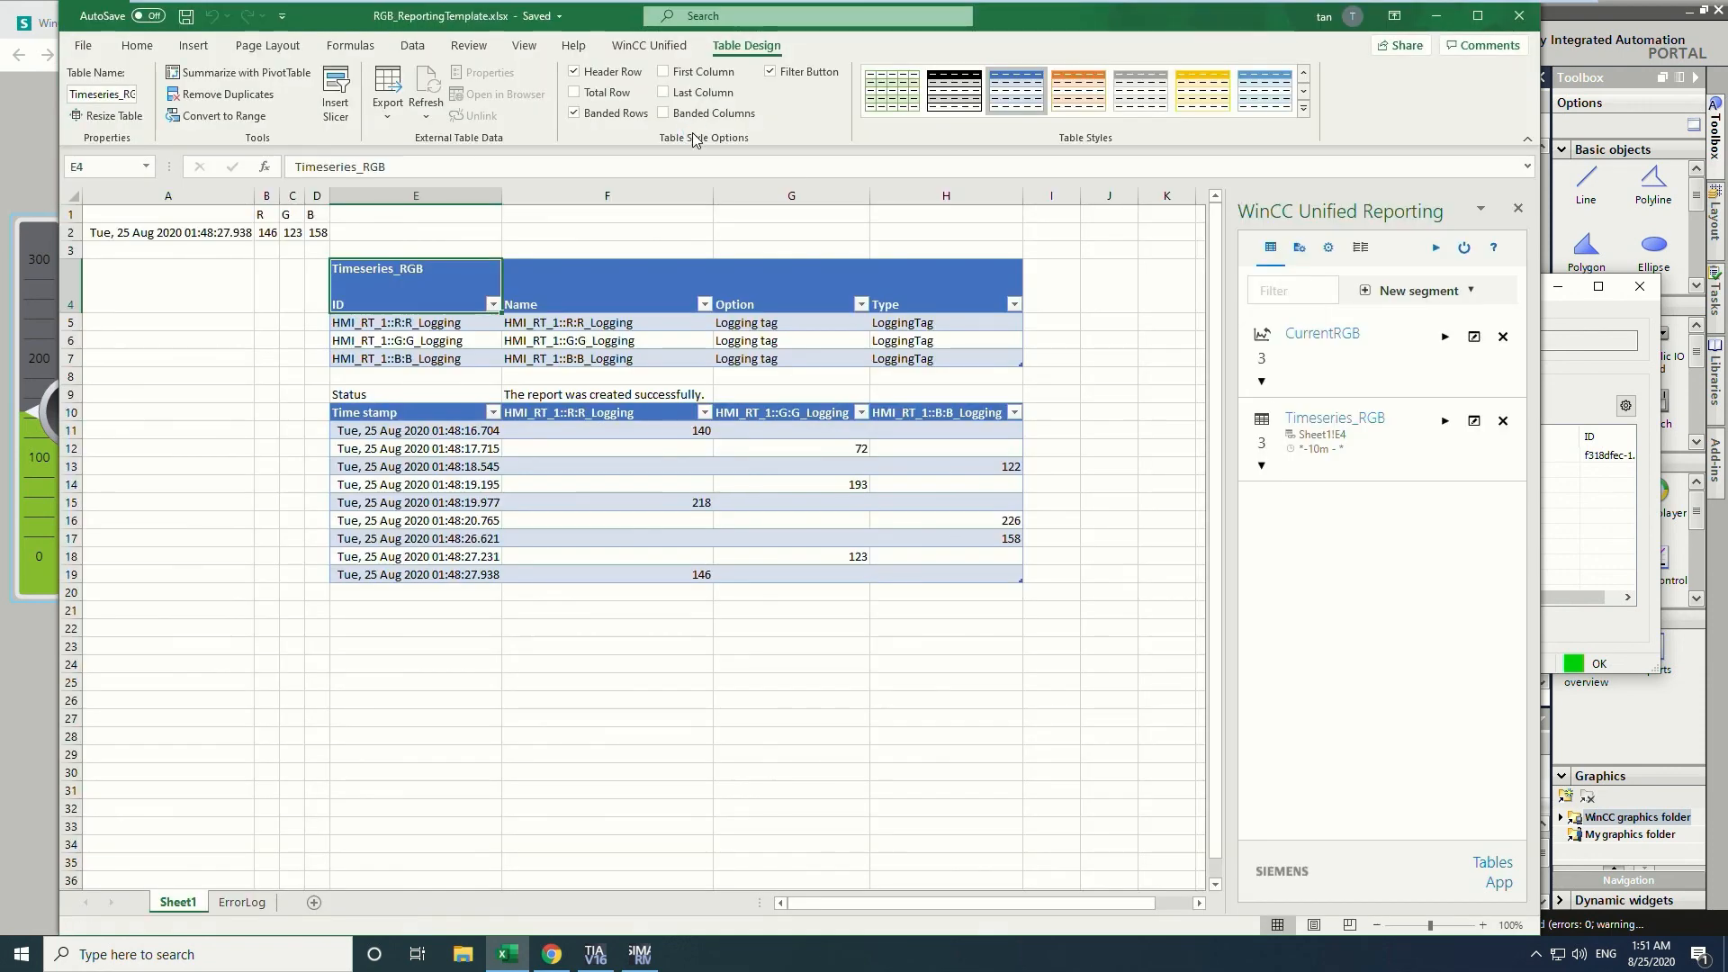
Switch to the WinCC Unified runtime in Chrome and import RGB_ReportingTemplate.xlsx from the Desktop as a new report template.
left_click(1436, 16)
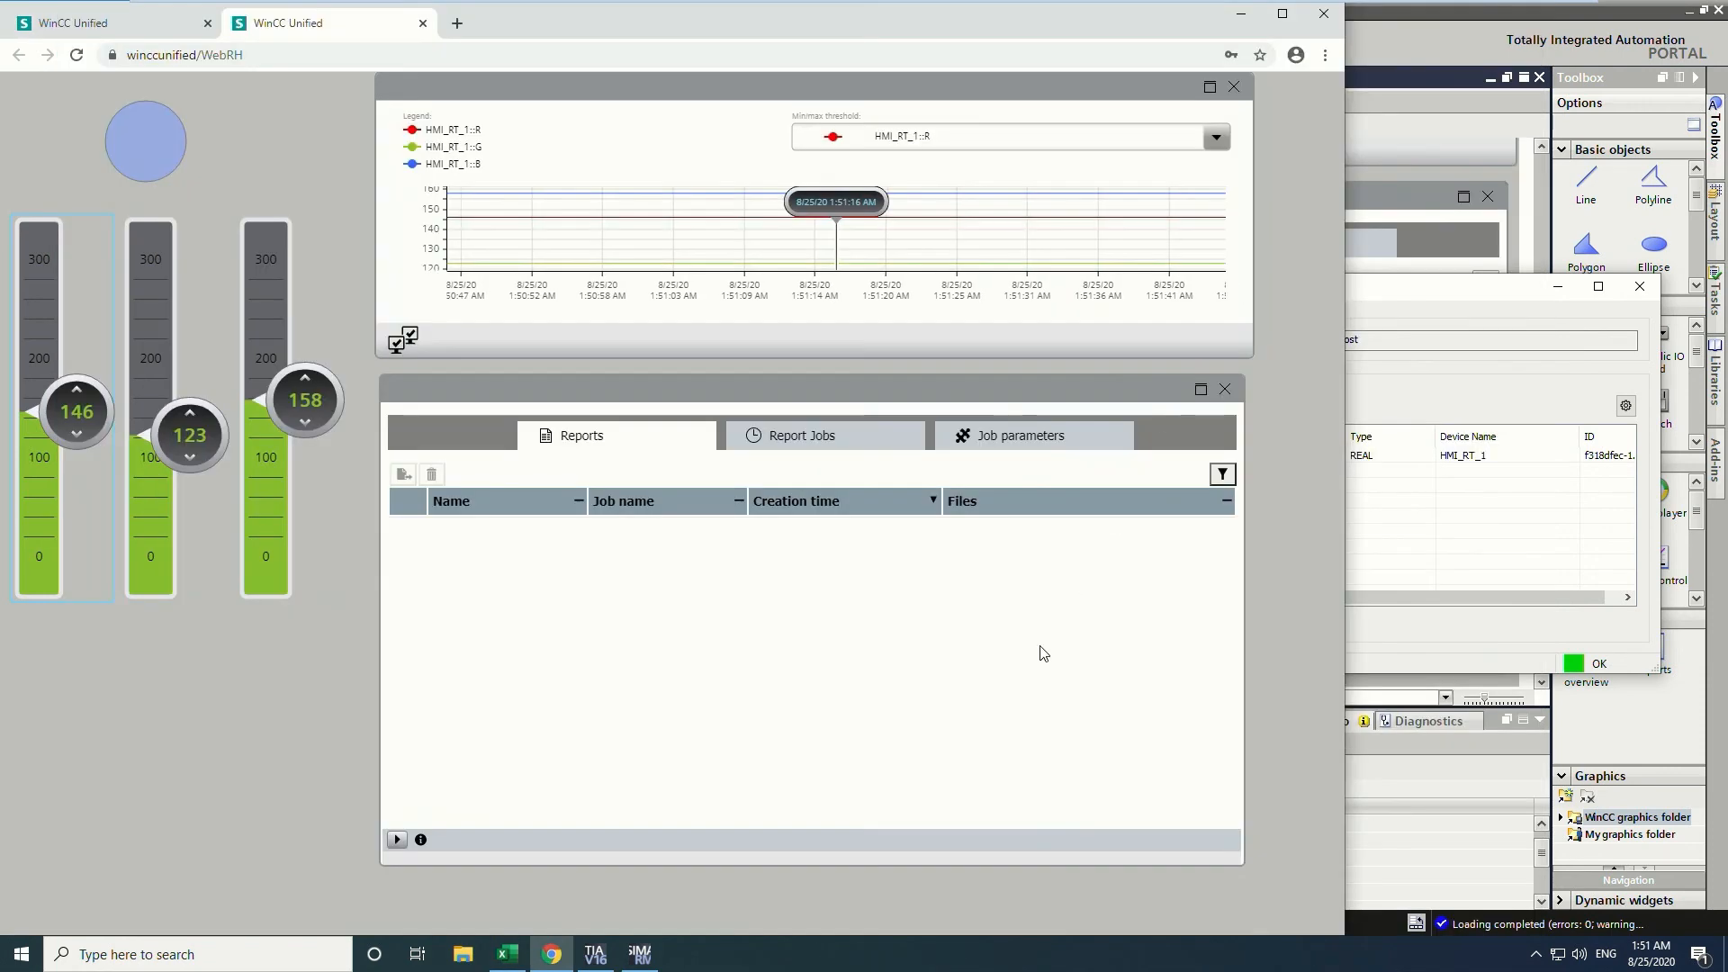
left_click(1048, 560)
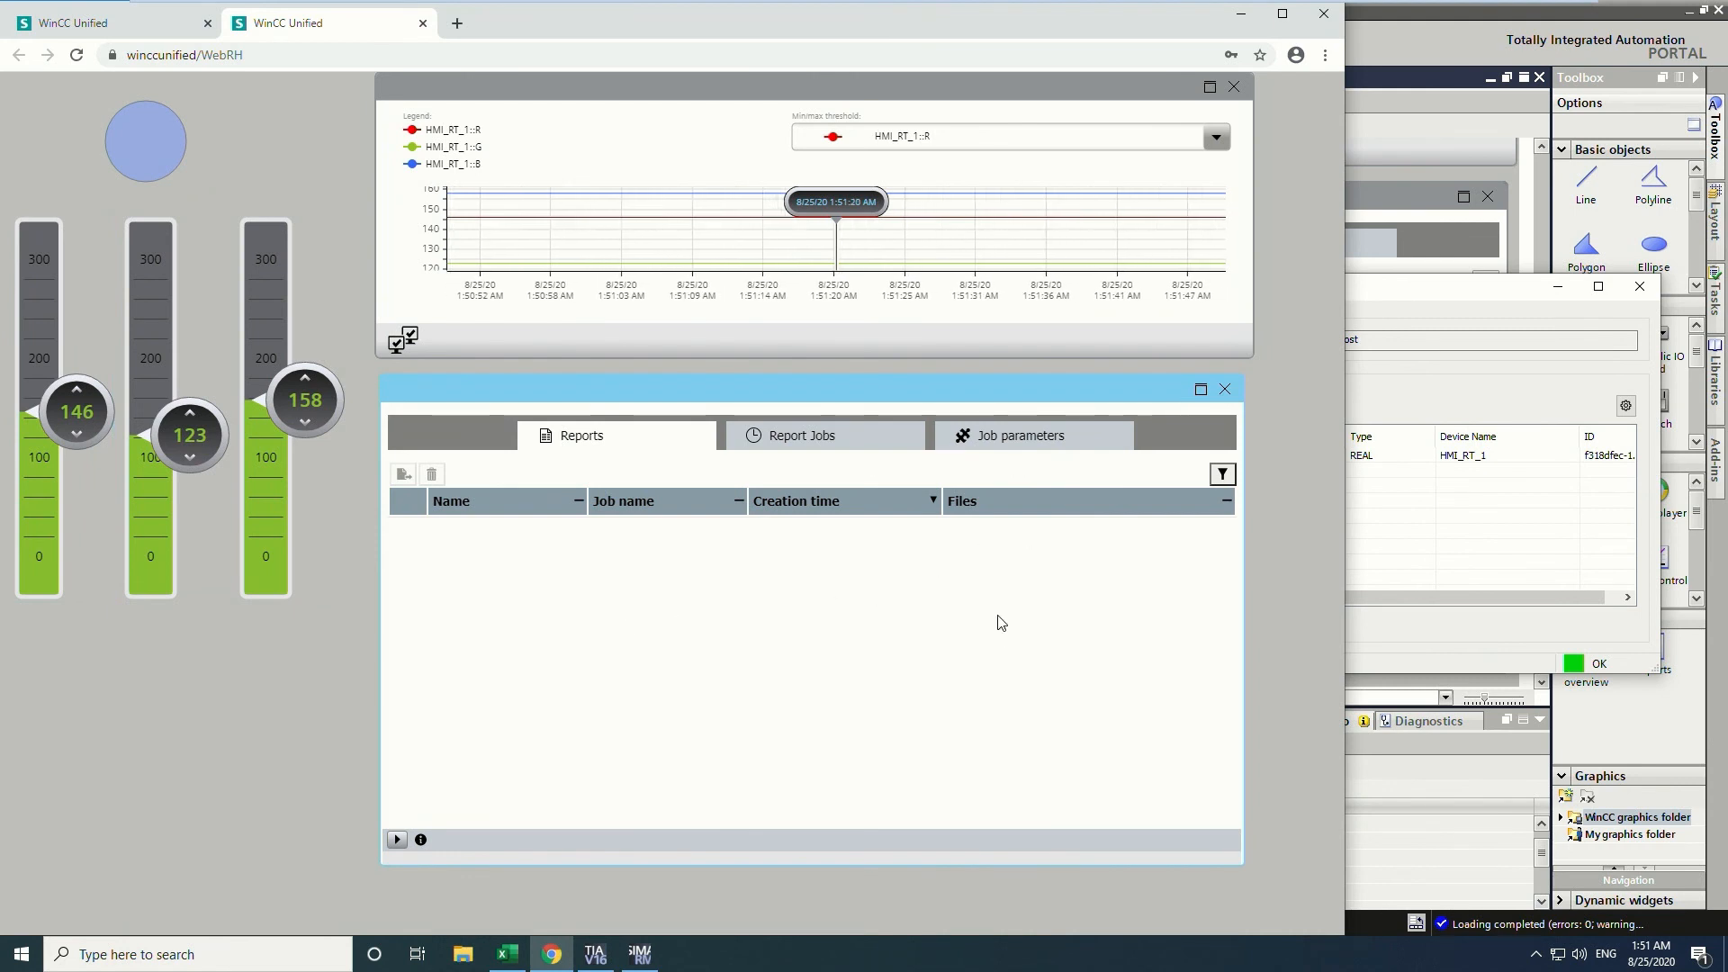
left_click(1031, 445)
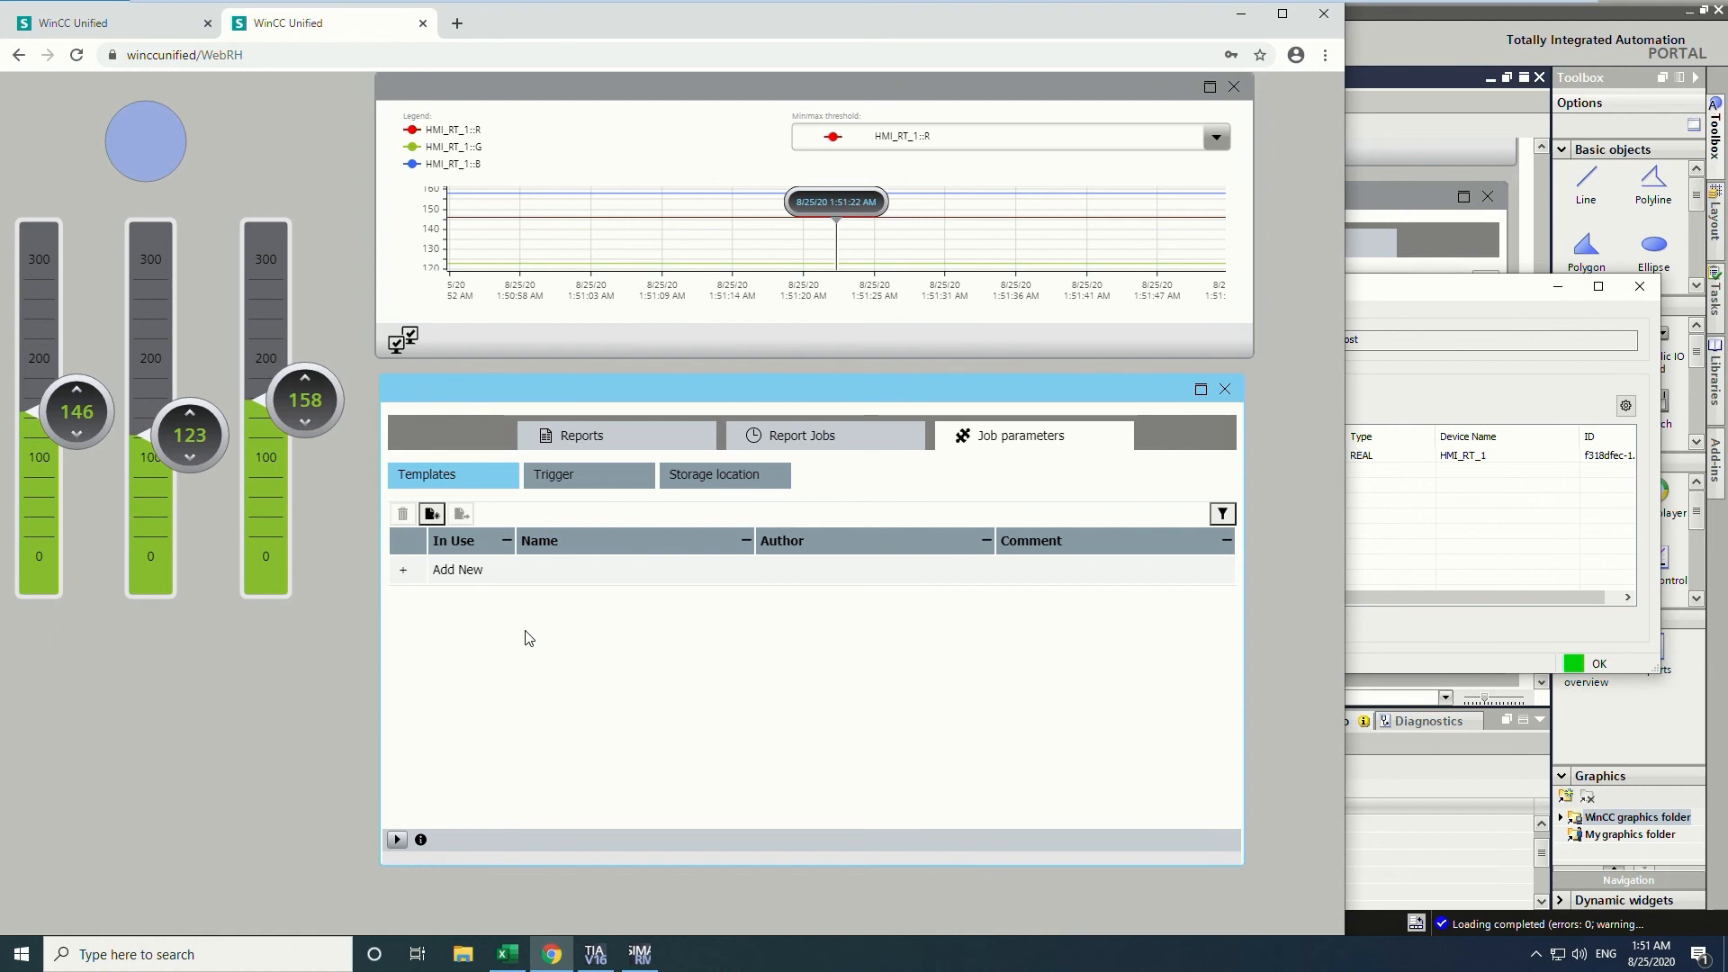
left_click(477, 576)
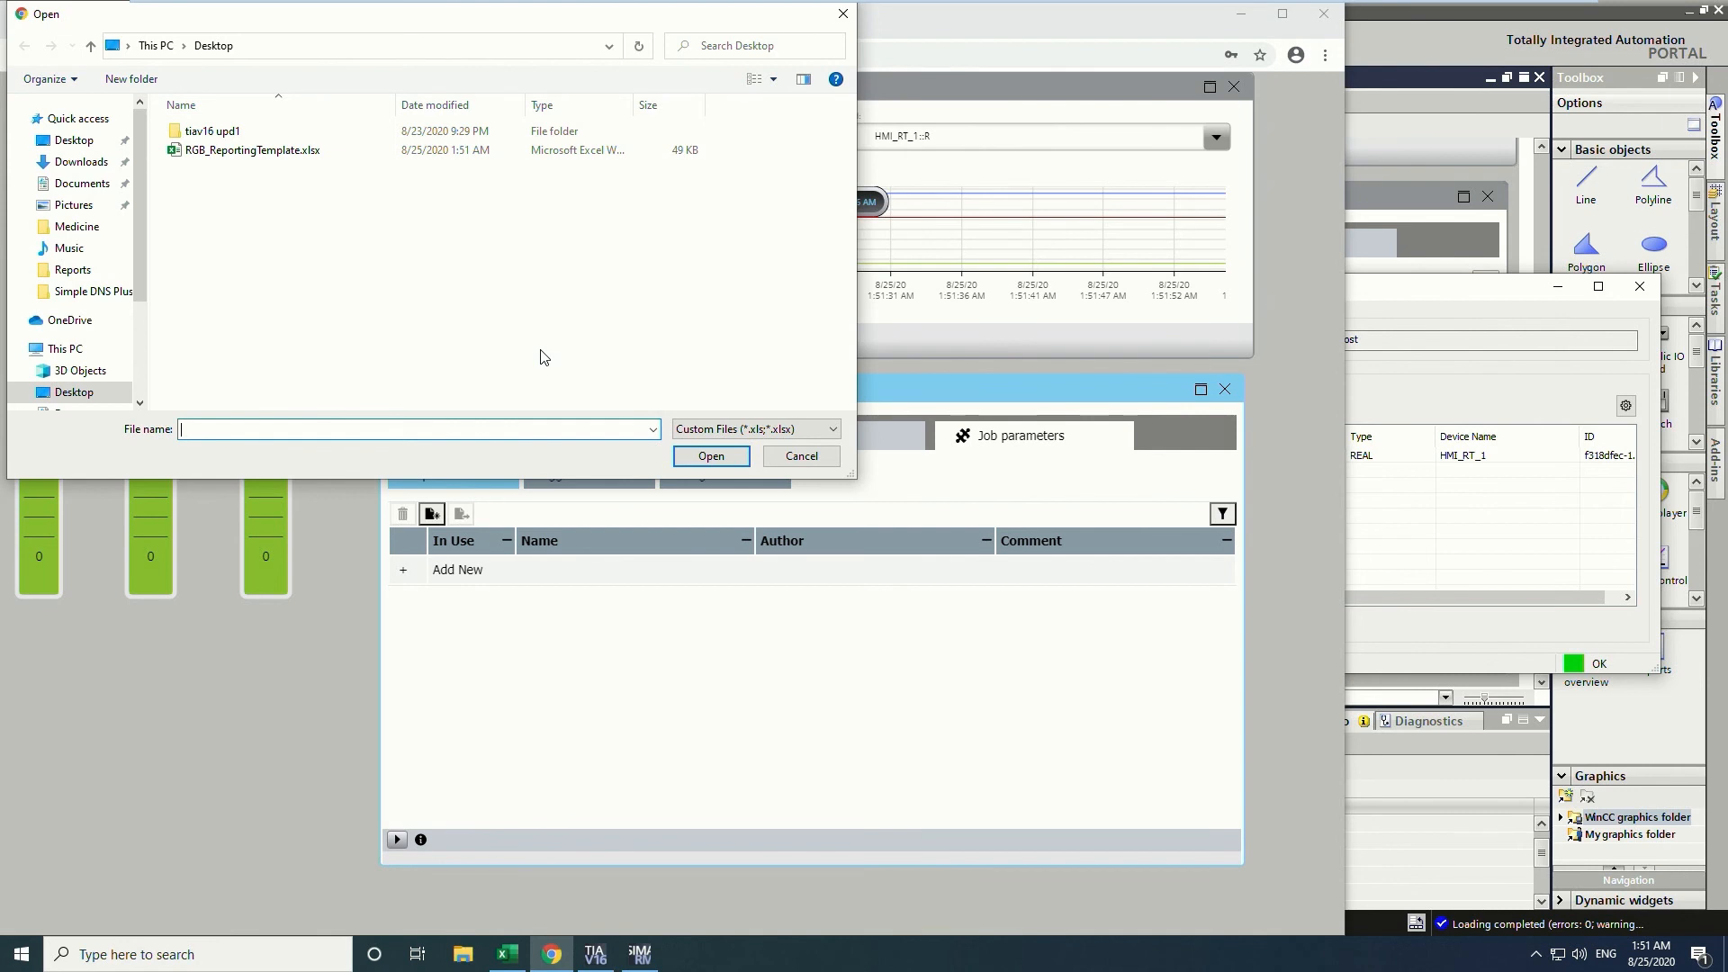
double_click(423, 151)
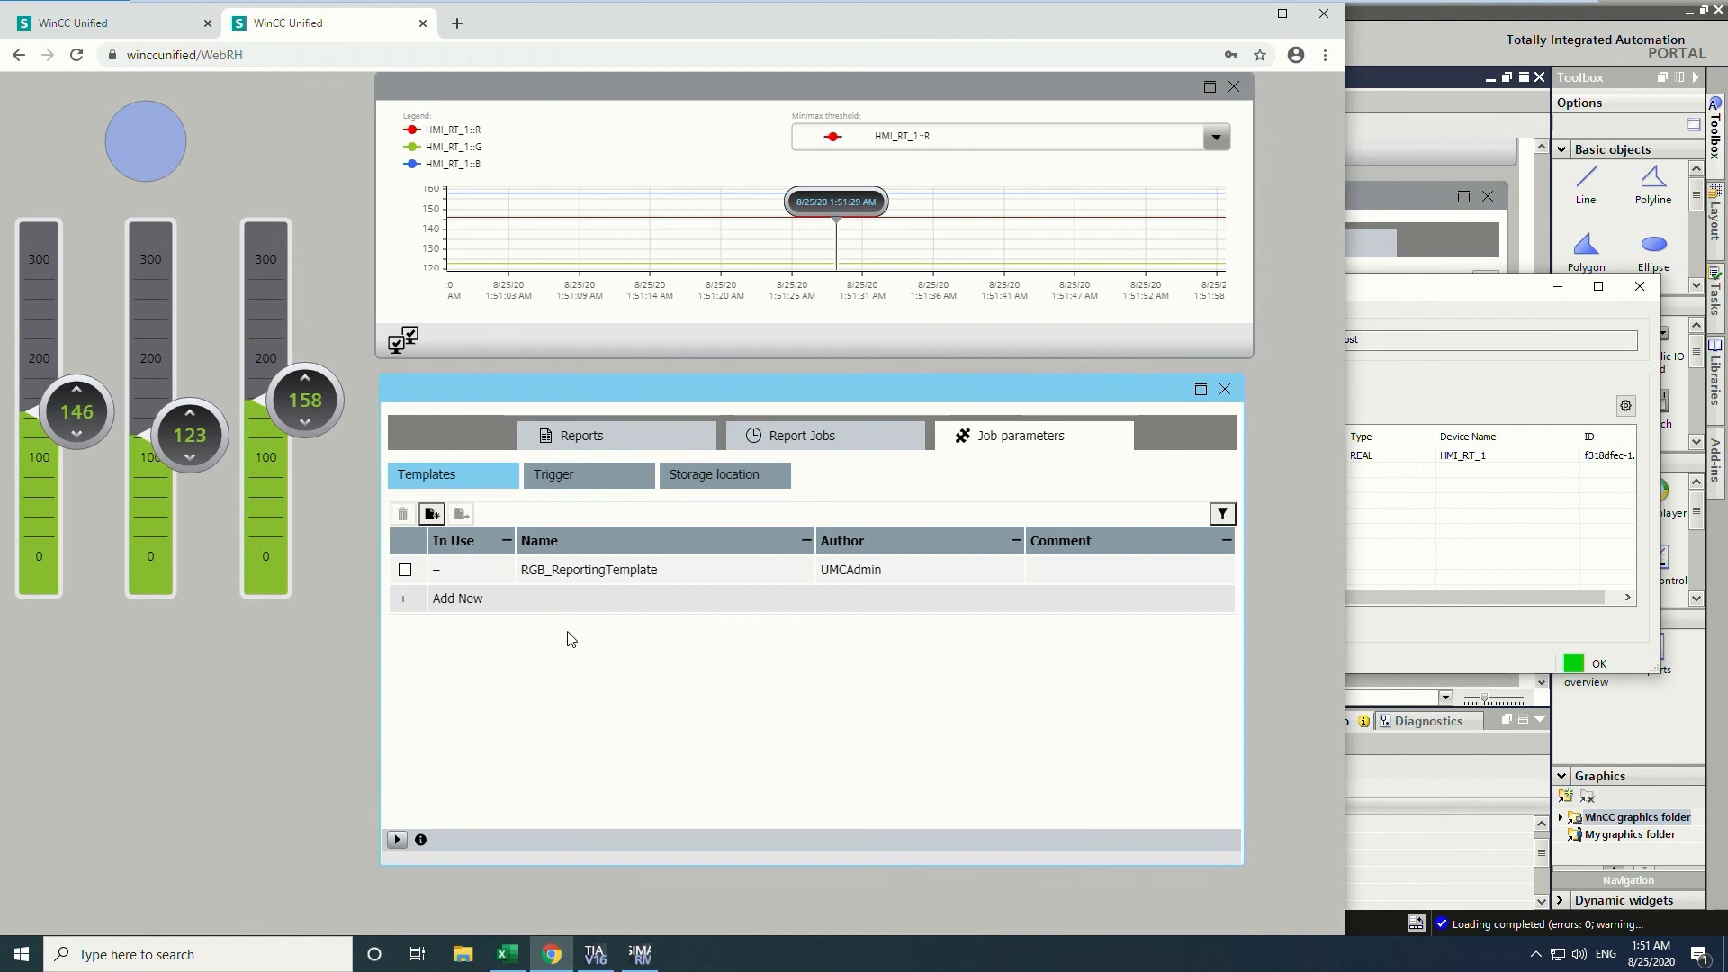
Check the trigger and storage location job parameters, and create a new report job that uses the RGB_ReportingTemplate template.
left_click(593, 487)
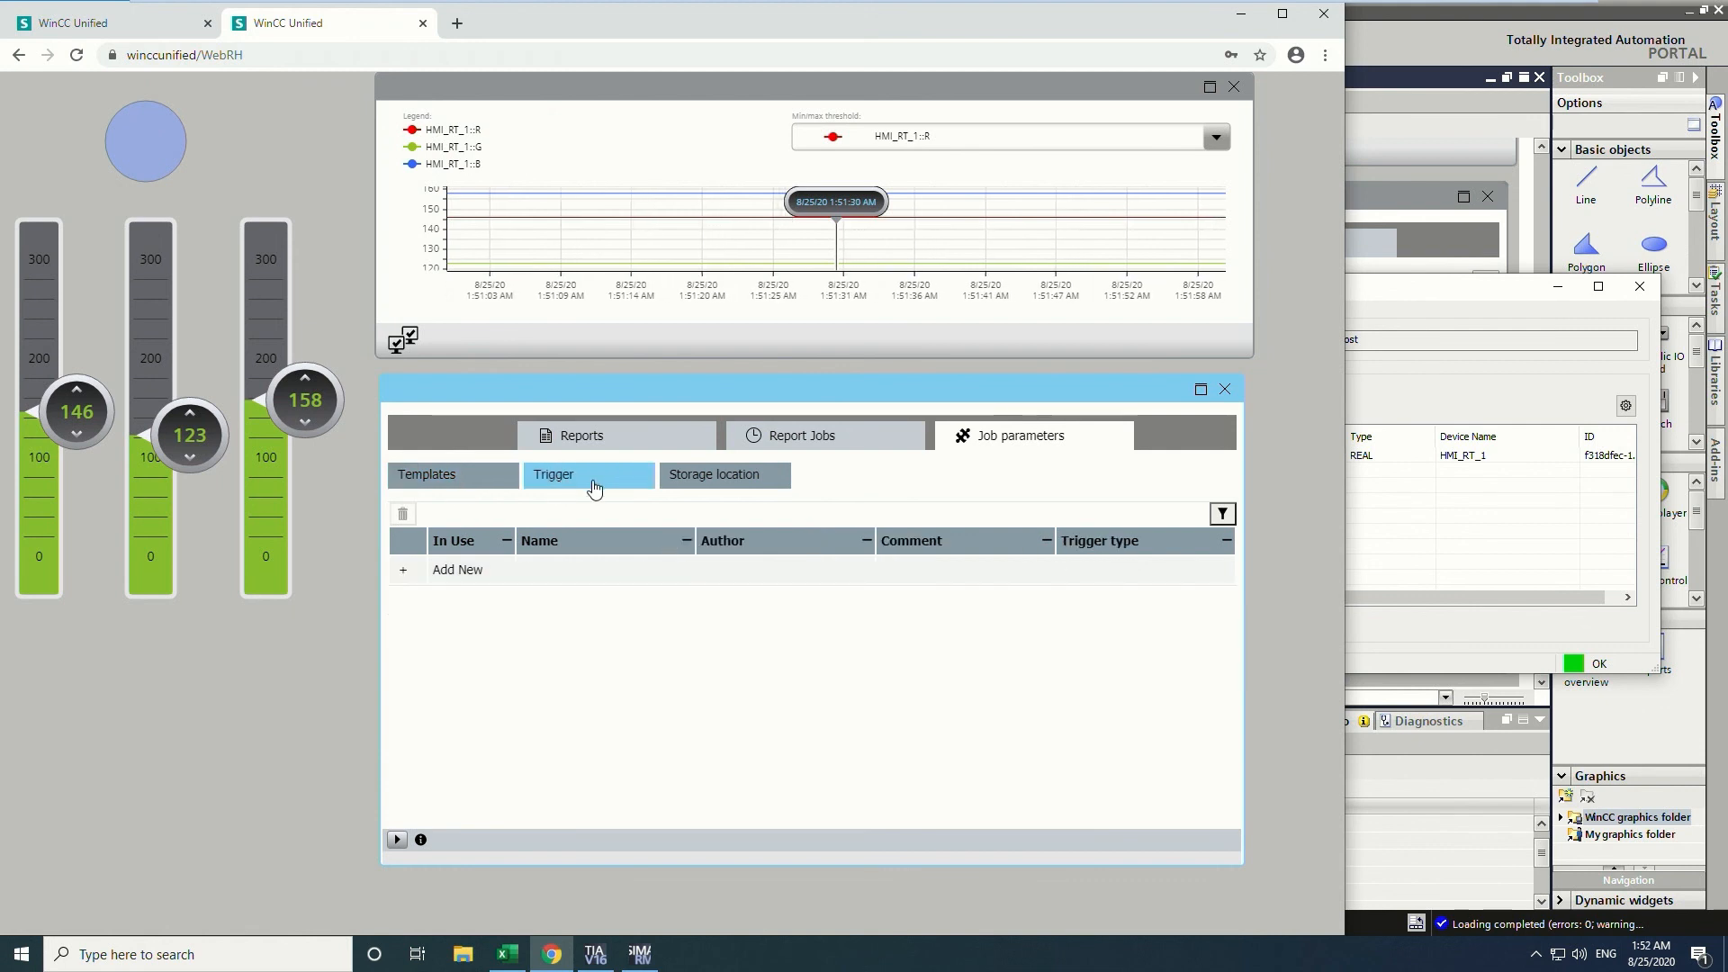
left_click(714, 487)
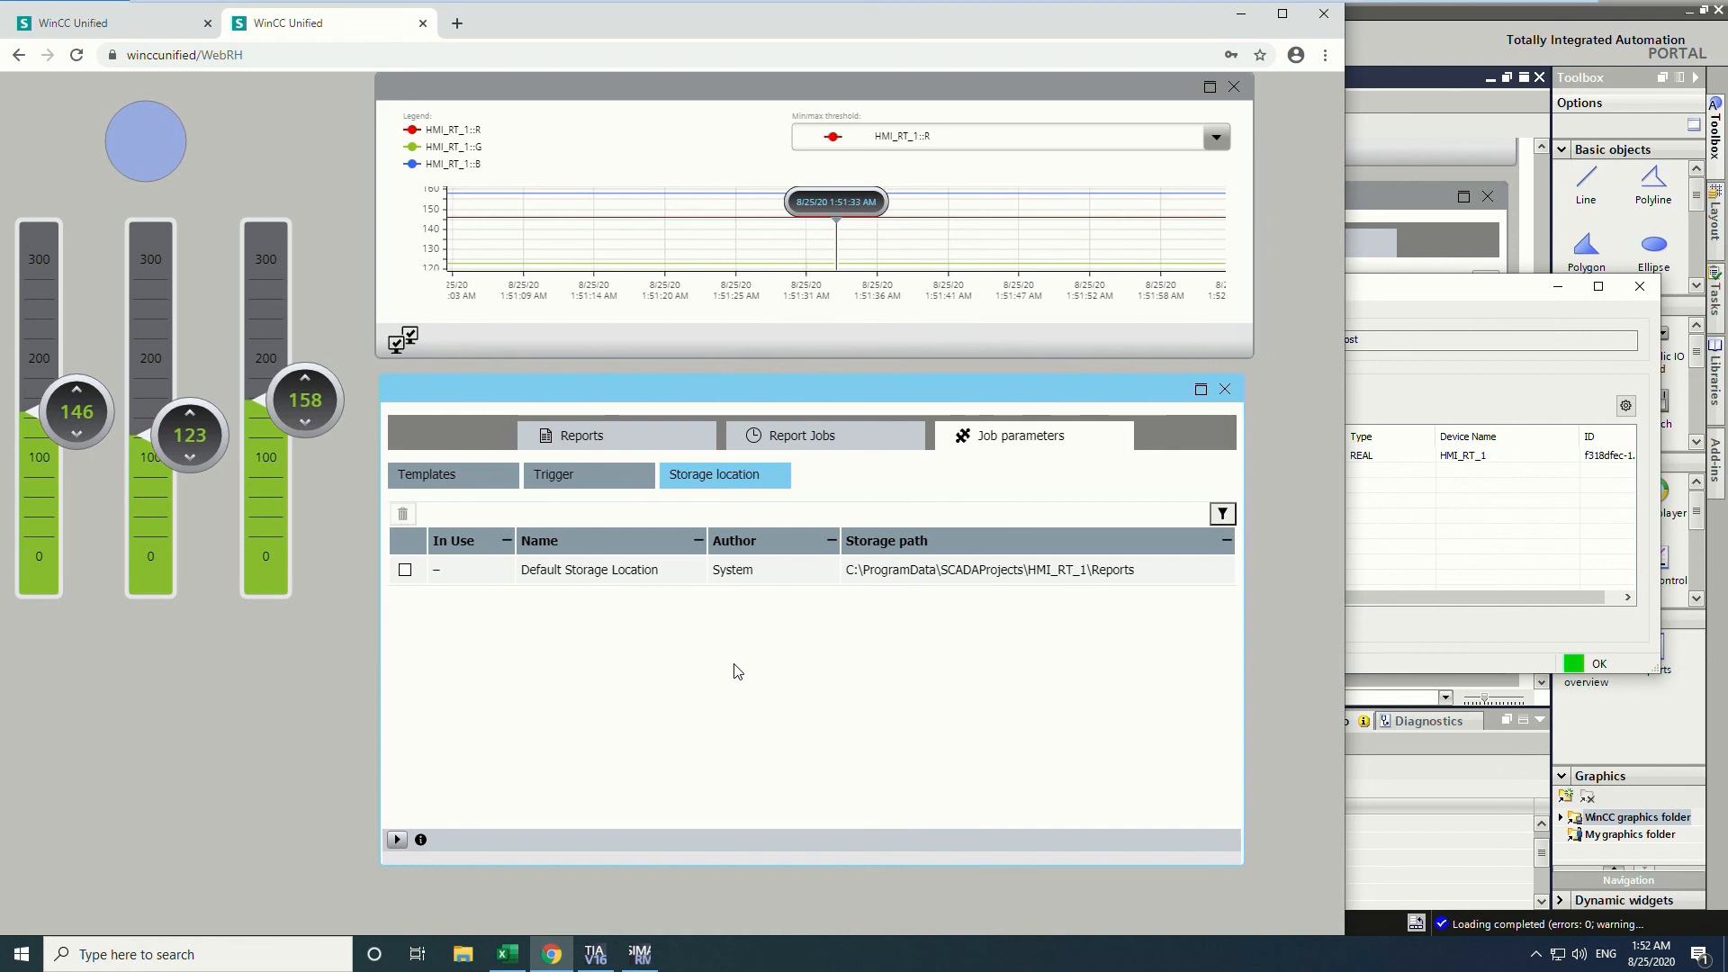
left_click(804, 441)
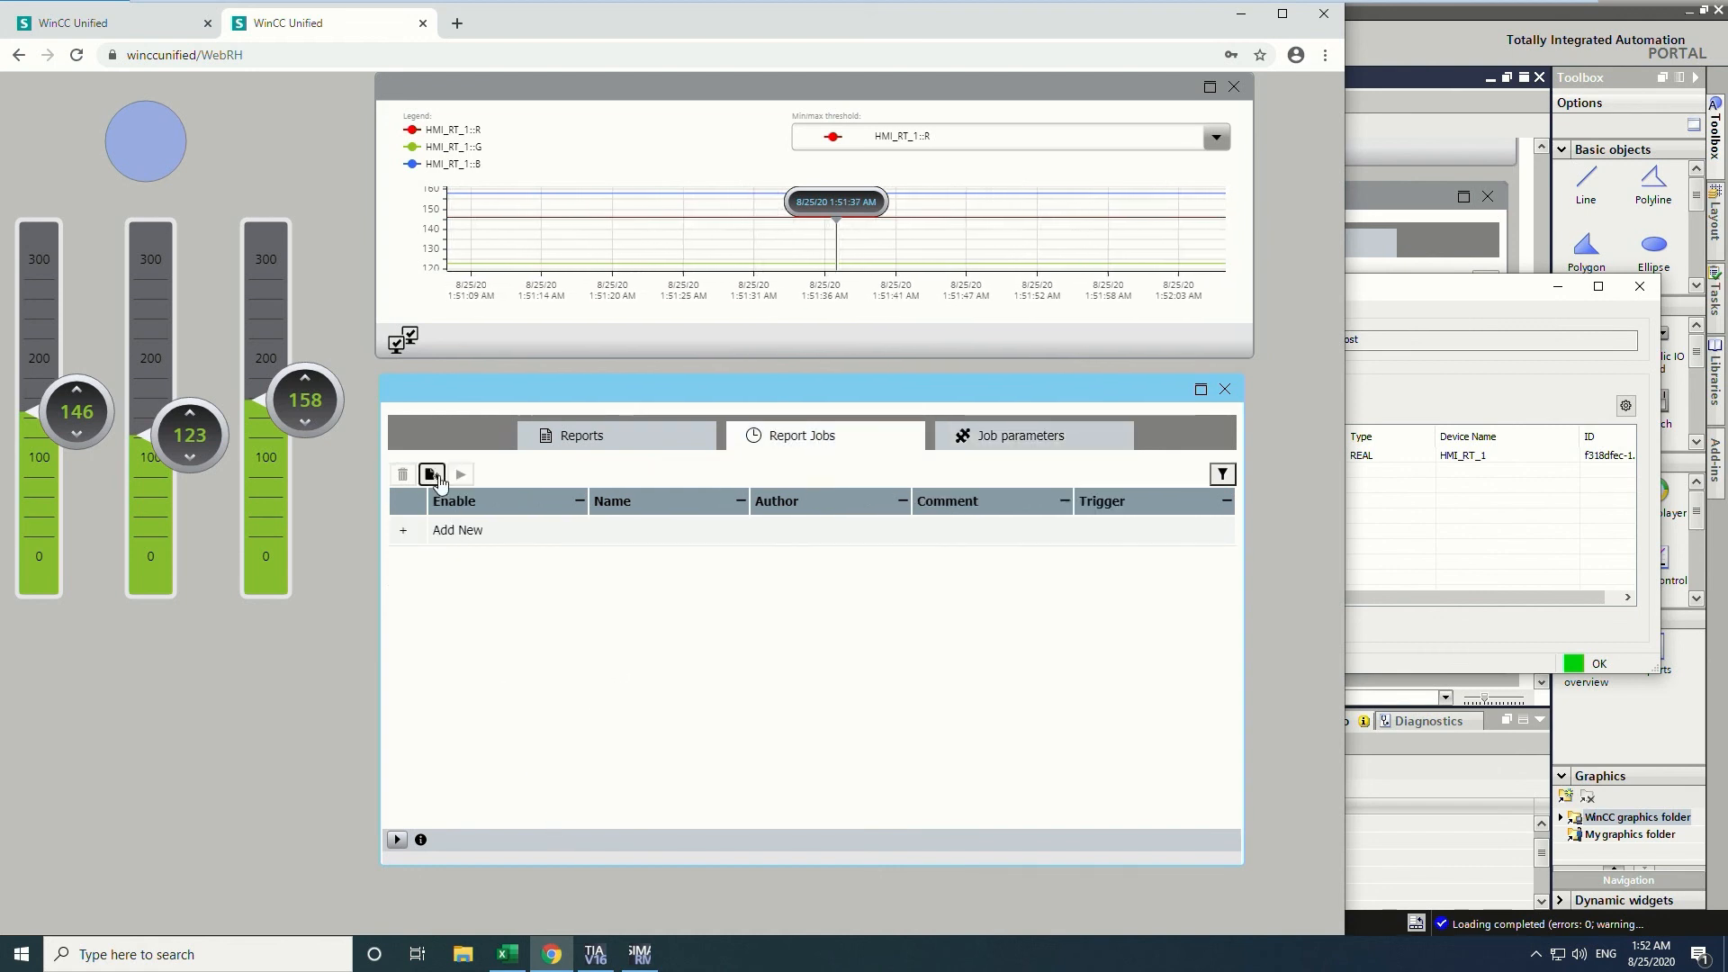
left_click(432, 475)
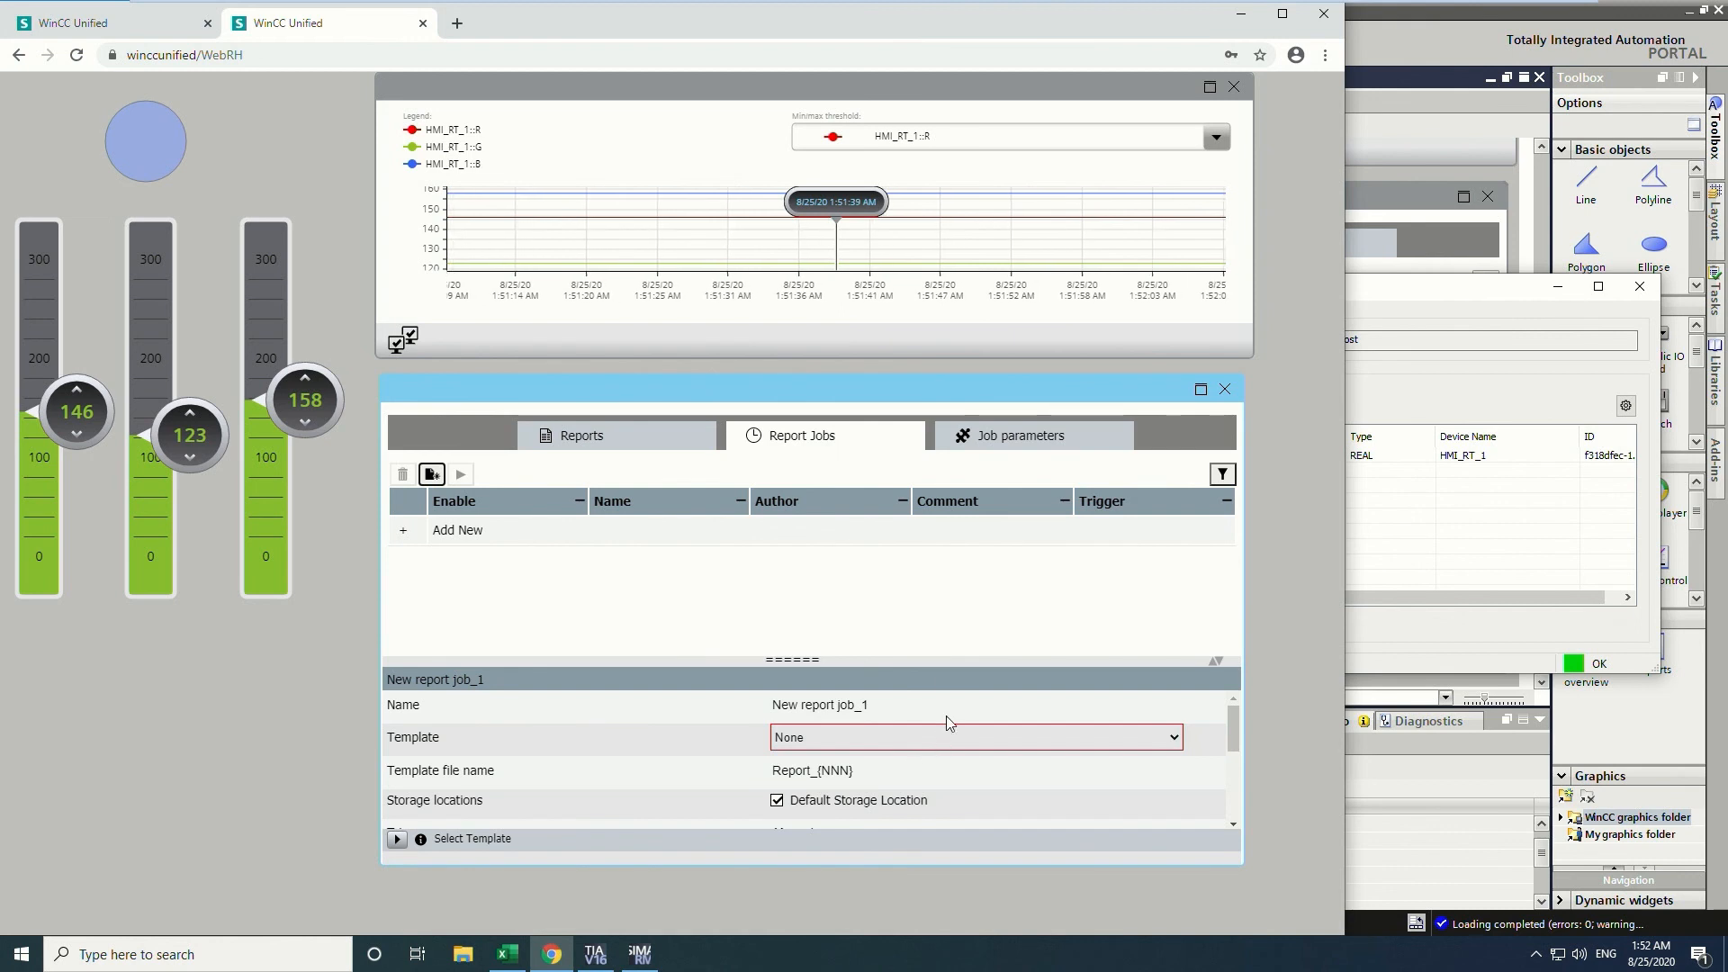
left_click_drag(941, 665, 943, 604)
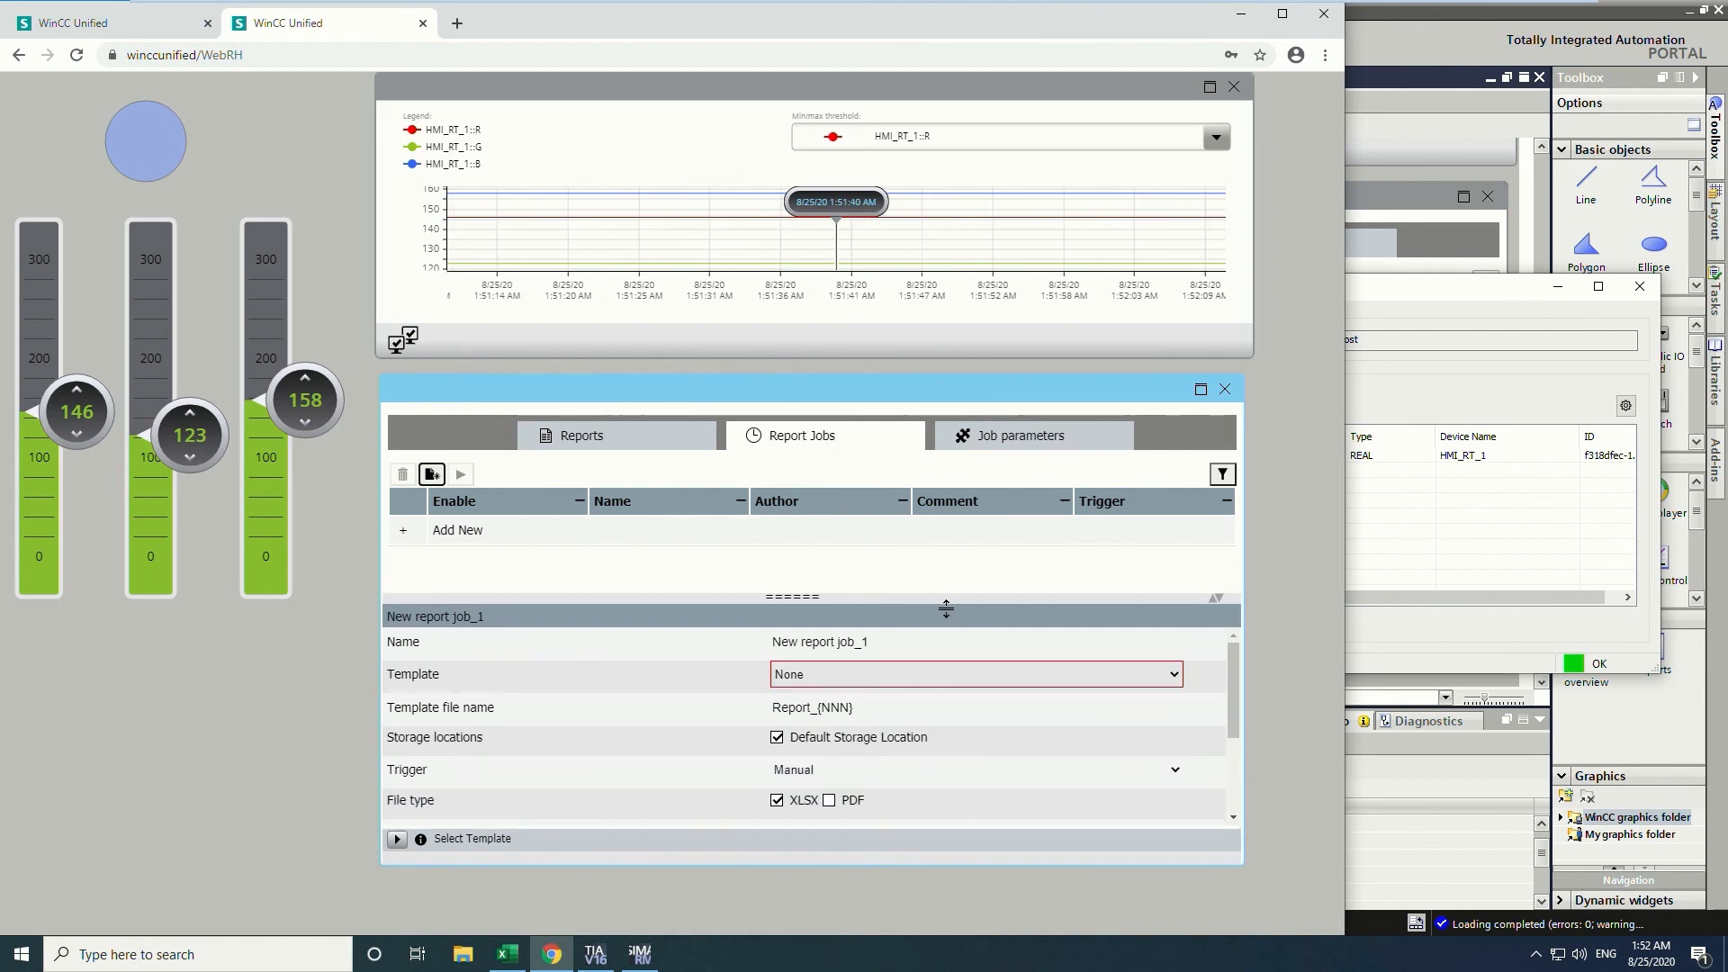
left_click(1201, 389)
left_click(810, 690)
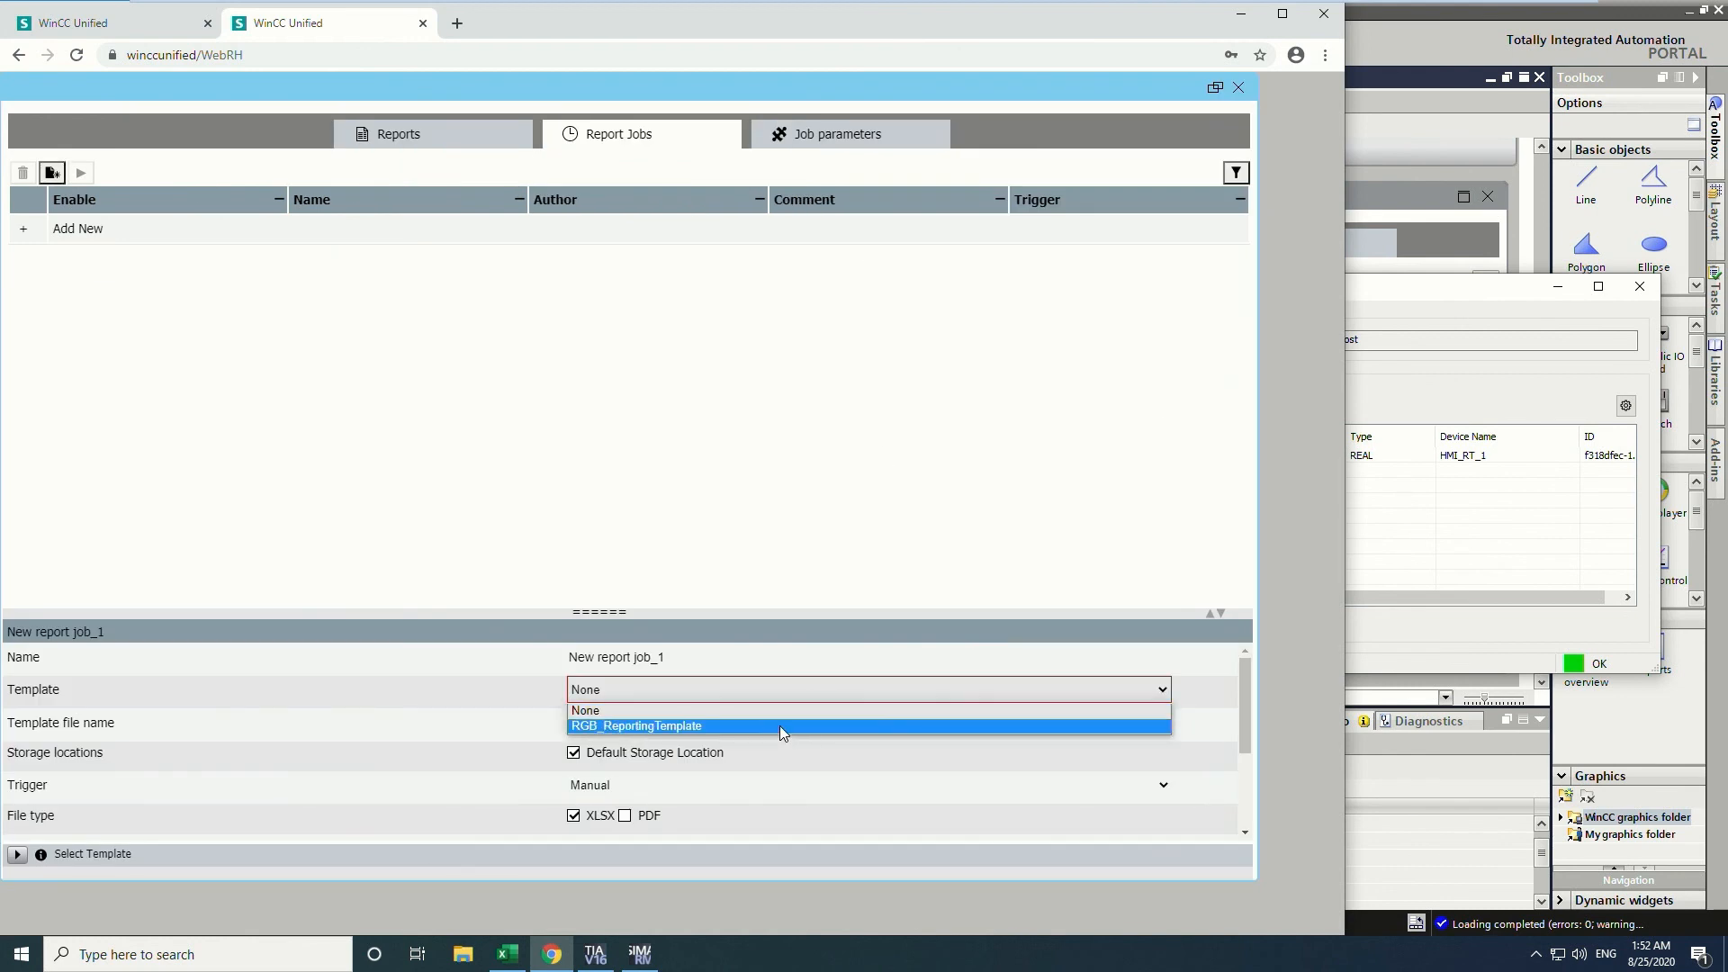
left_click(780, 725)
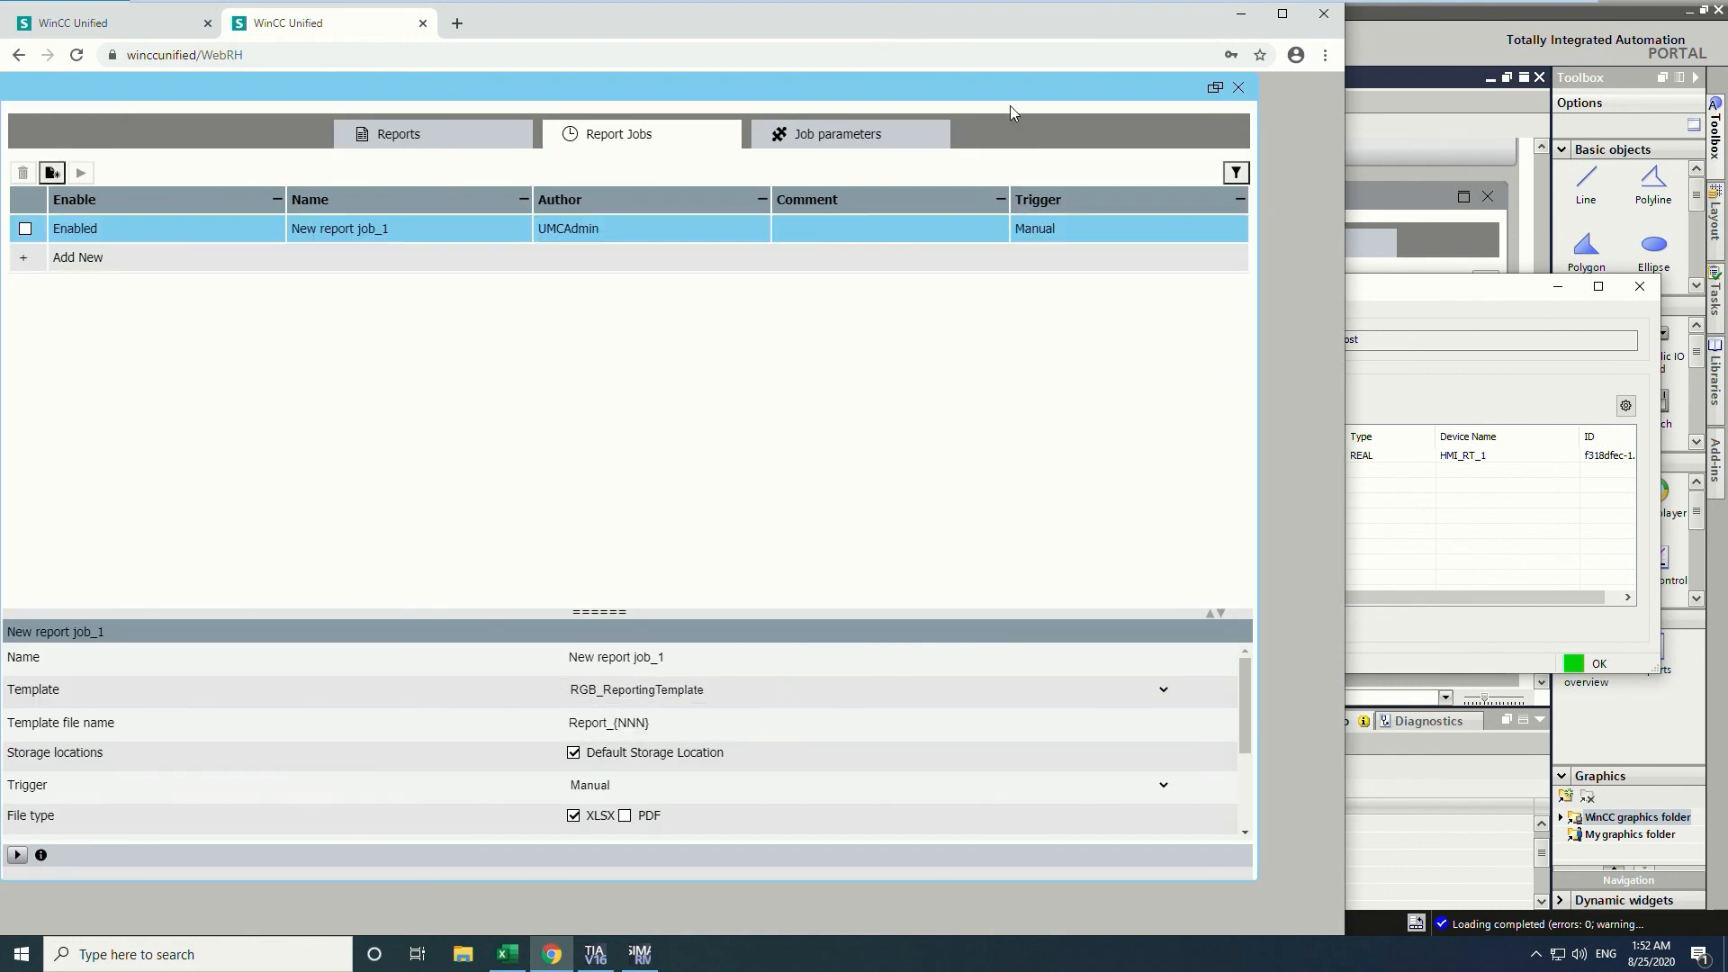
Restore the reports window to its normal size and run the new report job manually.
left_click(1202, 86)
left_click_drag(1233, 688, 1216, 781)
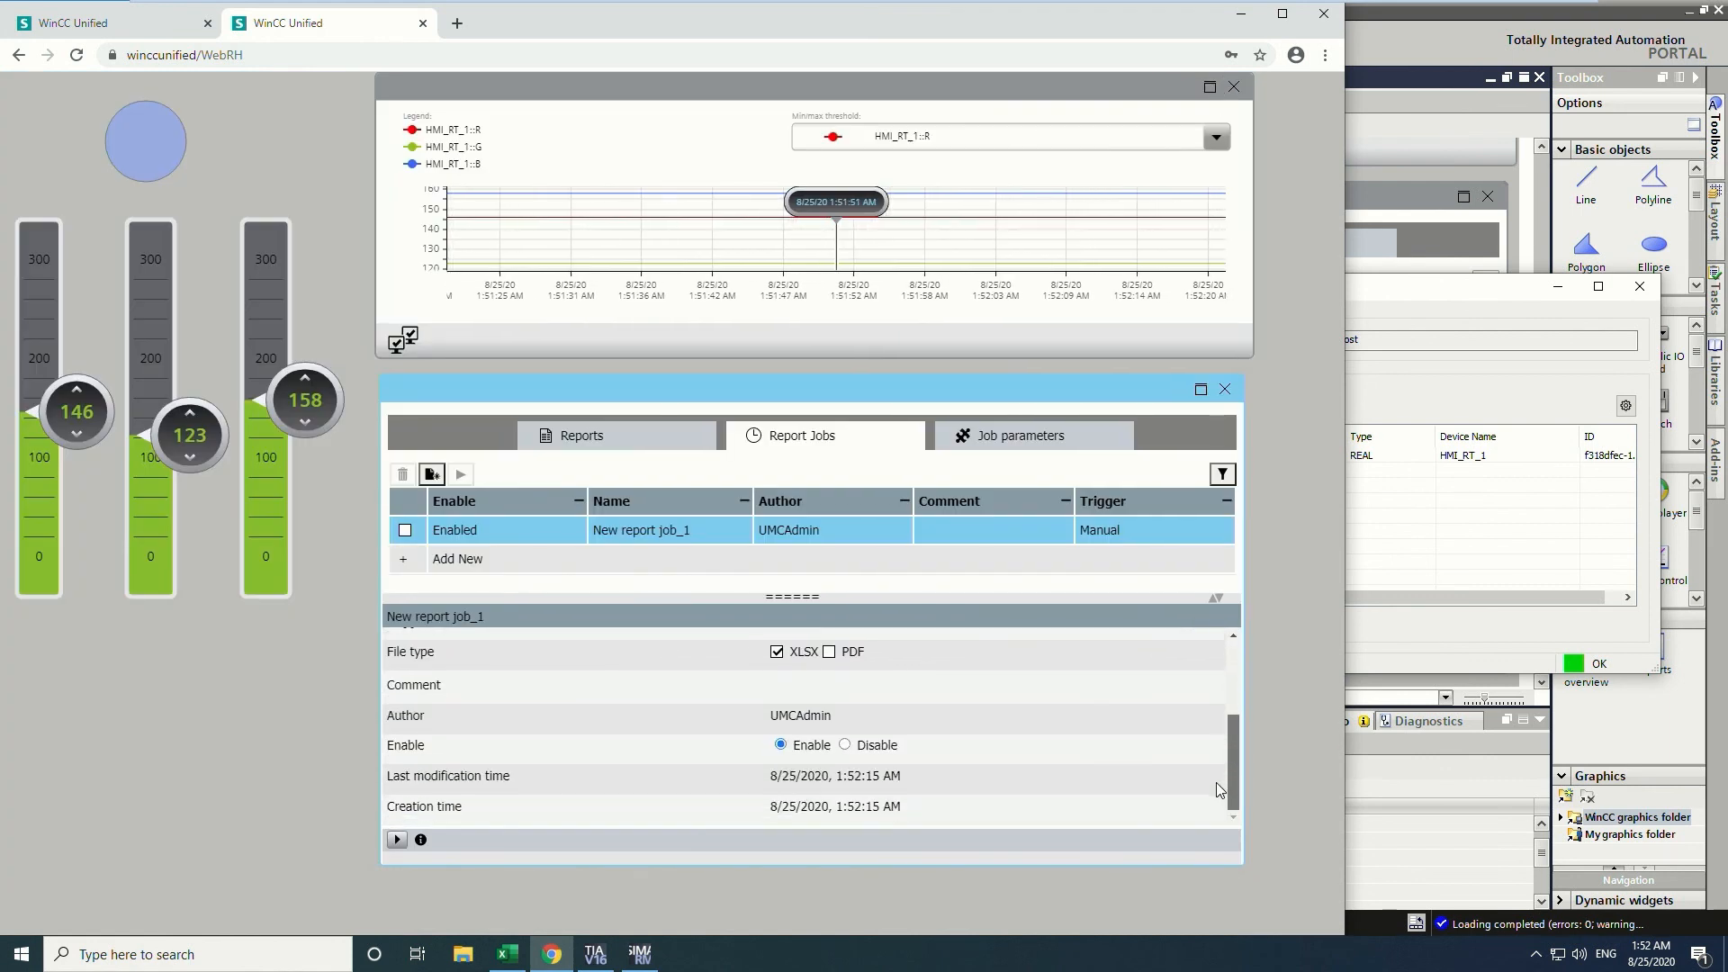
left_click(405, 530)
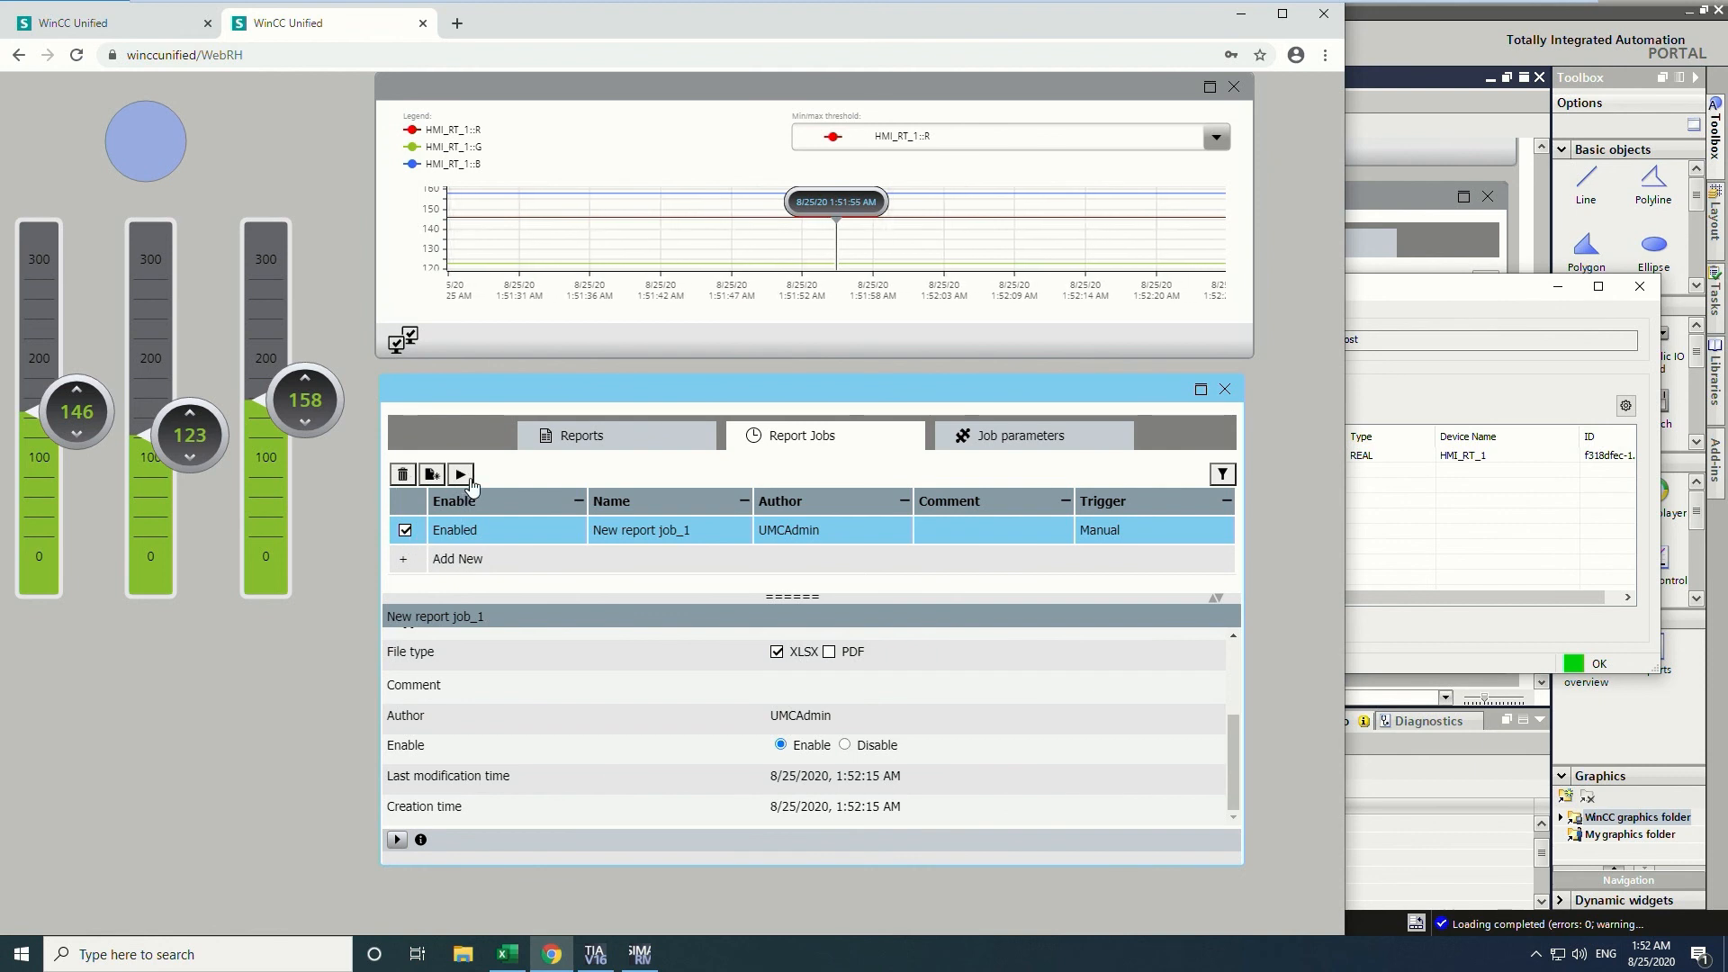
left_click(460, 475)
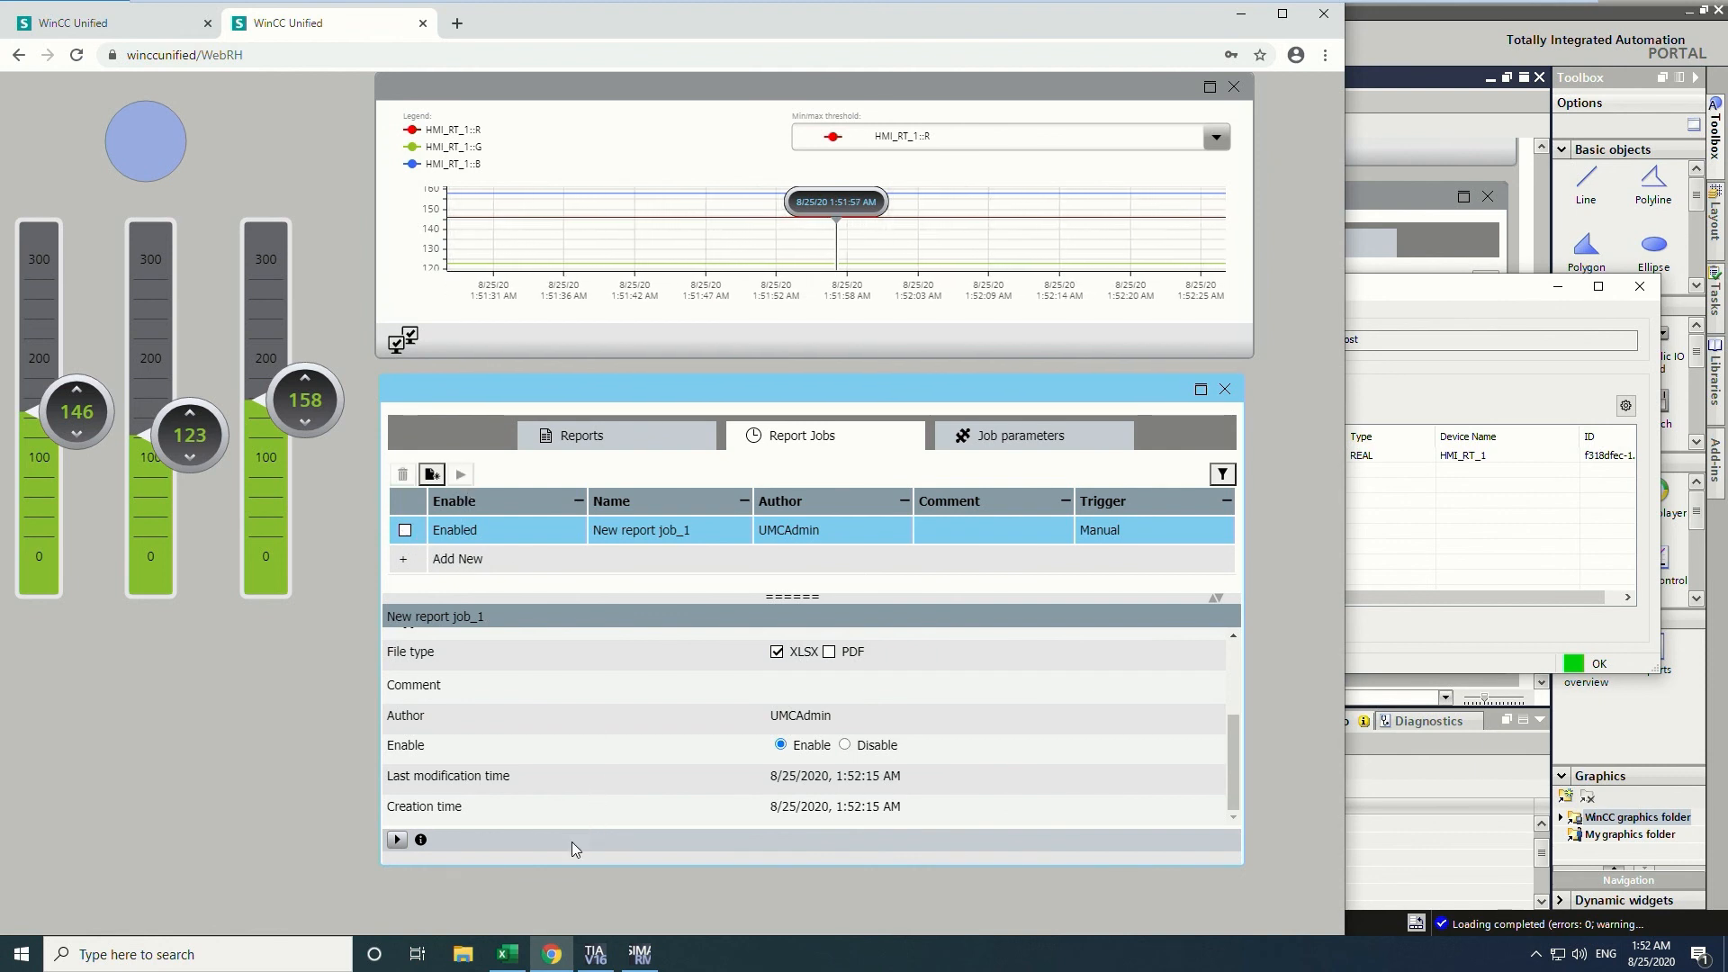
Download the XLSX file of the report generated by the new report job.
left_click(589, 435)
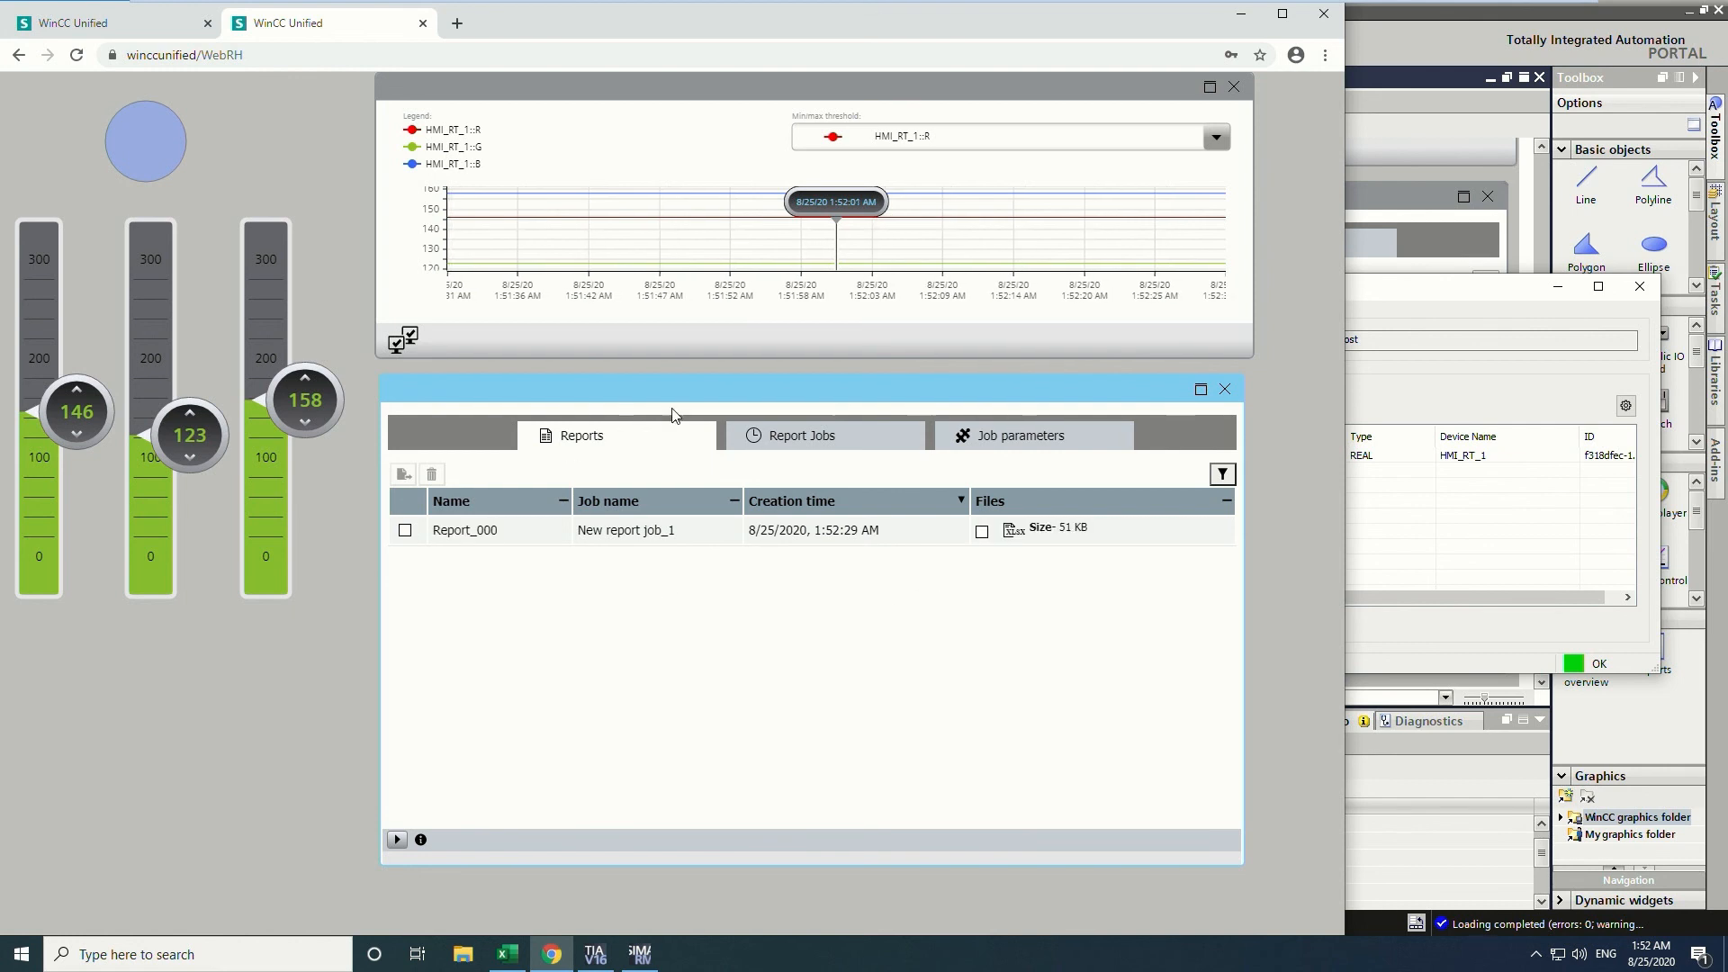
left_click(982, 531)
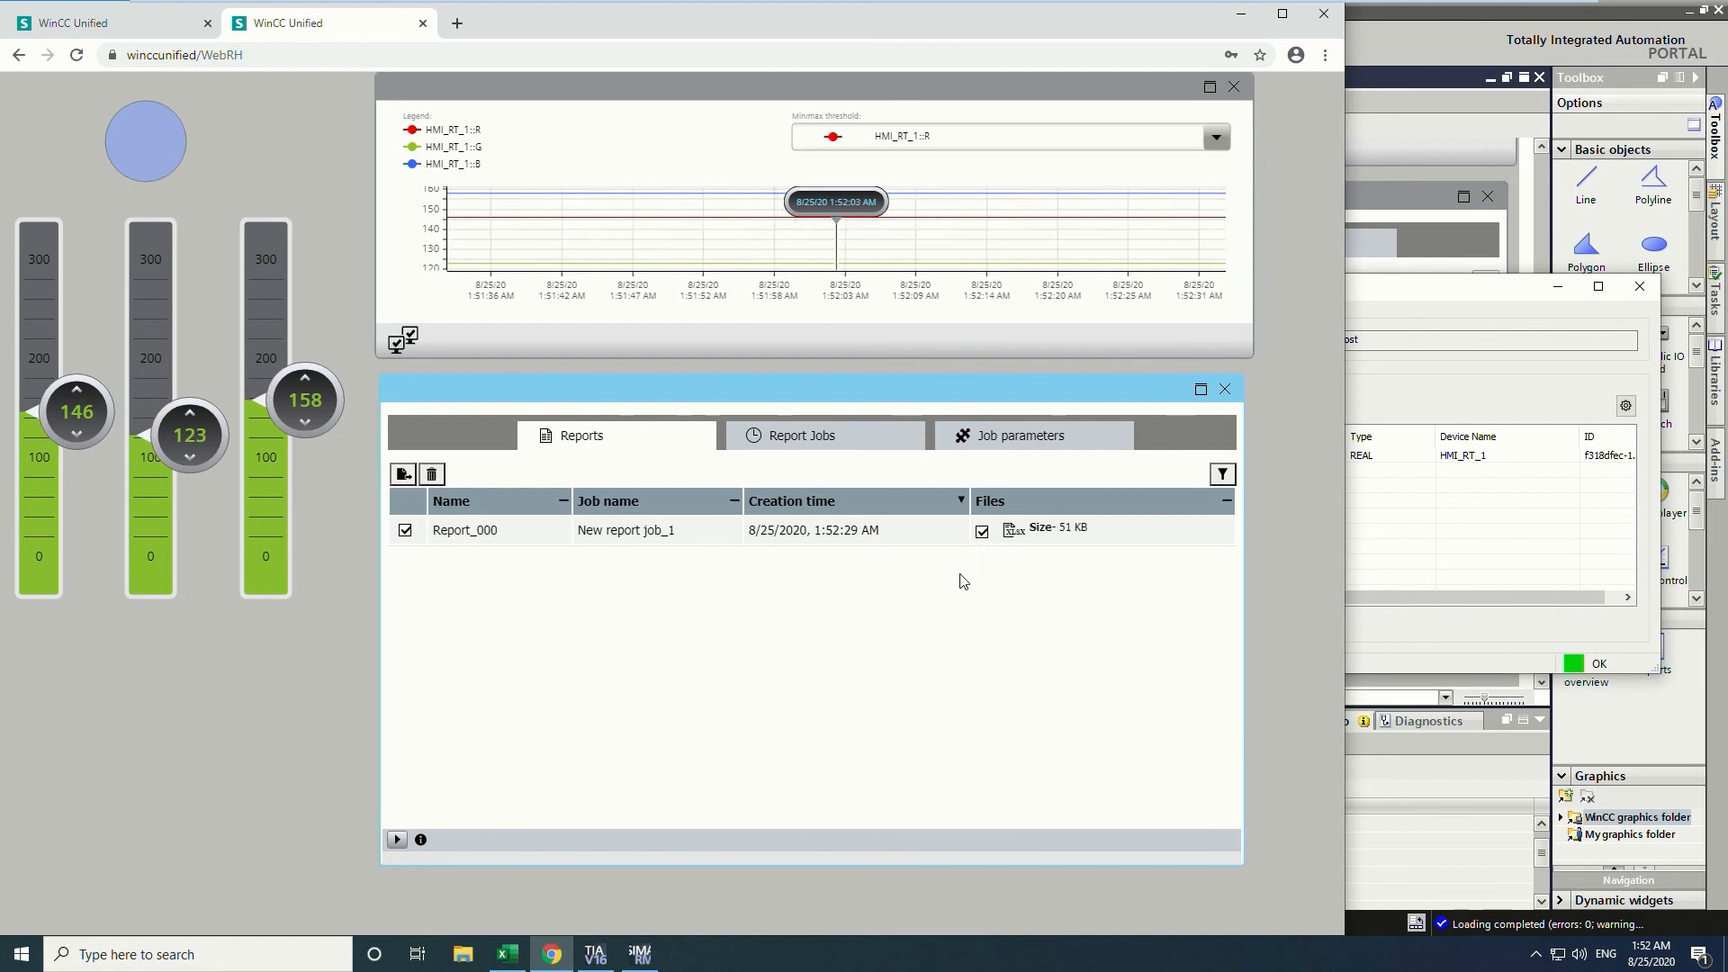
left_click(402, 475)
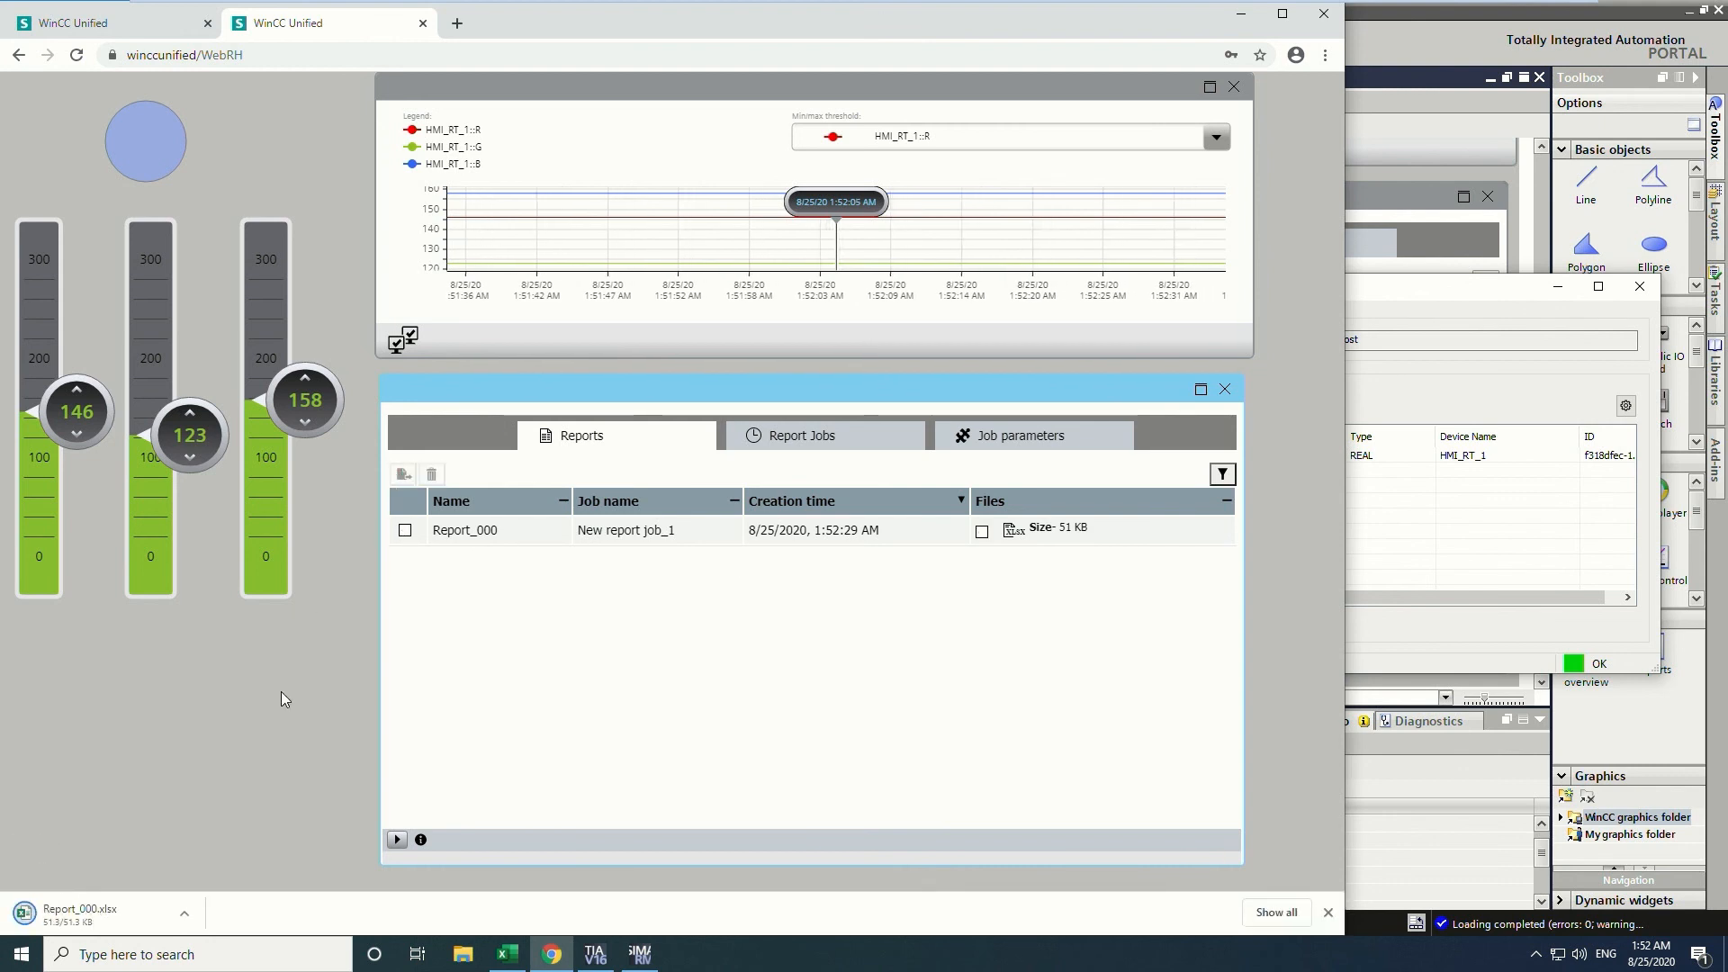
Open the downloaded Report_000.xlsx report.
left_click(121, 917)
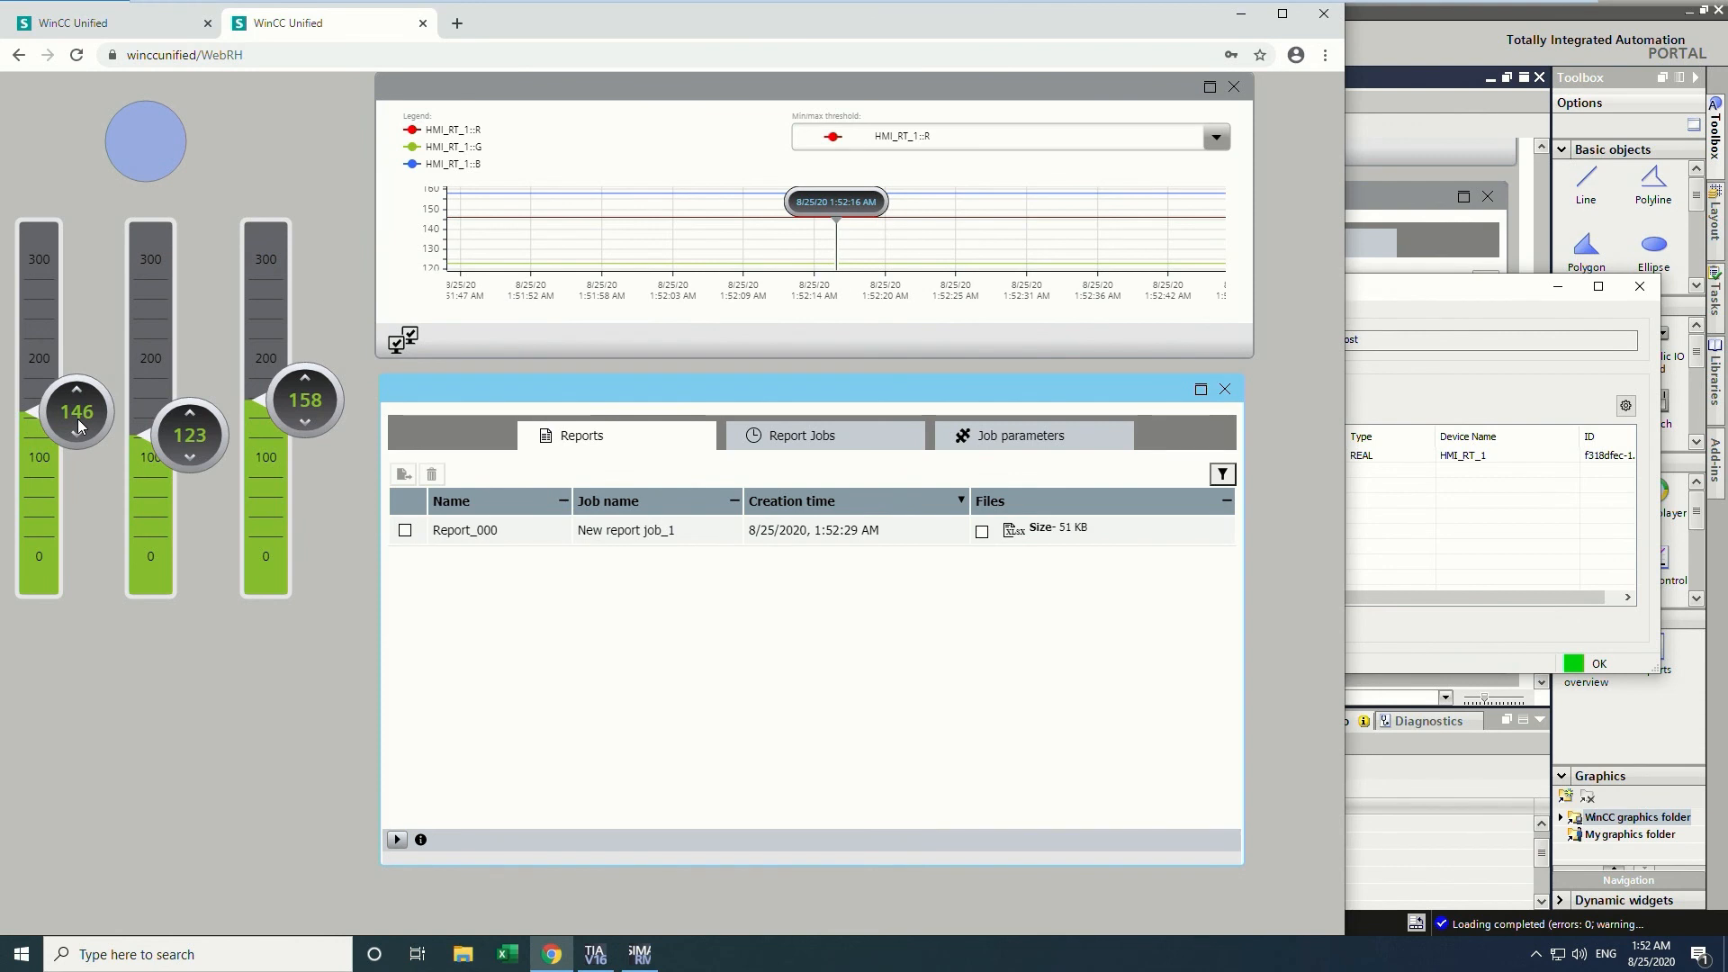
Vary the three runtime sliders several times, ending at R 213, G 150 and B 101.
left_click_drag(79, 427, 79, 518)
left_click_drag(190, 450, 190, 510)
left_click_drag(307, 427, 307, 494)
left_click_drag(200, 509, 203, 406)
left_click_drag(79, 509, 79, 390)
left_click_drag(305, 473, 305, 350)
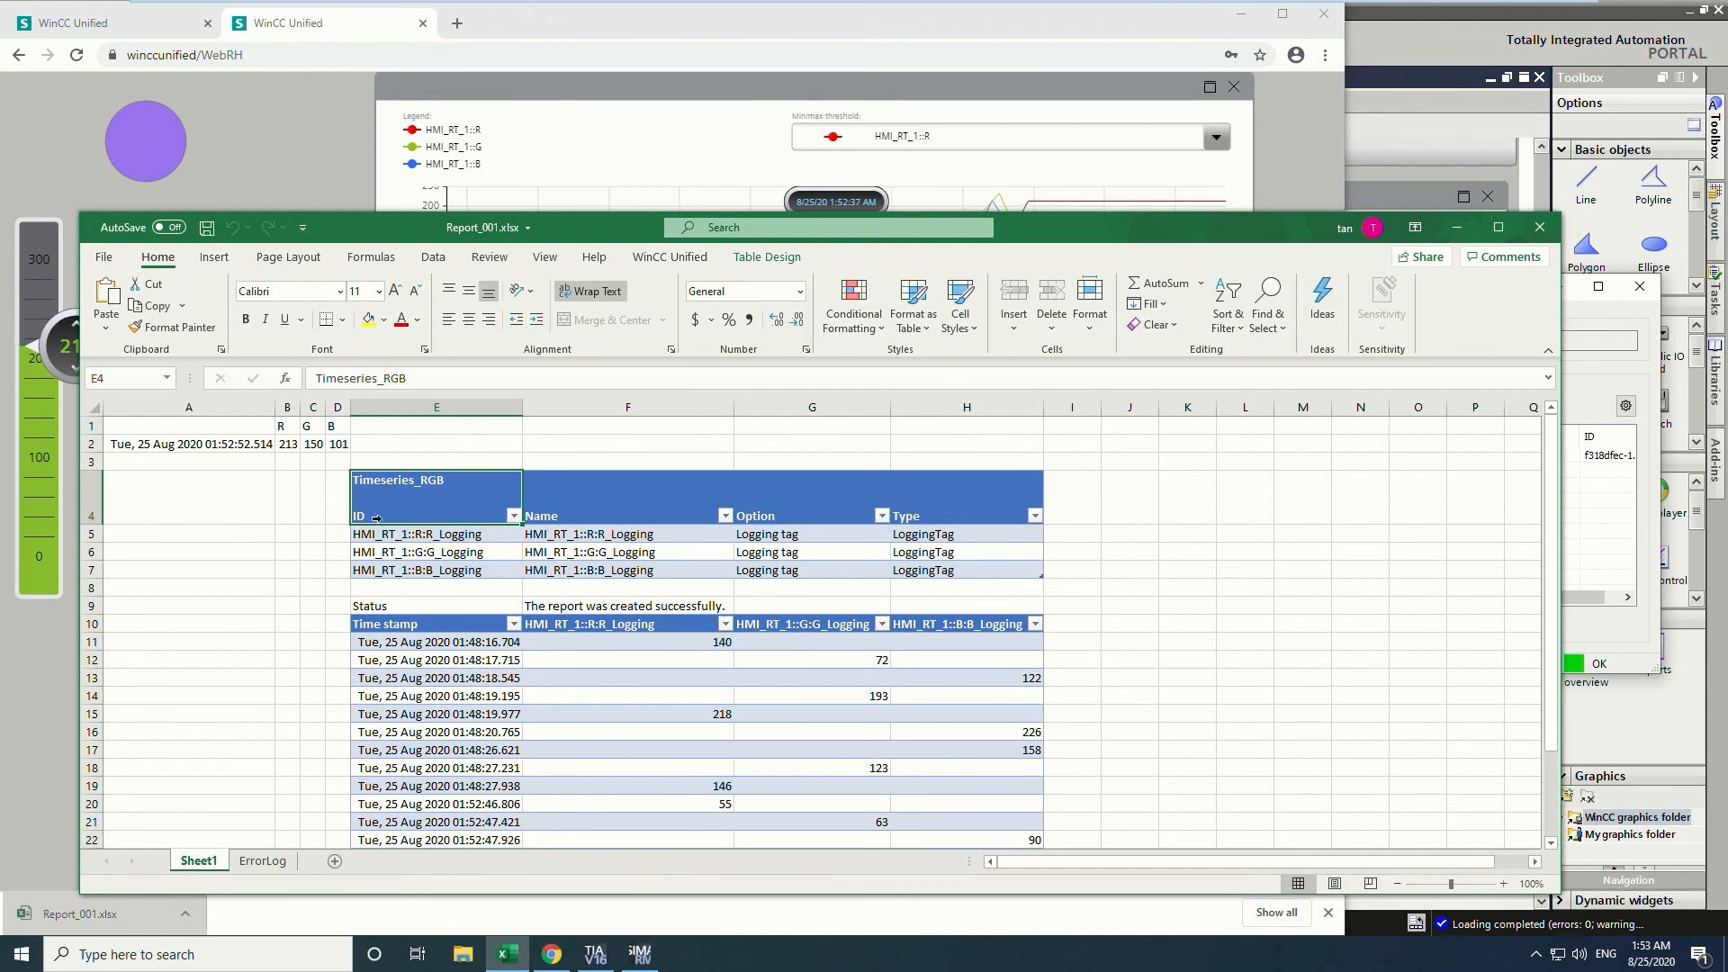
In Report_001.xlsx, compare the current R, G and B values and the latest logged values with the runtime sliders, and close the workbook.
left_click_drag(286, 444, 338, 444)
left_click_drag(528, 236, 876, 158)
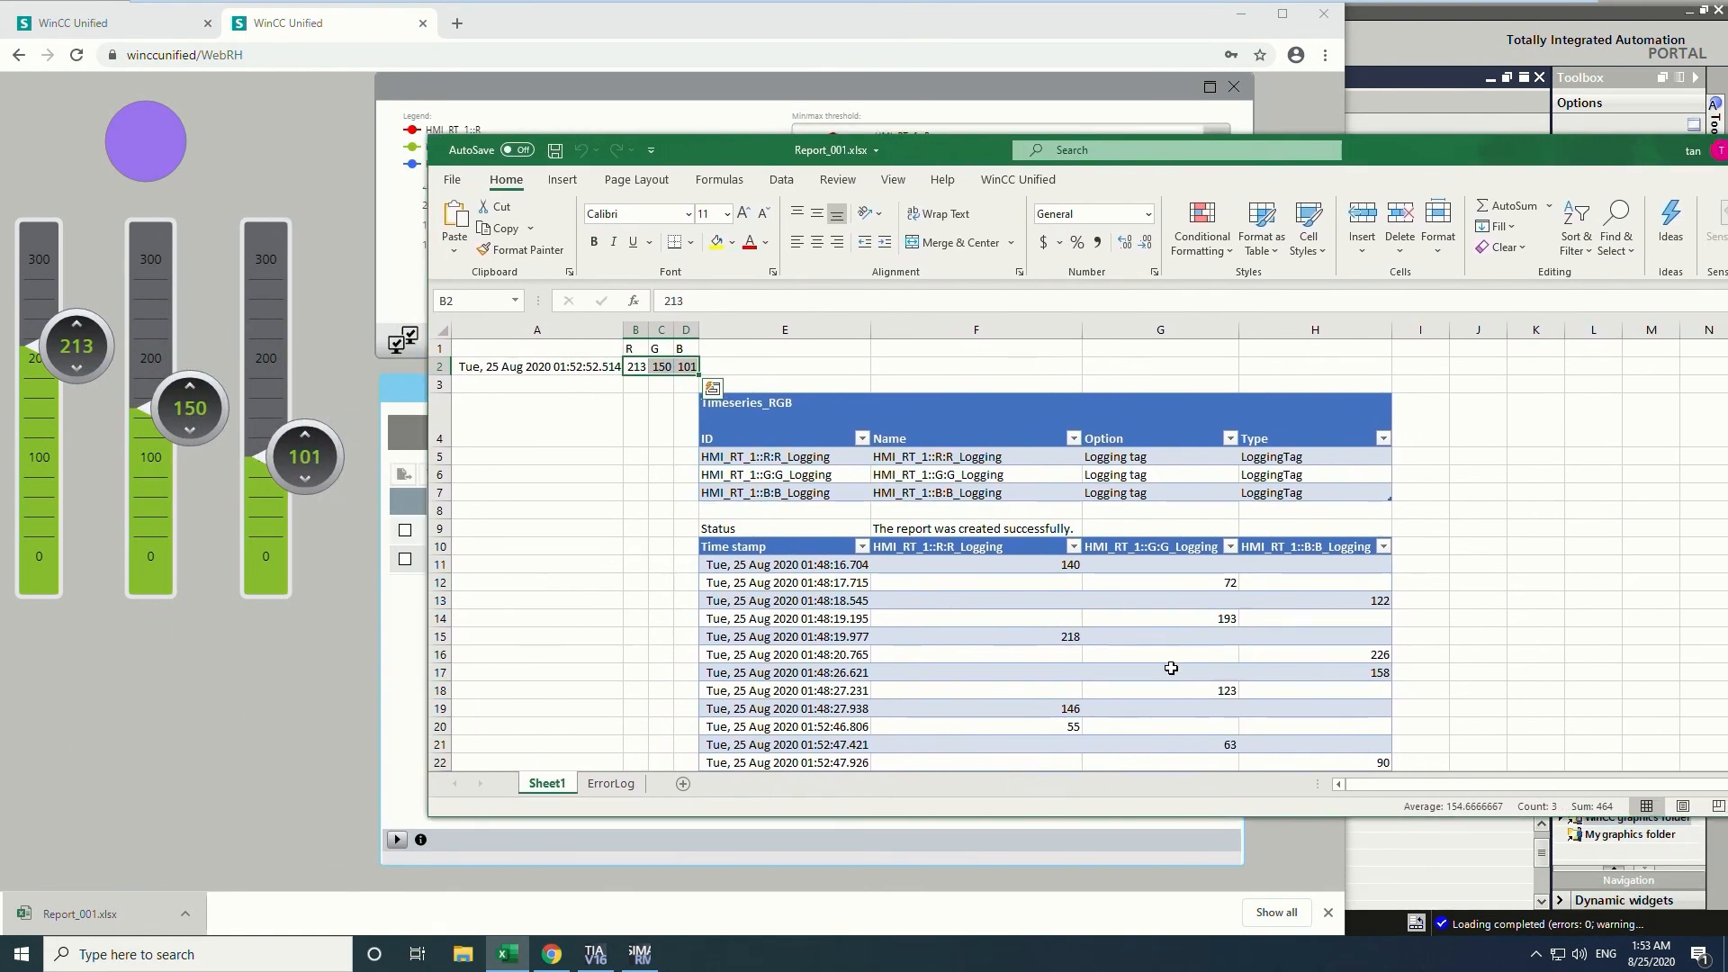
scroll(1169, 668, "down", 5)
left_click(1070, 601)
left_click(1227, 568)
left_click(1368, 581)
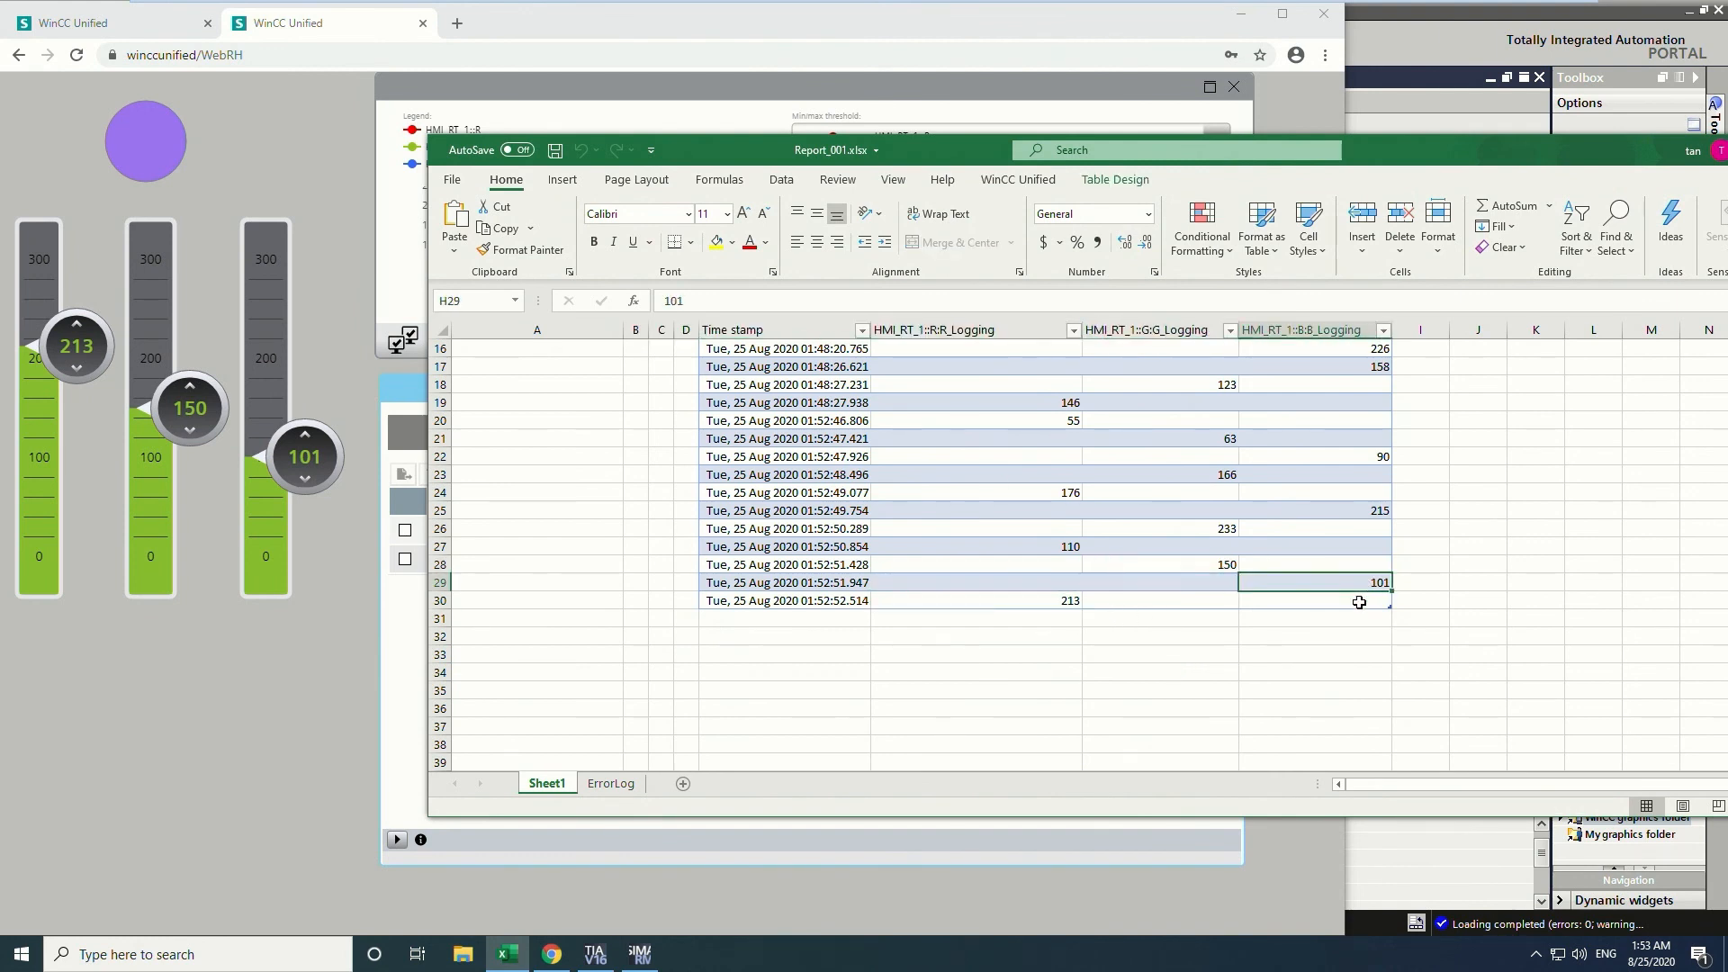
left_click_drag(1402, 159, 1113, 296)
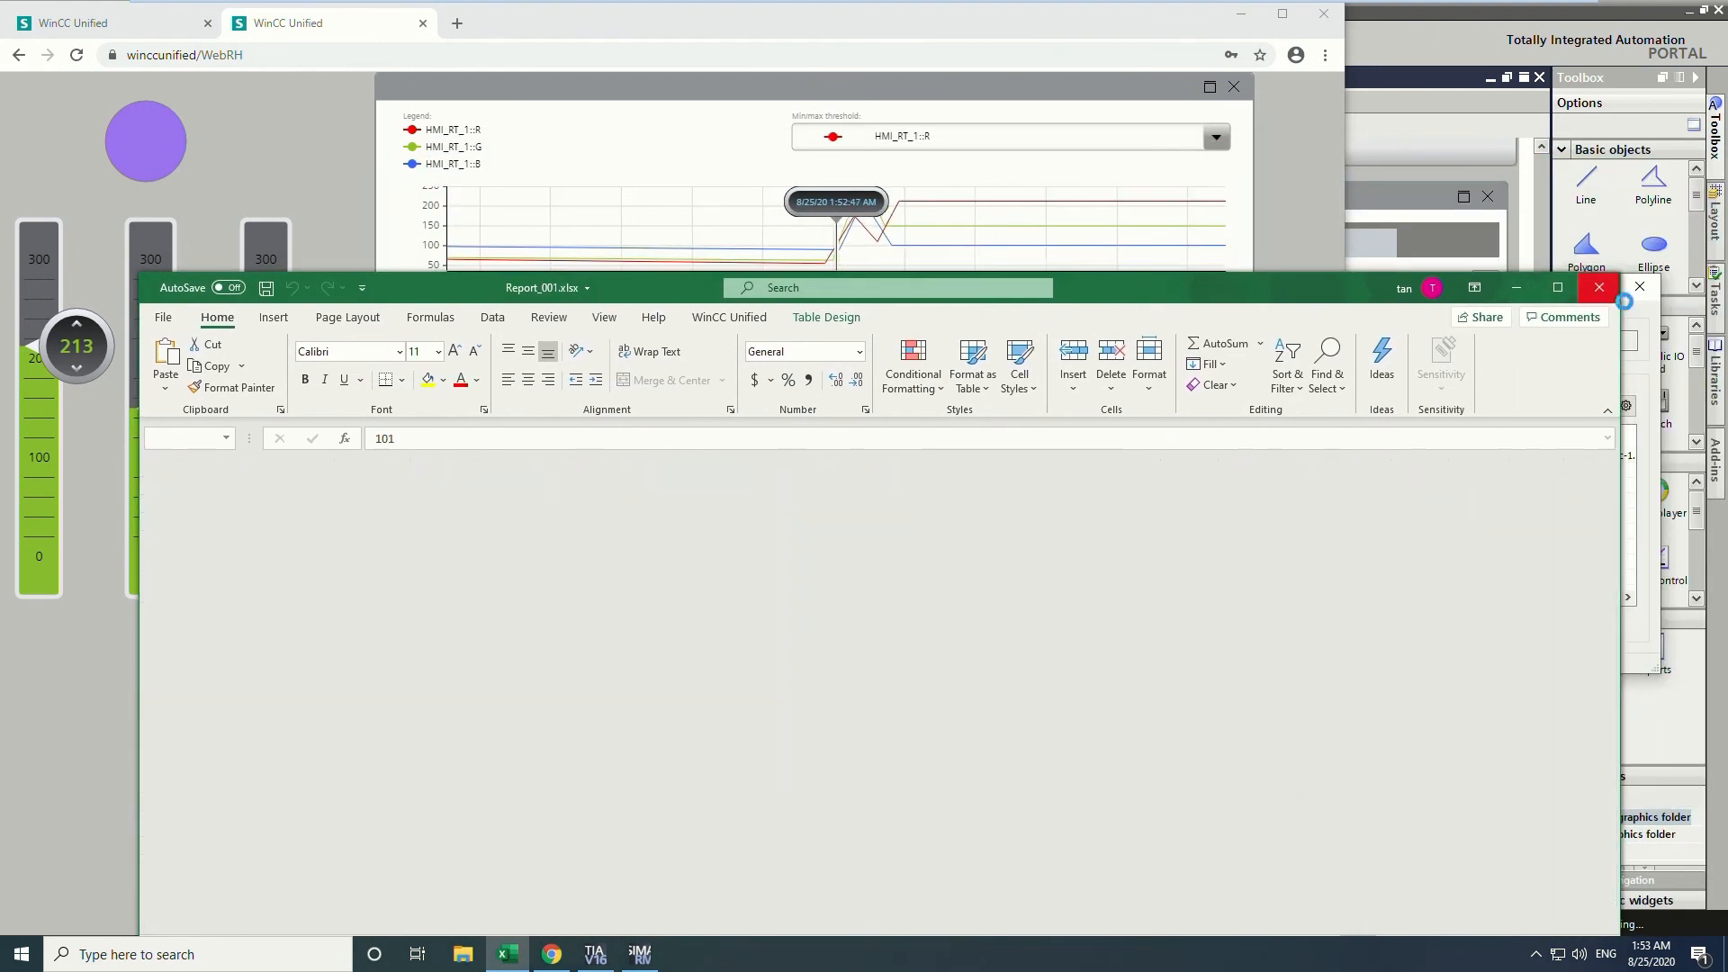
left_click(1611, 289)
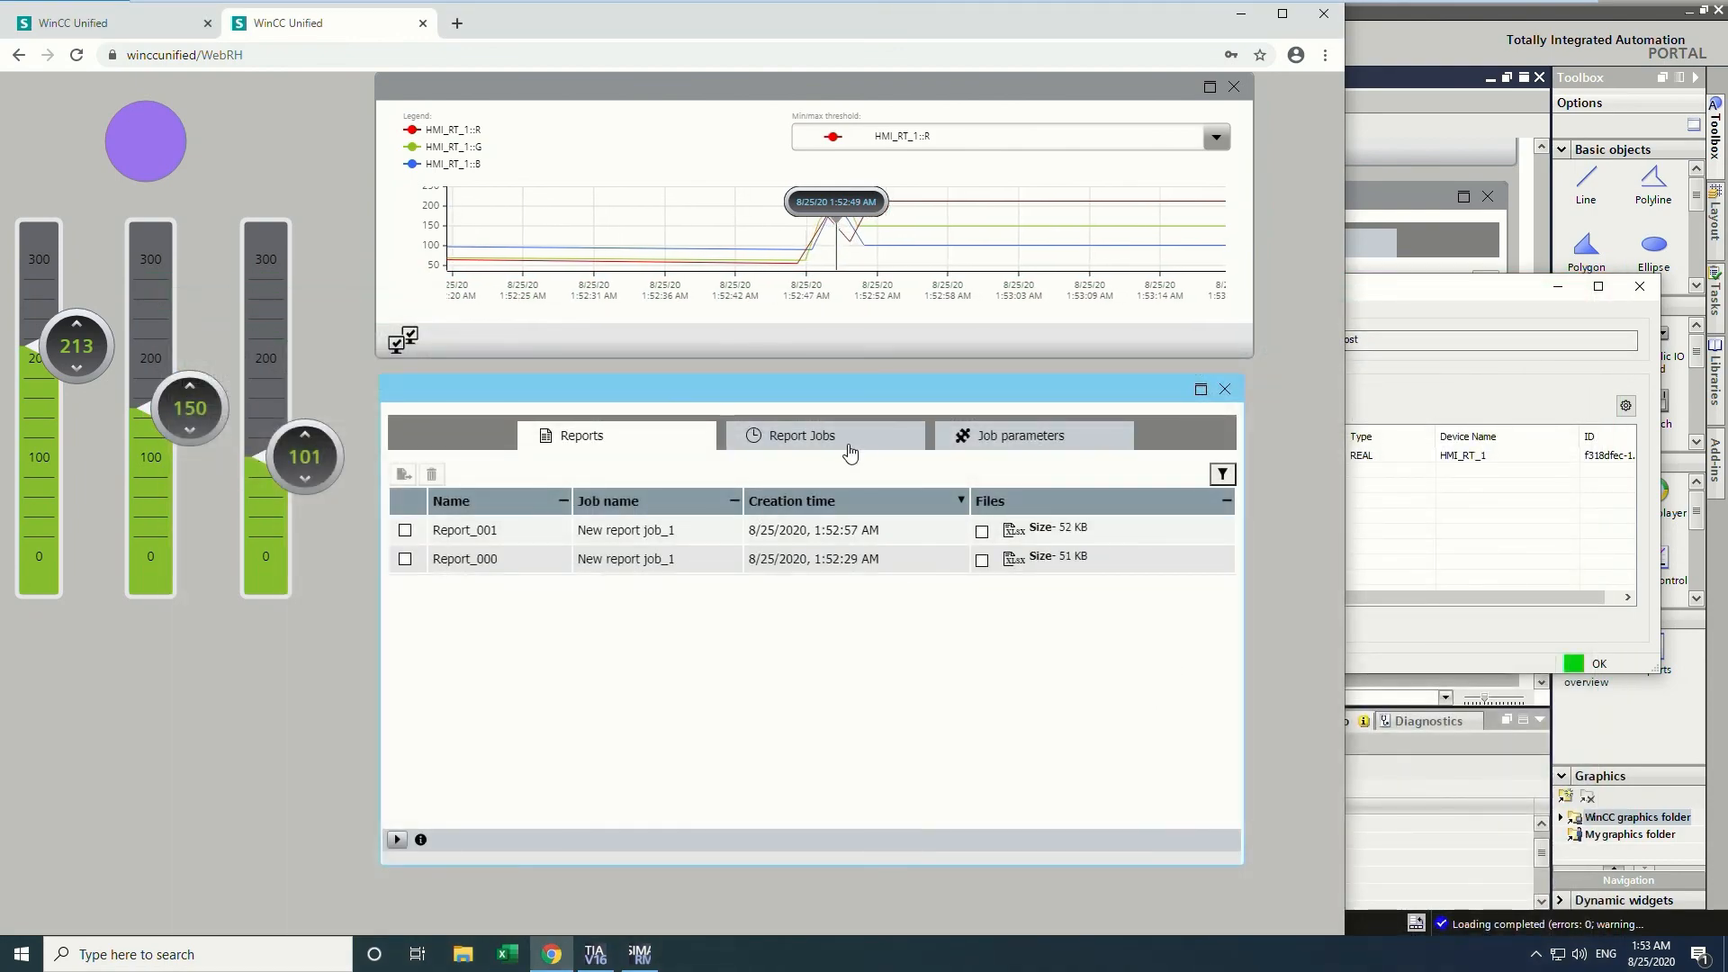
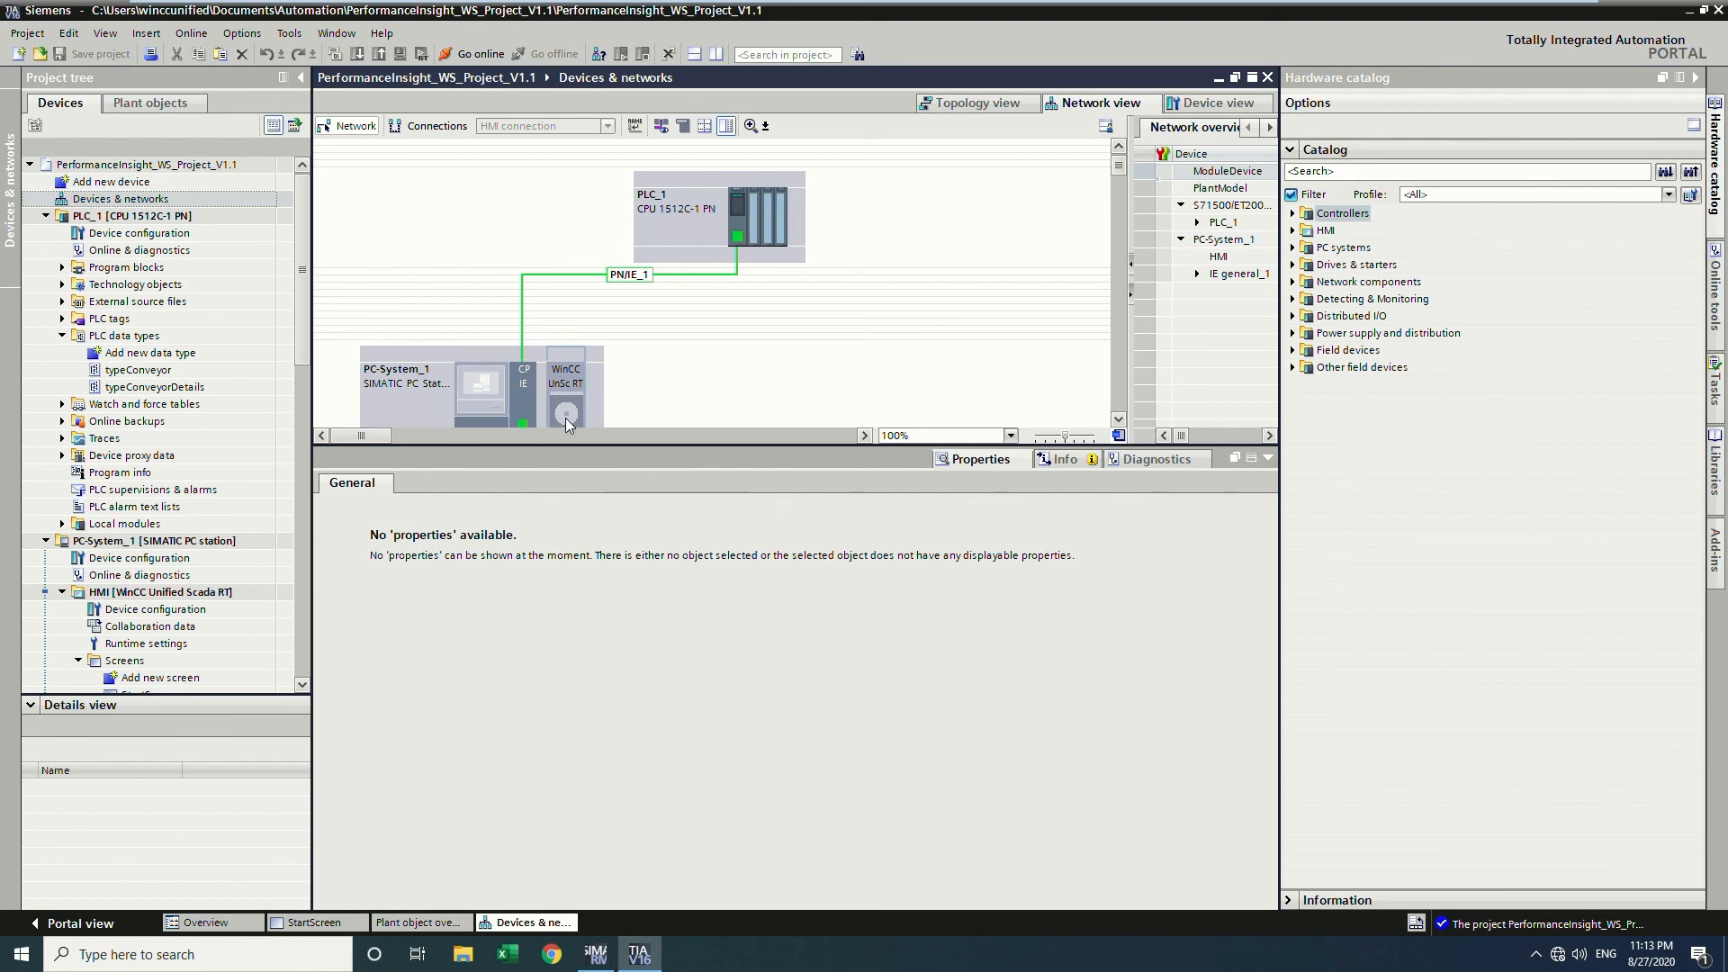
In TIA Portal, examine the device network, the typeConveyor and typeConveyorDetails PLC data types, and the ConveyorDetails and Motor faceplate types.
left_click_drag(565, 441, 565, 573)
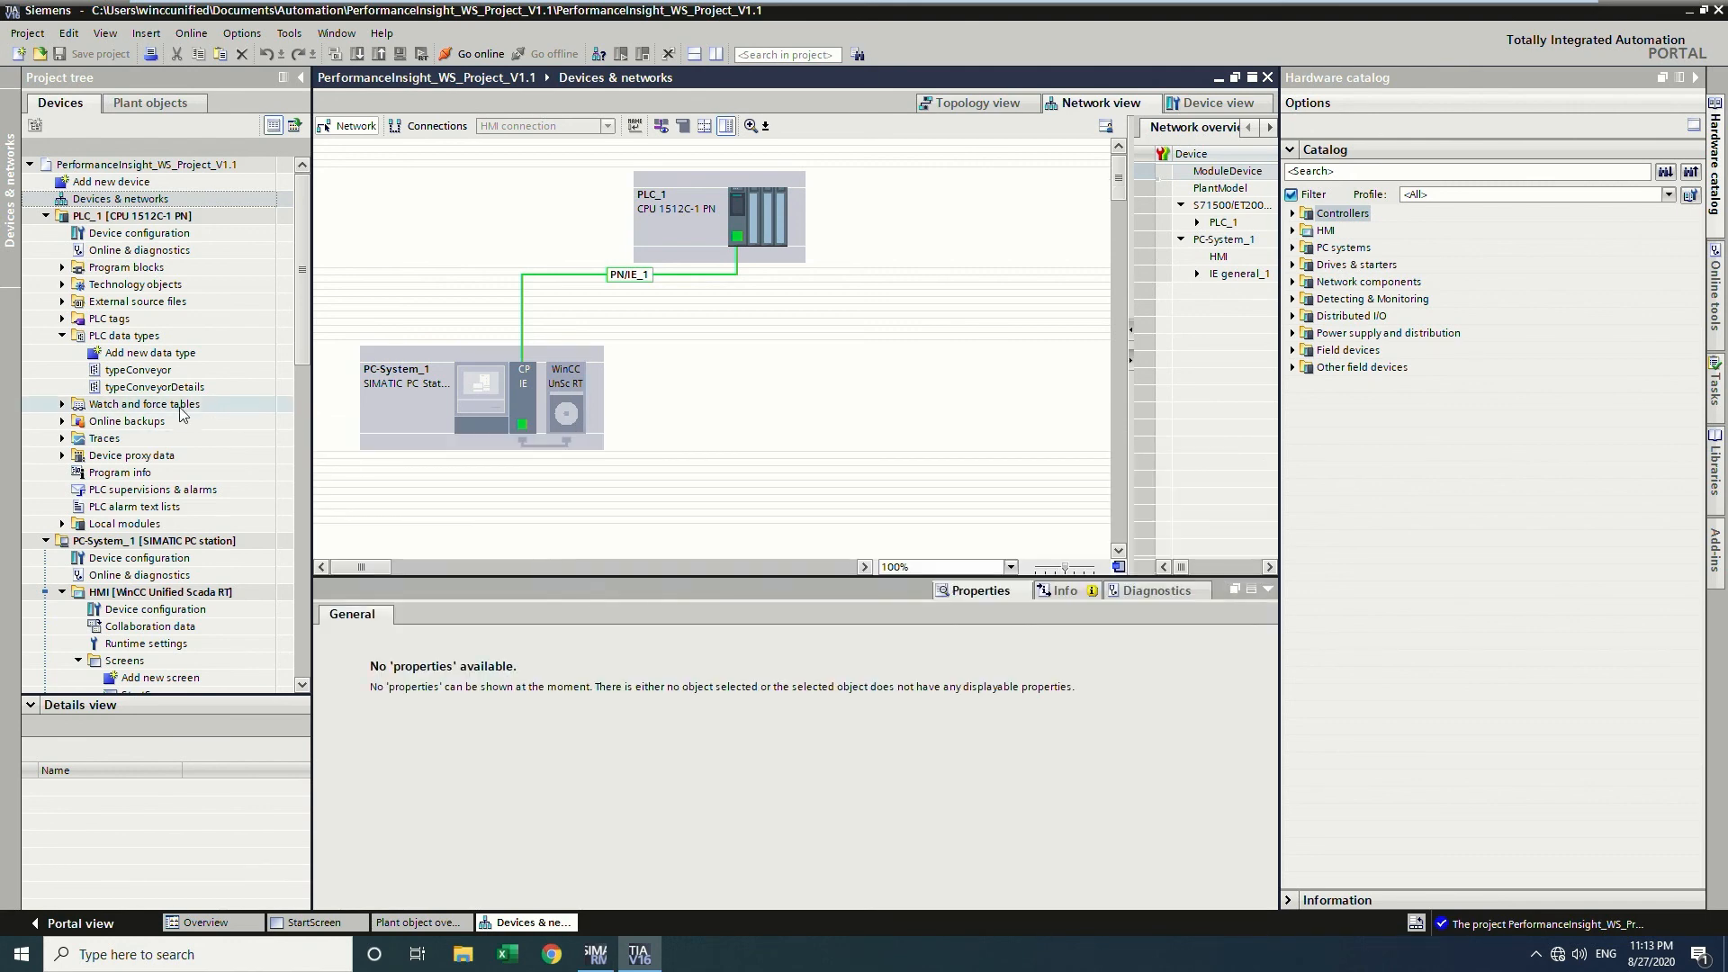
left_click(146, 373)
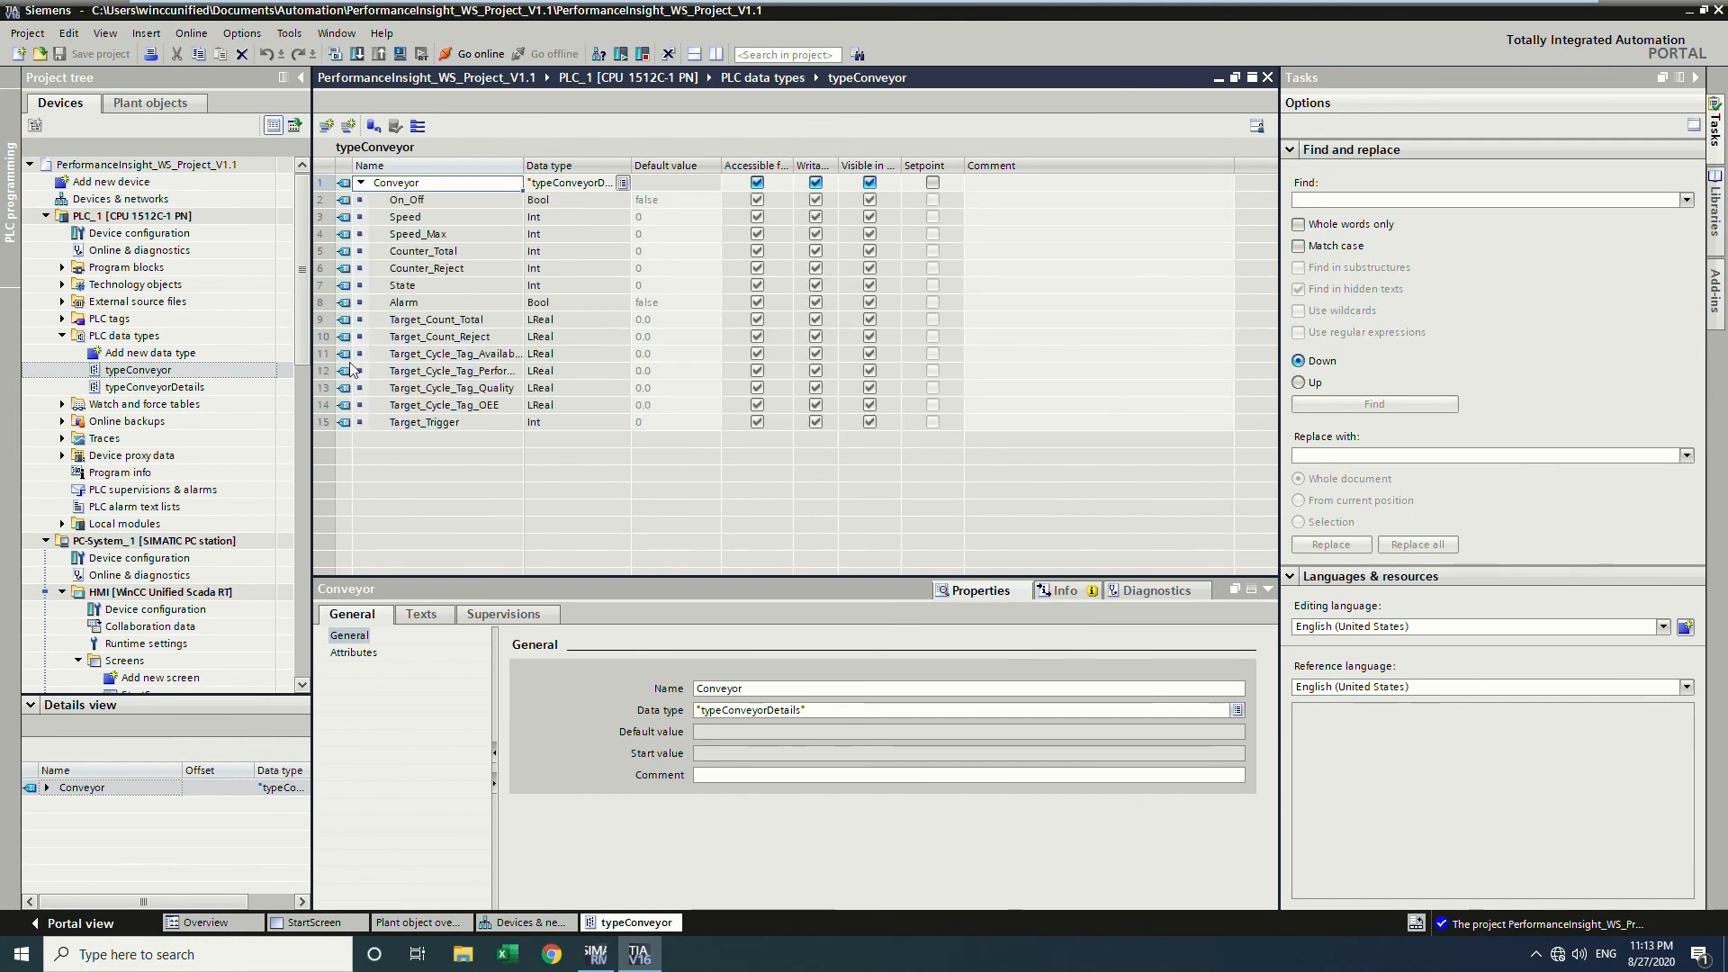
double_click(180, 388)
scroll(162, 468, "down", 7)
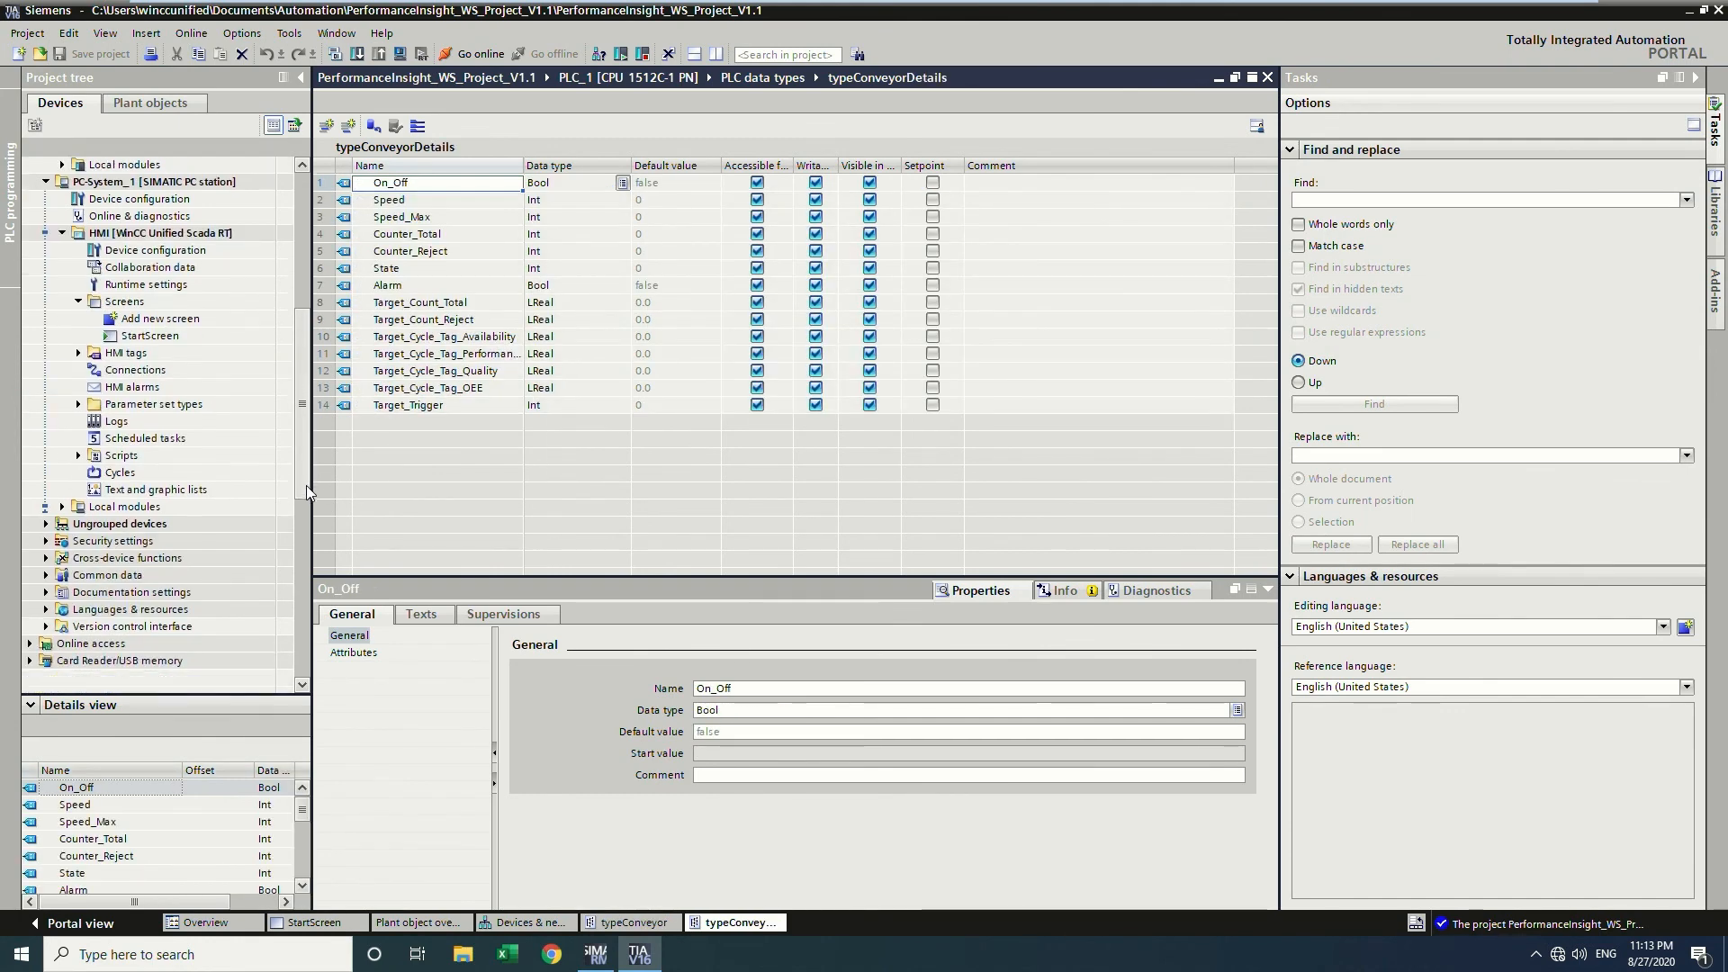
double_click(130, 596)
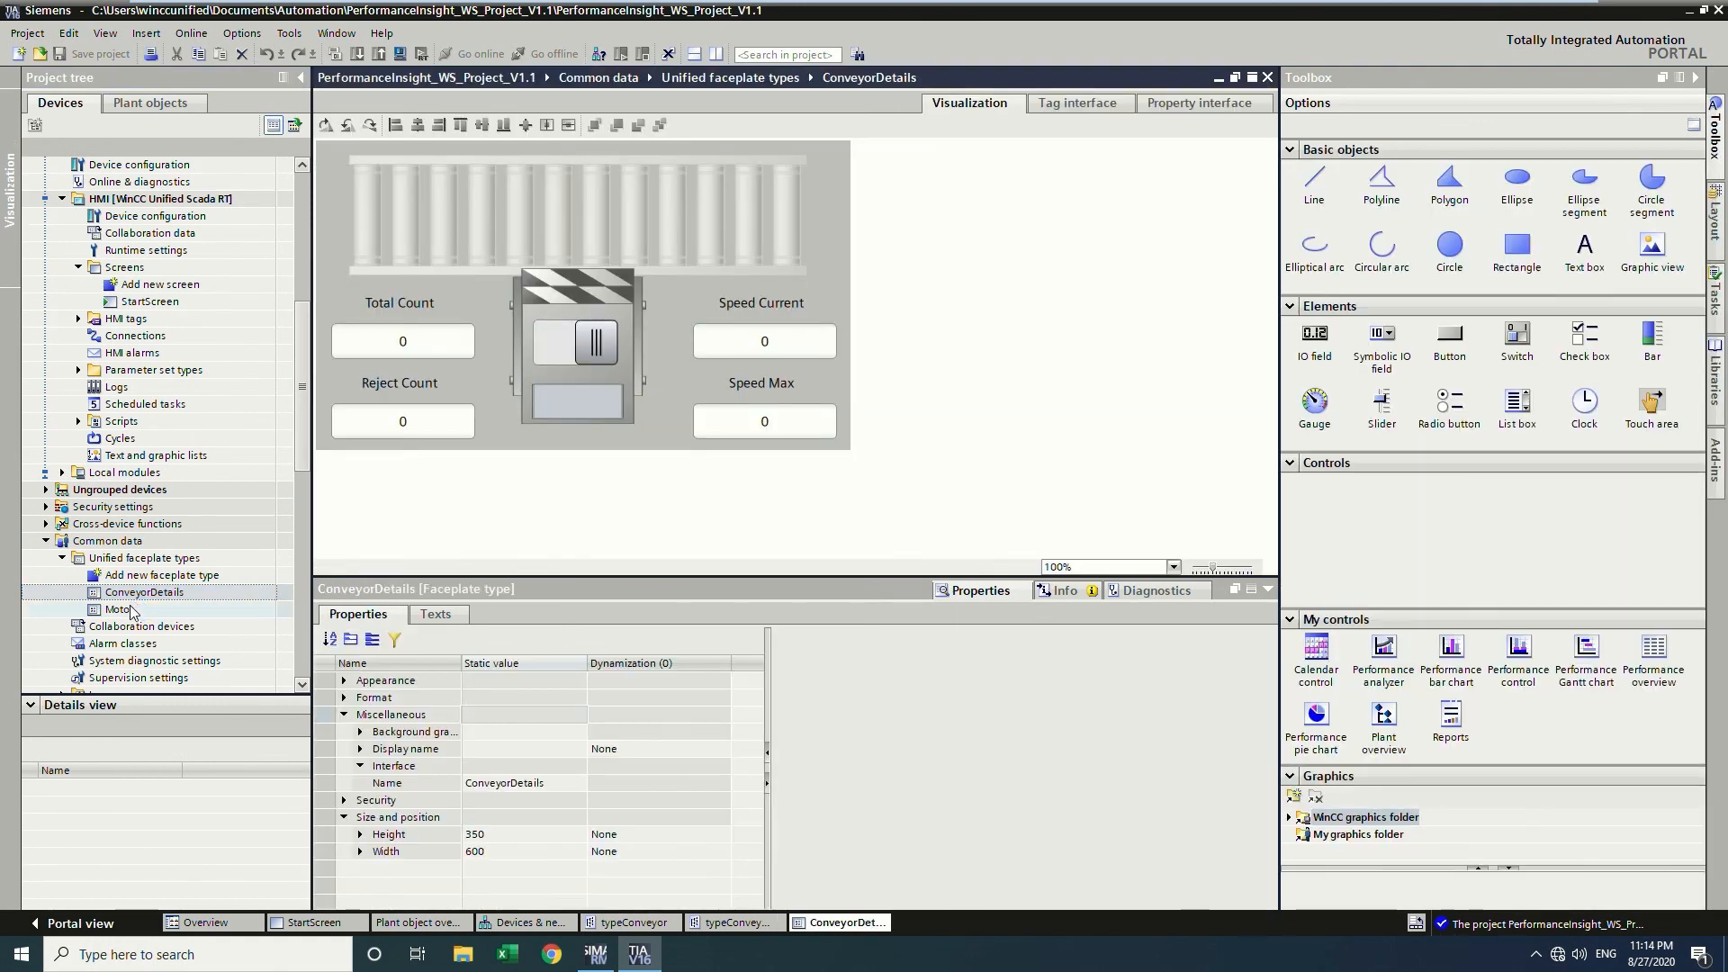
double_click(130, 609)
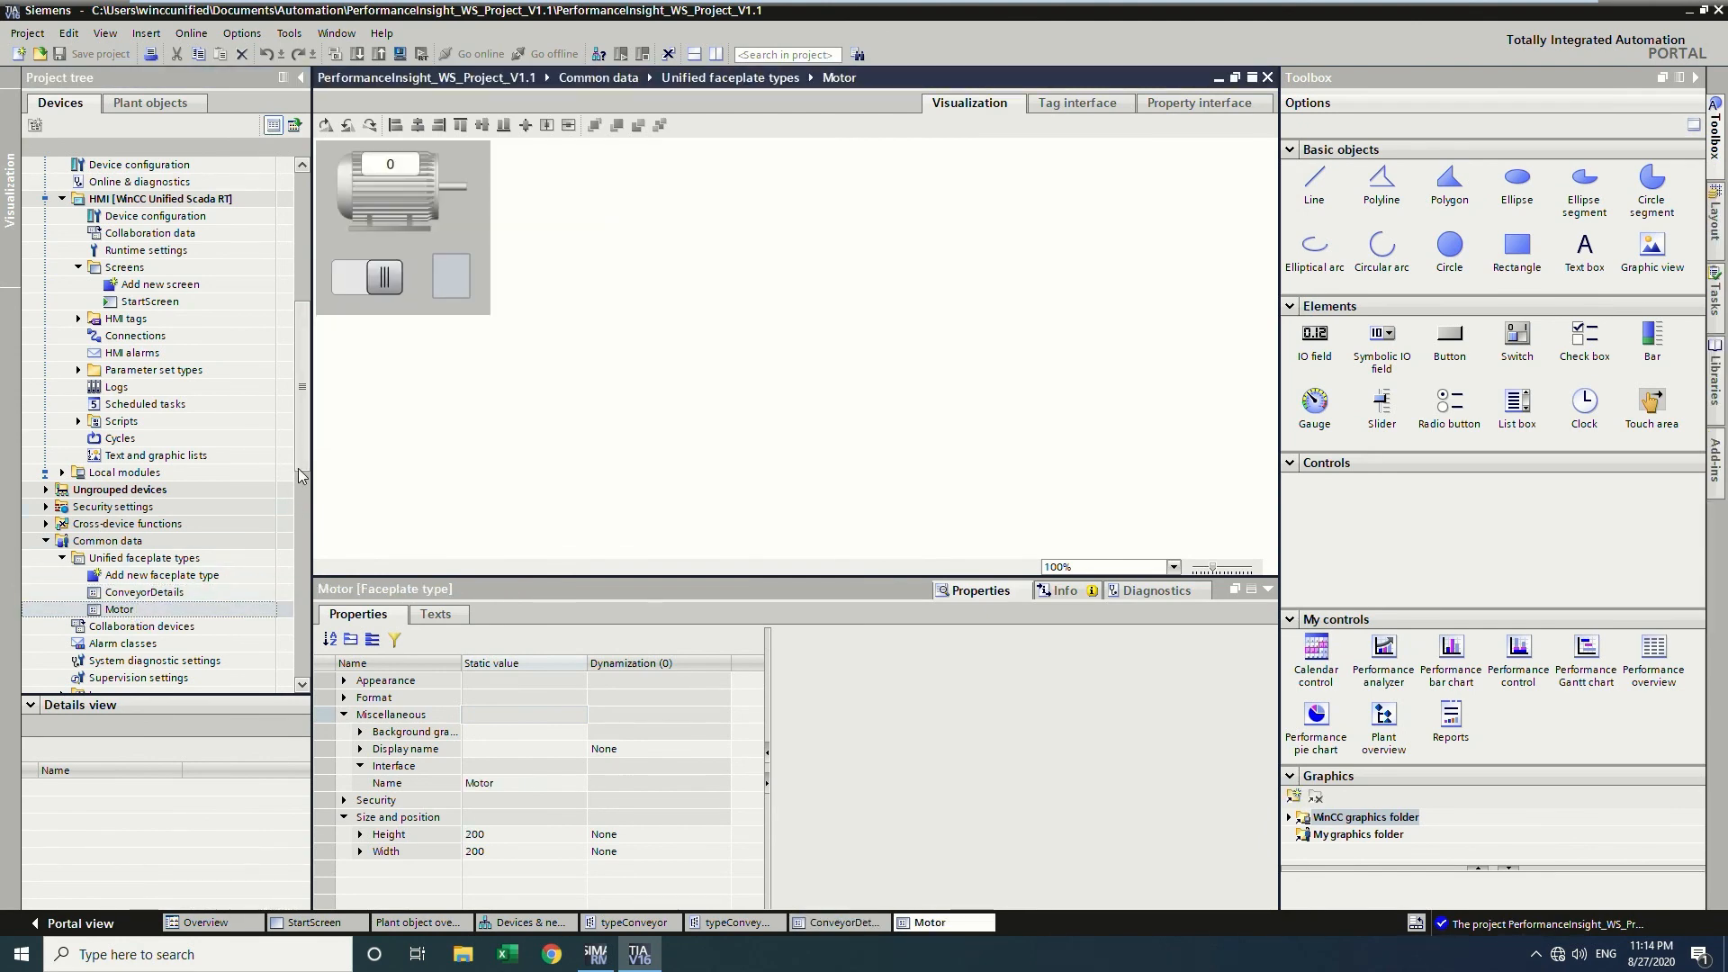
scroll(299, 468, "up", 8)
Show the project's plant object types and add a new plant object type named Motor.
left_click(170, 111)
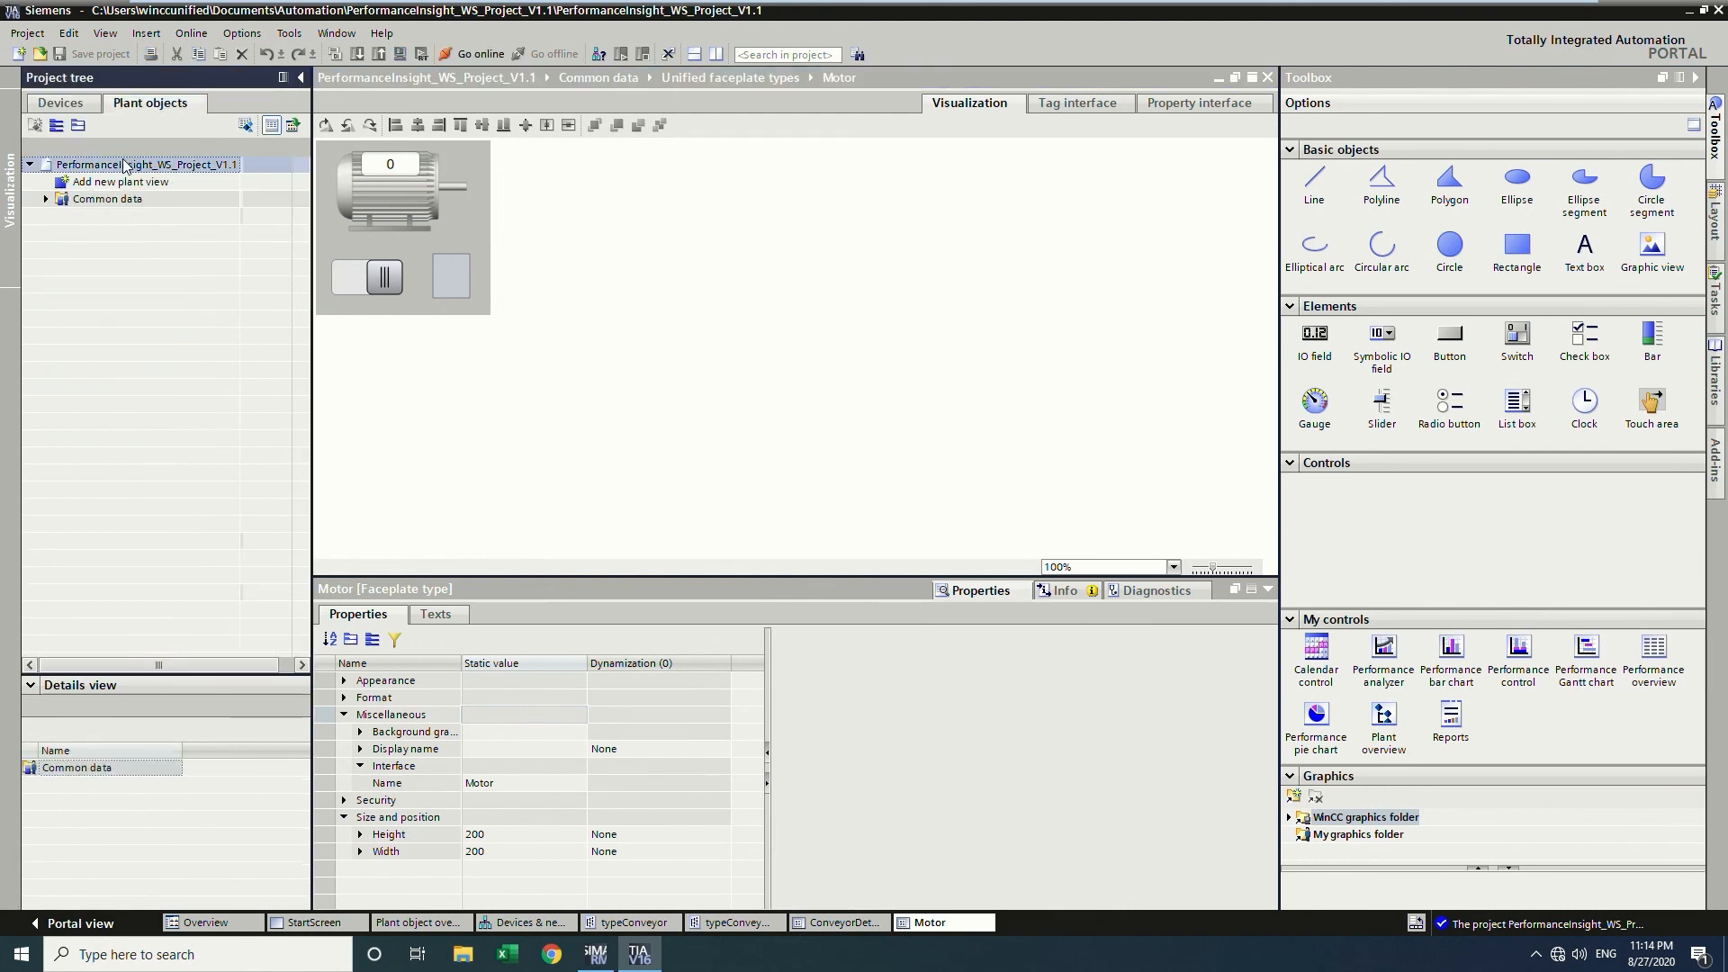
right_click(115, 170)
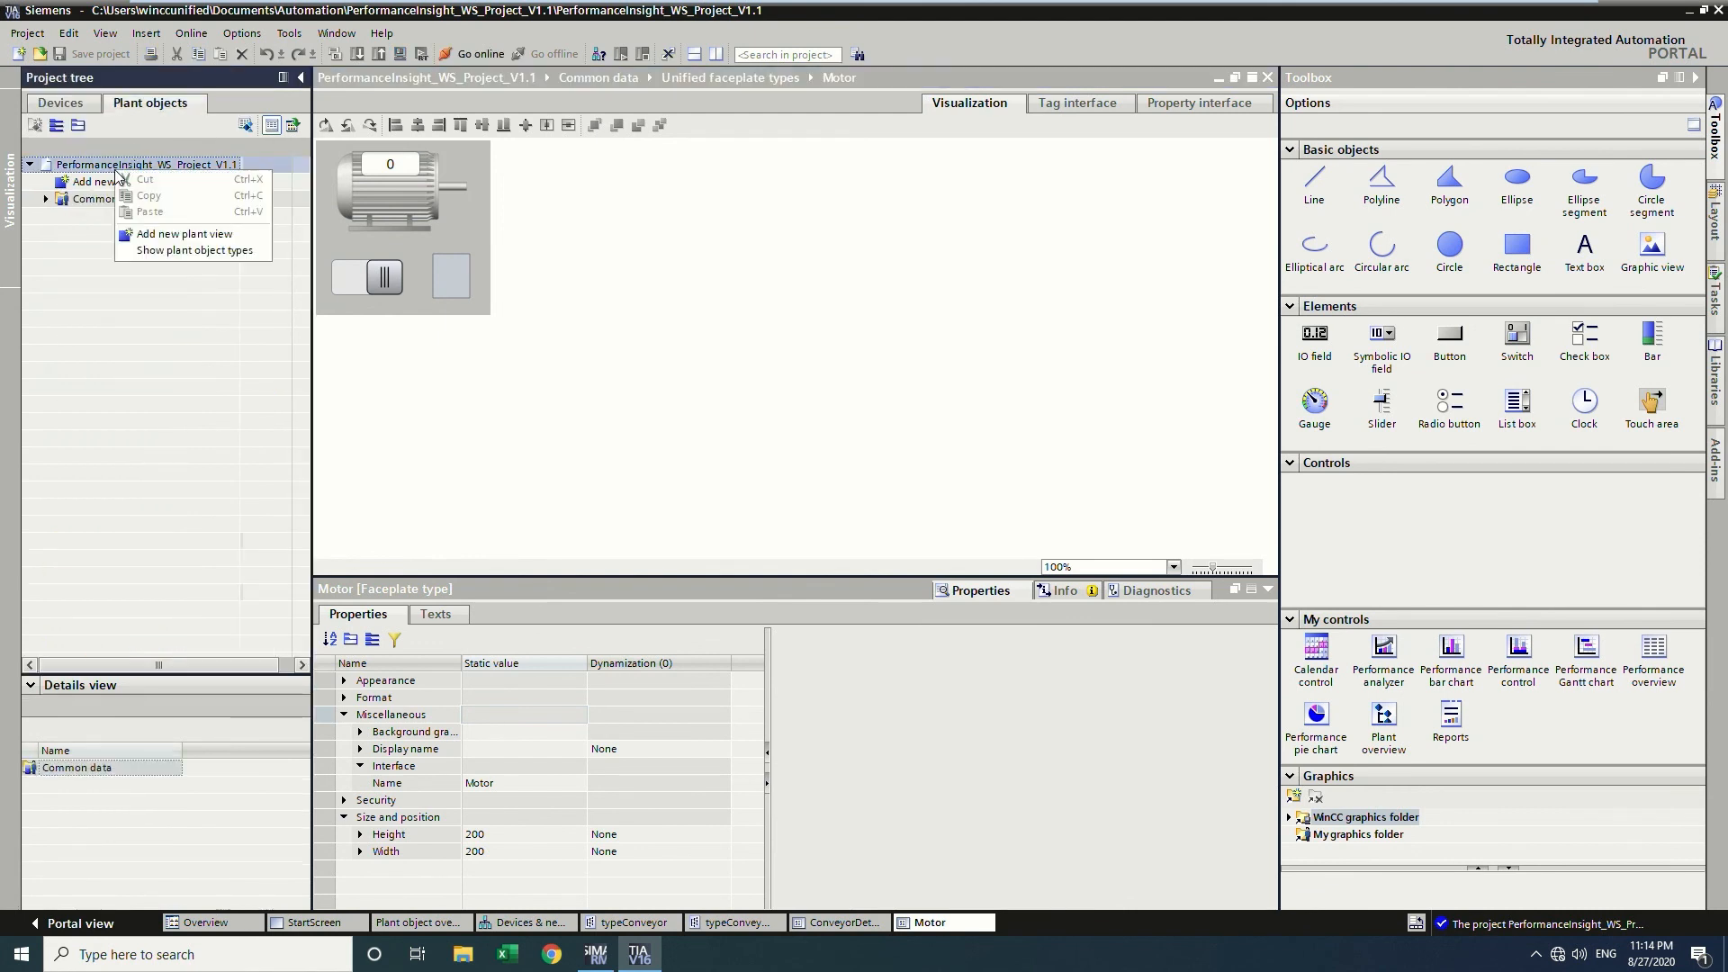
left_click(167, 250)
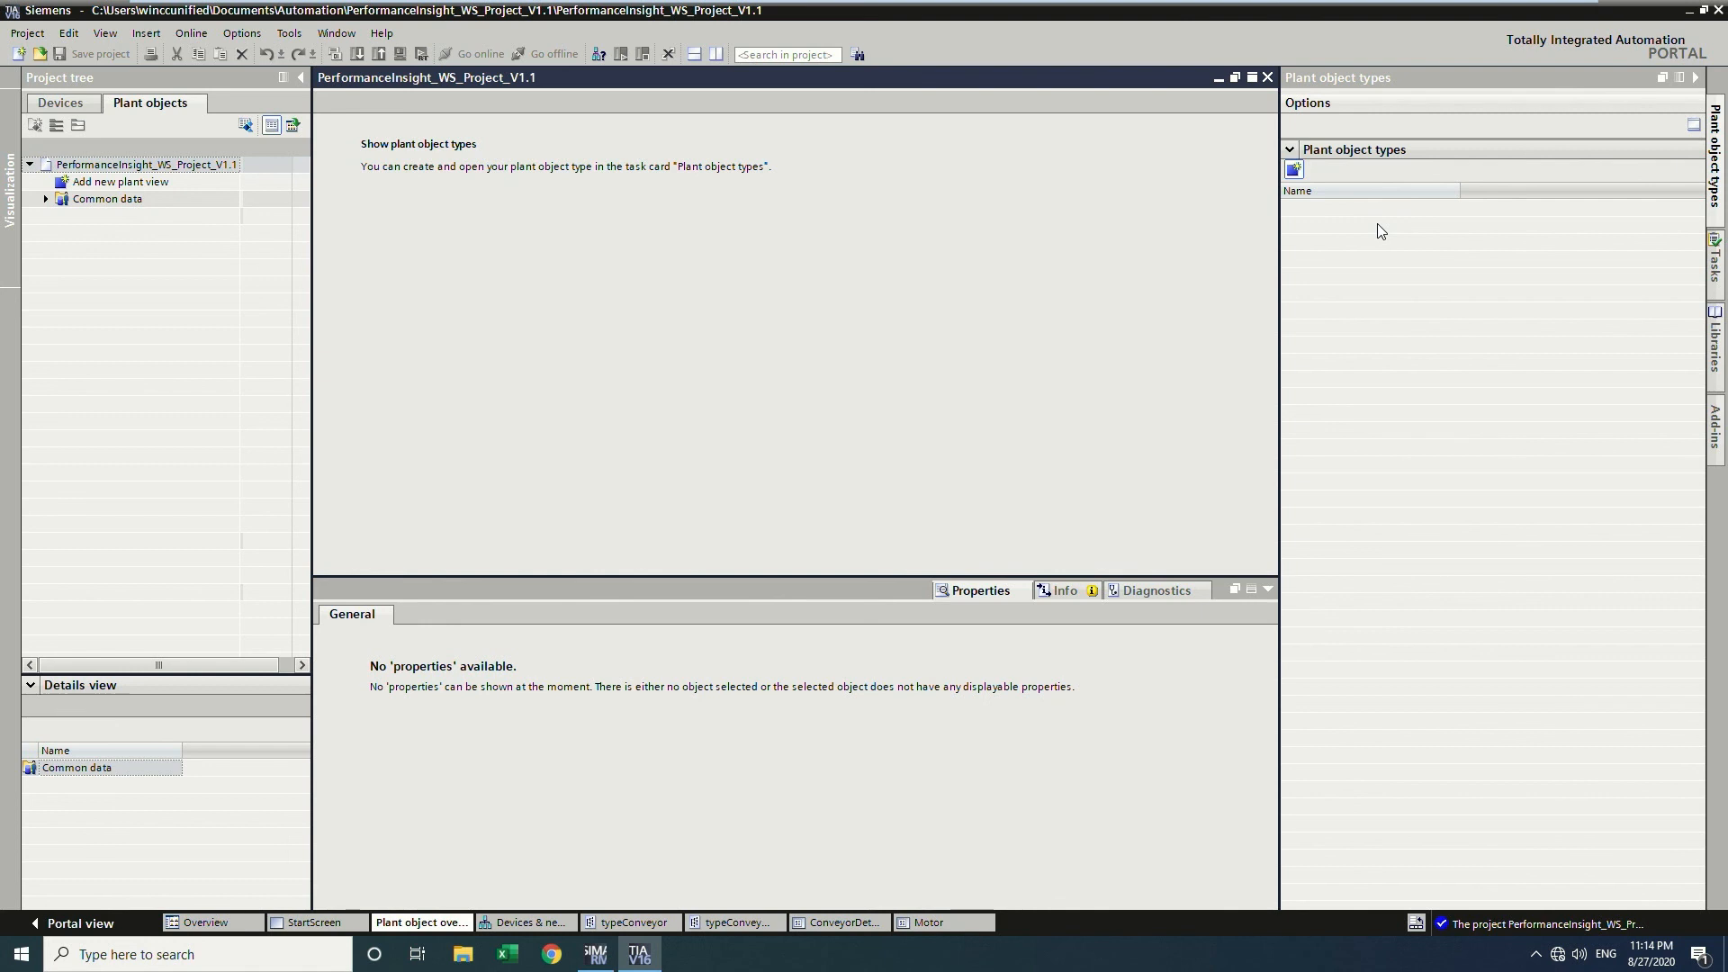
type("Motor")
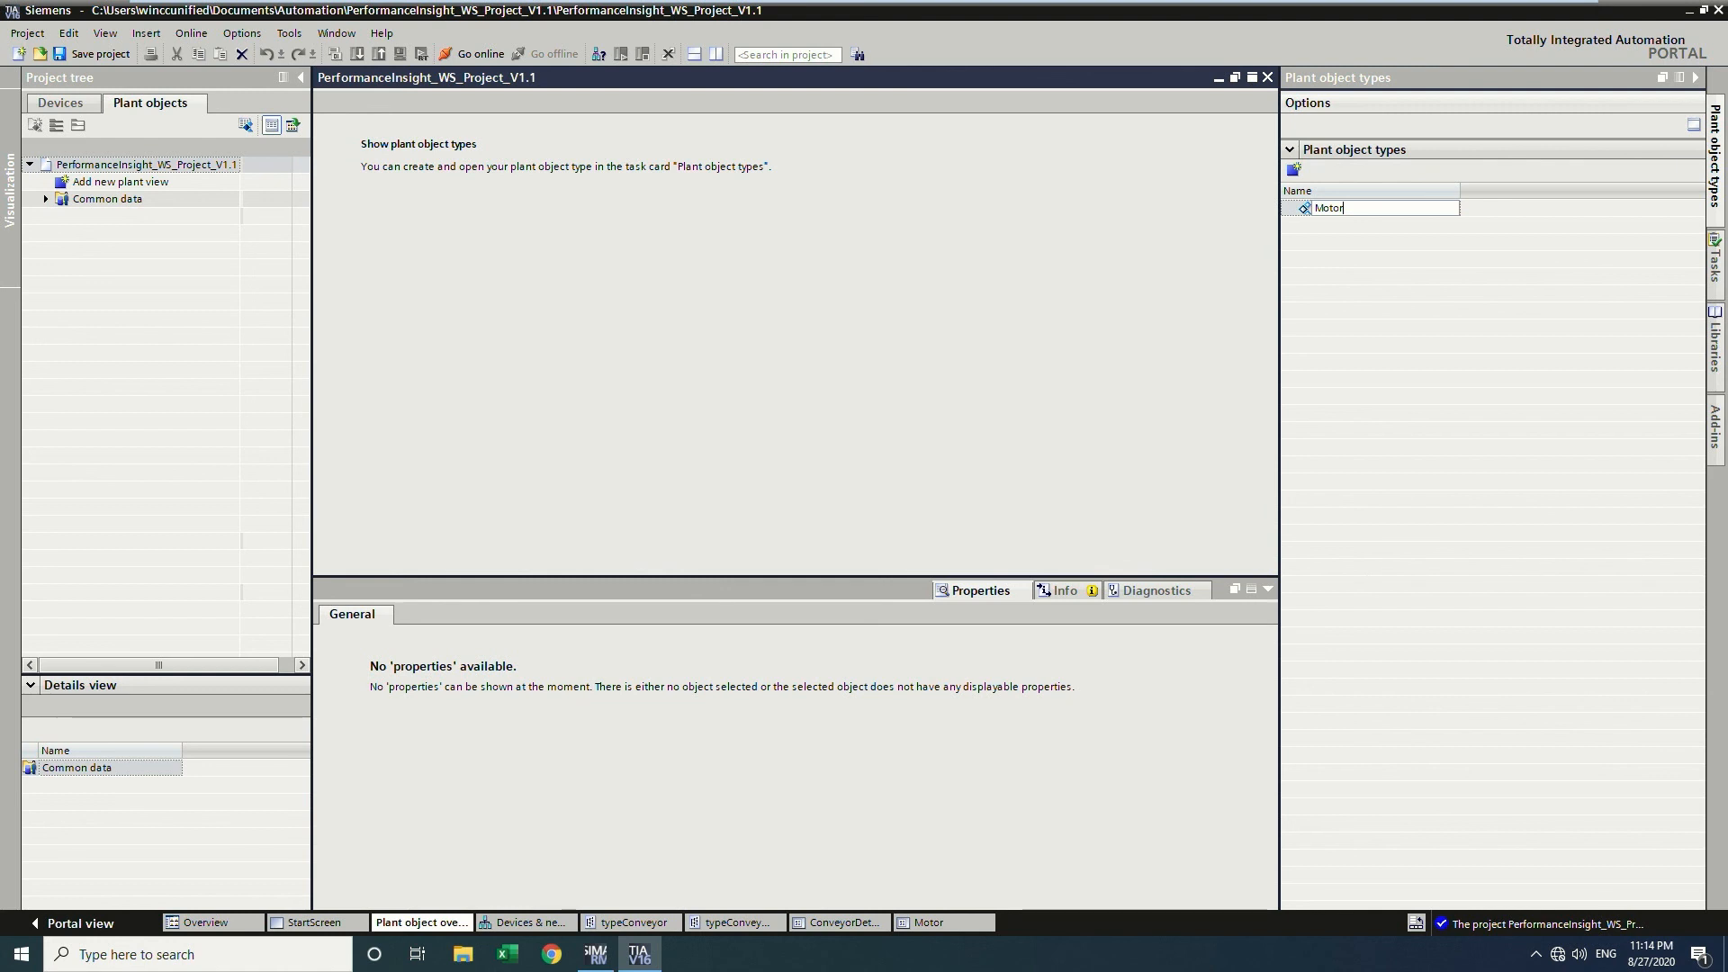
key("Return")
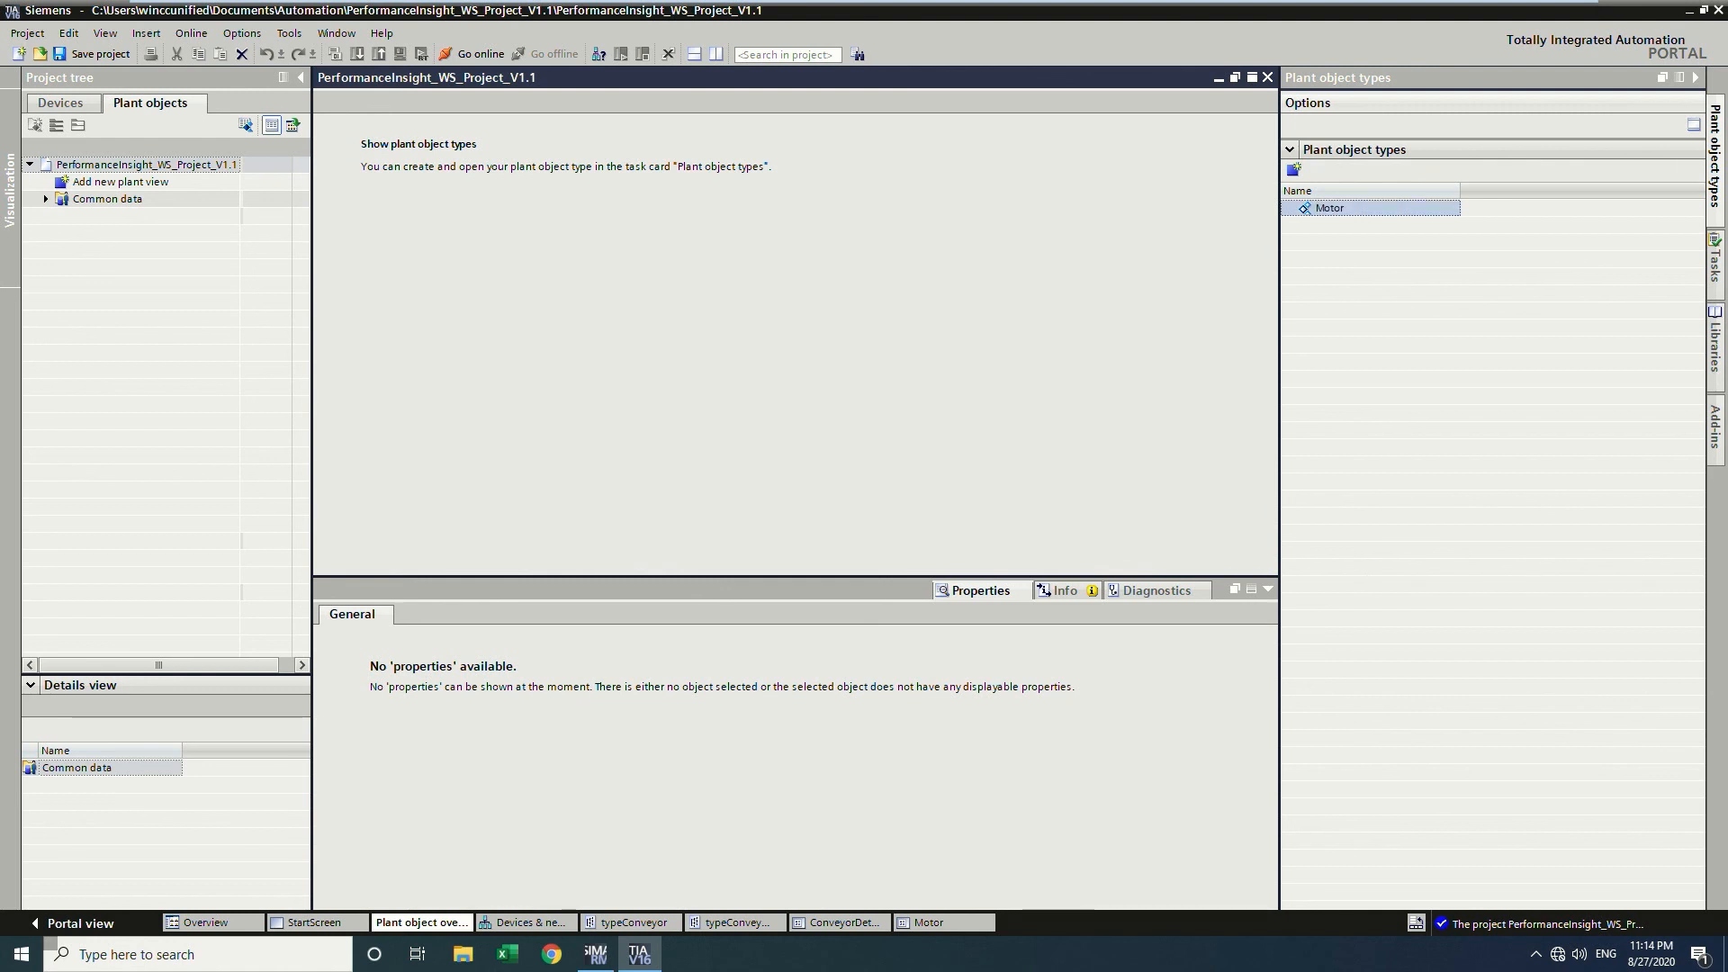
Open the Motor plant object type and add two members to its interface.
double_click(1342, 209)
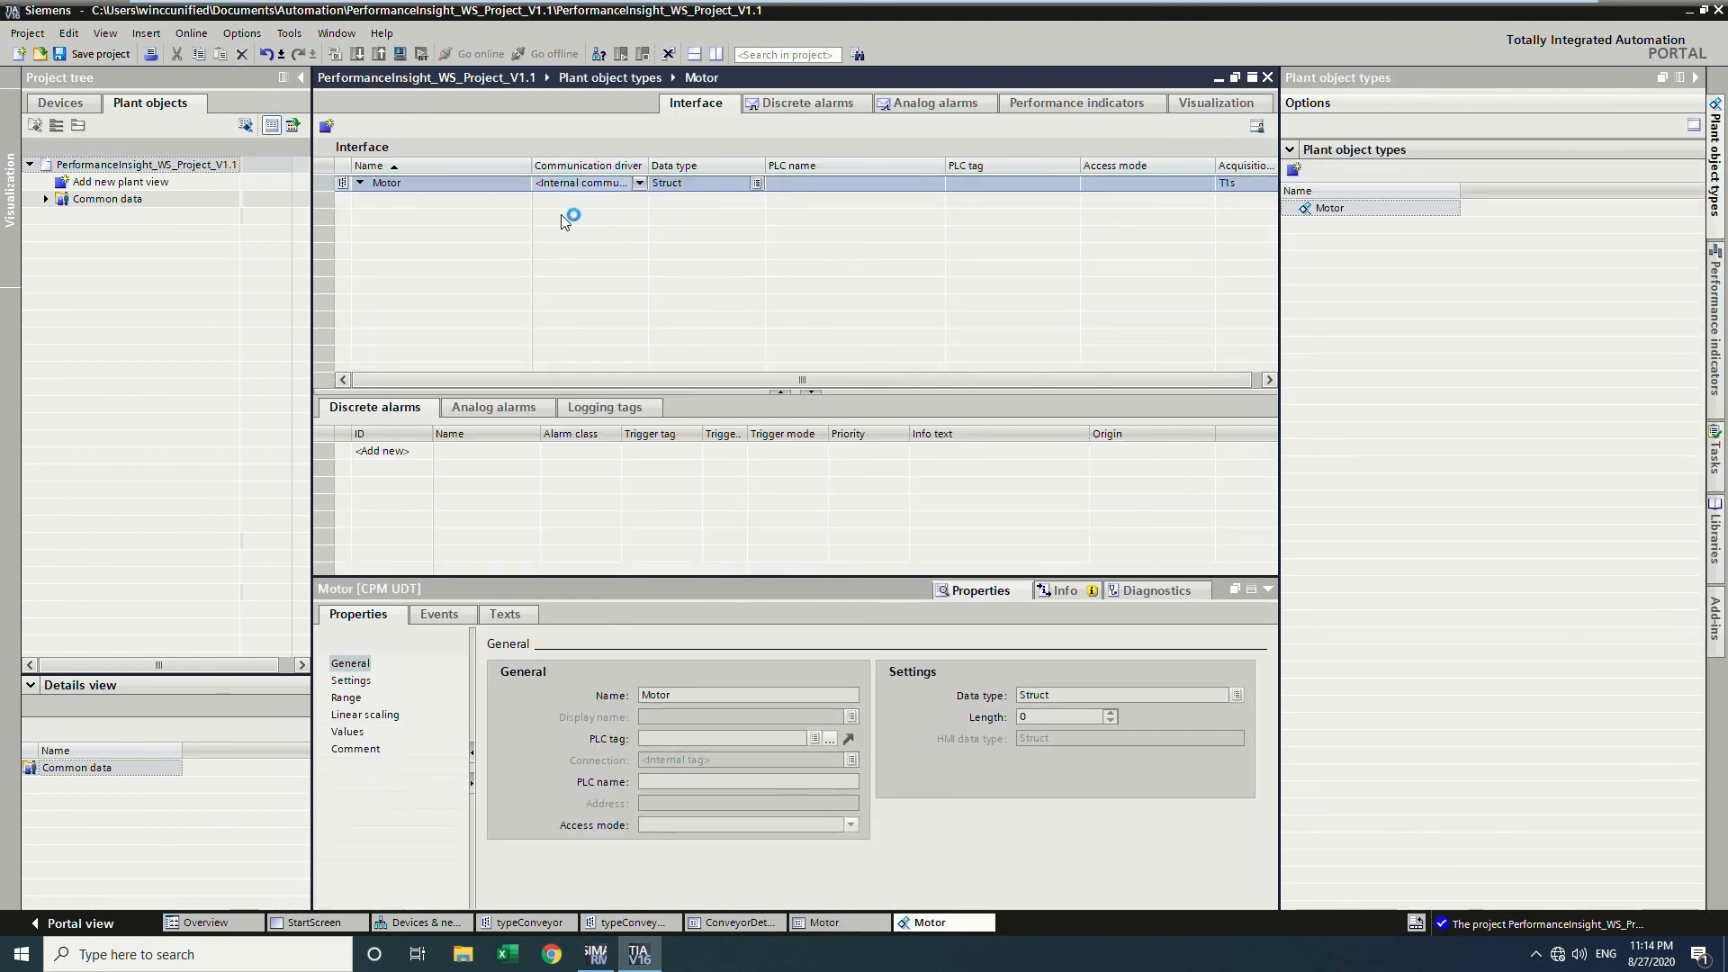
double_click(436, 203)
right_click(442, 204)
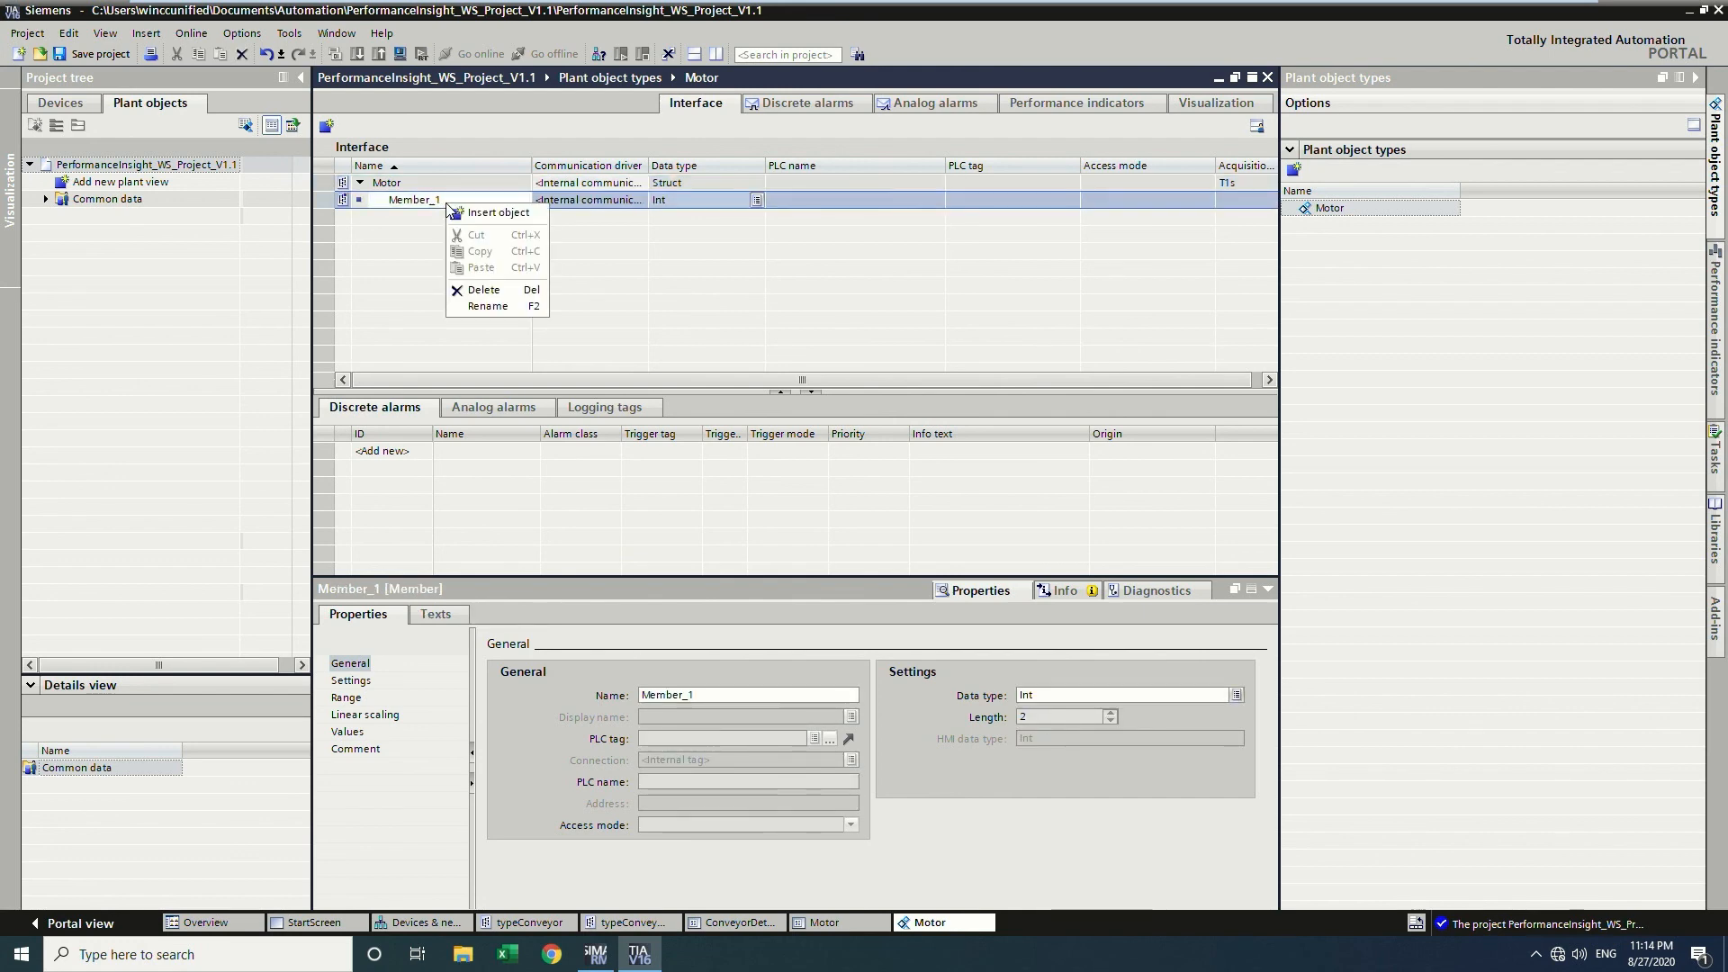
left_click(467, 213)
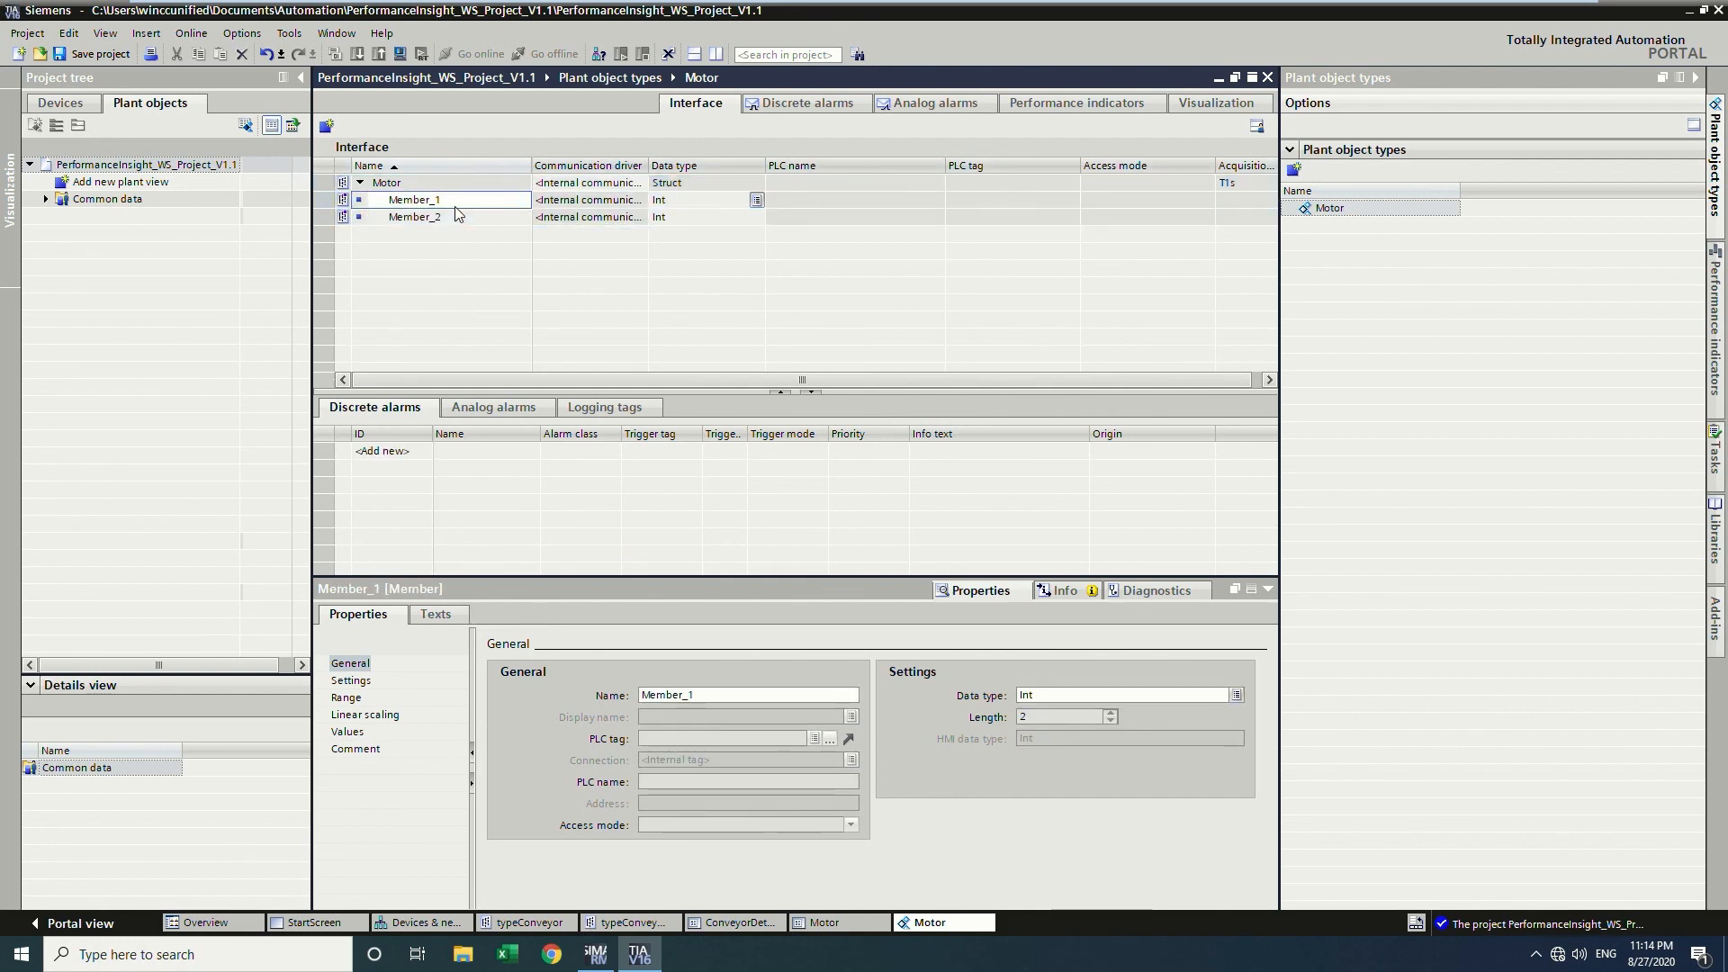
Name the first interface member On_Off with data type Bool, and the second one rotation with data type Int.
type("On_Off")
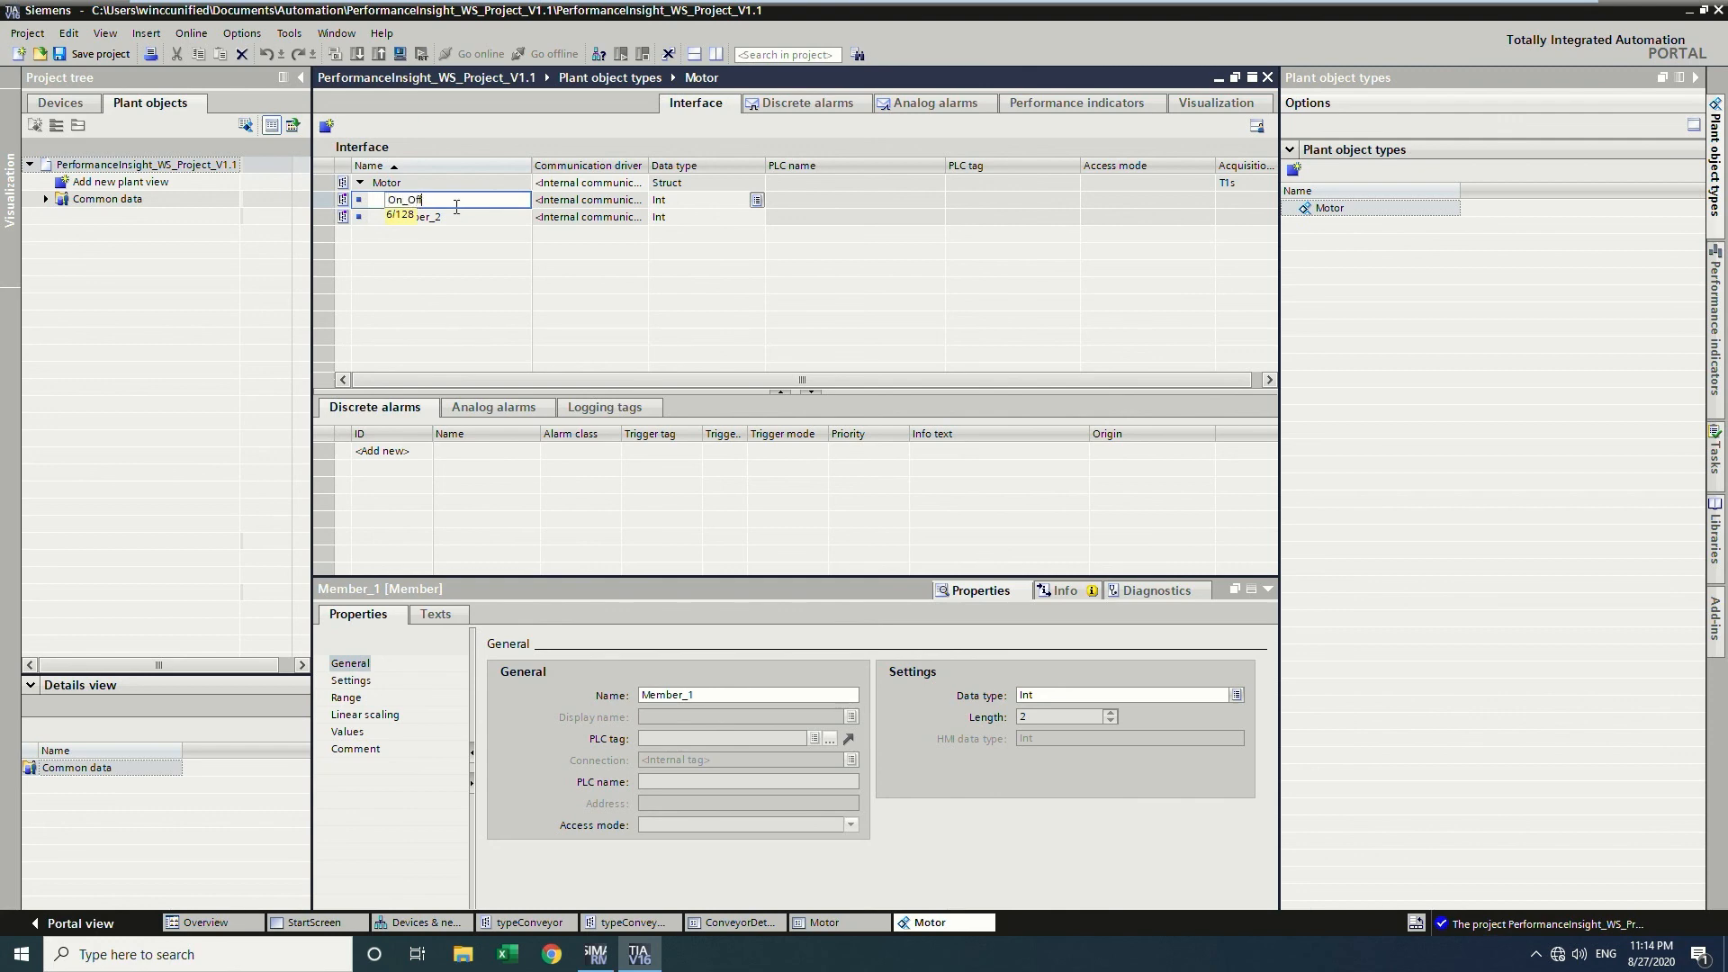
key("Tab")
type("Bool")
left_click(455, 216)
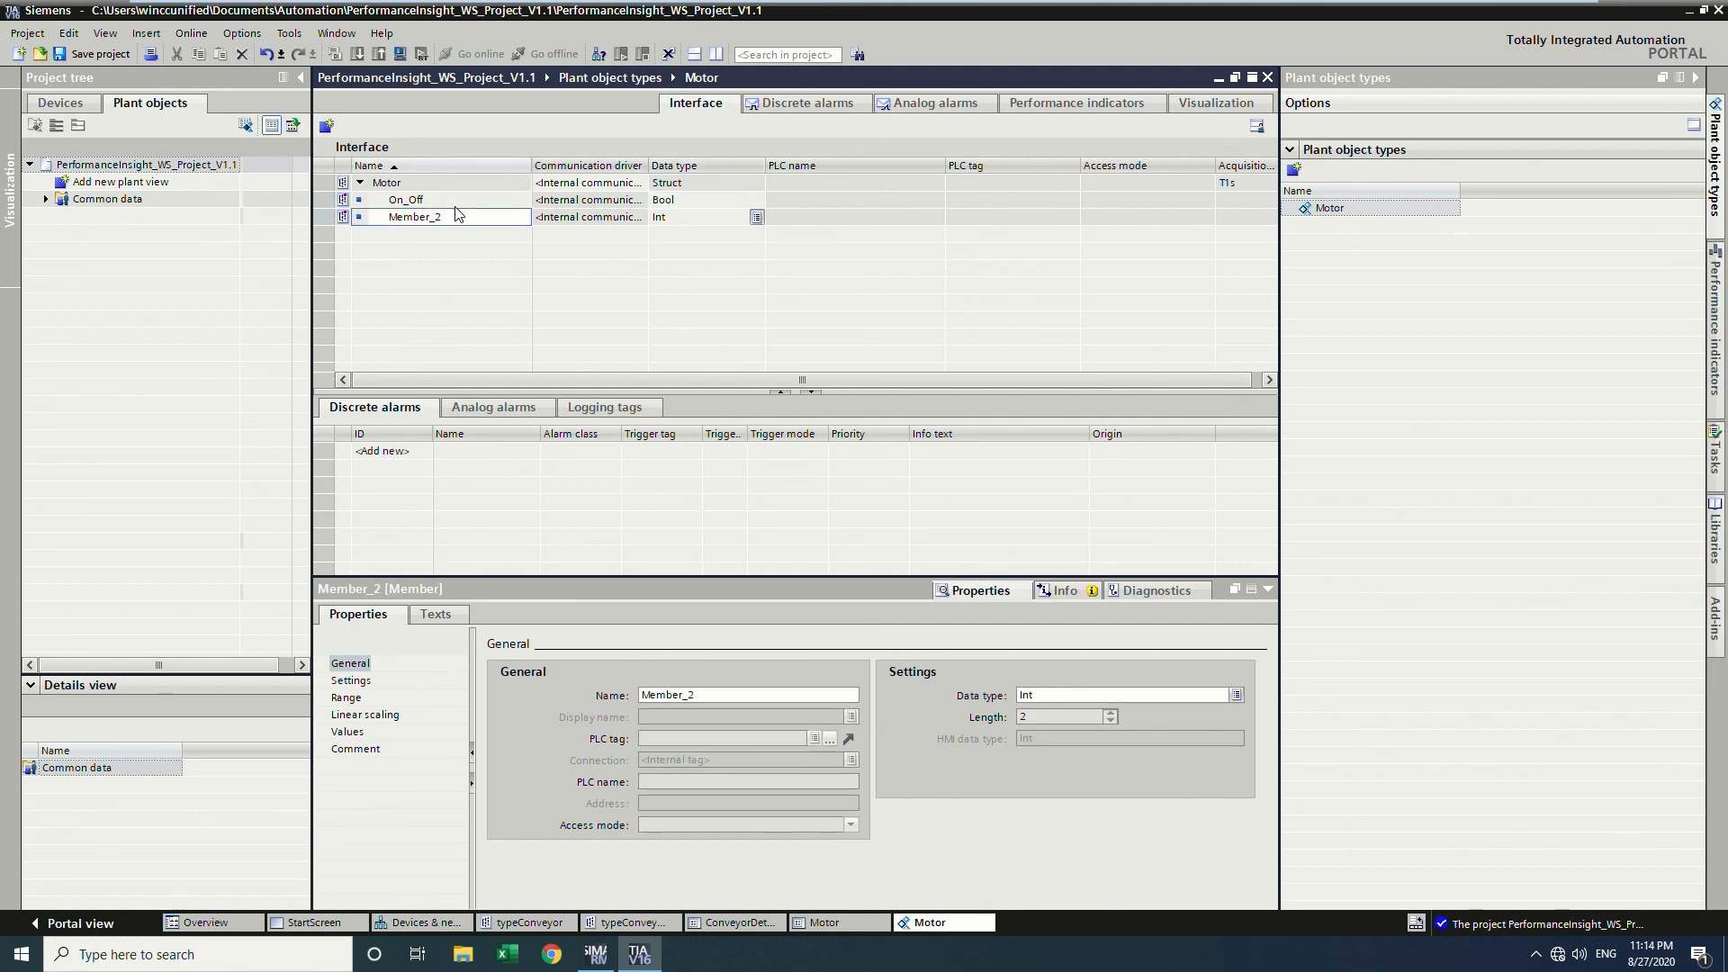
left_click(462, 221)
type("rotation")
key("Tab")
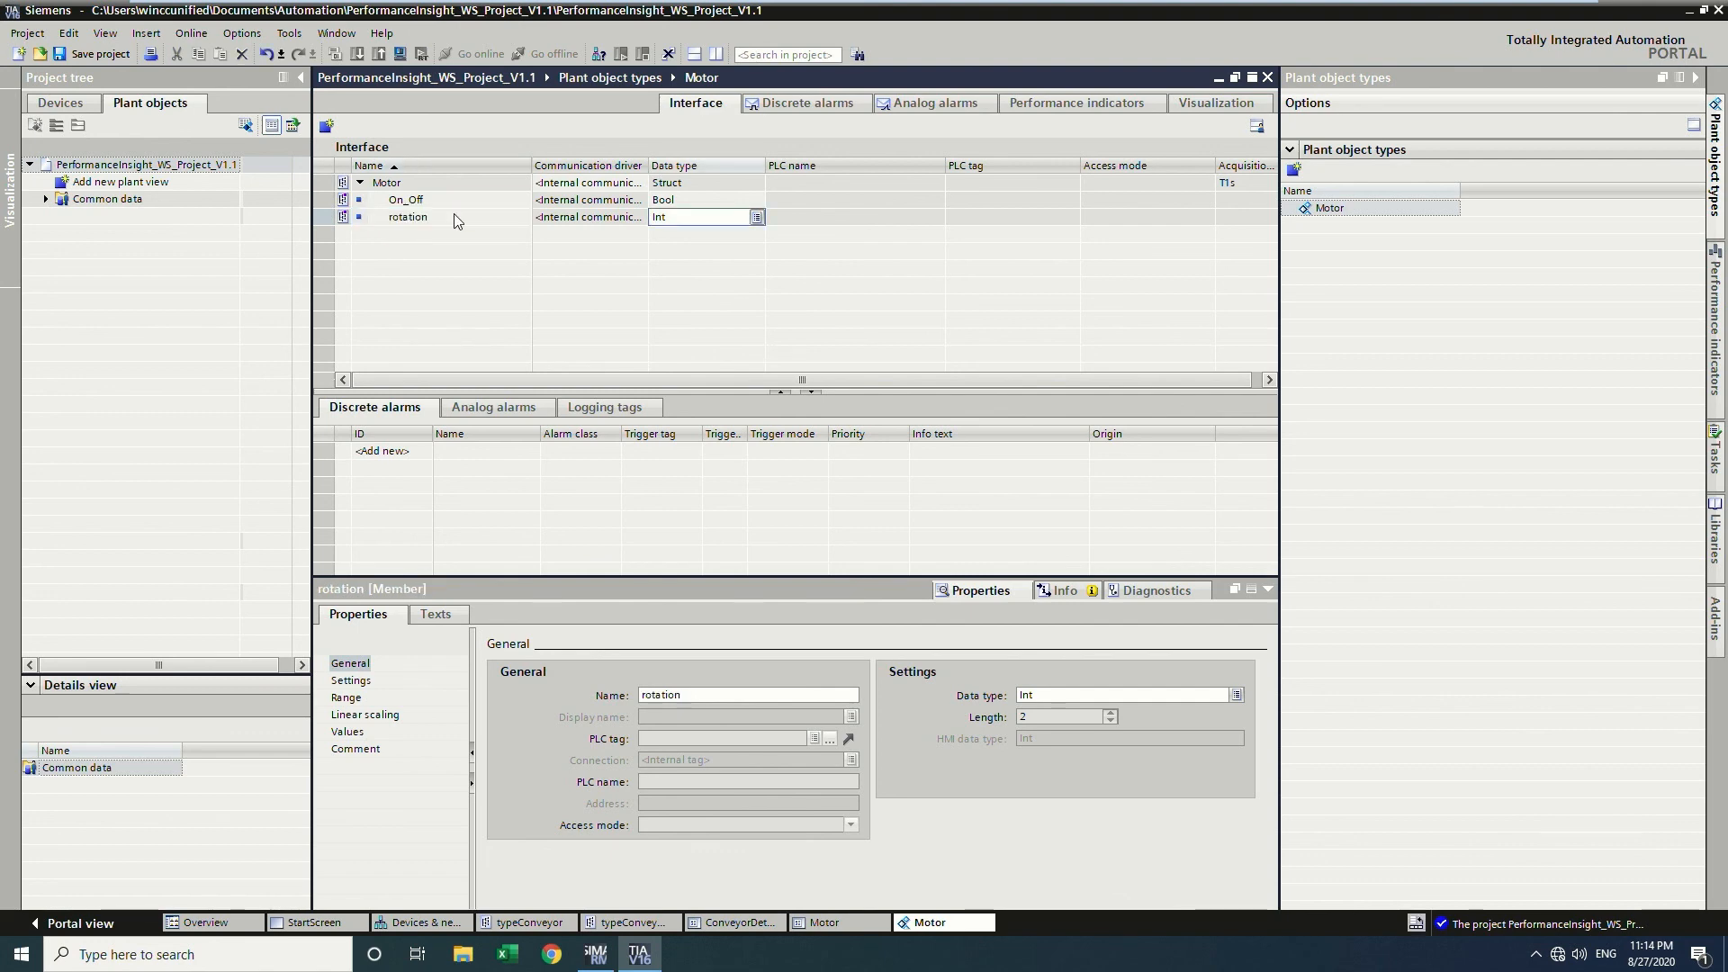
Add an analog alarm for the rotation member with limit 1 and limit mode Equal.
left_click(483, 407)
left_click(384, 453)
left_click(384, 452)
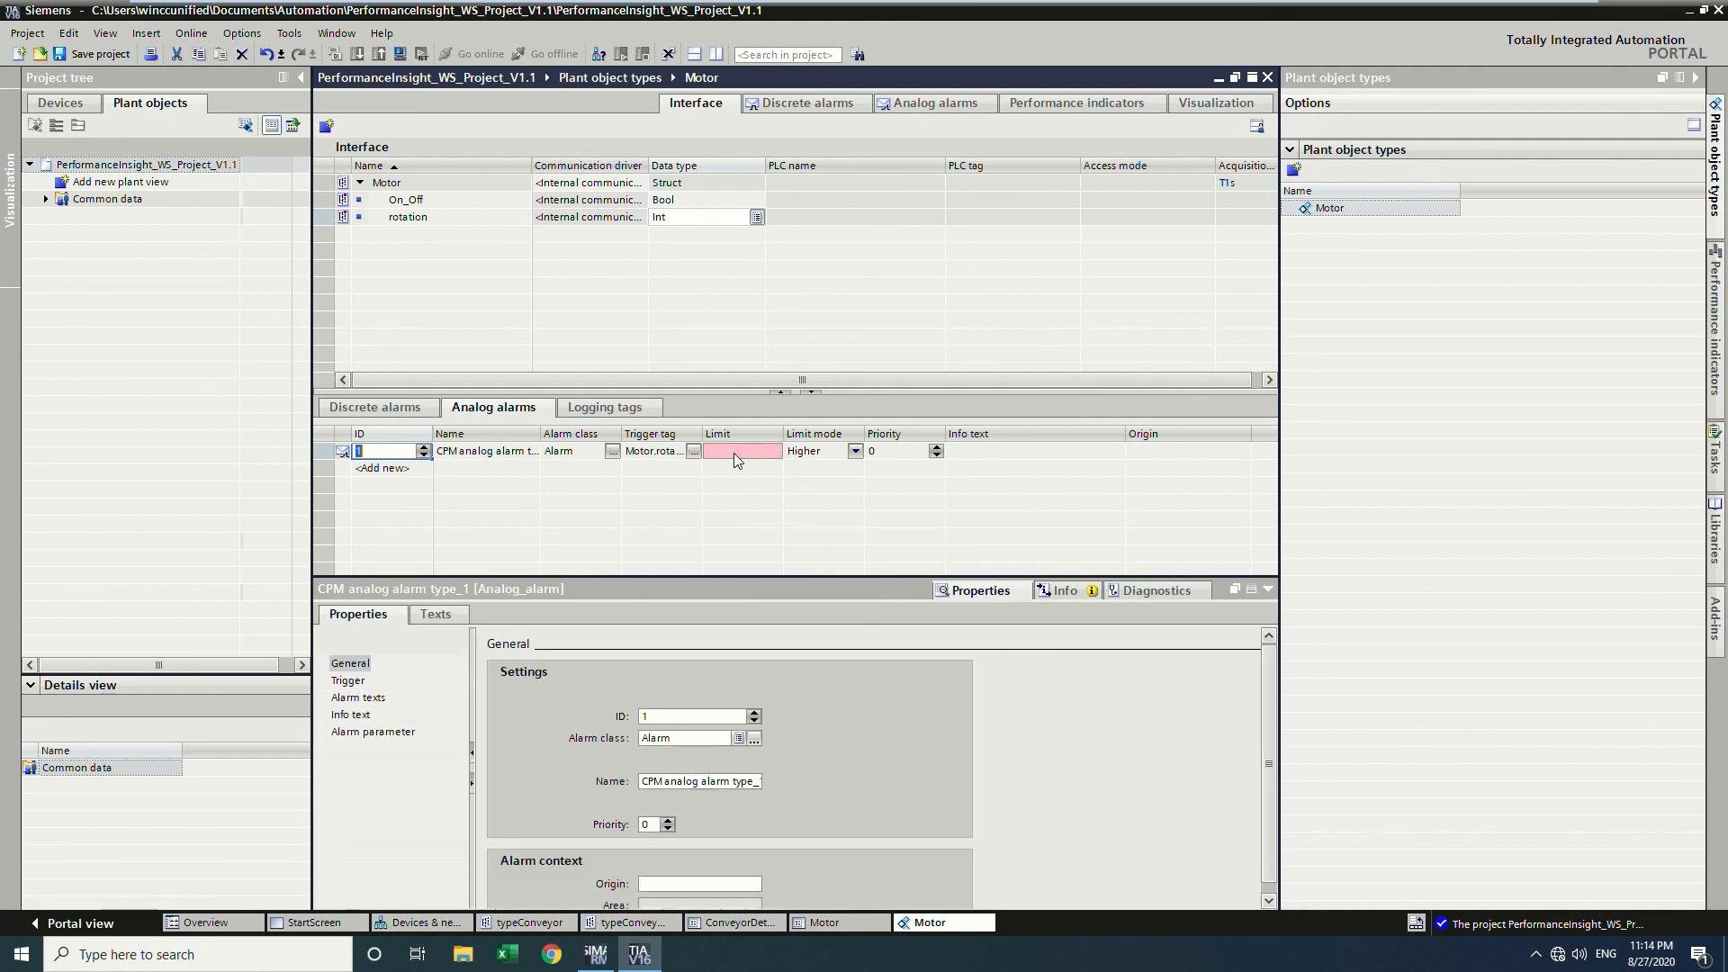
type("1")
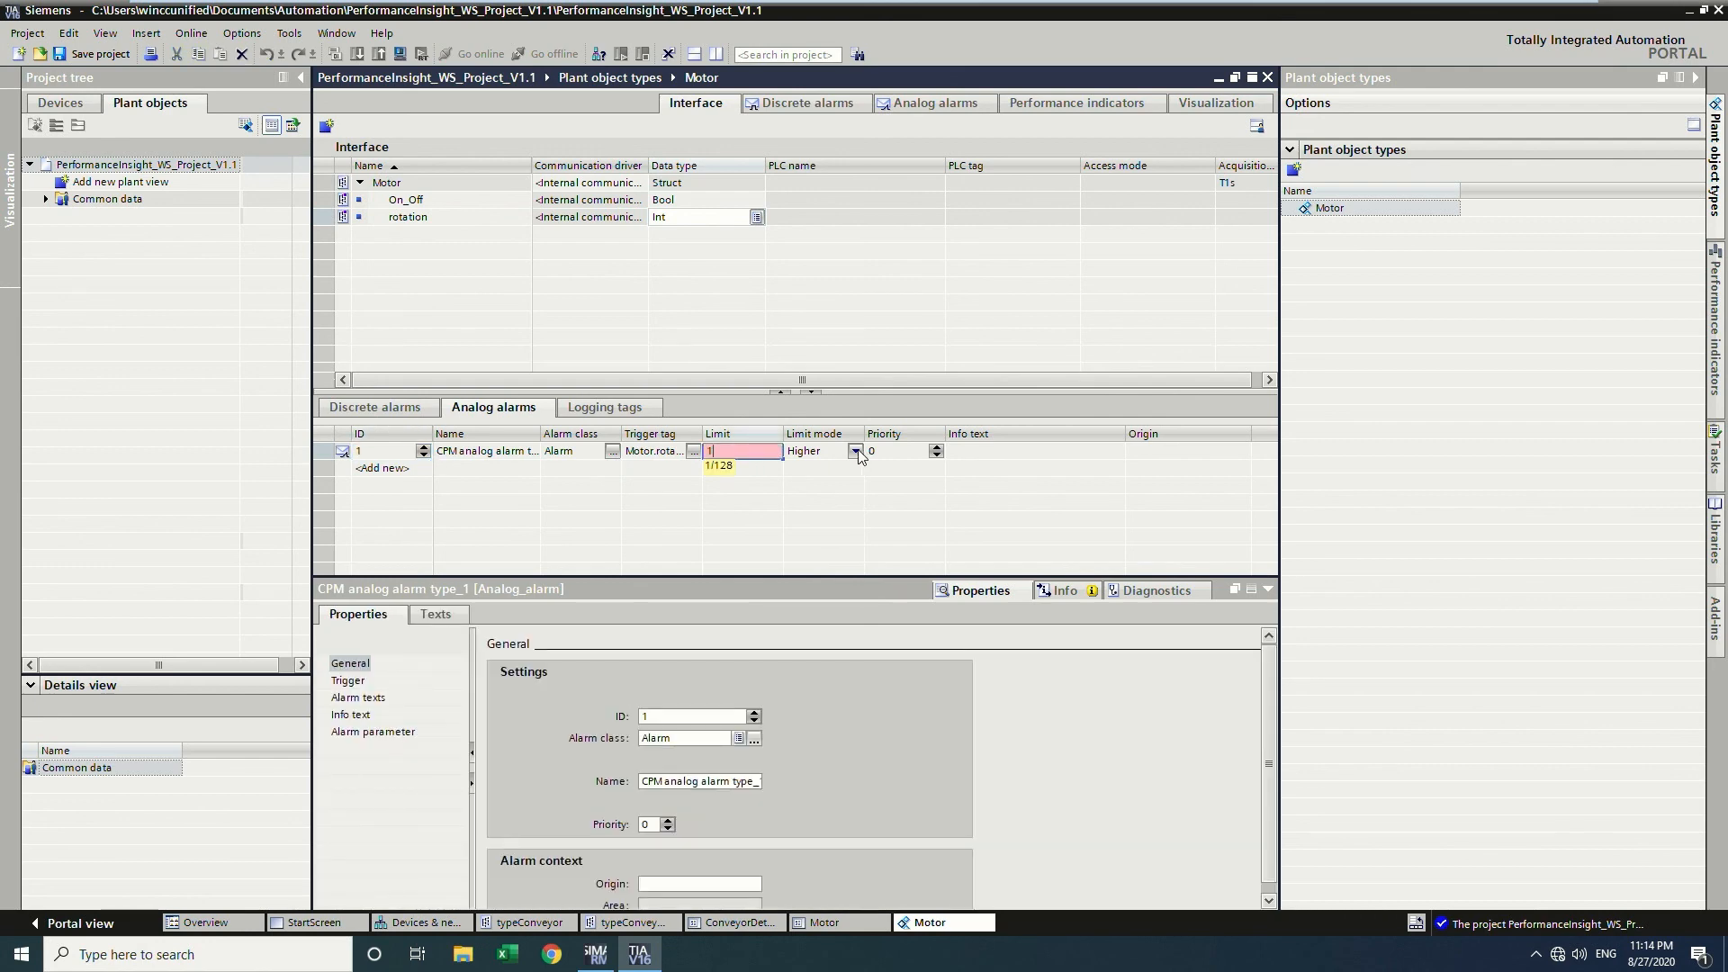
key("Tab")
left_click(856, 450)
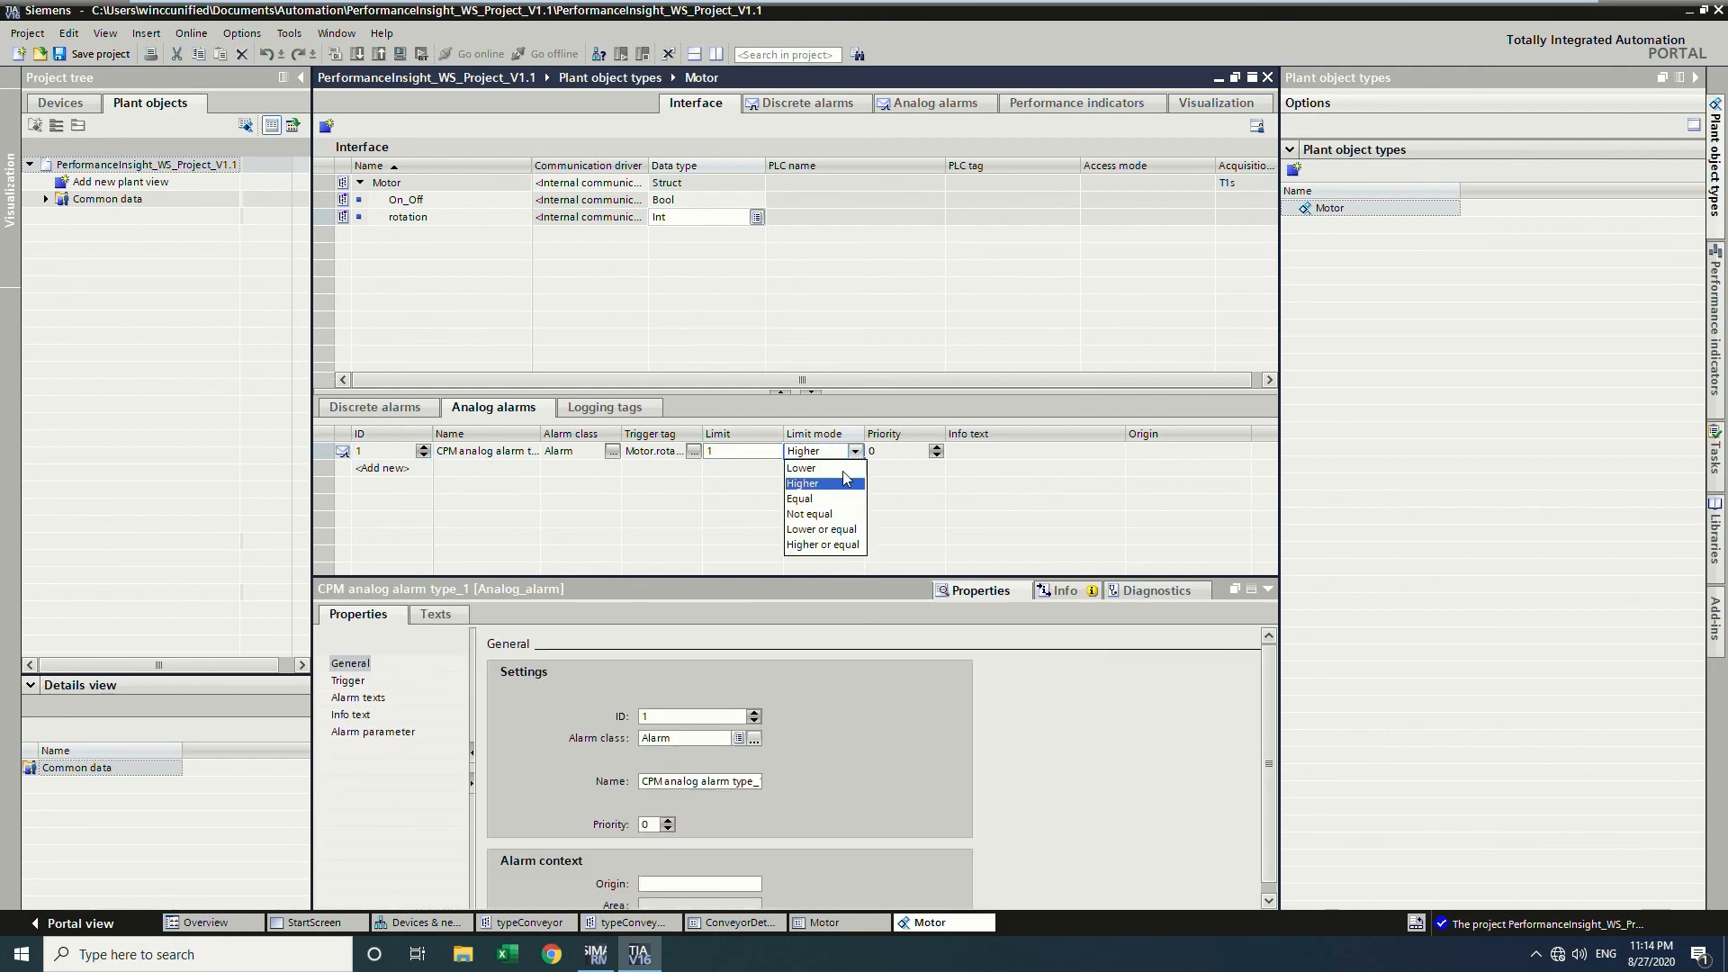
left_click(833, 502)
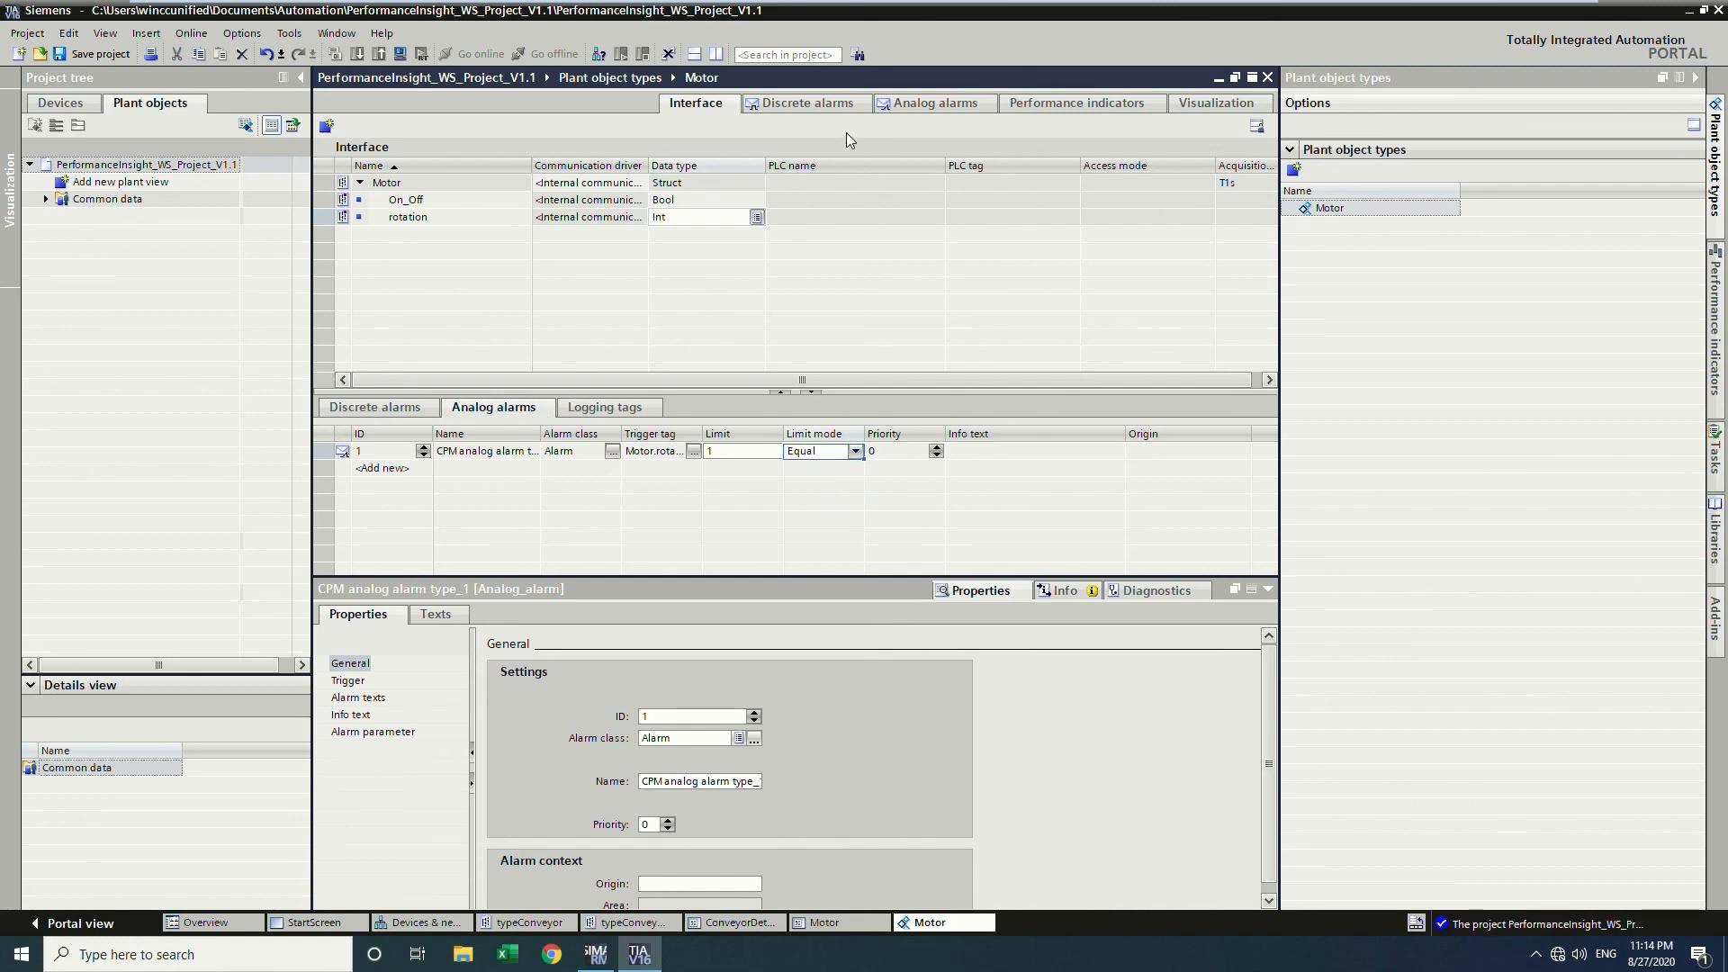
double_click(409, 468)
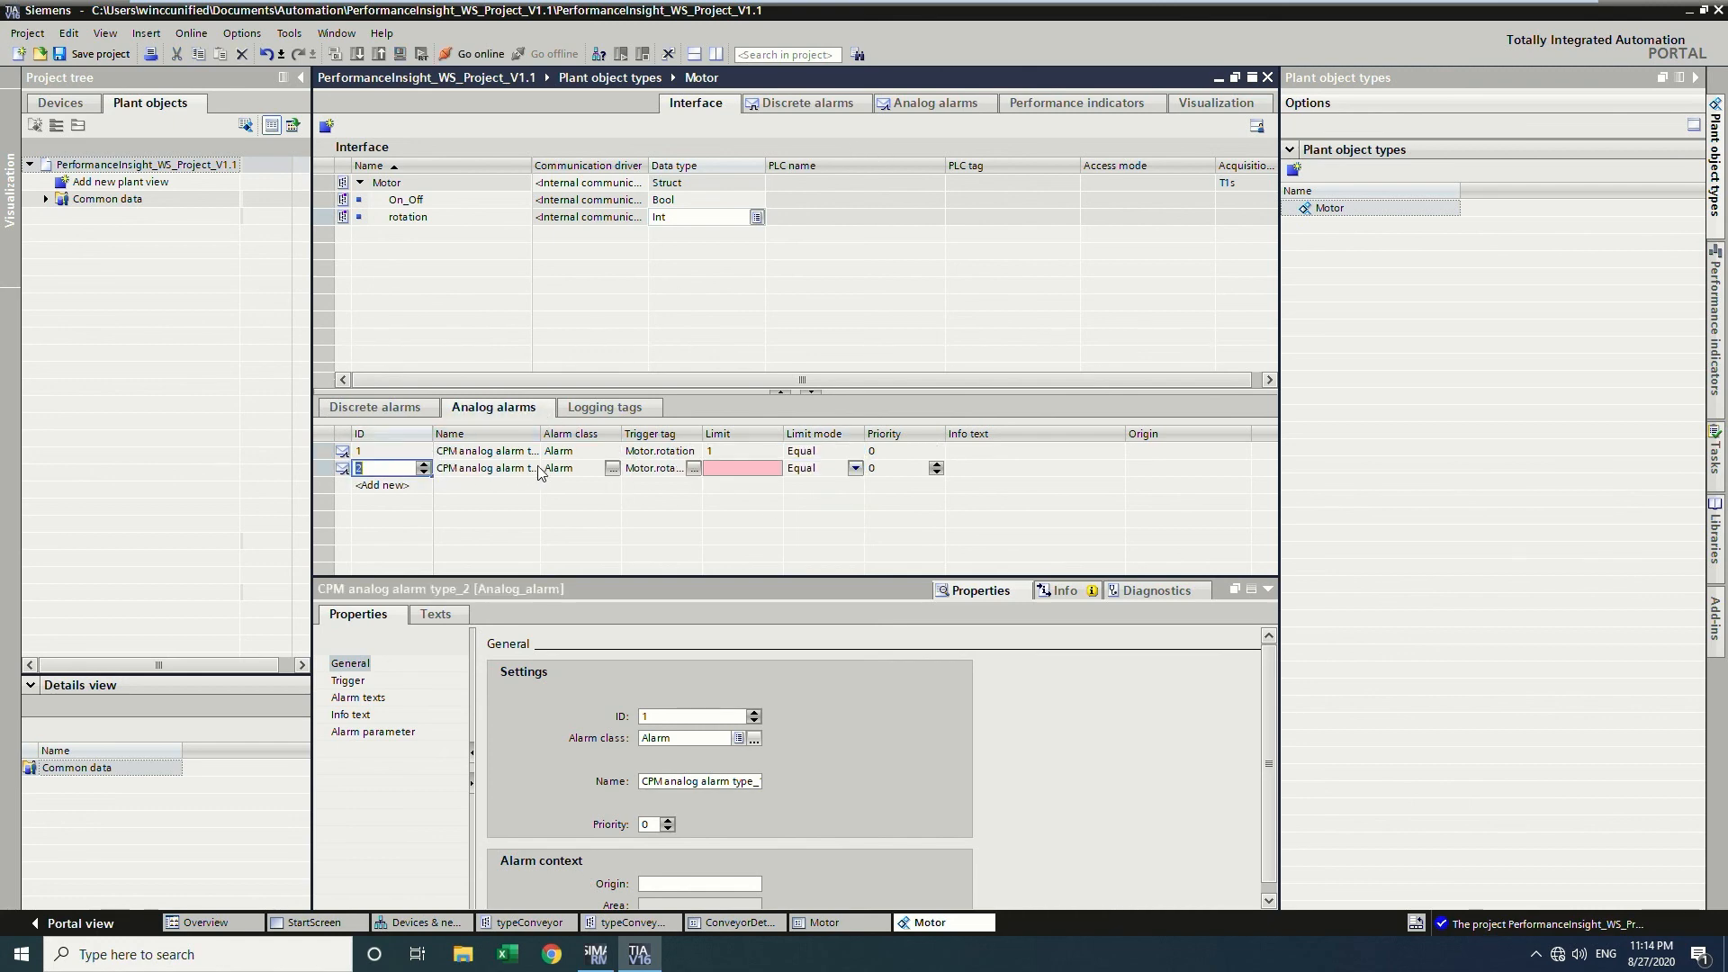
left_click(701, 468)
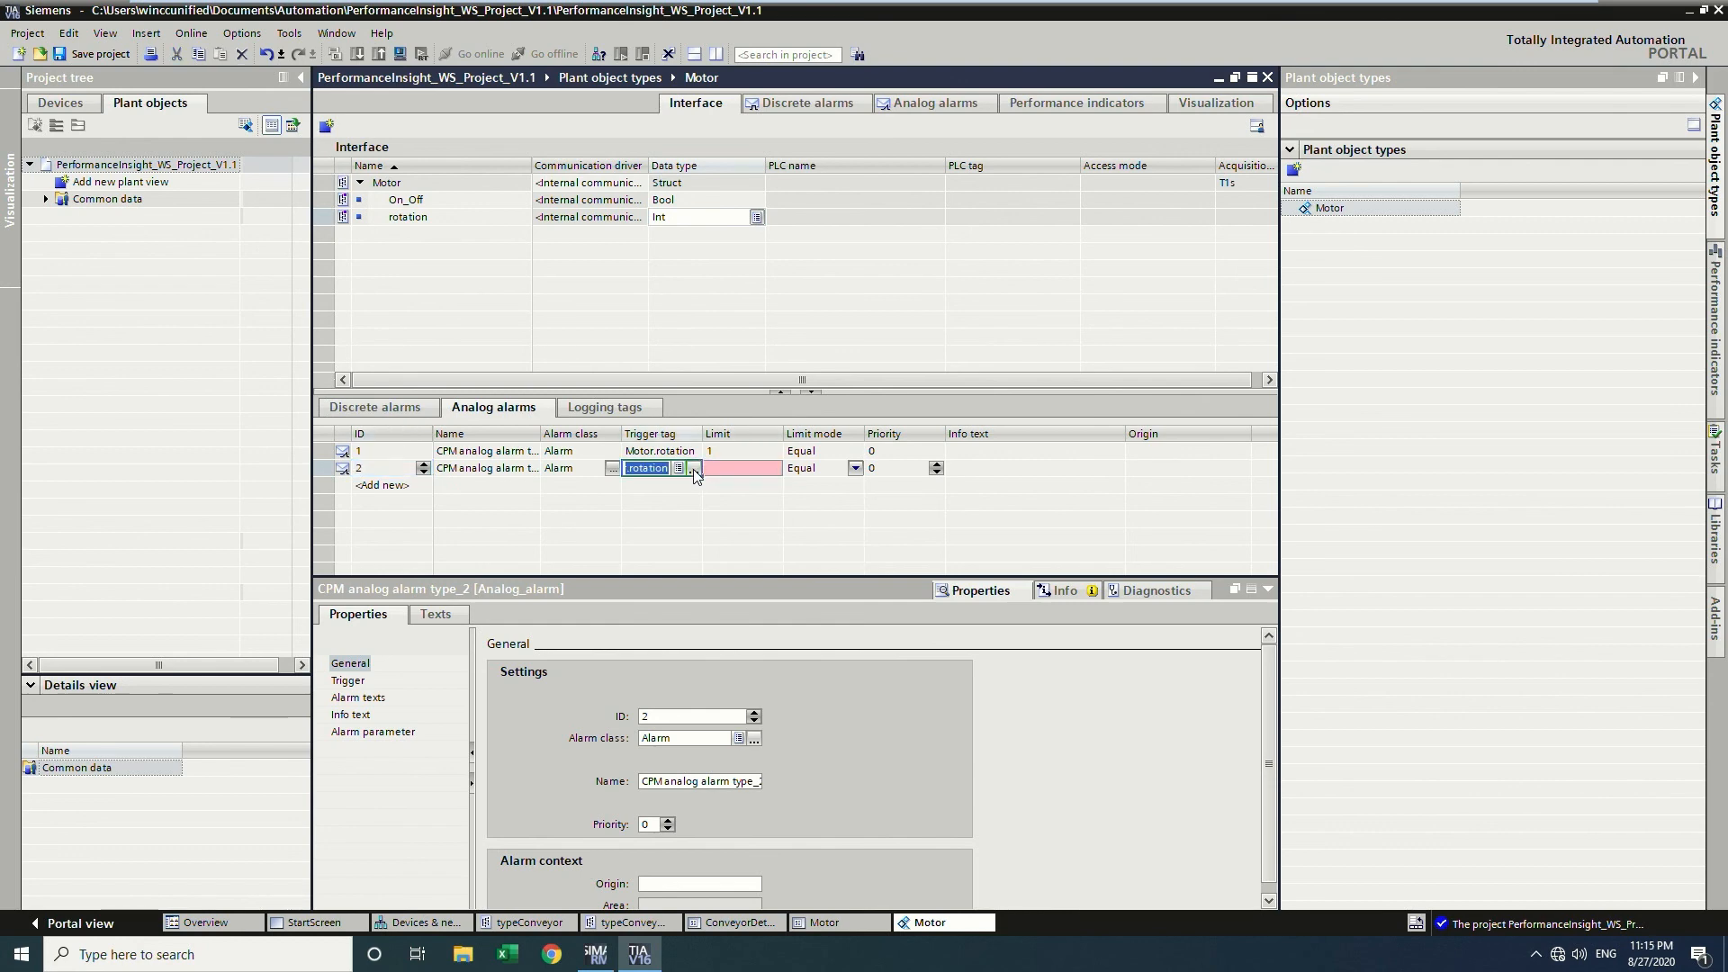
left_click(694, 468)
key("Return")
left_click(324, 475)
key("Delete")
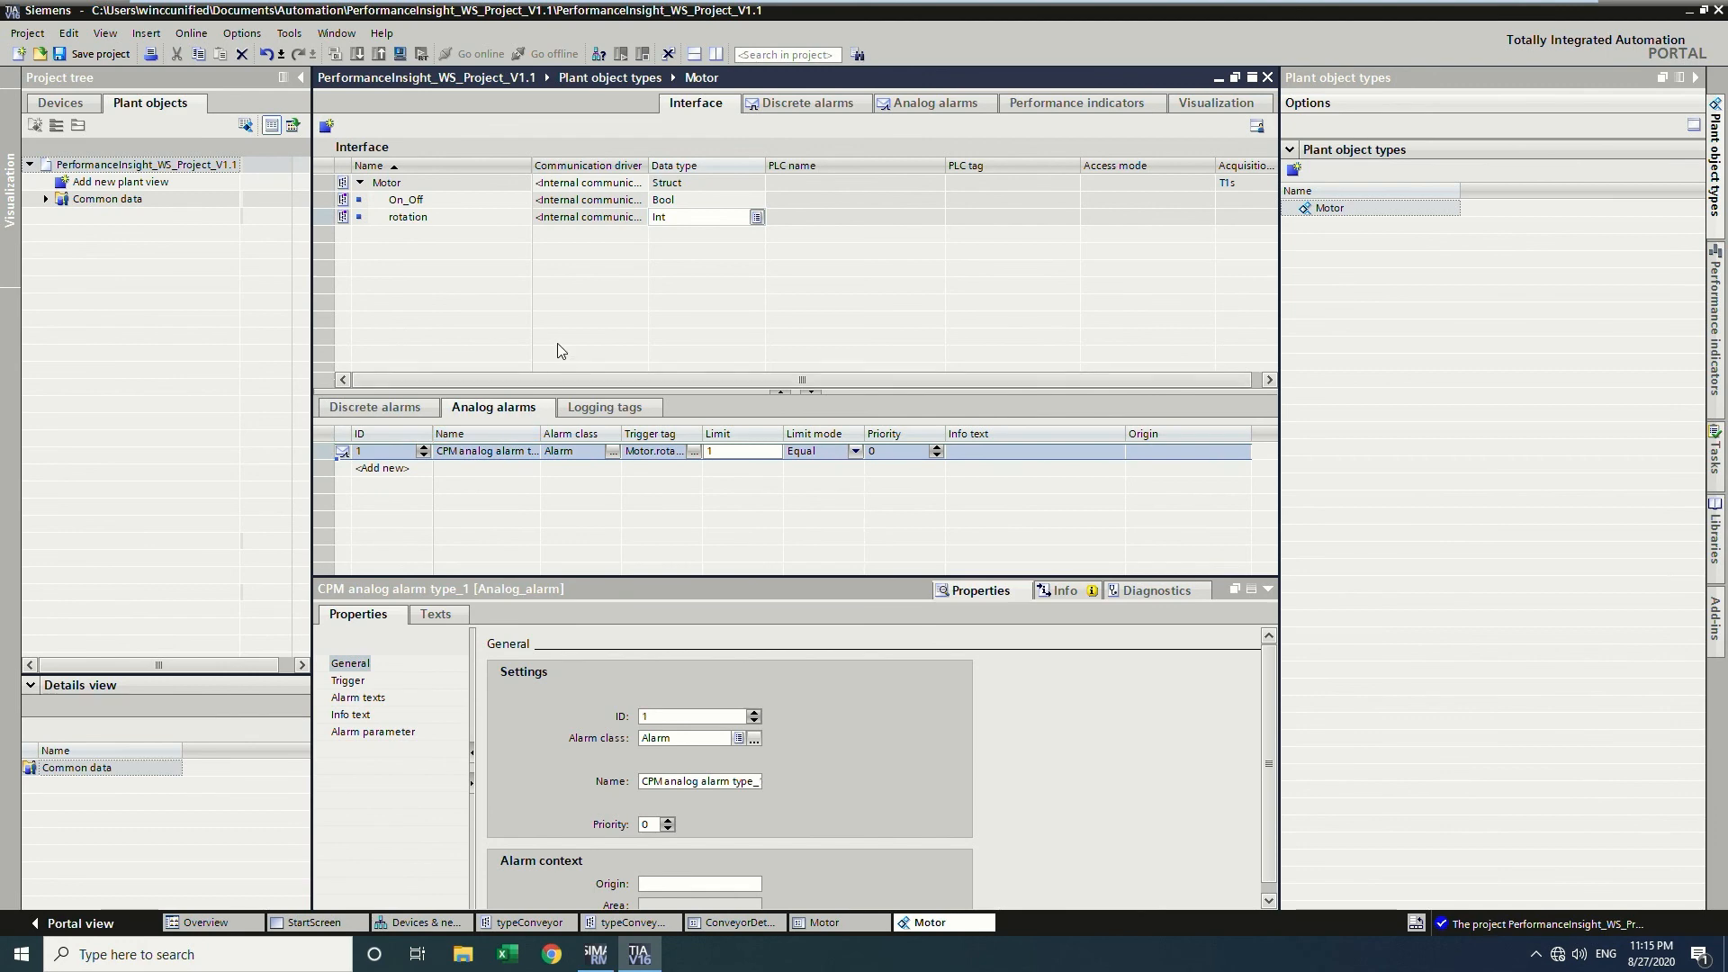
Assign the Motor faceplate type to the Motor plant object type's visualization and expand its interface tags.
left_click(1206, 104)
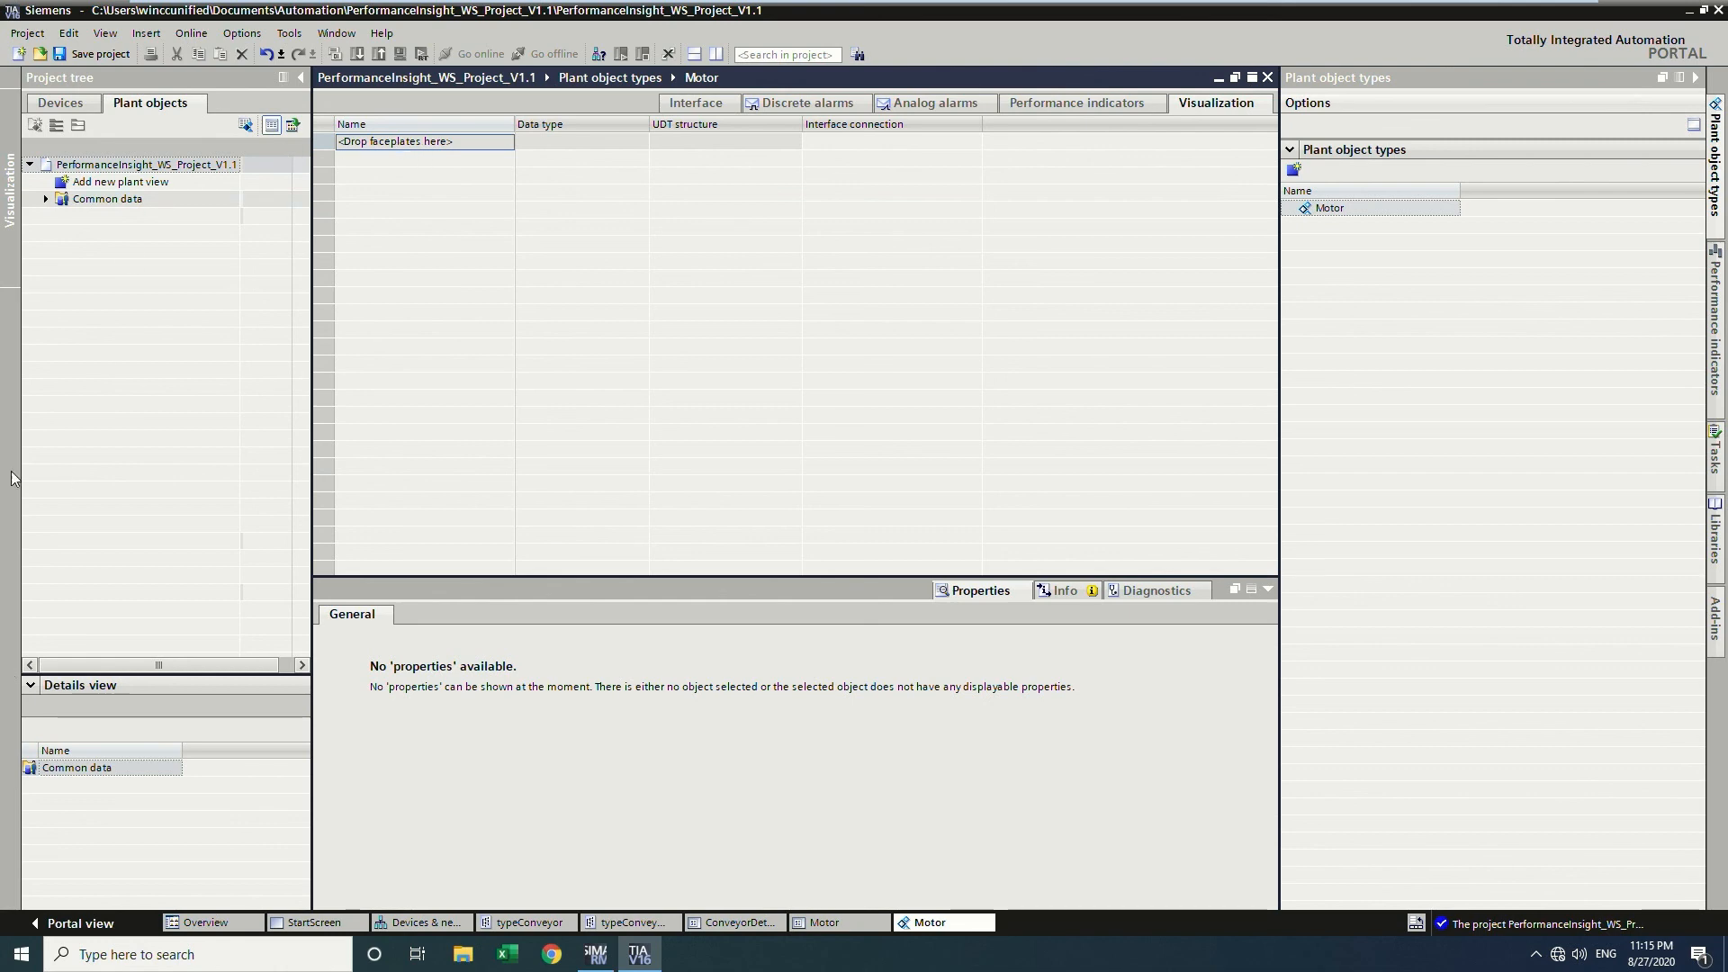
left_click(57, 102)
left_click(302, 608)
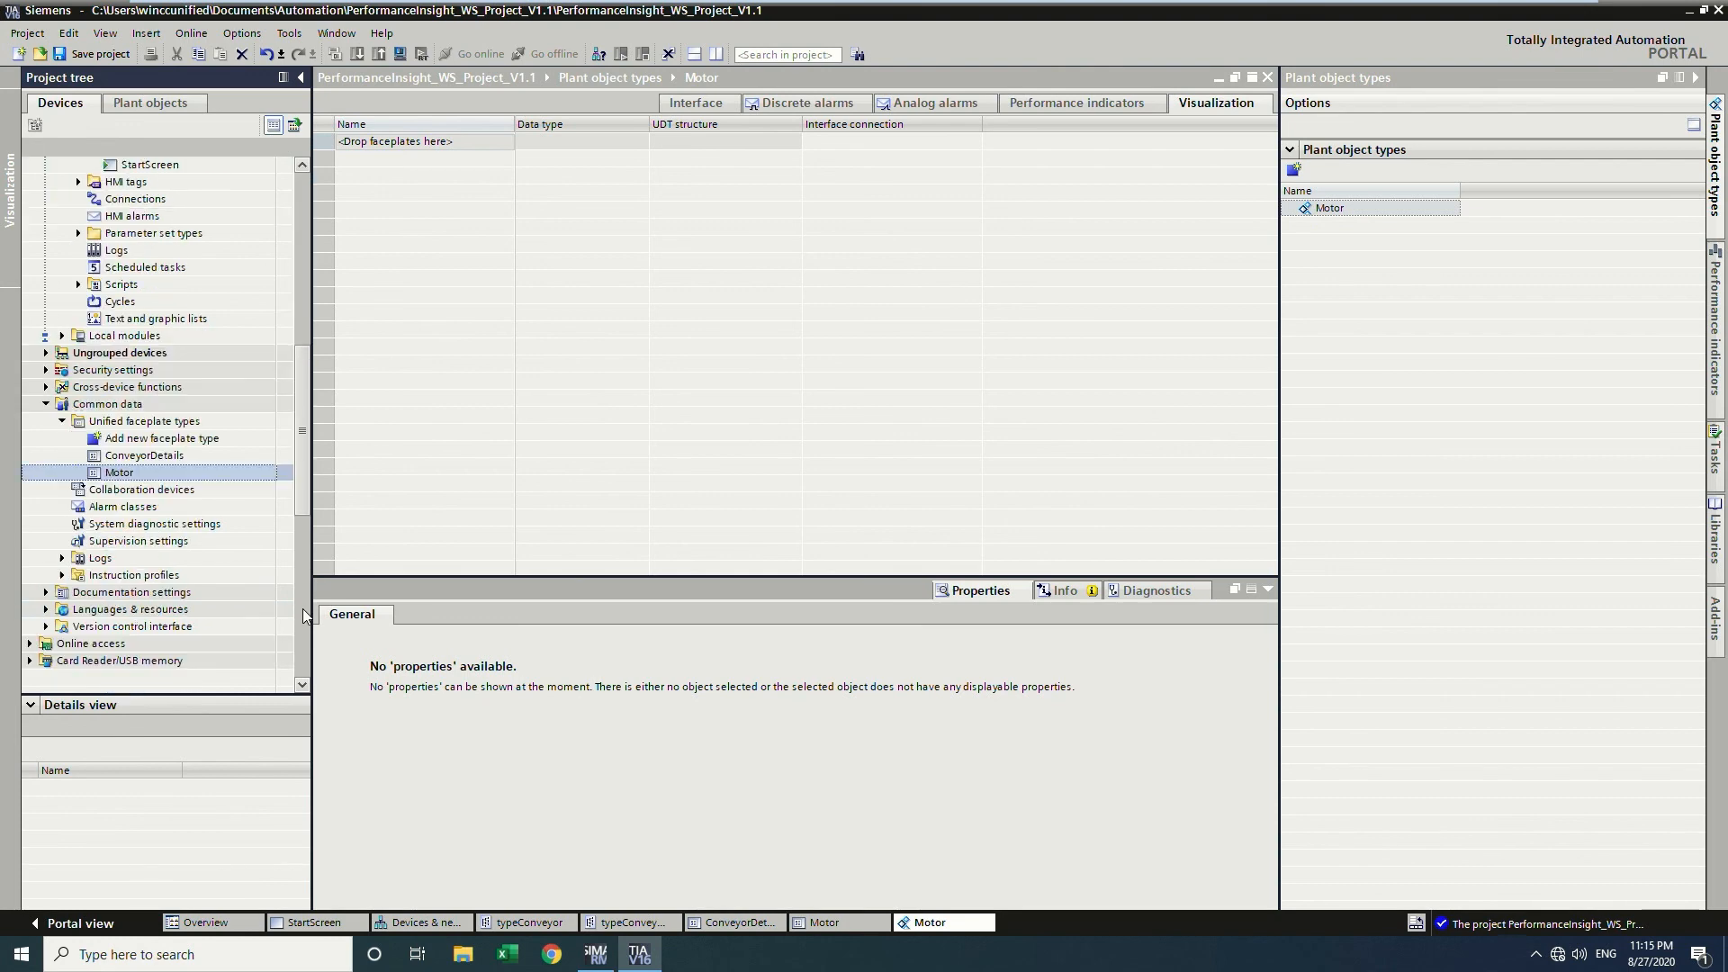
left_click_drag(144, 472, 414, 153)
left_click(342, 142)
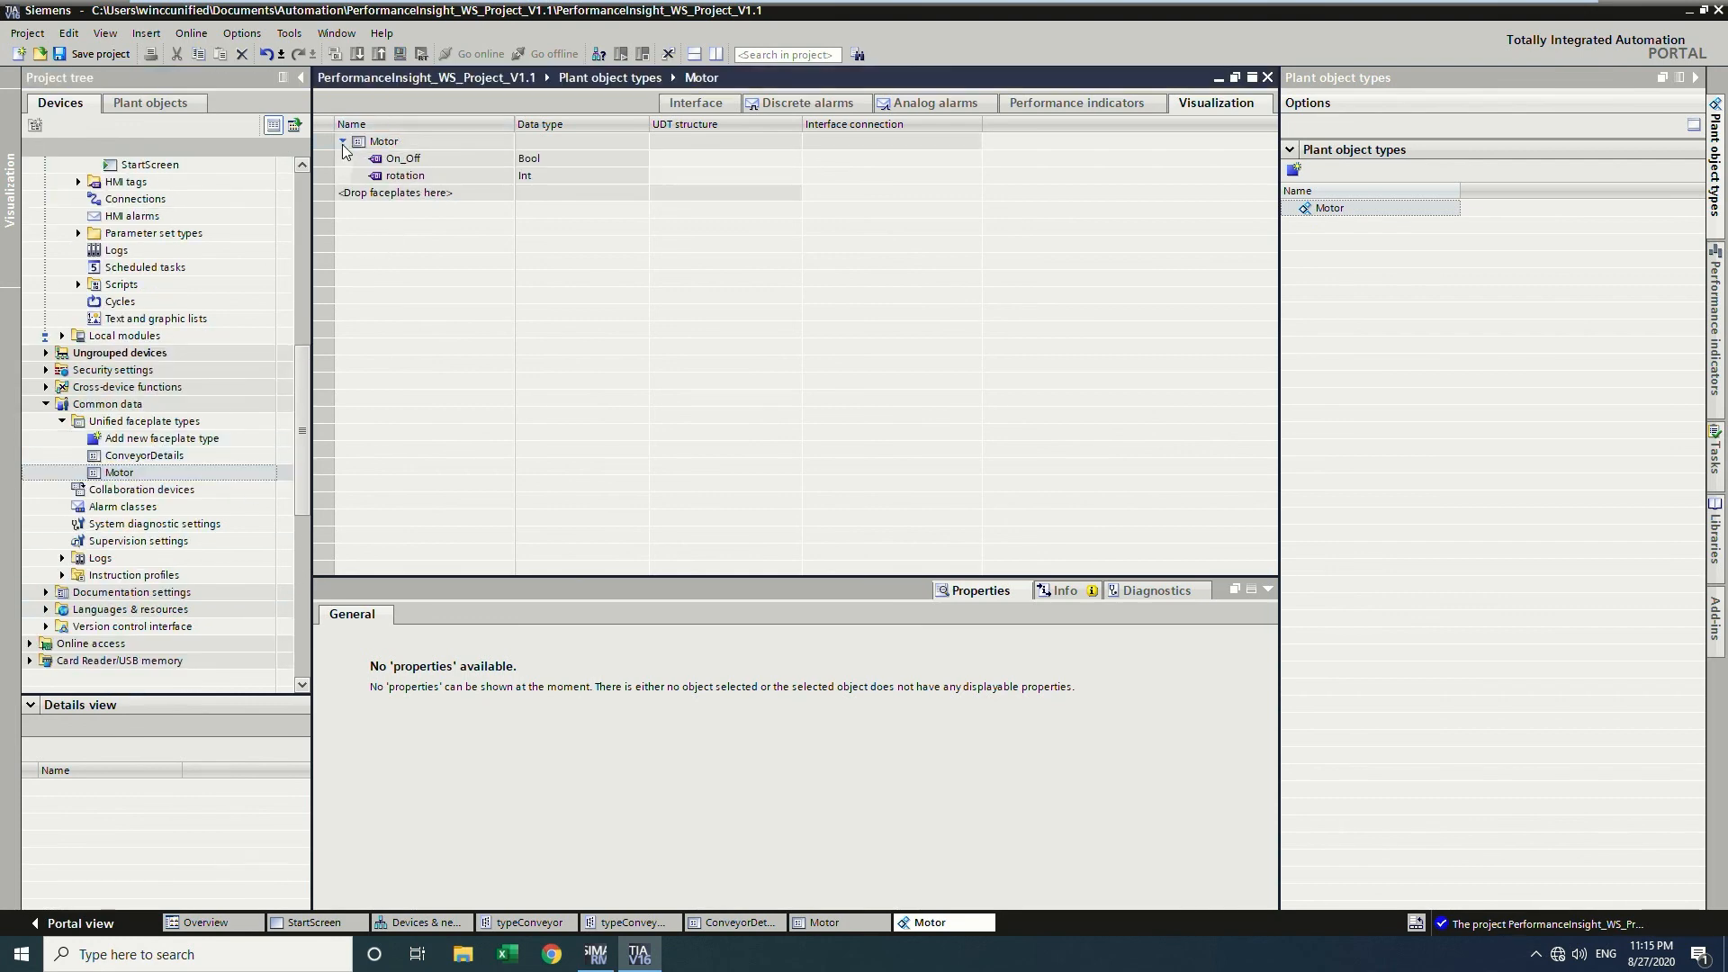
Connect the Motor faceplate's On_Off and rotation tags to Motor.On_Off and Motor.rotation, and return to the object type's interface.
left_click(855, 157)
left_click(972, 160)
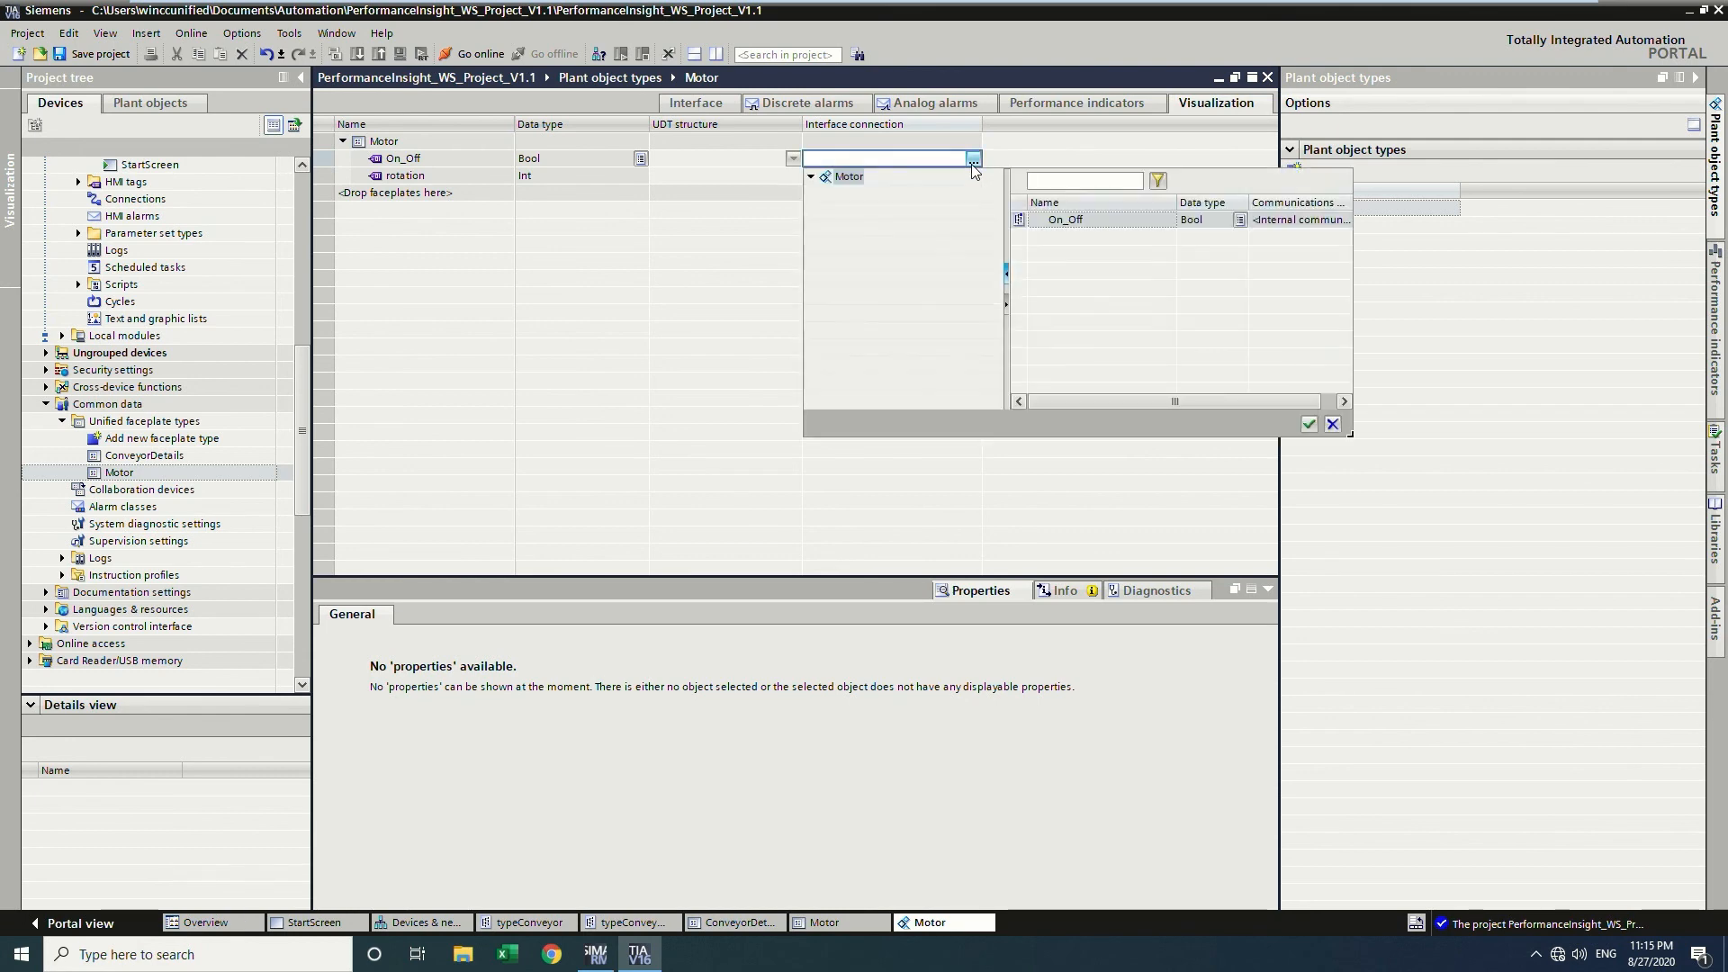
double_click(1083, 218)
left_click(978, 176)
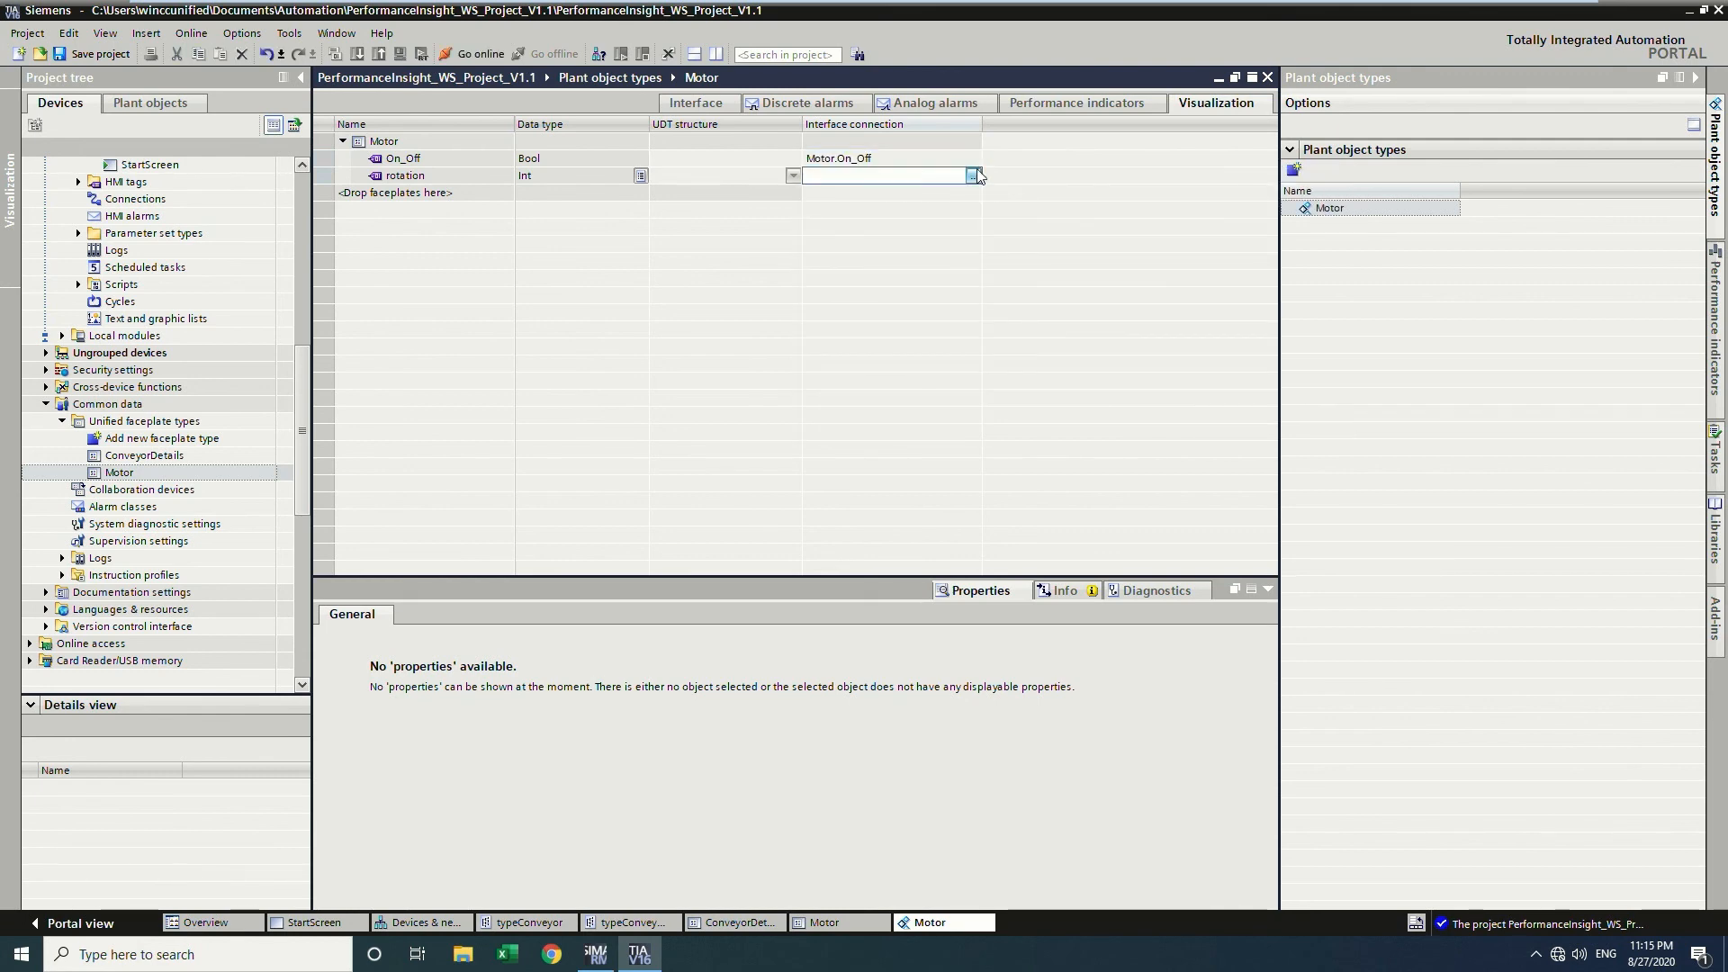
left_click(973, 175)
double_click(1080, 236)
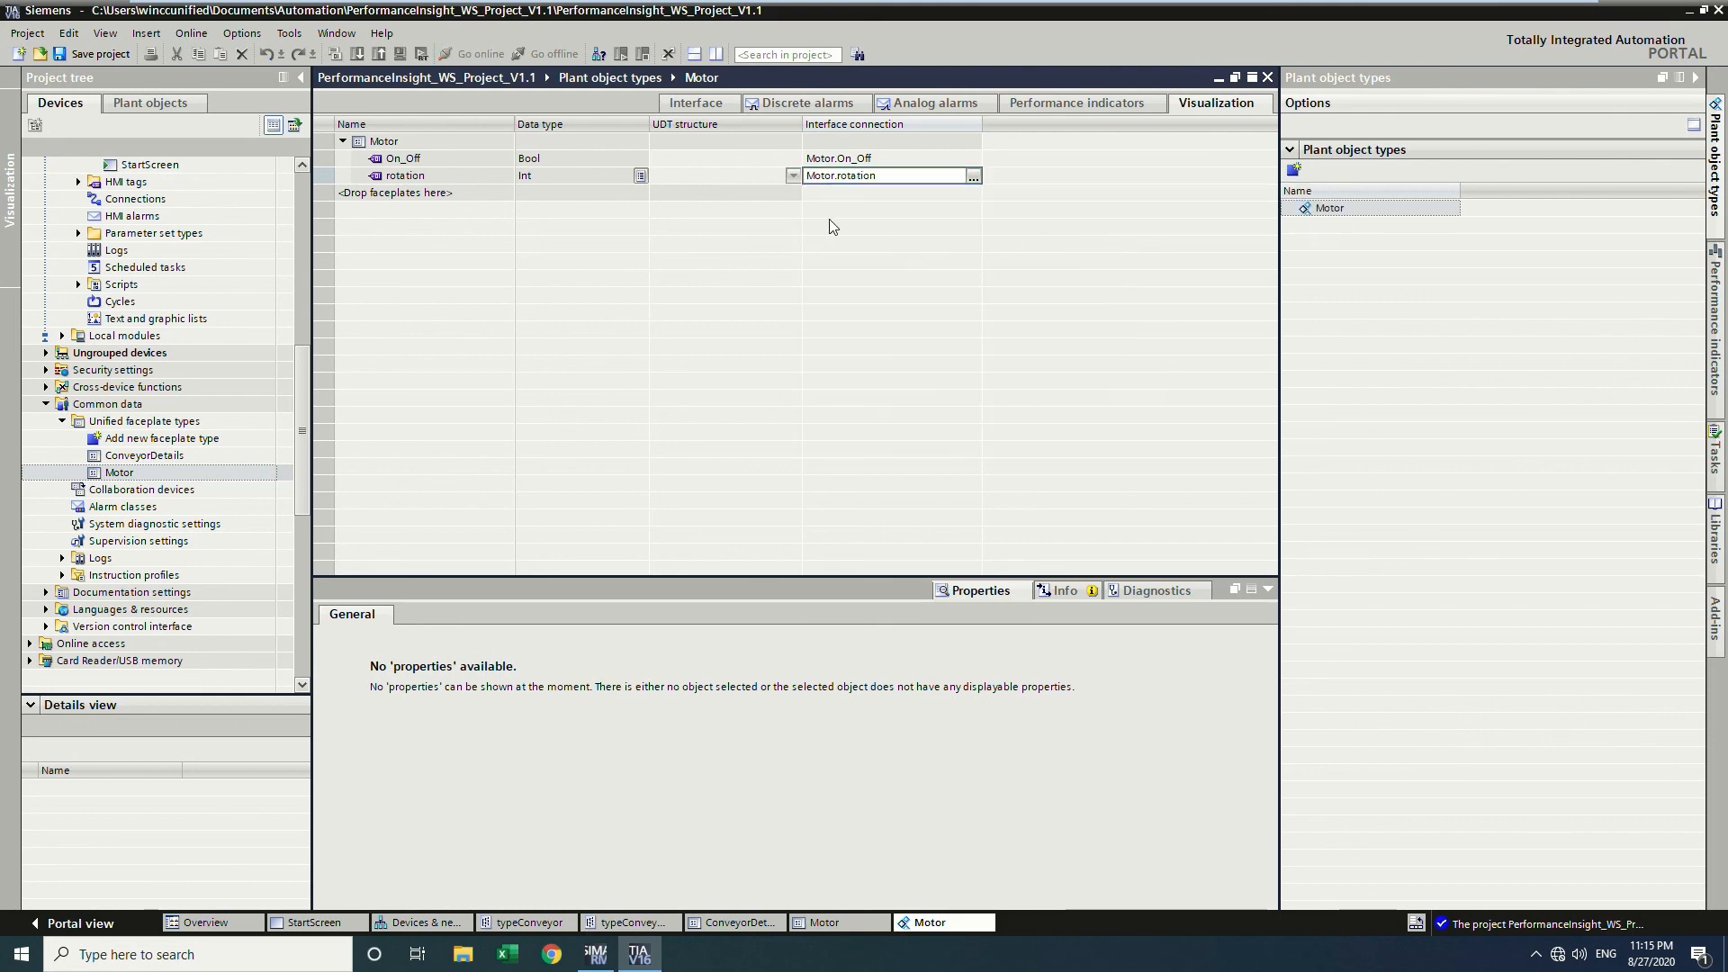
left_click(702, 105)
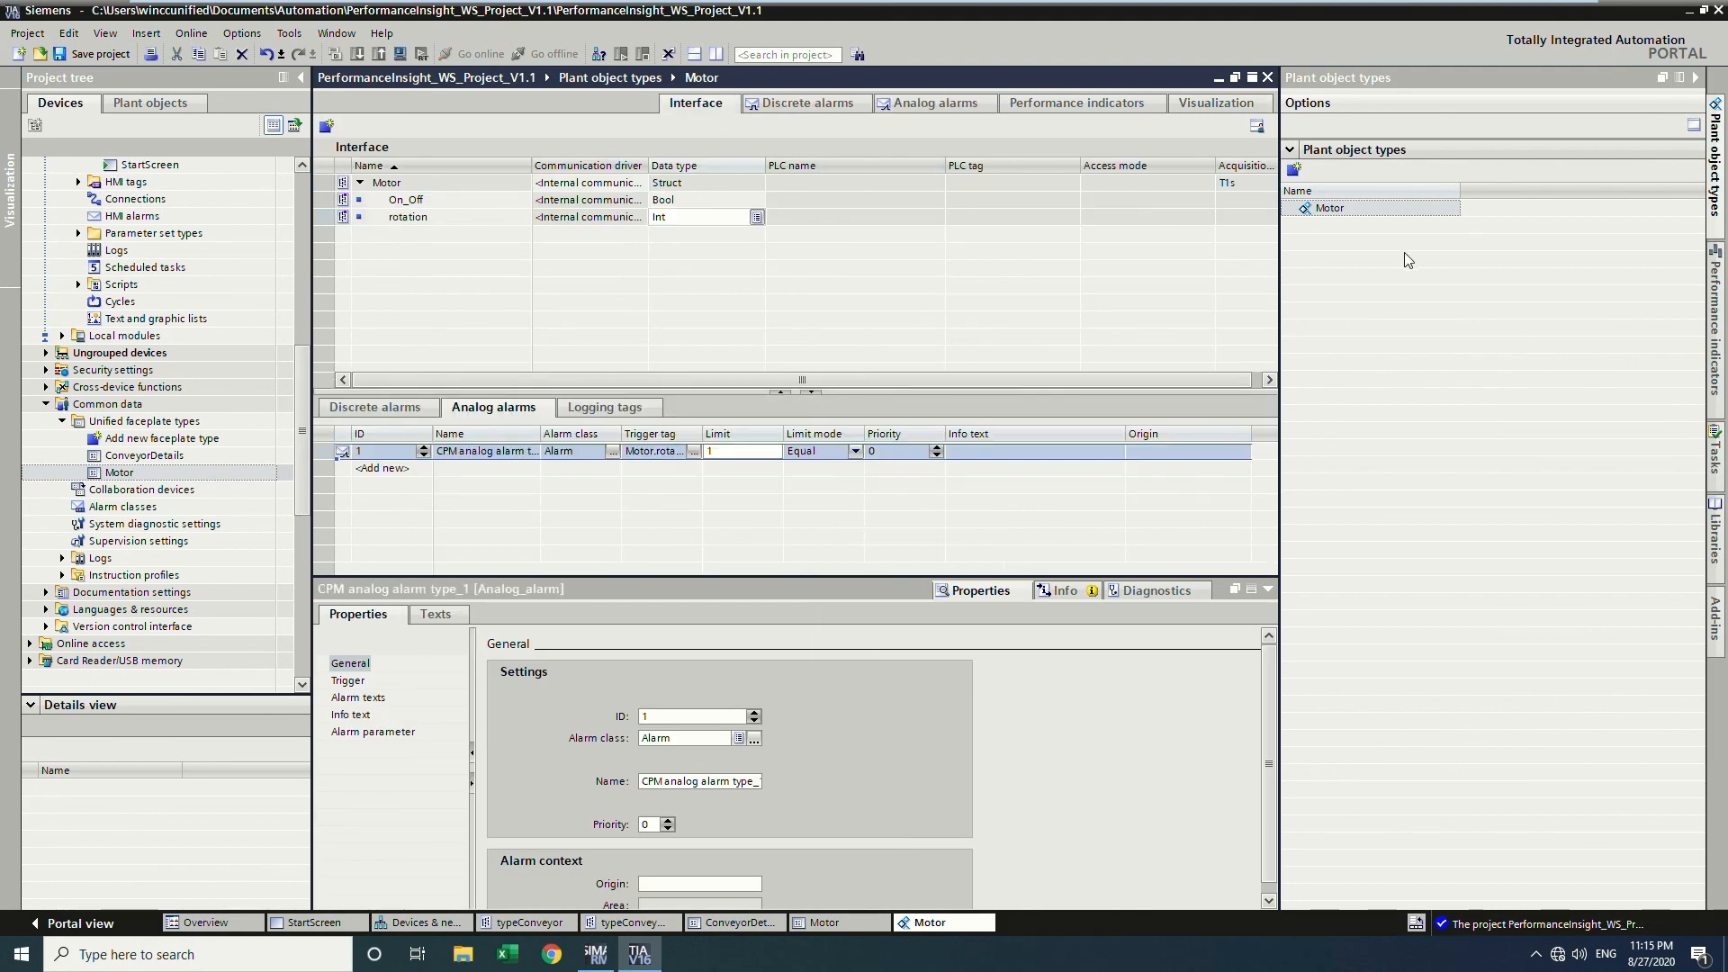
Add a second plant object type named Conveyor.
left_click(1325, 209)
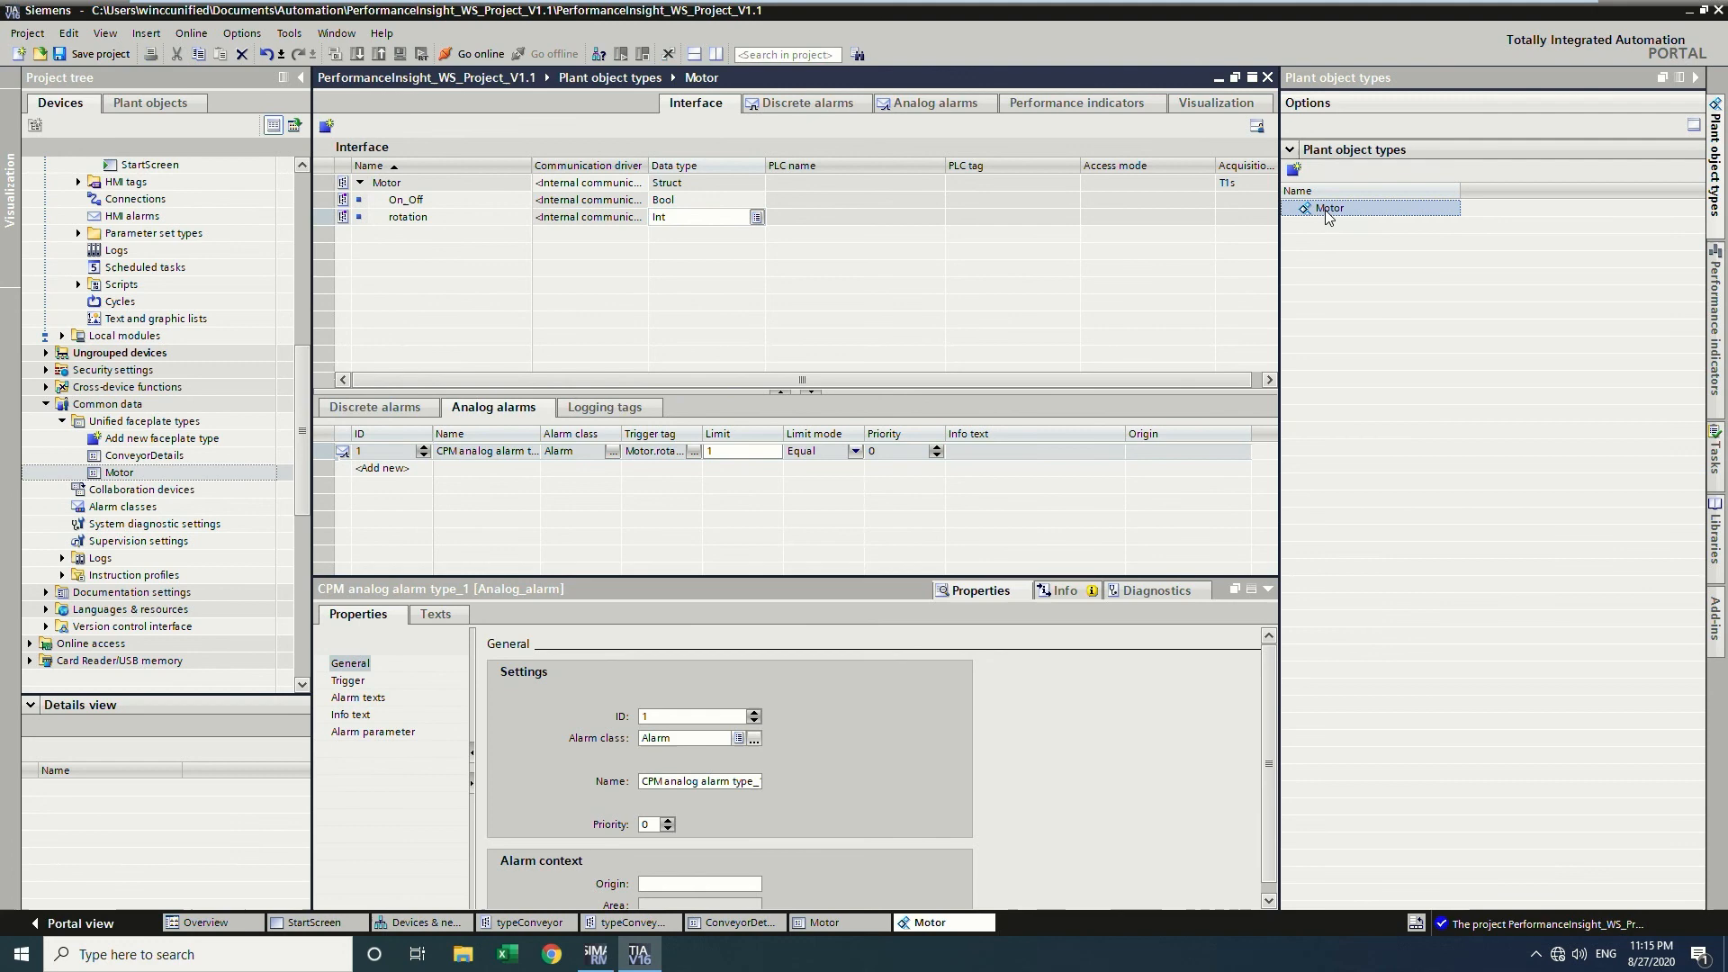
left_click(1294, 171)
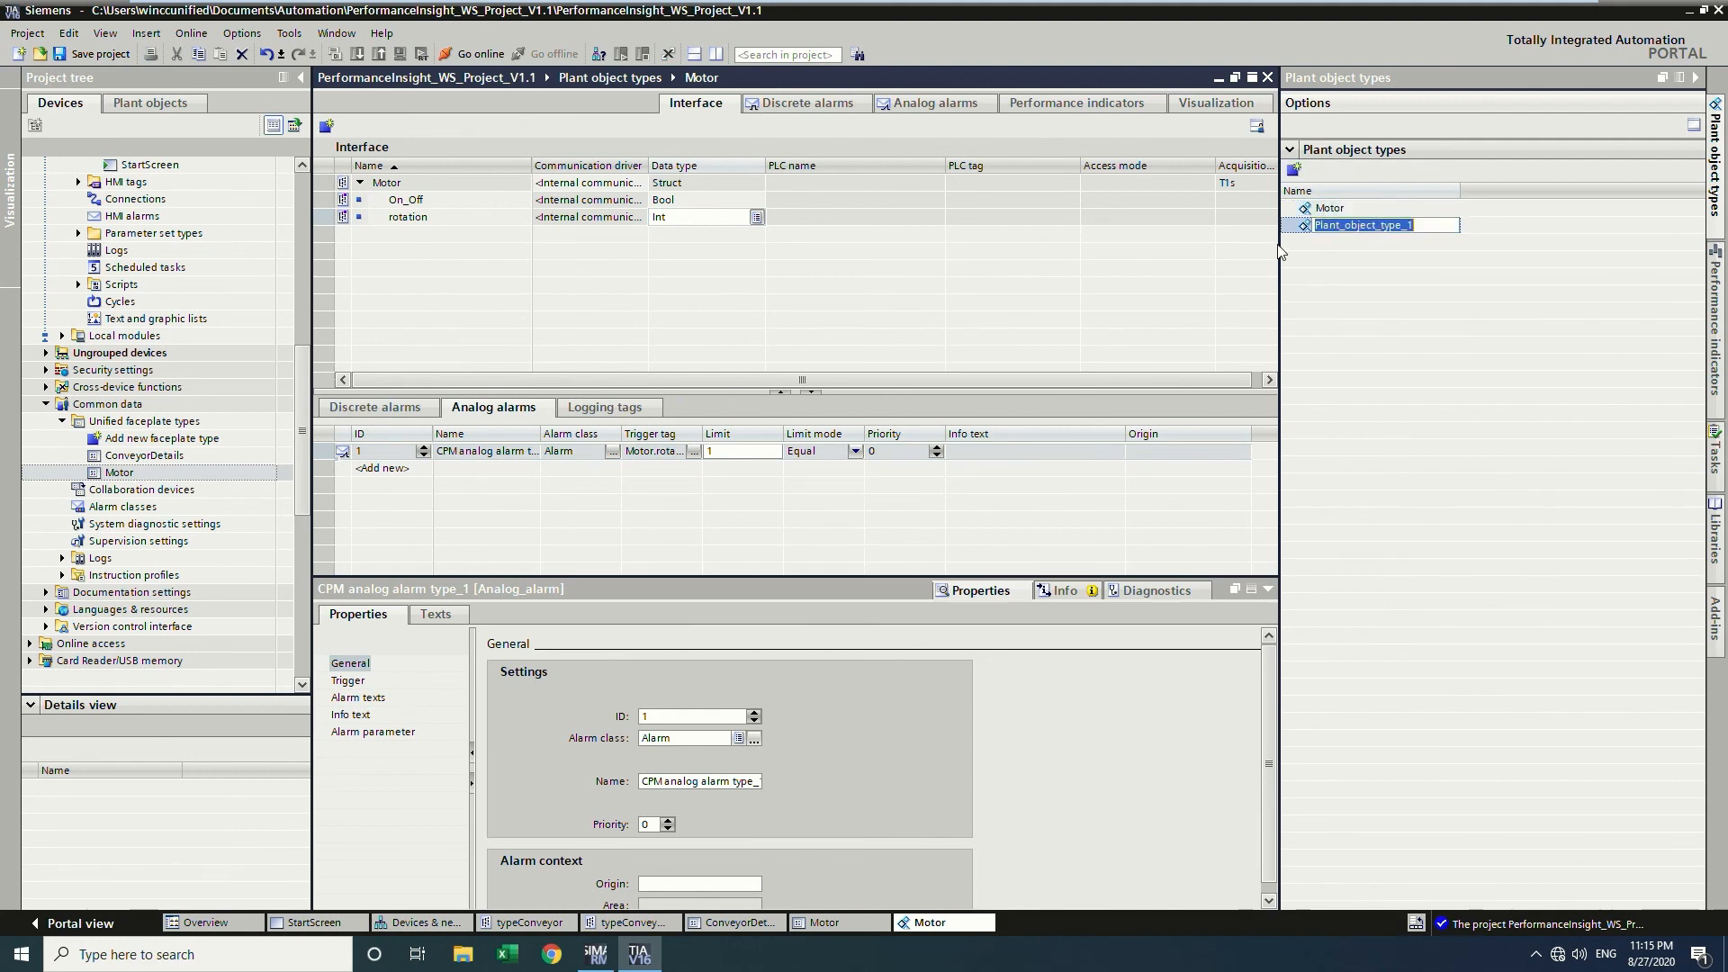
type("Conveyor")
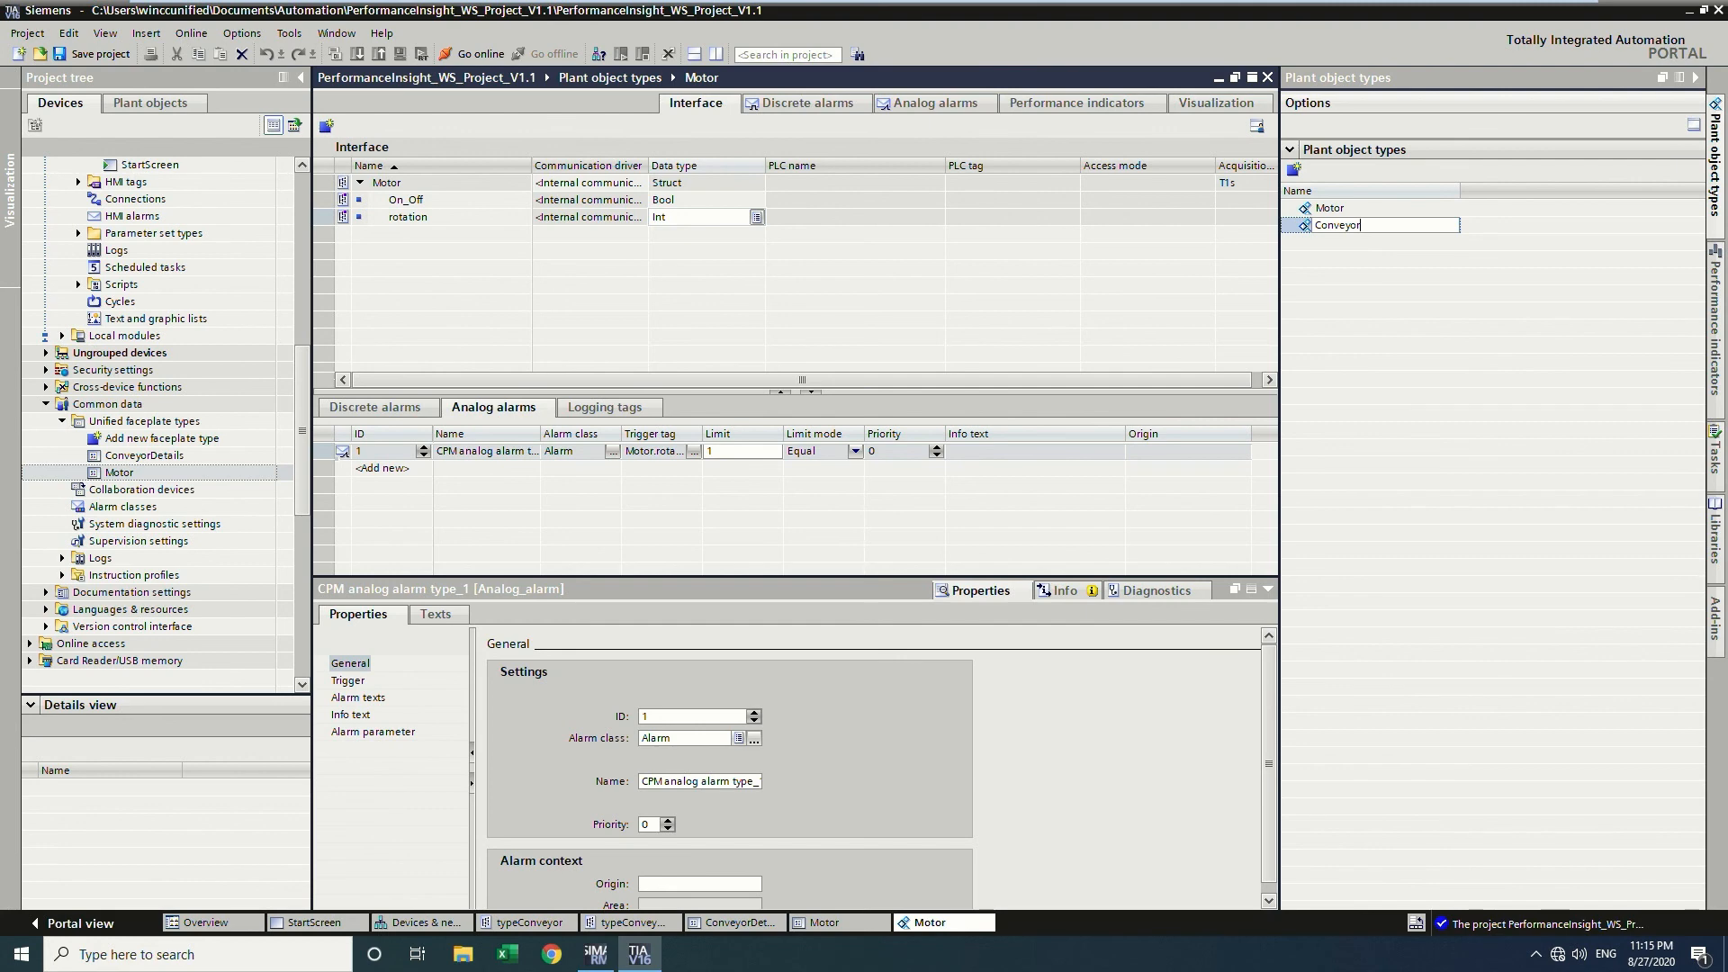
key("Return")
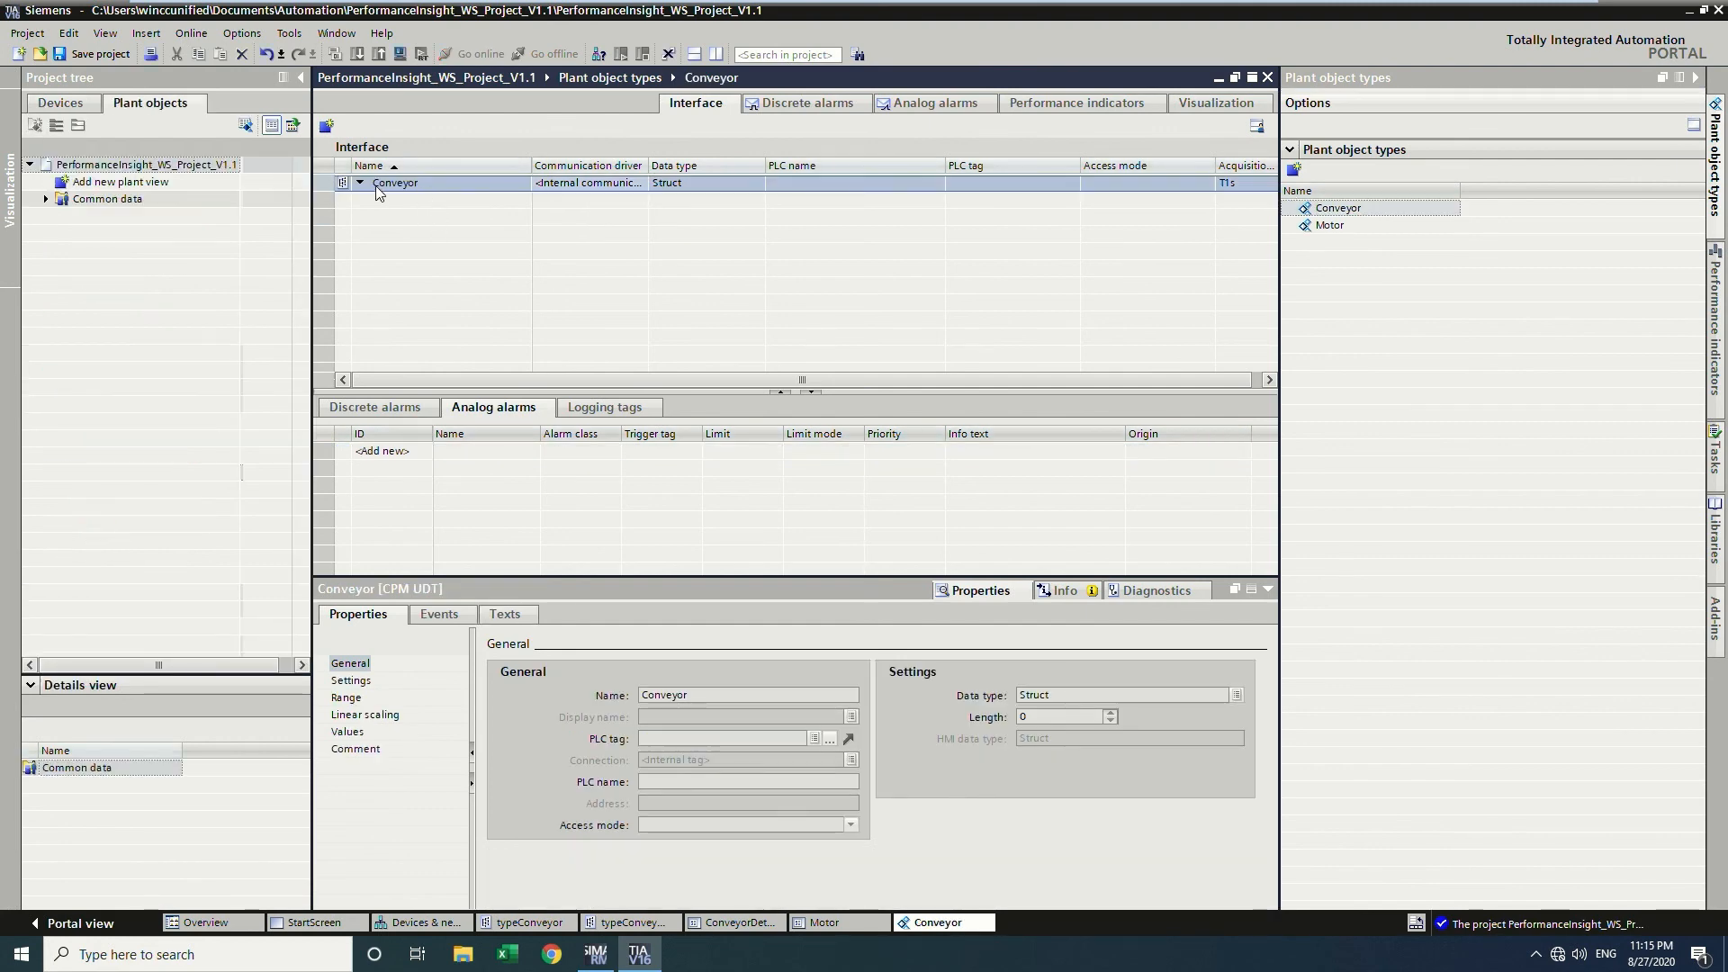
Set the Conveyor type's communication driver to SIMATIC S7 1200/1500 and its PLC tag to the PLC data type typeConveyor.
left_click(635, 182)
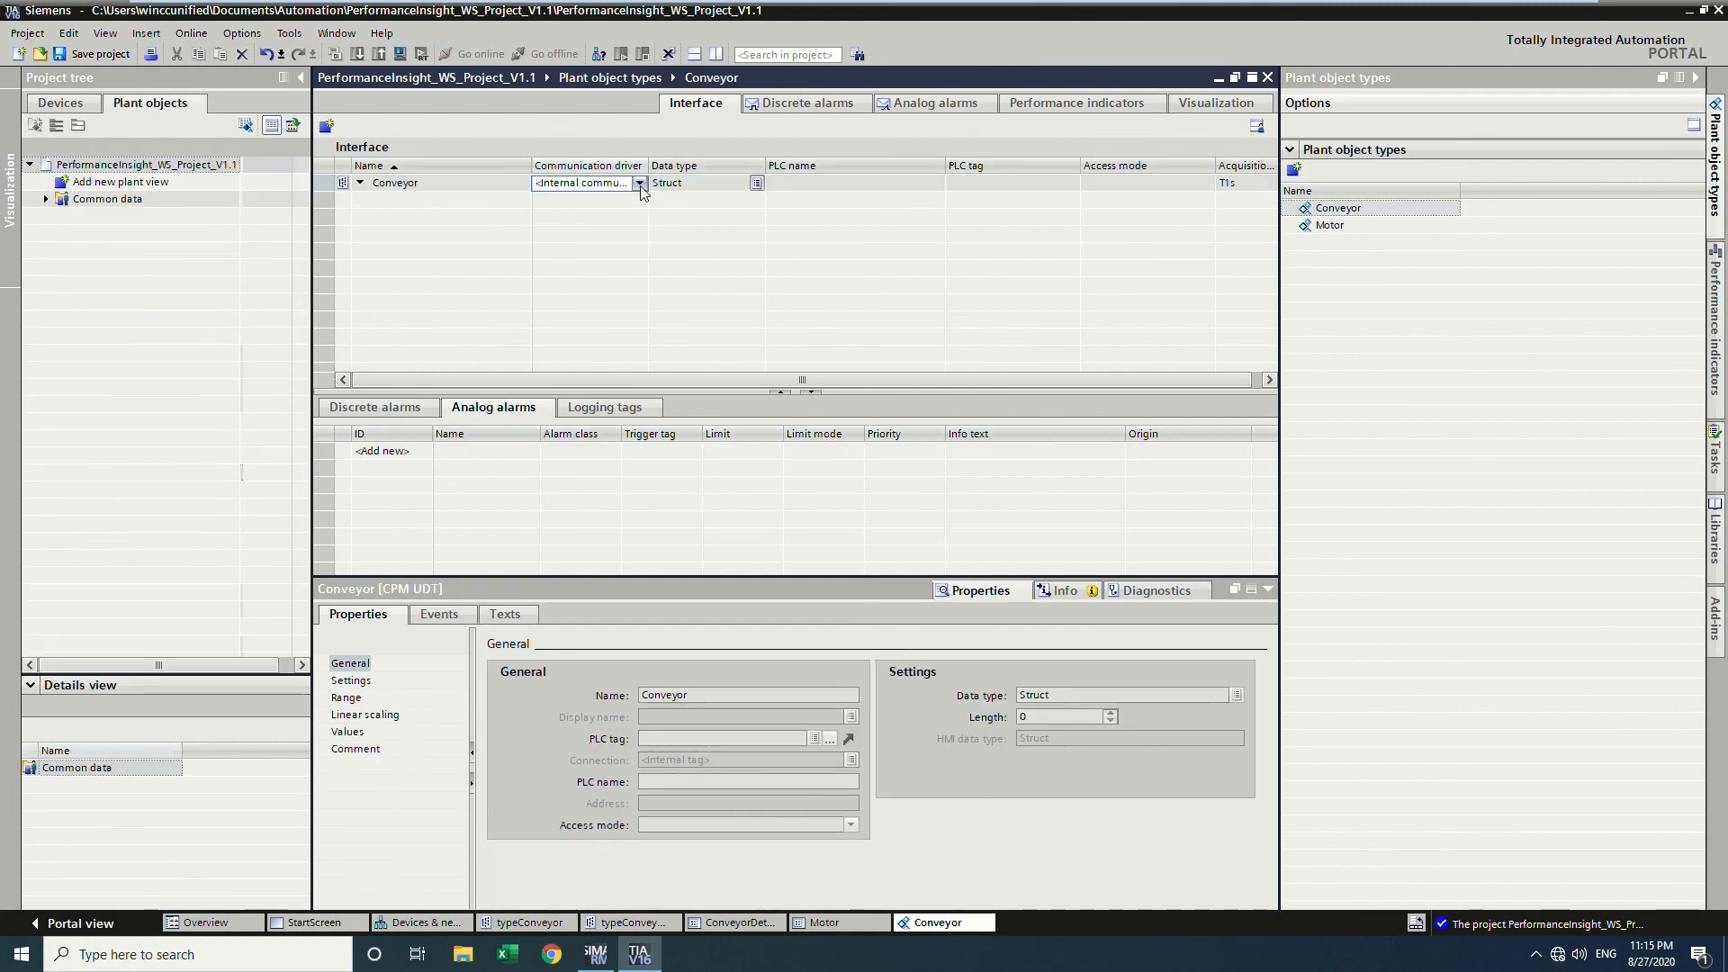
left_click(640, 183)
left_click(629, 214)
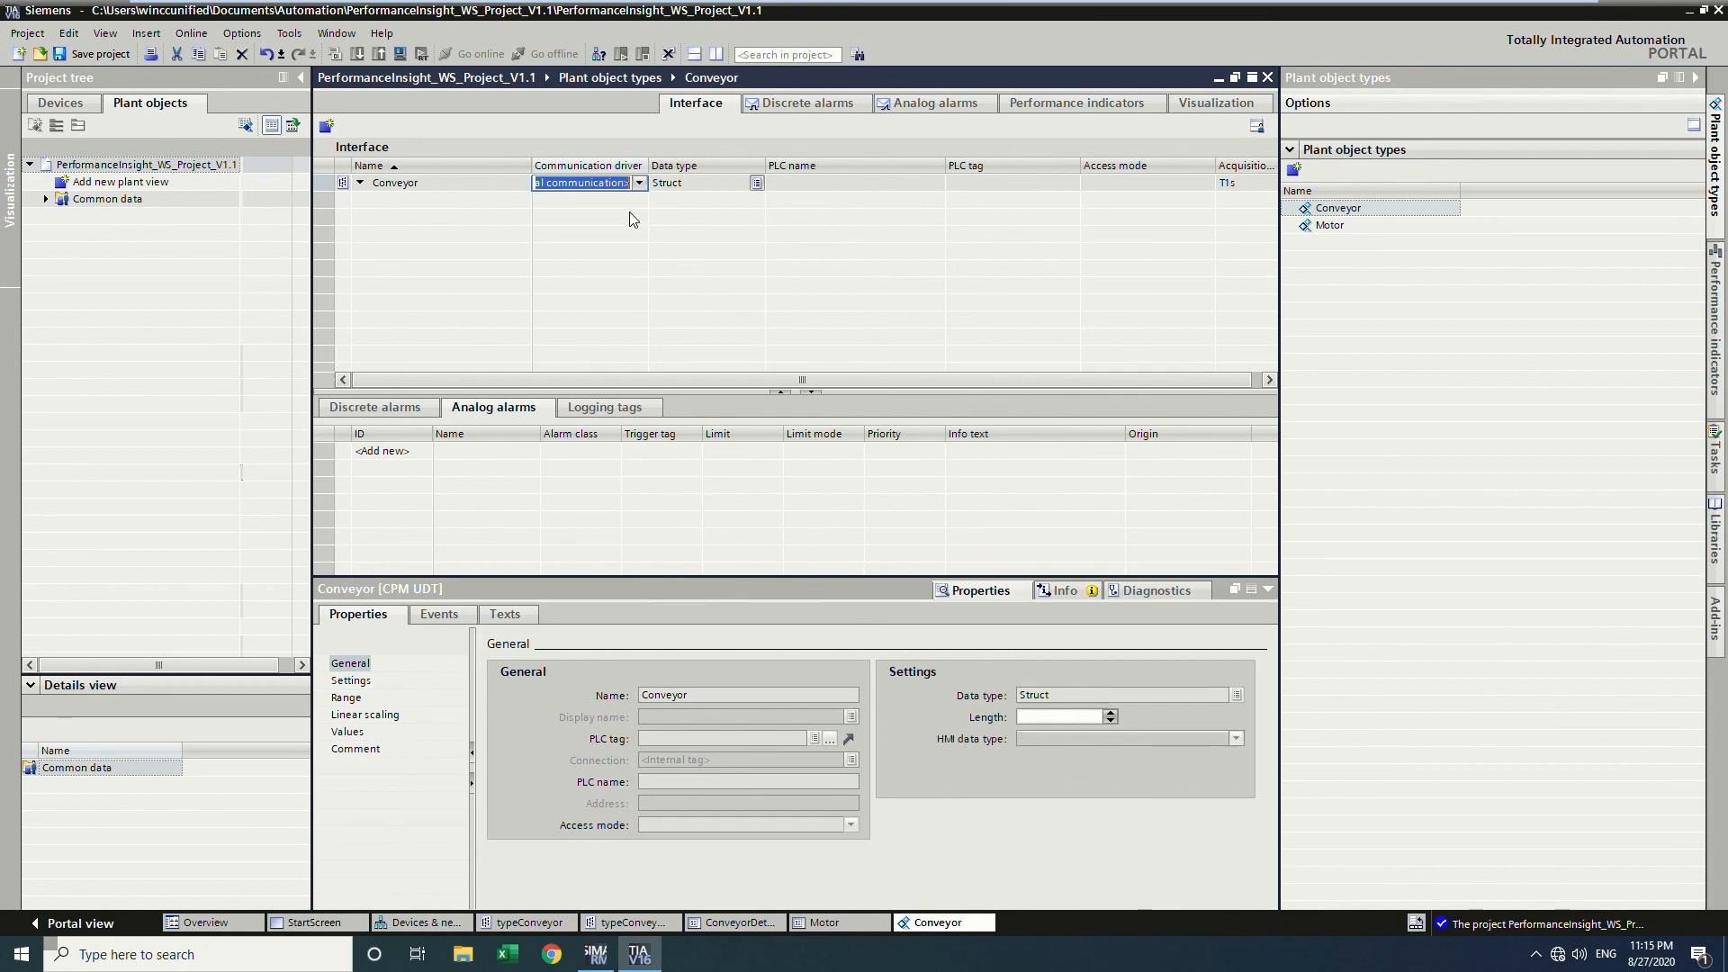
left_click(974, 182)
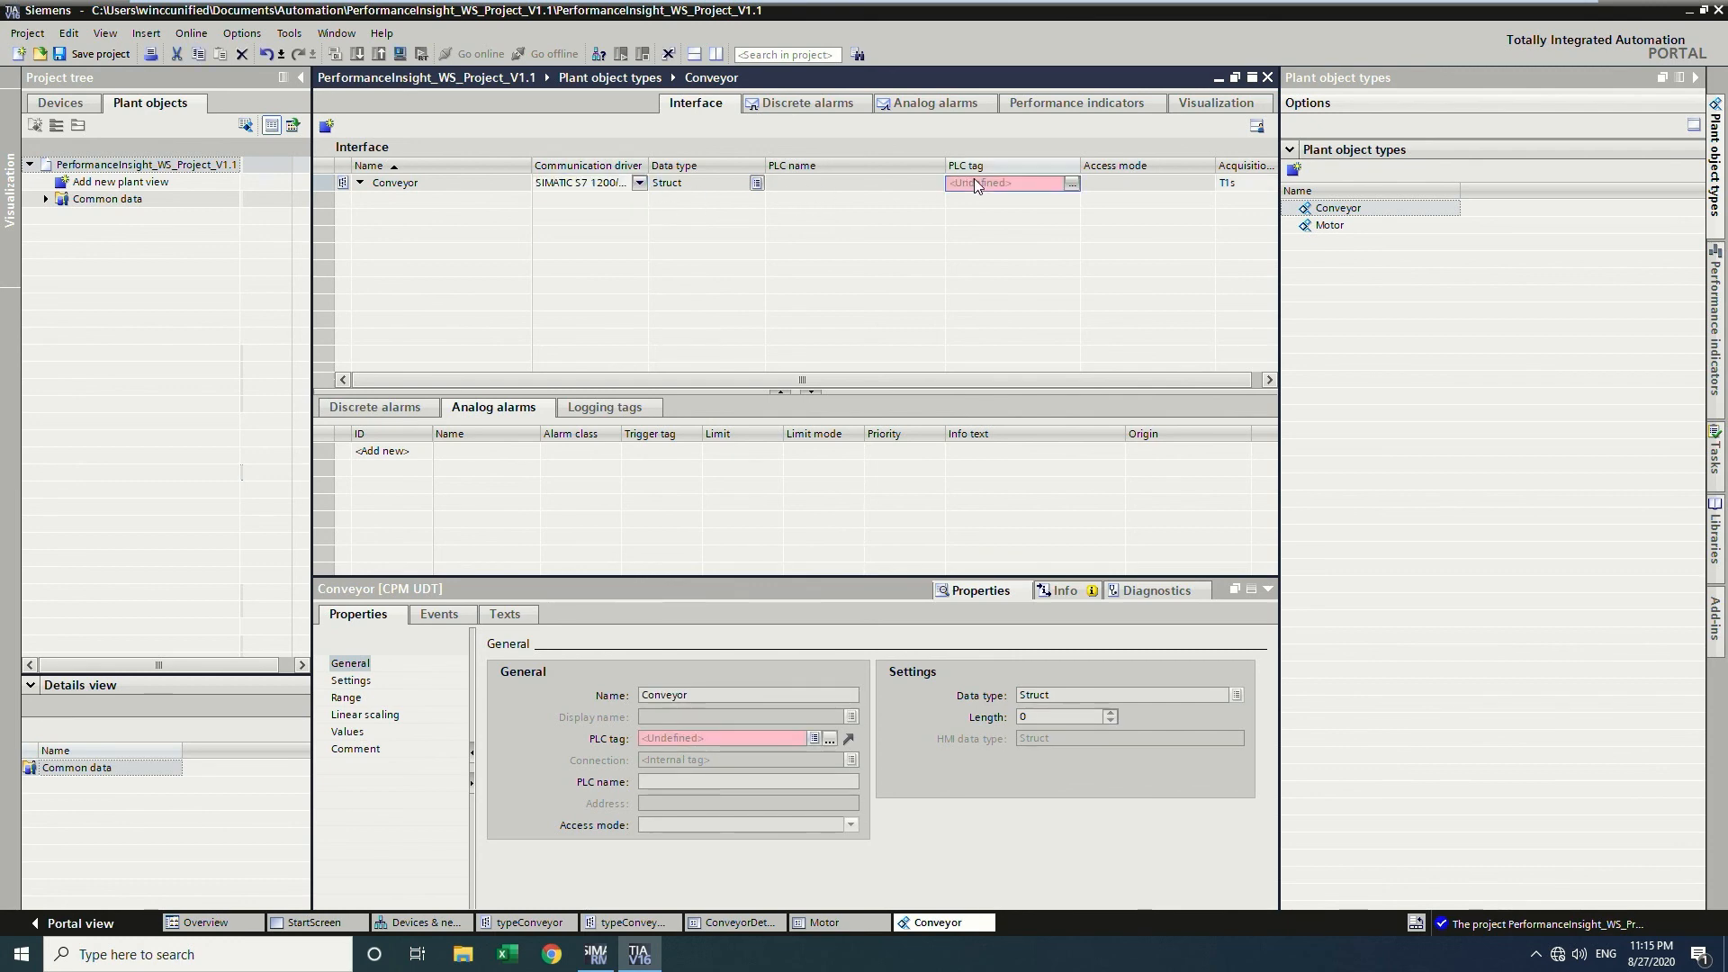
left_click(1072, 183)
left_click(1010, 285)
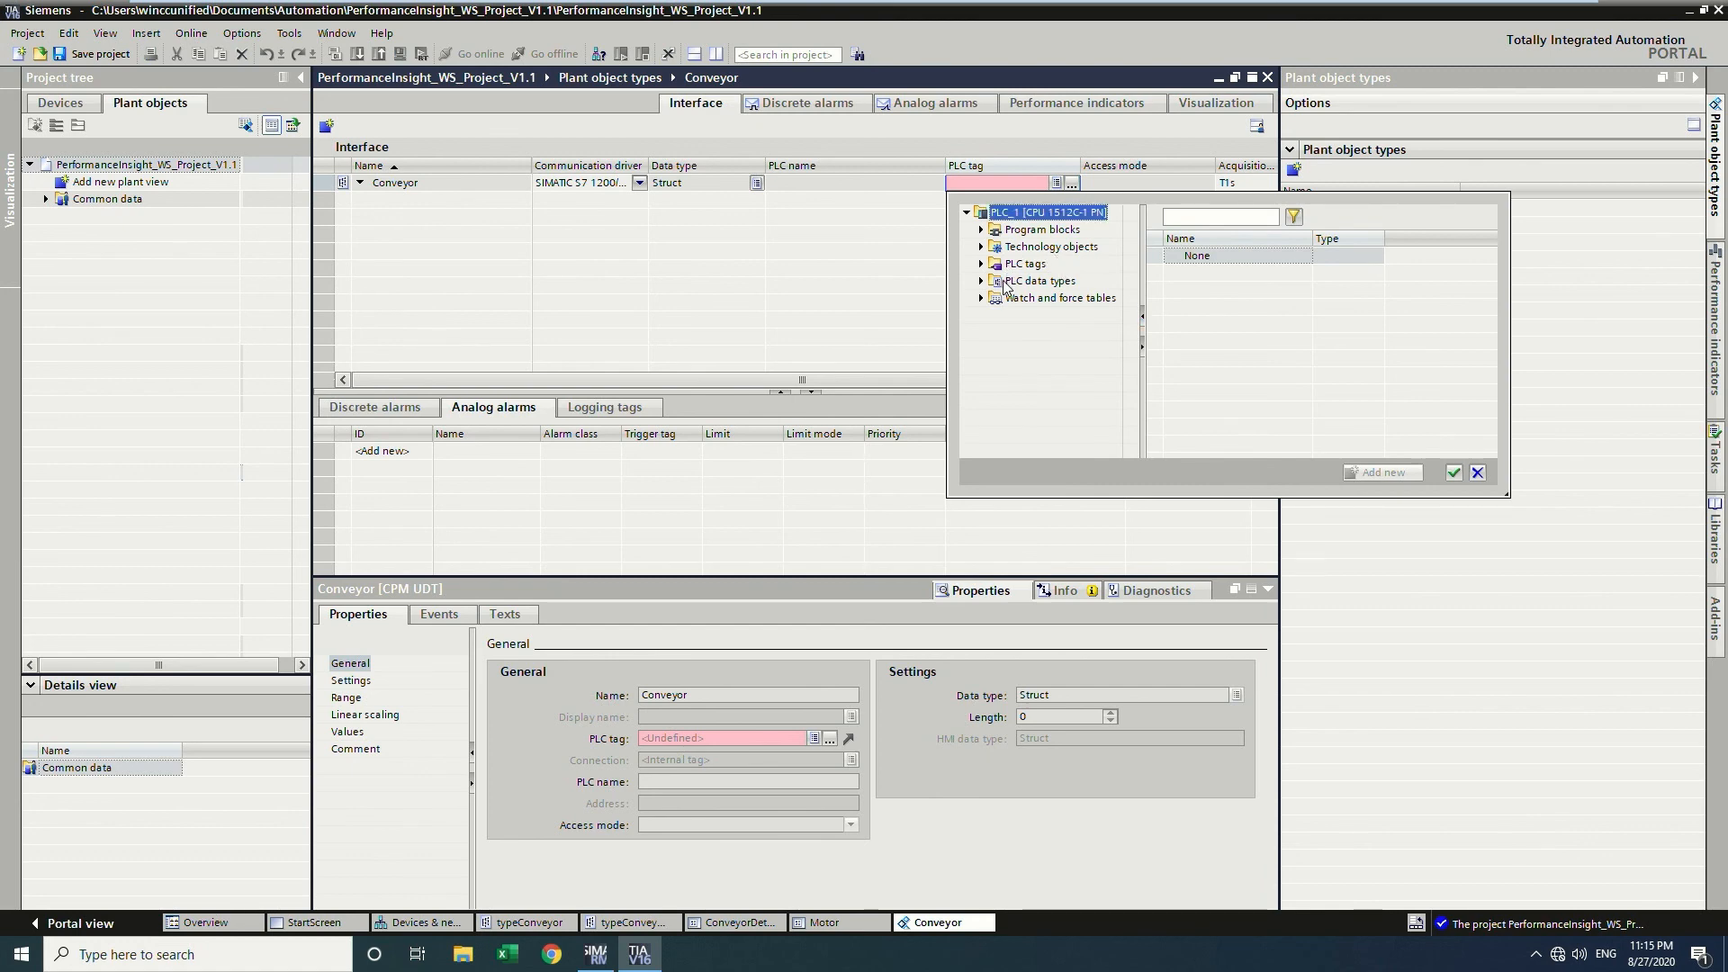
double_click(1184, 289)
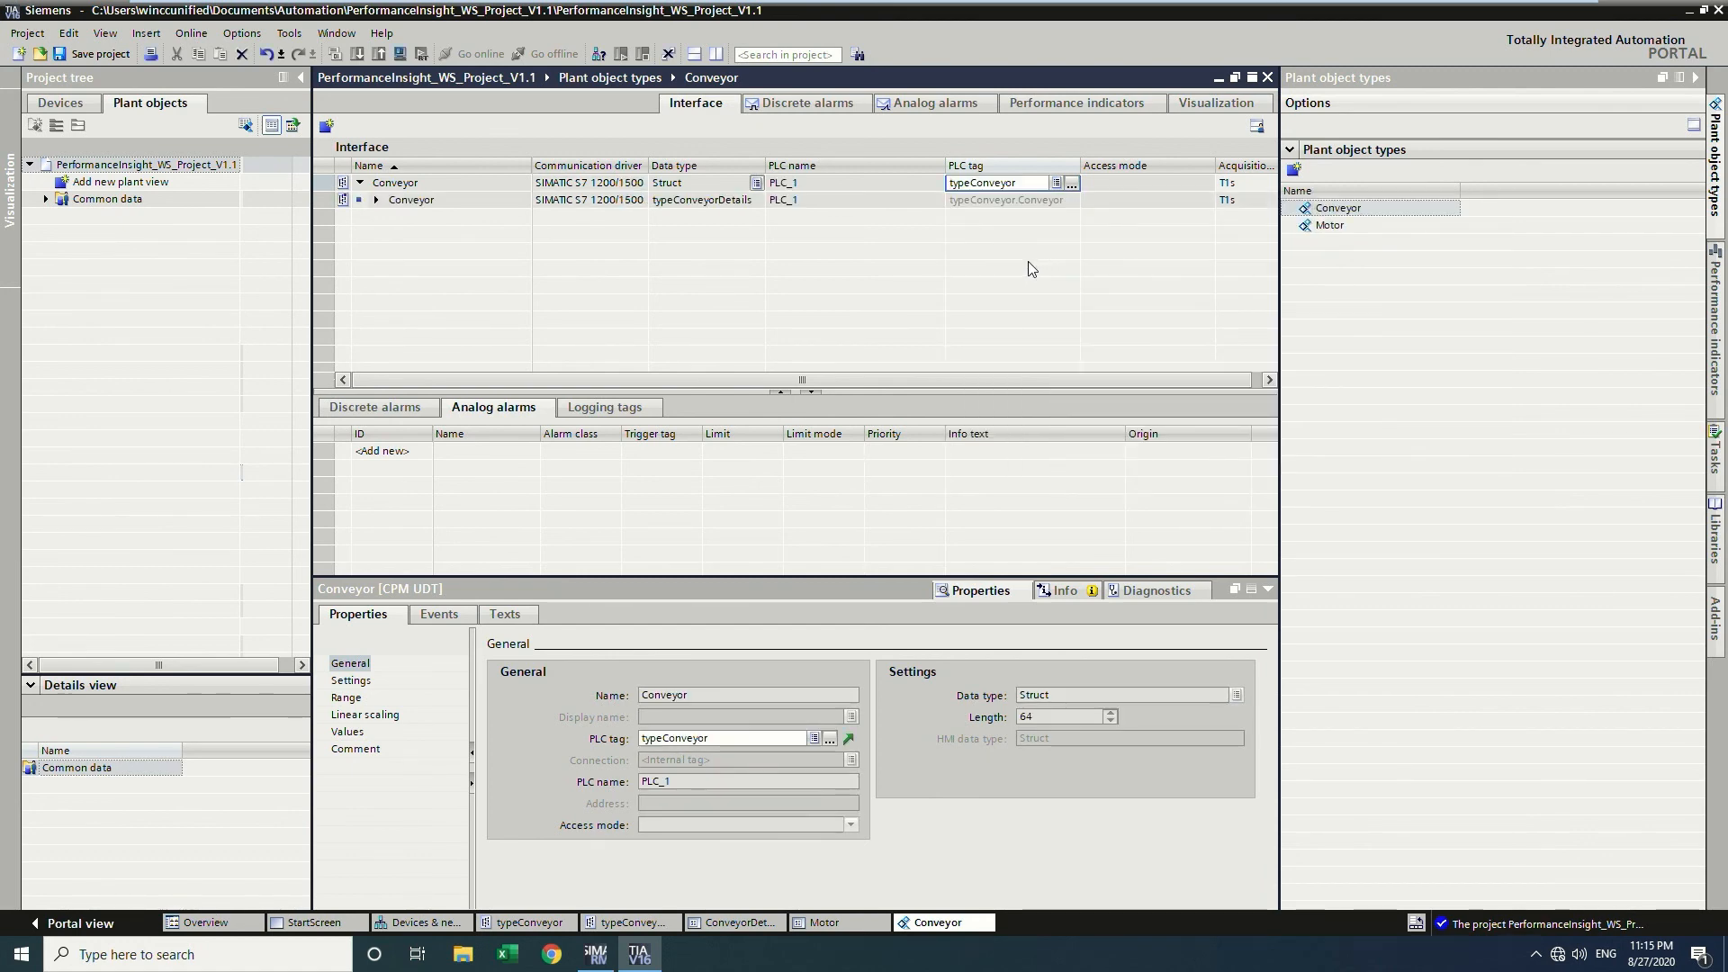
Assign the ConveyorDetails faceplate type to the Conveyor plant object type's visualization.
left_click(1217, 103)
left_click(61, 102)
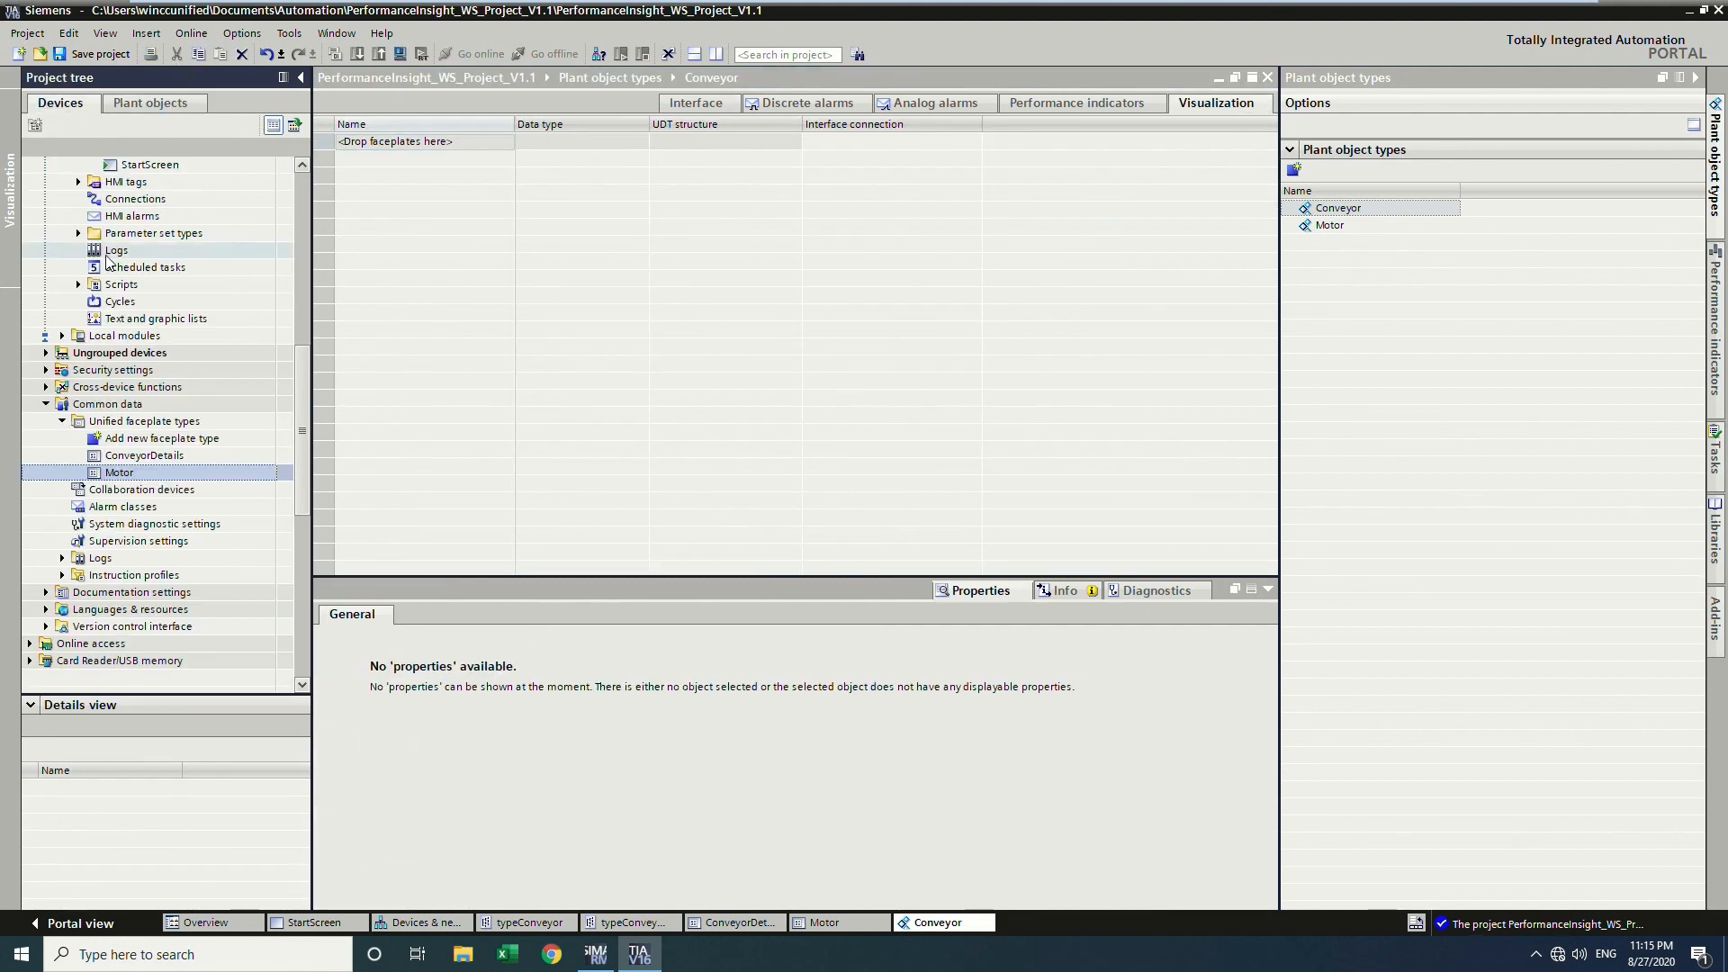
left_click(123, 456)
left_click_drag(123, 461, 427, 155)
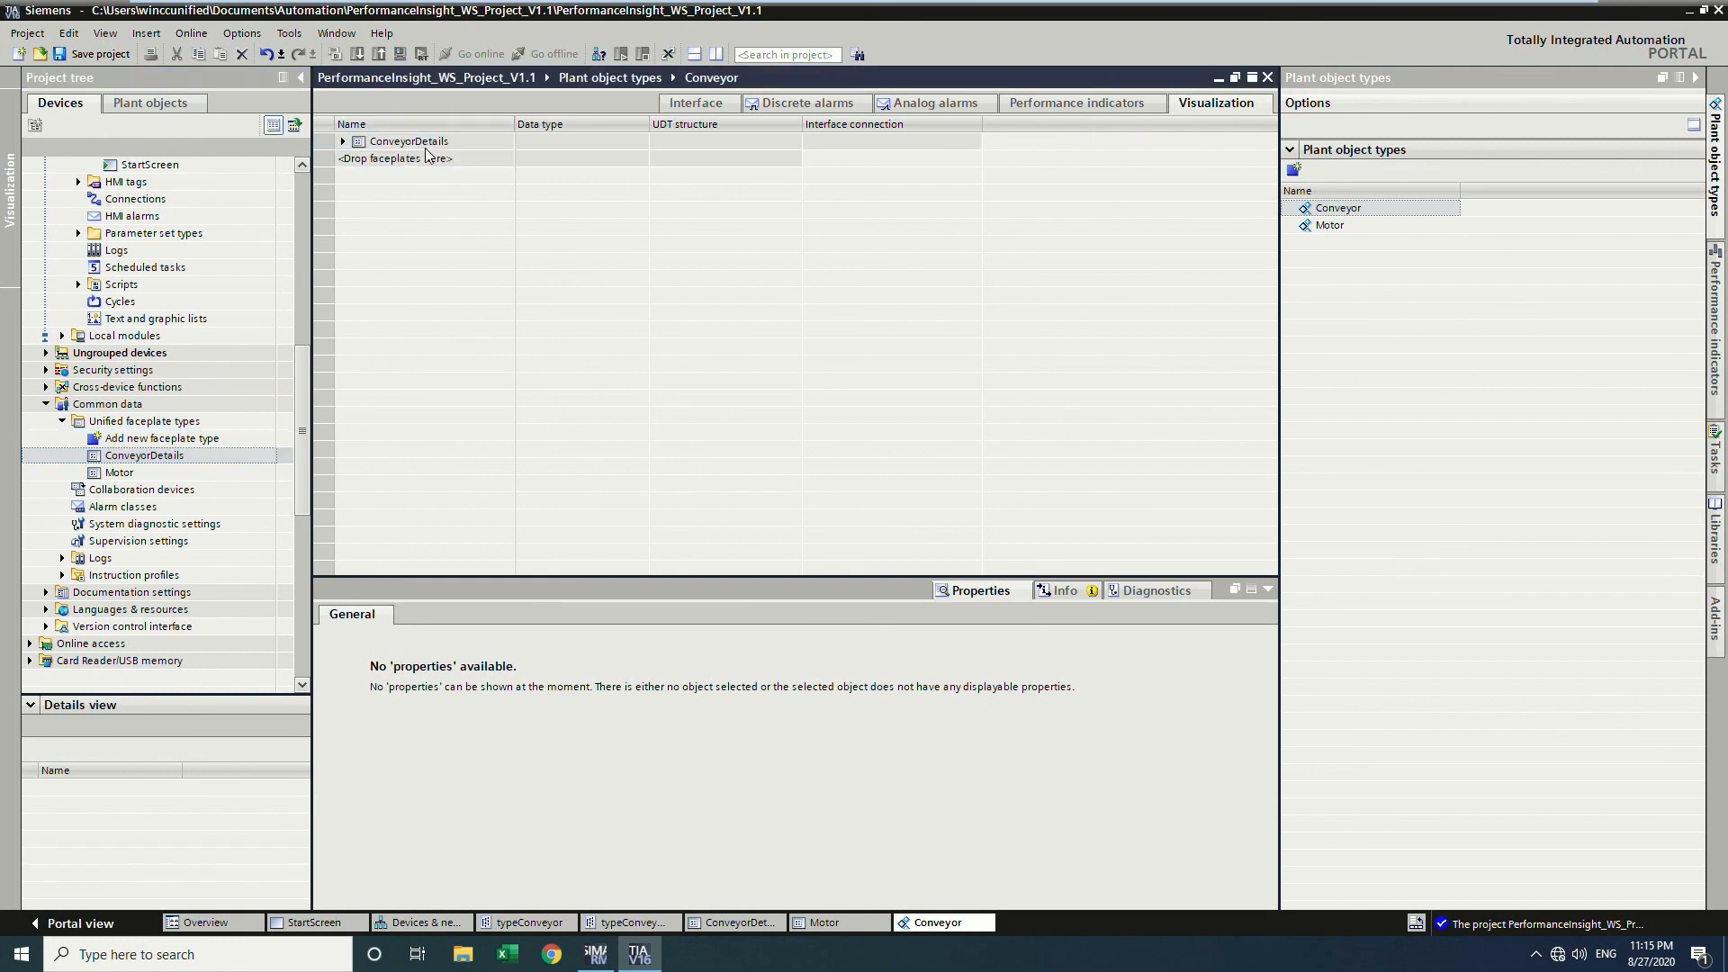
Connect the ConveyorDetails faceplate's Conveyor tag to Conveyor.Conveyor and return to the object type's interface.
left_click(344, 143)
left_click(970, 158)
left_click(972, 158)
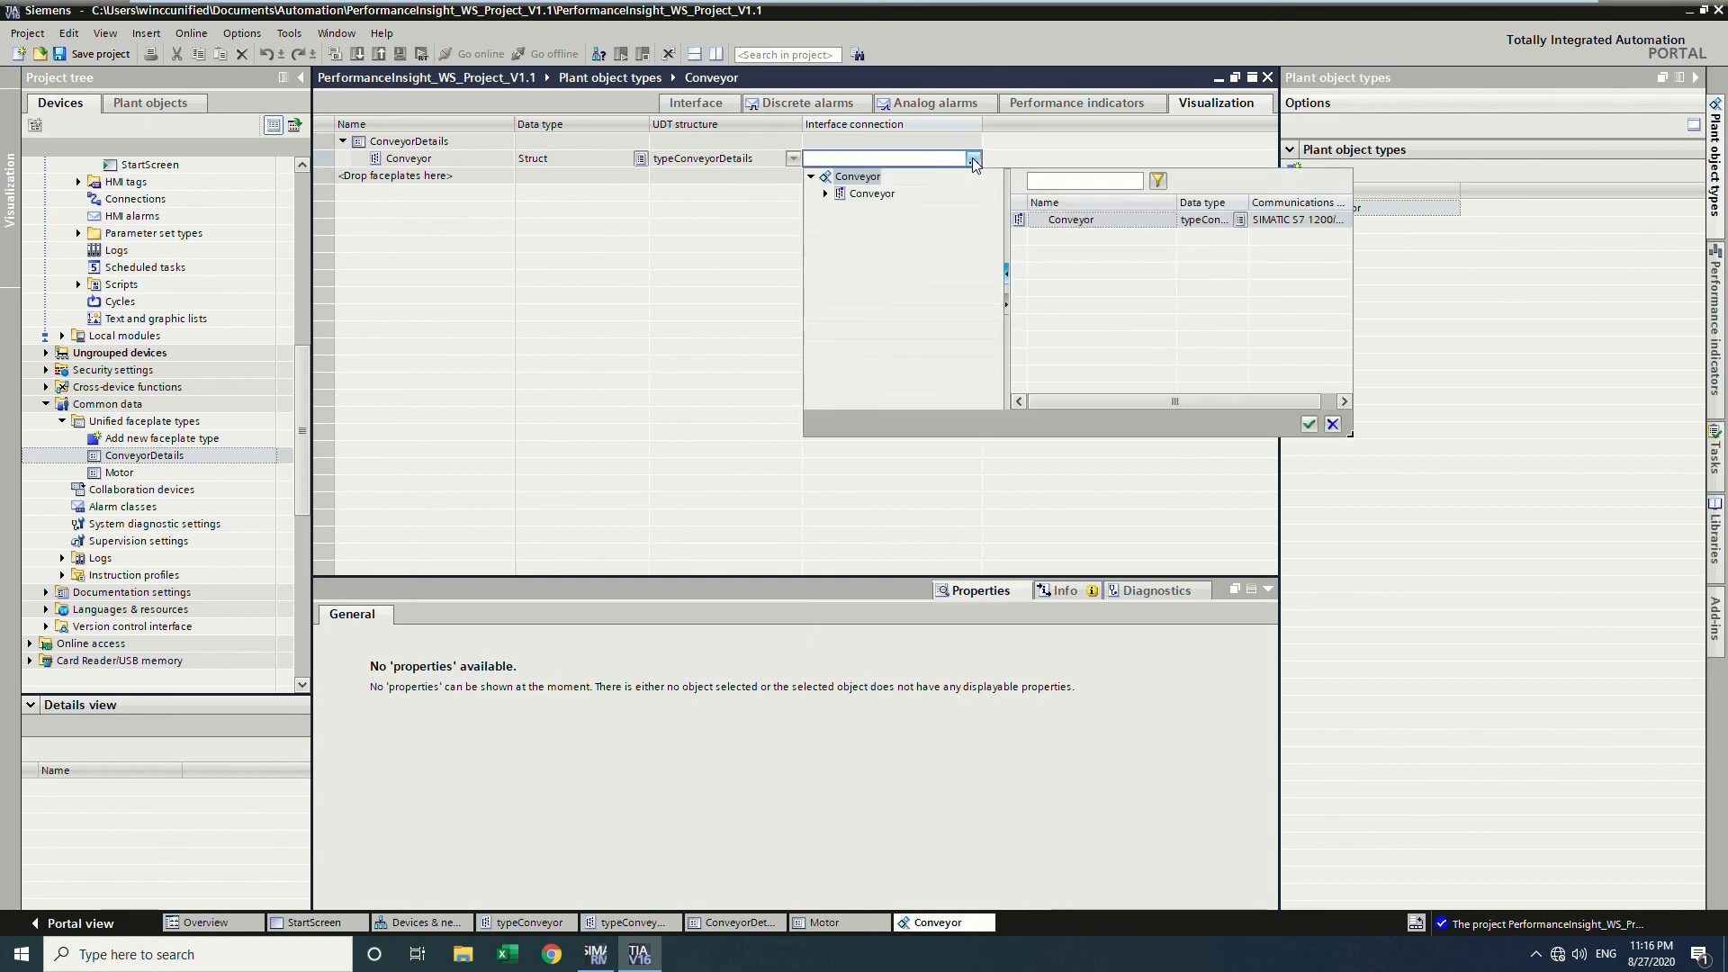
double_click(1064, 220)
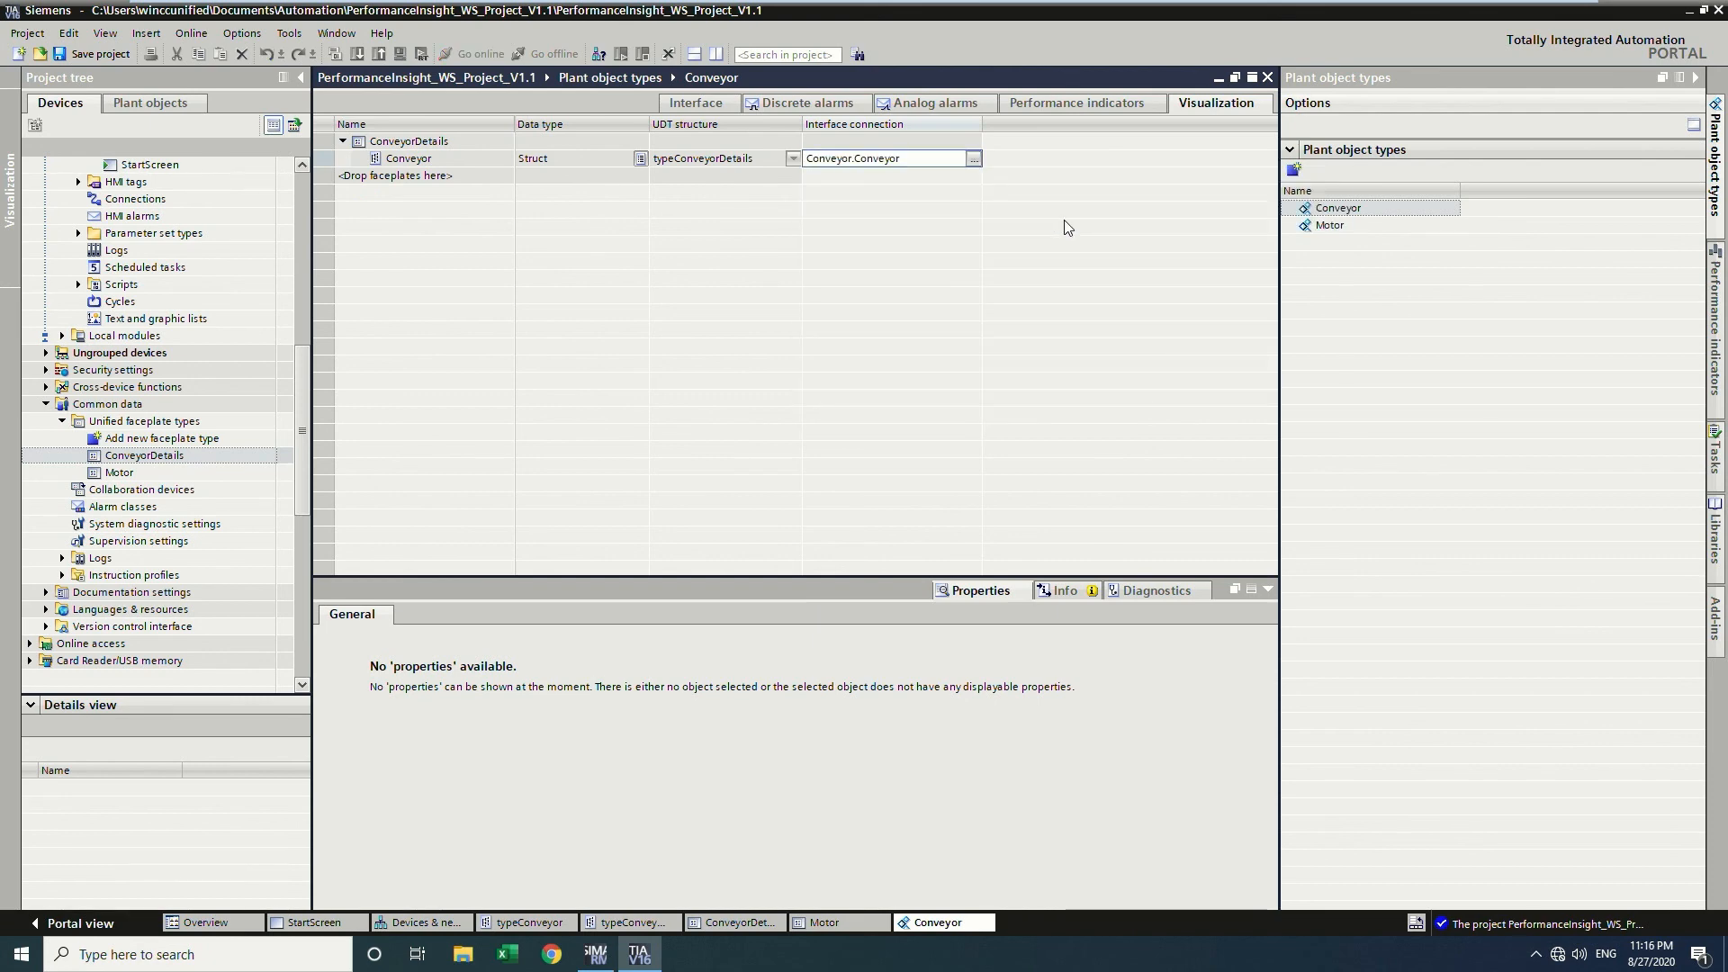
left_click(720, 106)
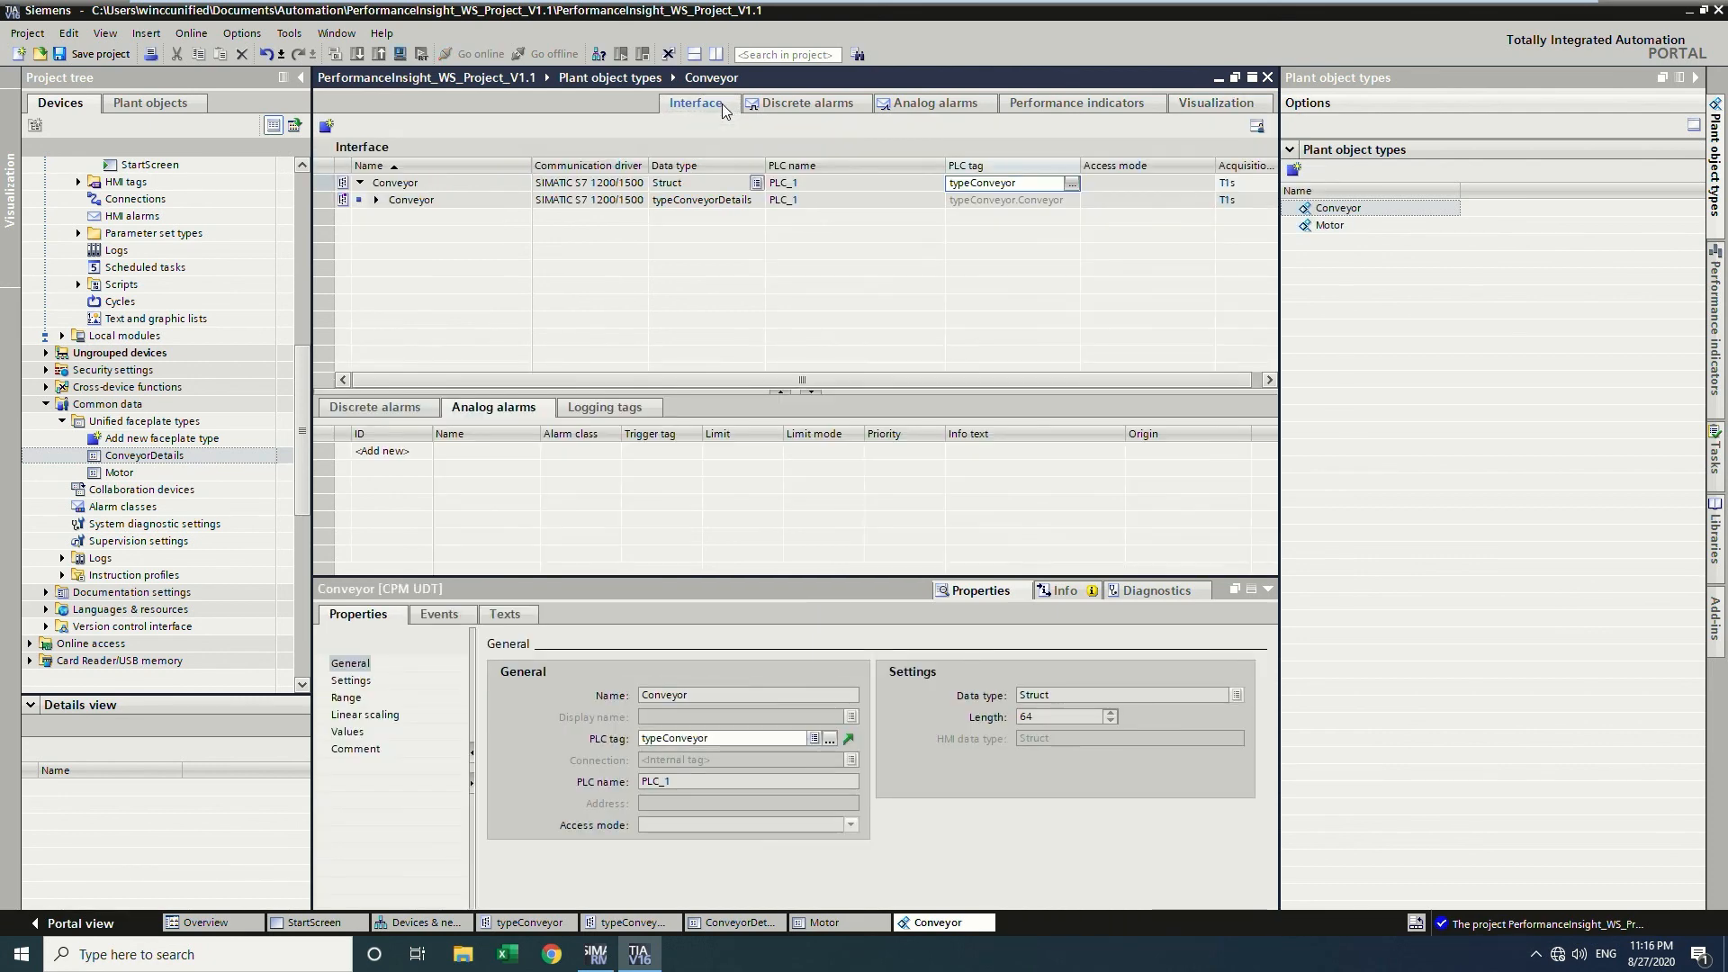
Add a new plant view to the plant objects and place two Conveyor instances in it.
left_click(162, 105)
left_click(94, 55)
left_click(121, 182)
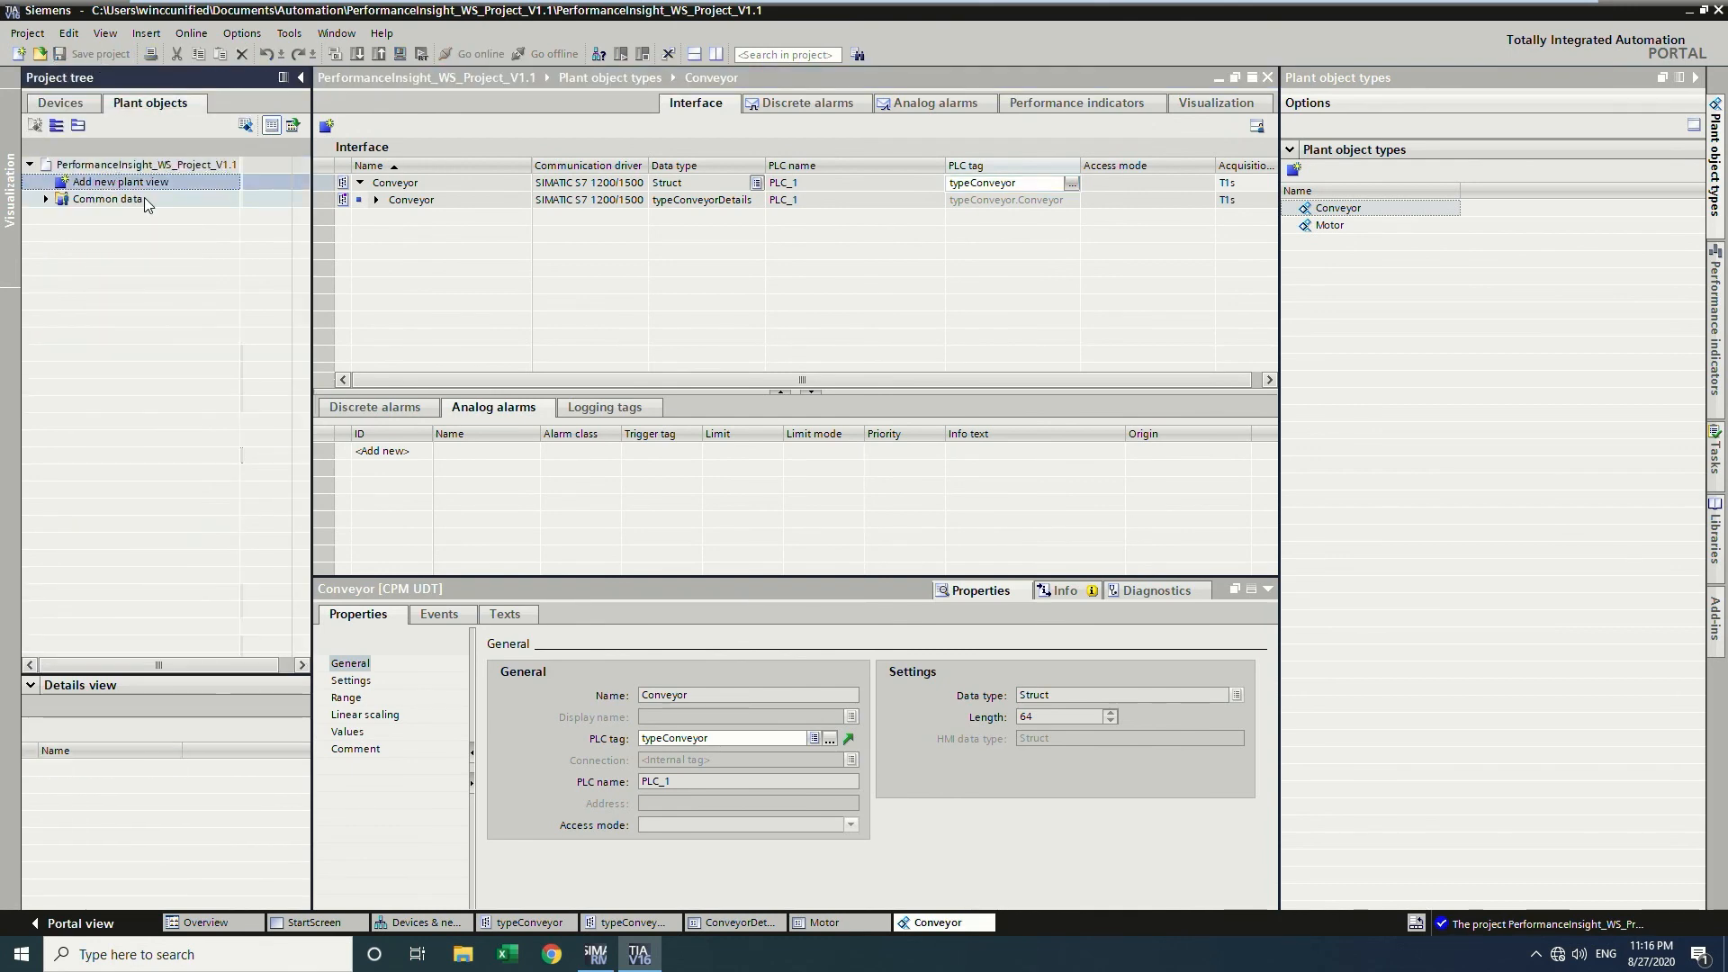
double_click(141, 187)
left_click(585, 236)
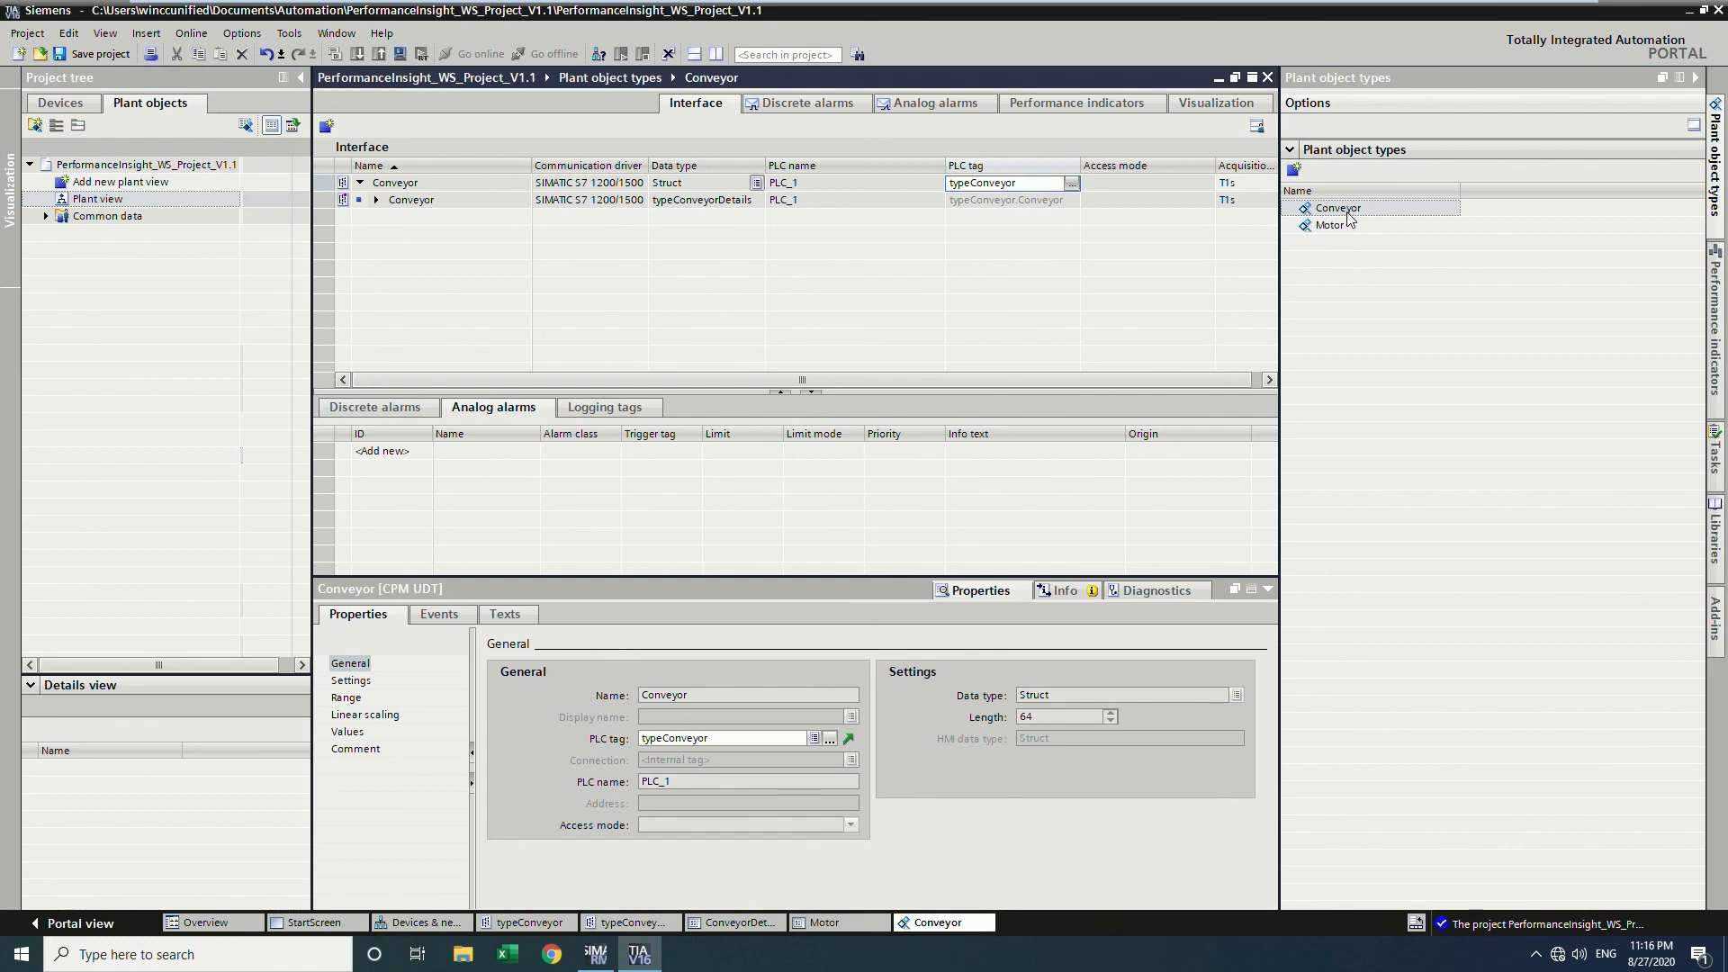
left_click_drag(1348, 214, 152, 207)
left_click_drag(1339, 209, 144, 216)
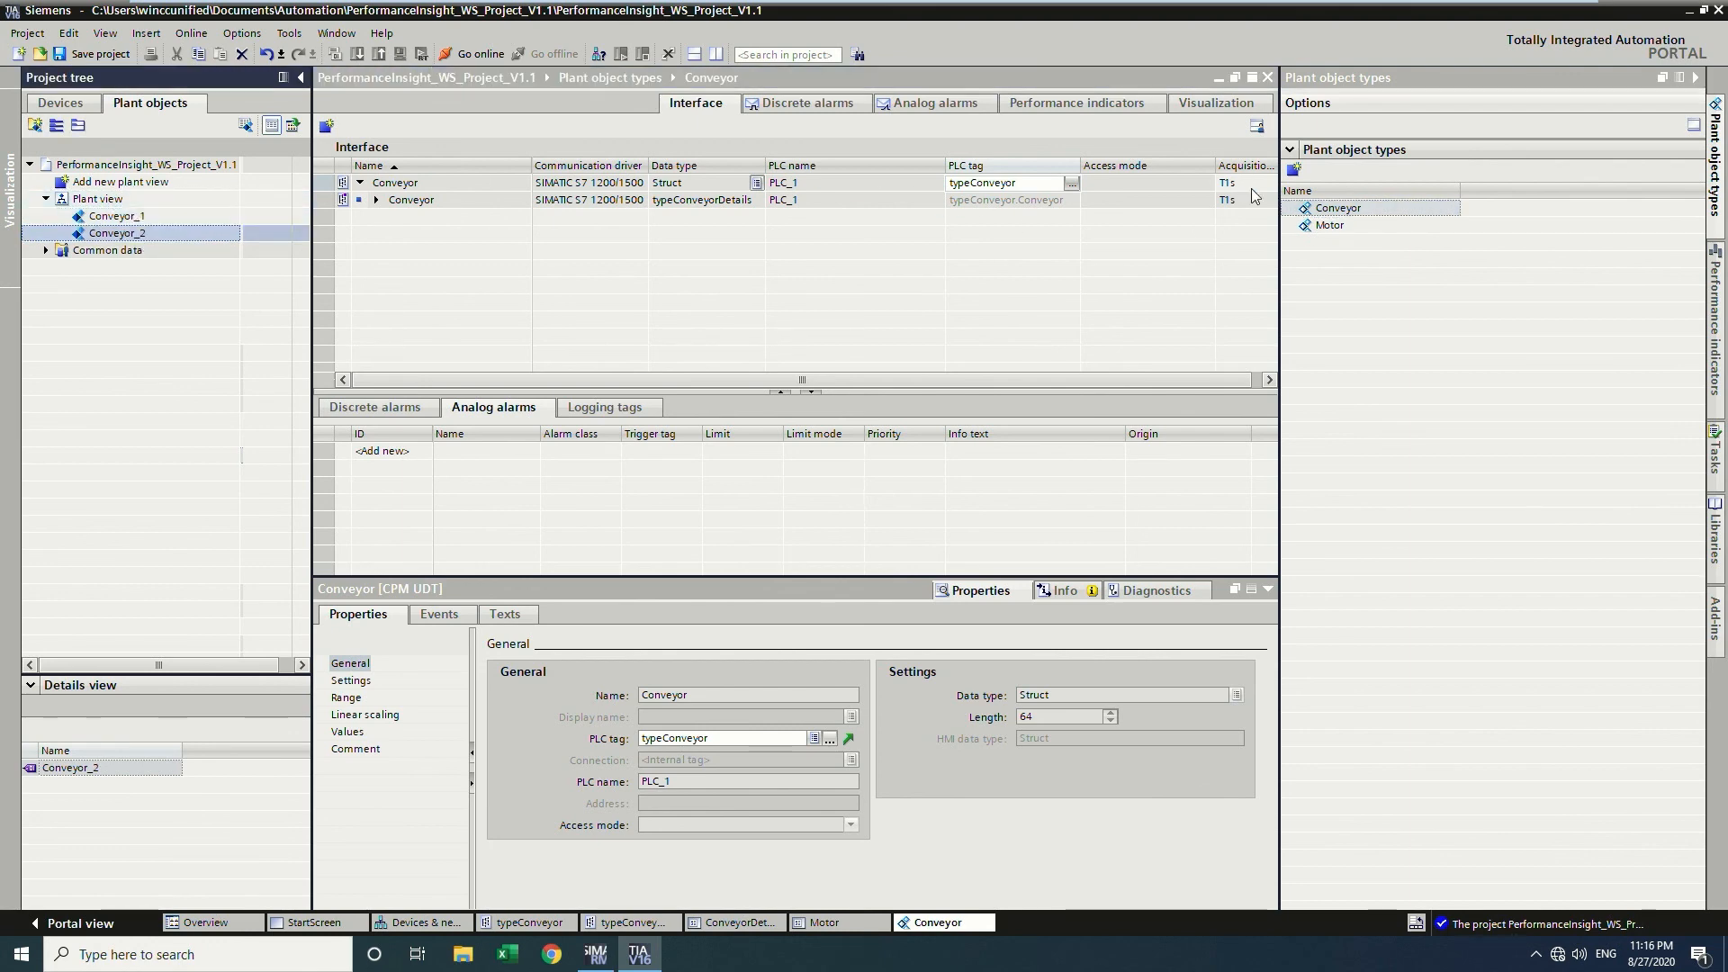
Add two Motor instances beneath Conveyor_1 and one Motor instance beneath Conveyor_2 in the plant view.
left_click(1361, 214)
left_click_drag(1350, 224, 130, 230)
left_click_drag(1302, 226, 130, 270)
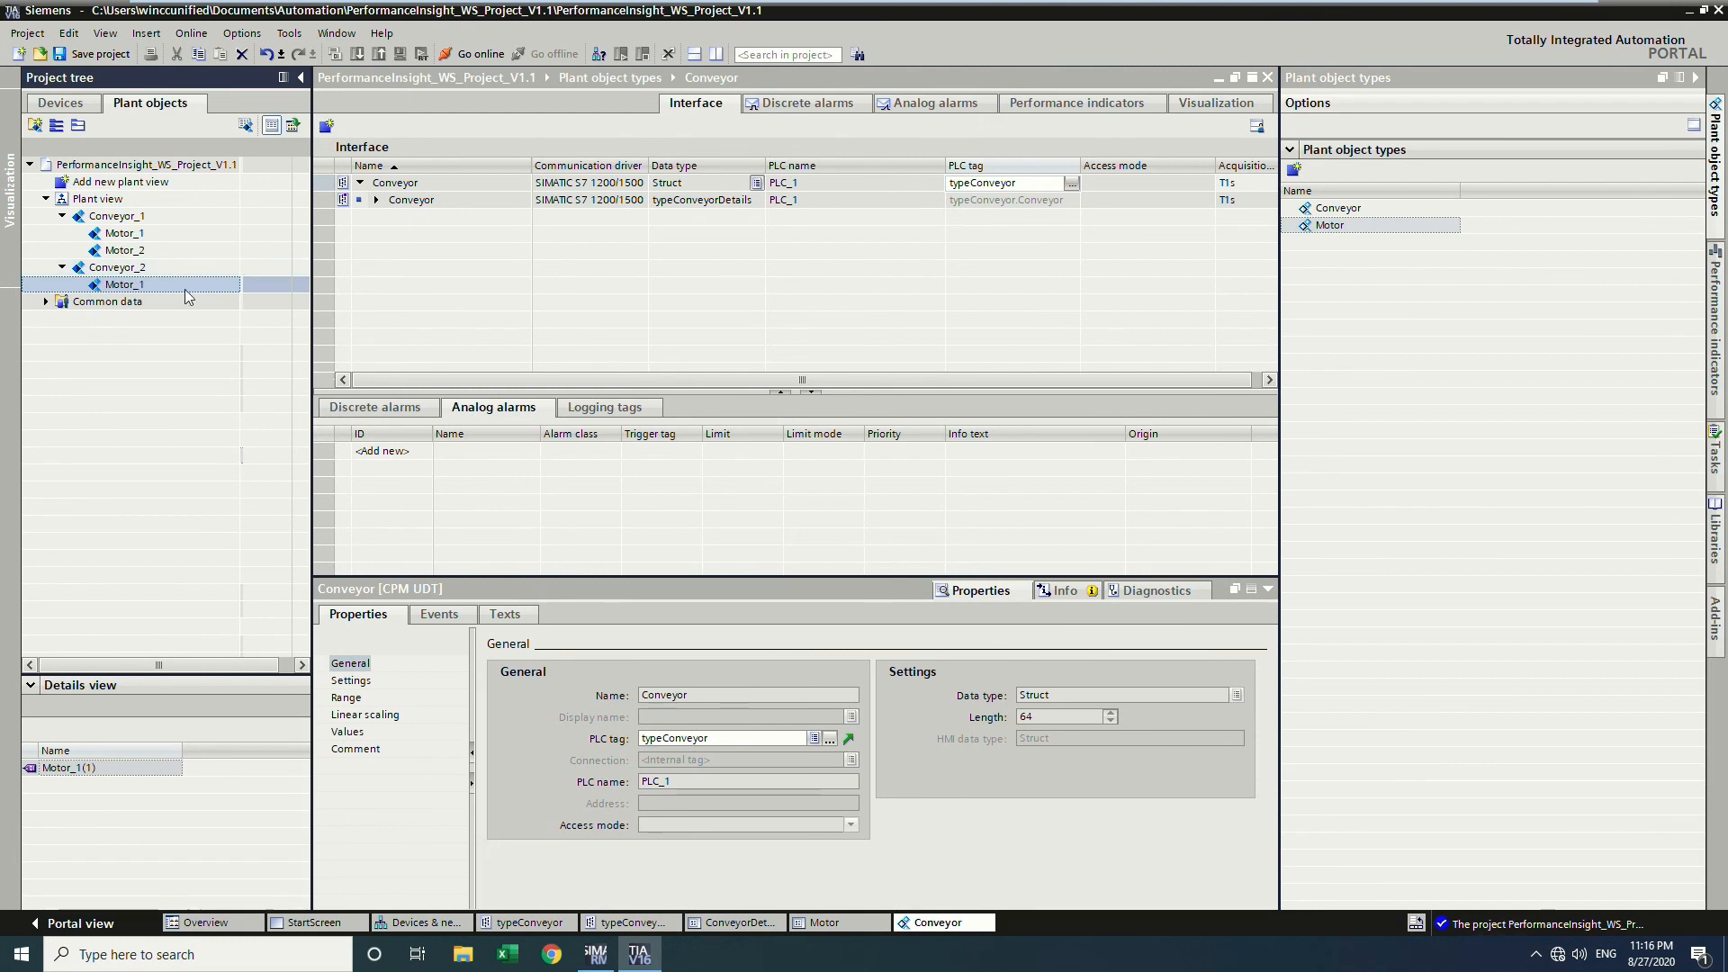
Open the Conveyor_1 plant object and link its PLC tag to Conveyor_1 in the HMIData [DB1] block.
left_click(166, 216)
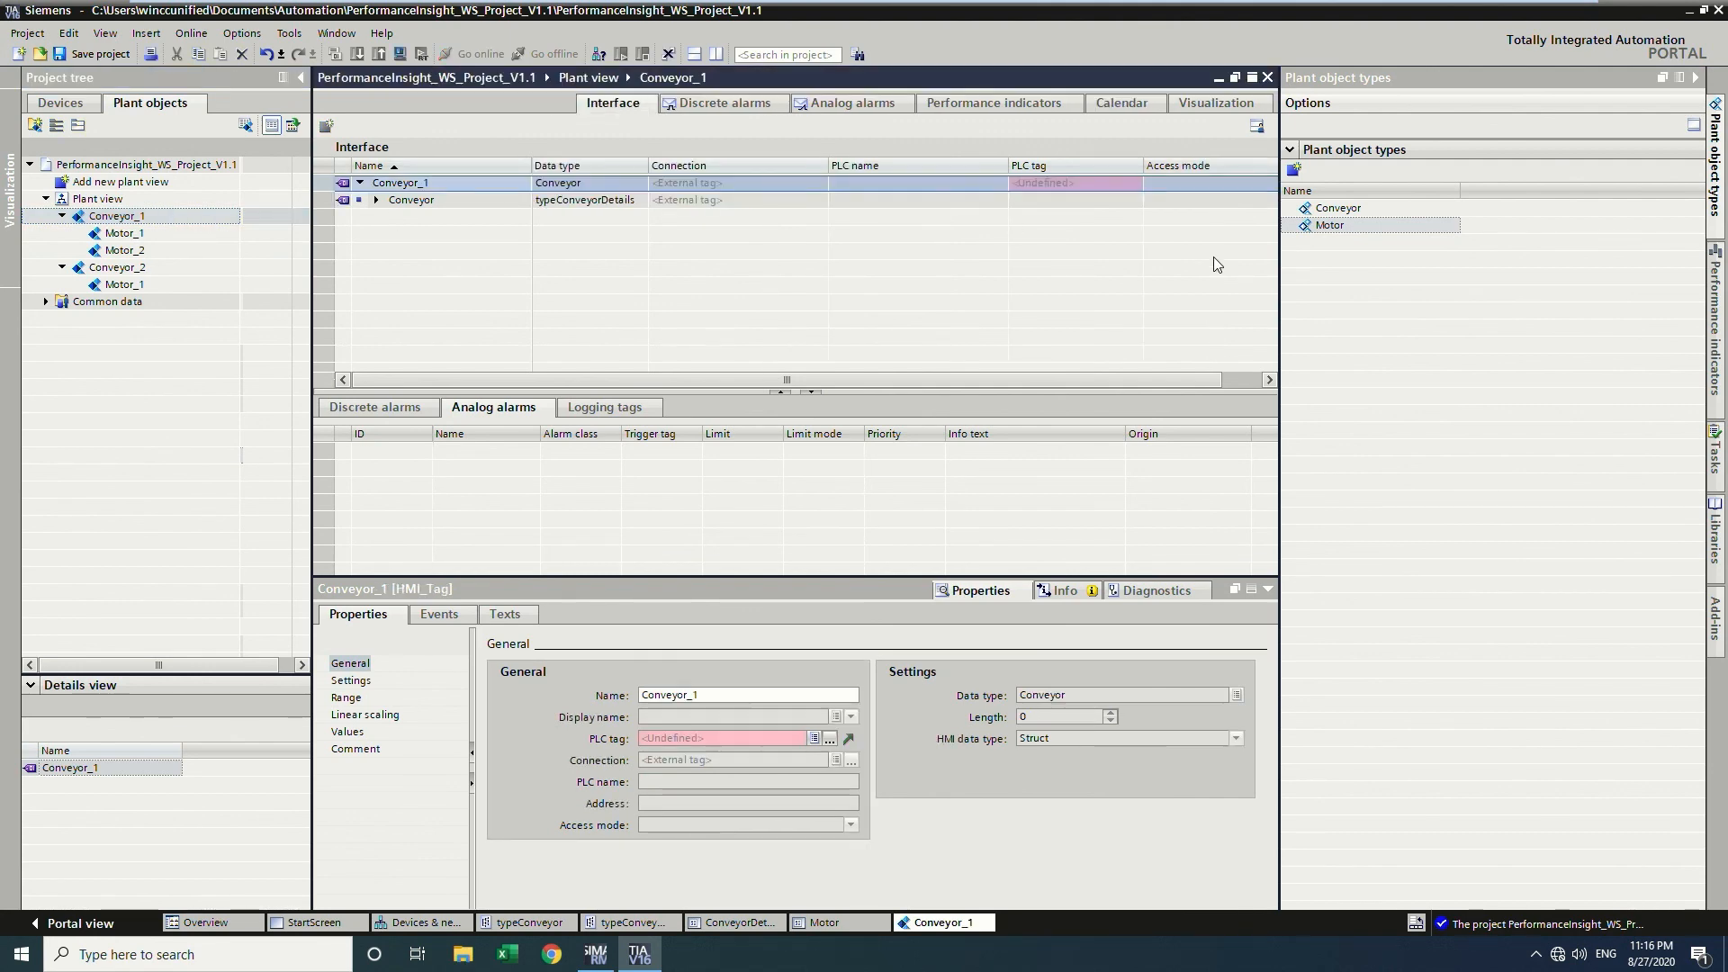
left_click(1131, 184)
left_click(1133, 184)
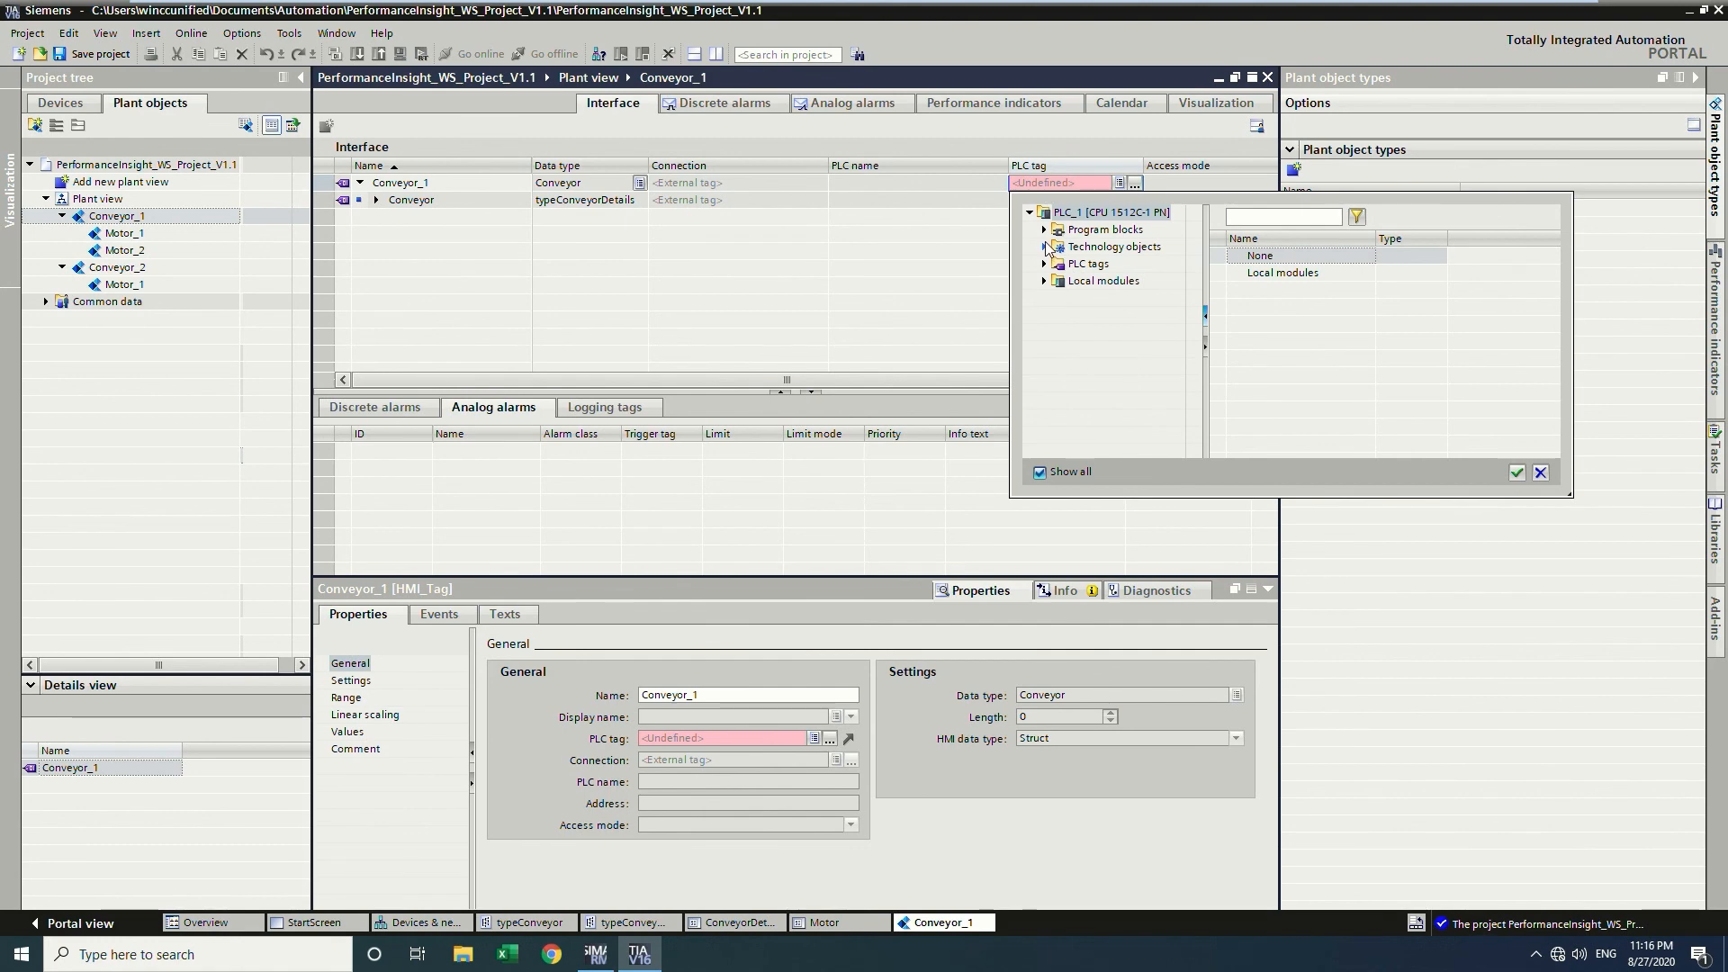
left_click(1044, 230)
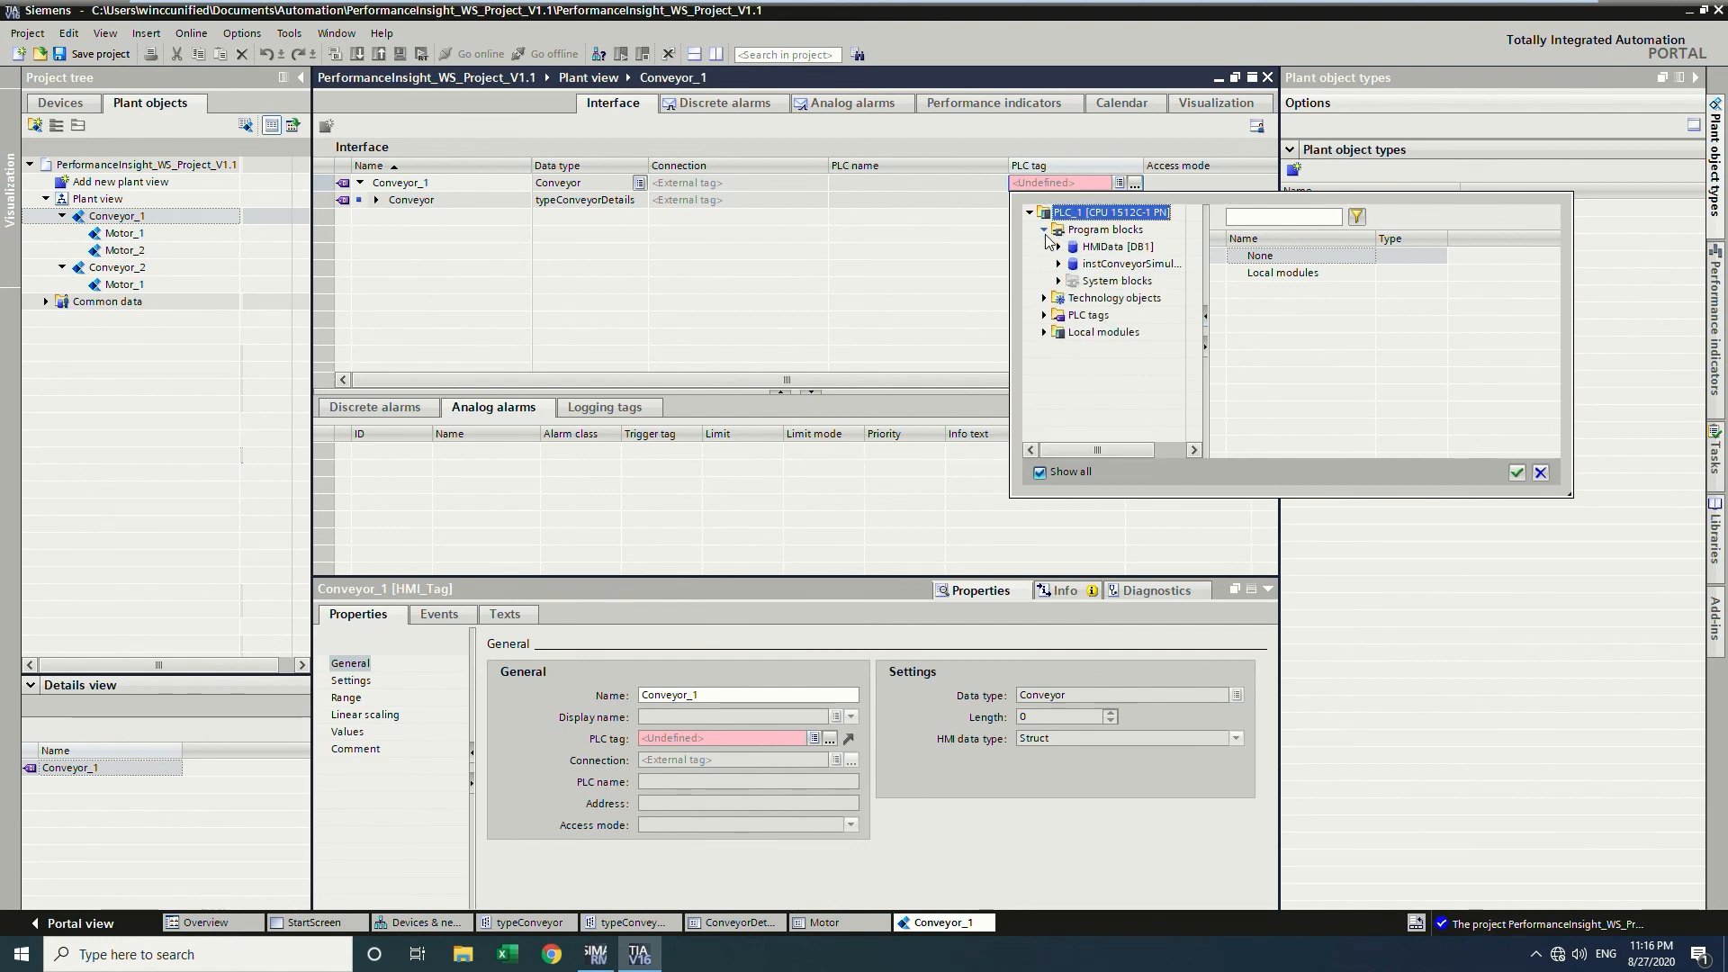
left_click(1113, 247)
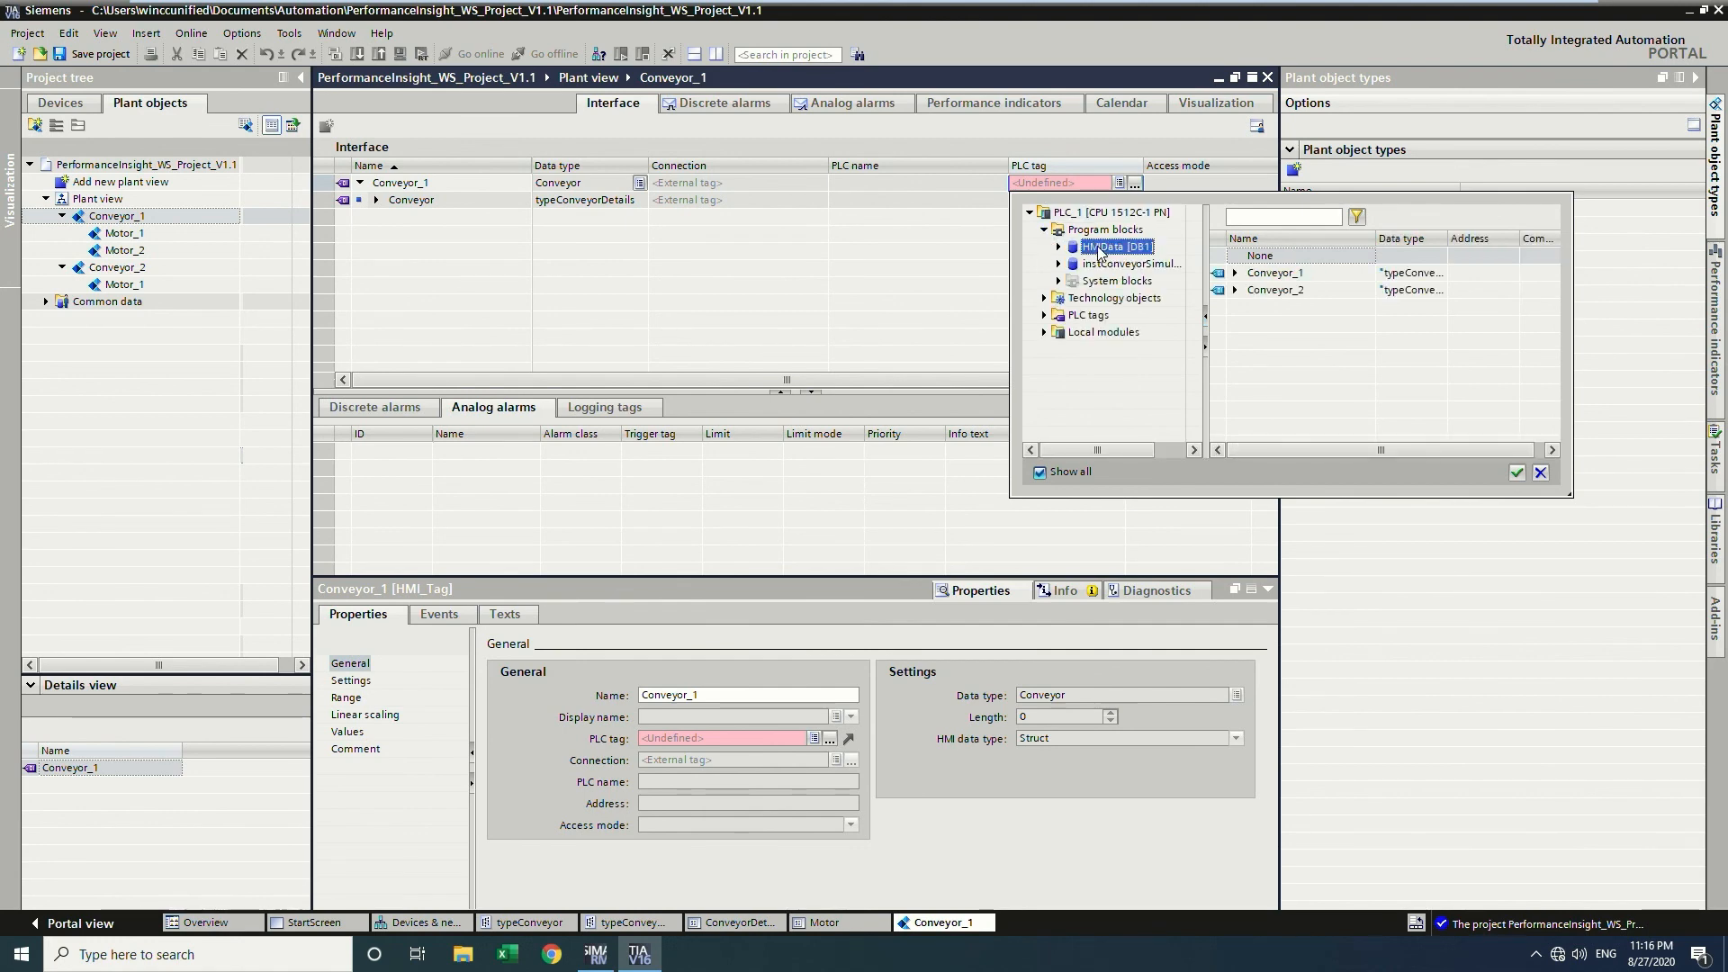
left_click(1335, 289)
left_click(1329, 273)
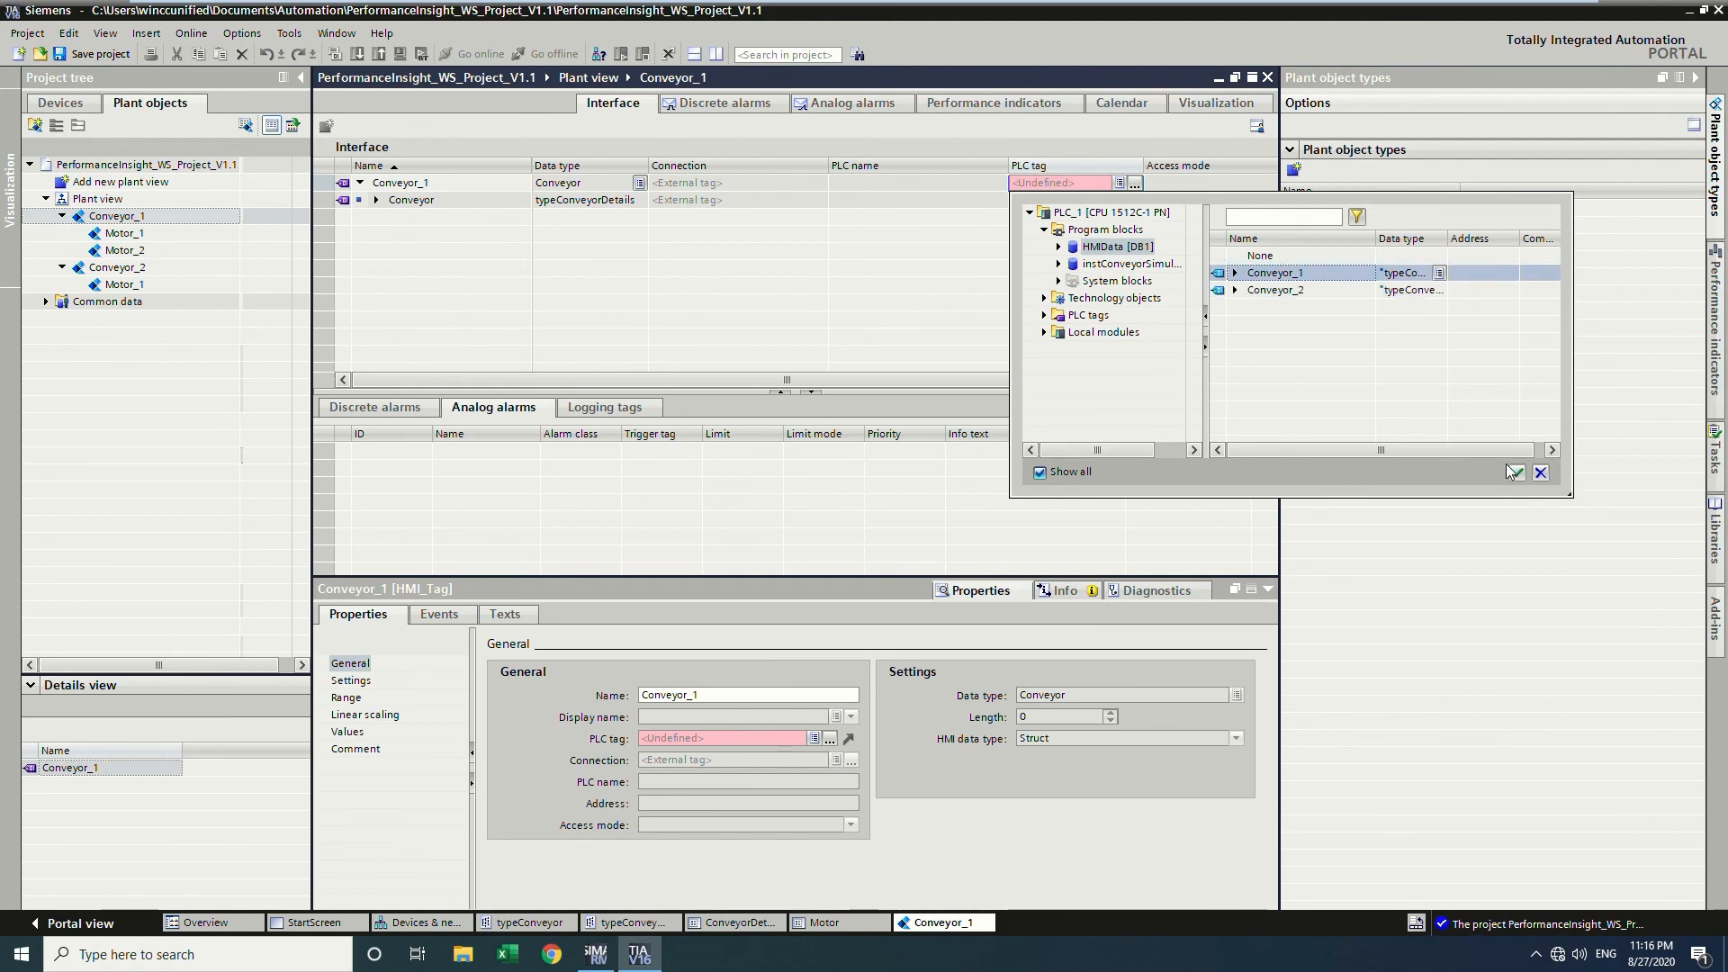
left_click(1515, 472)
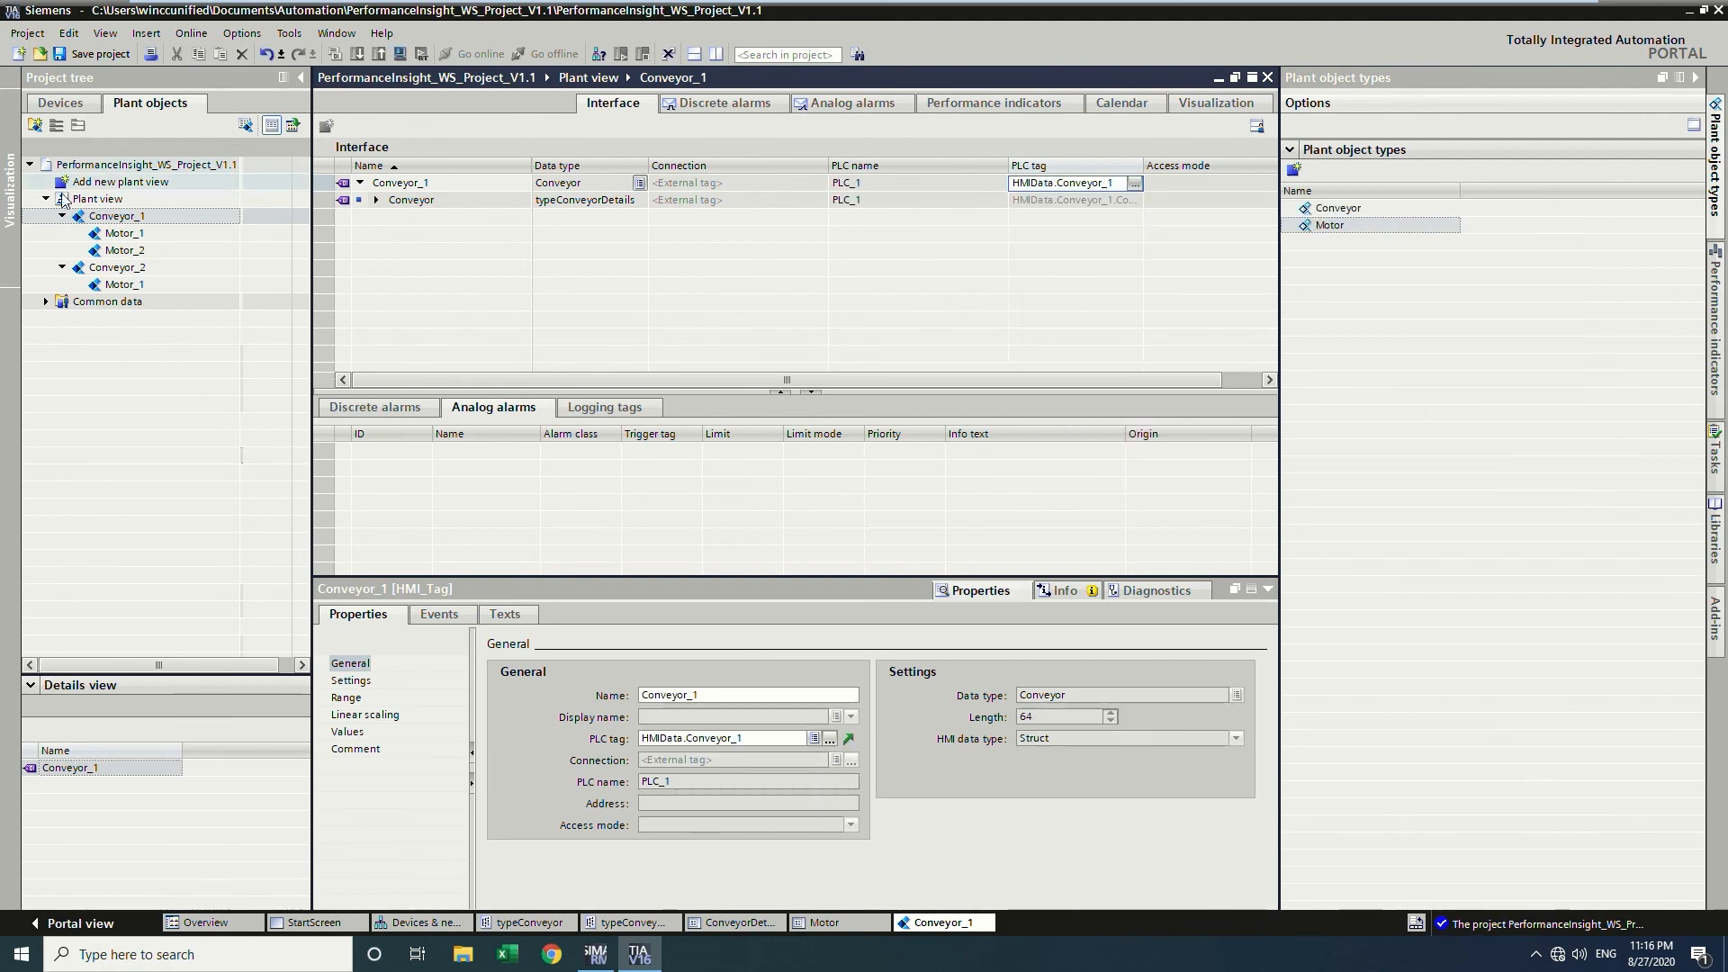
Open the Conveyor_2 plant object and link its PLC tag to HMIData.Conveyor_2.
left_click(116, 267)
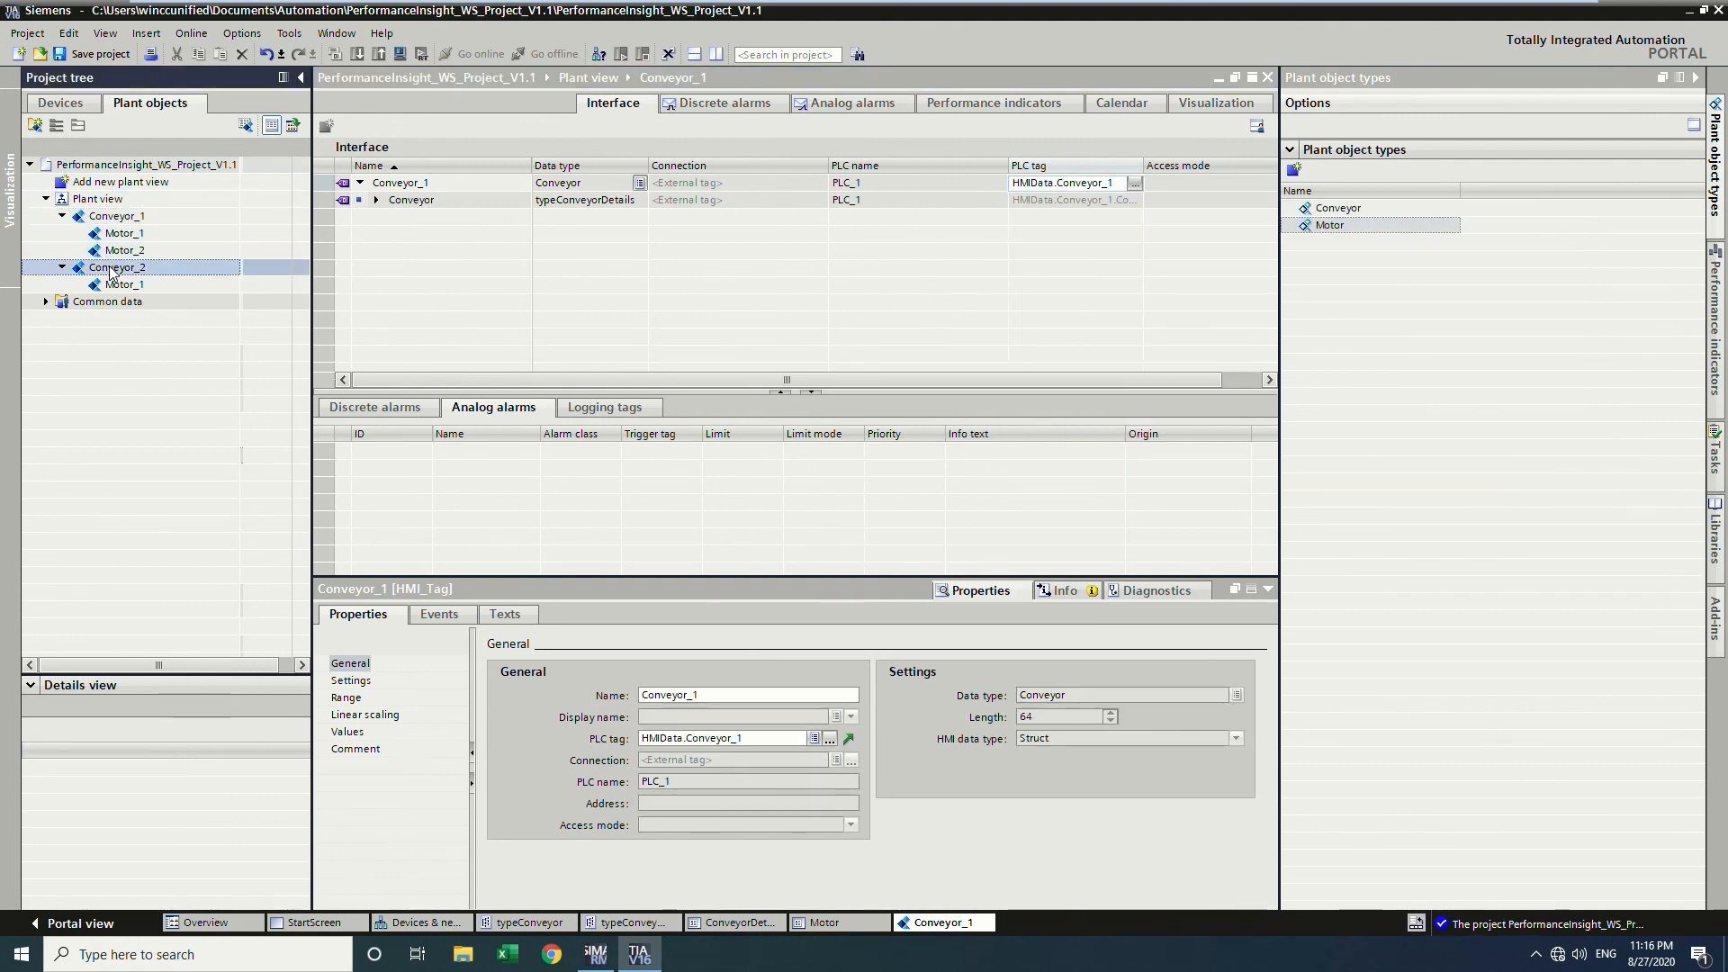
left_click(120, 217)
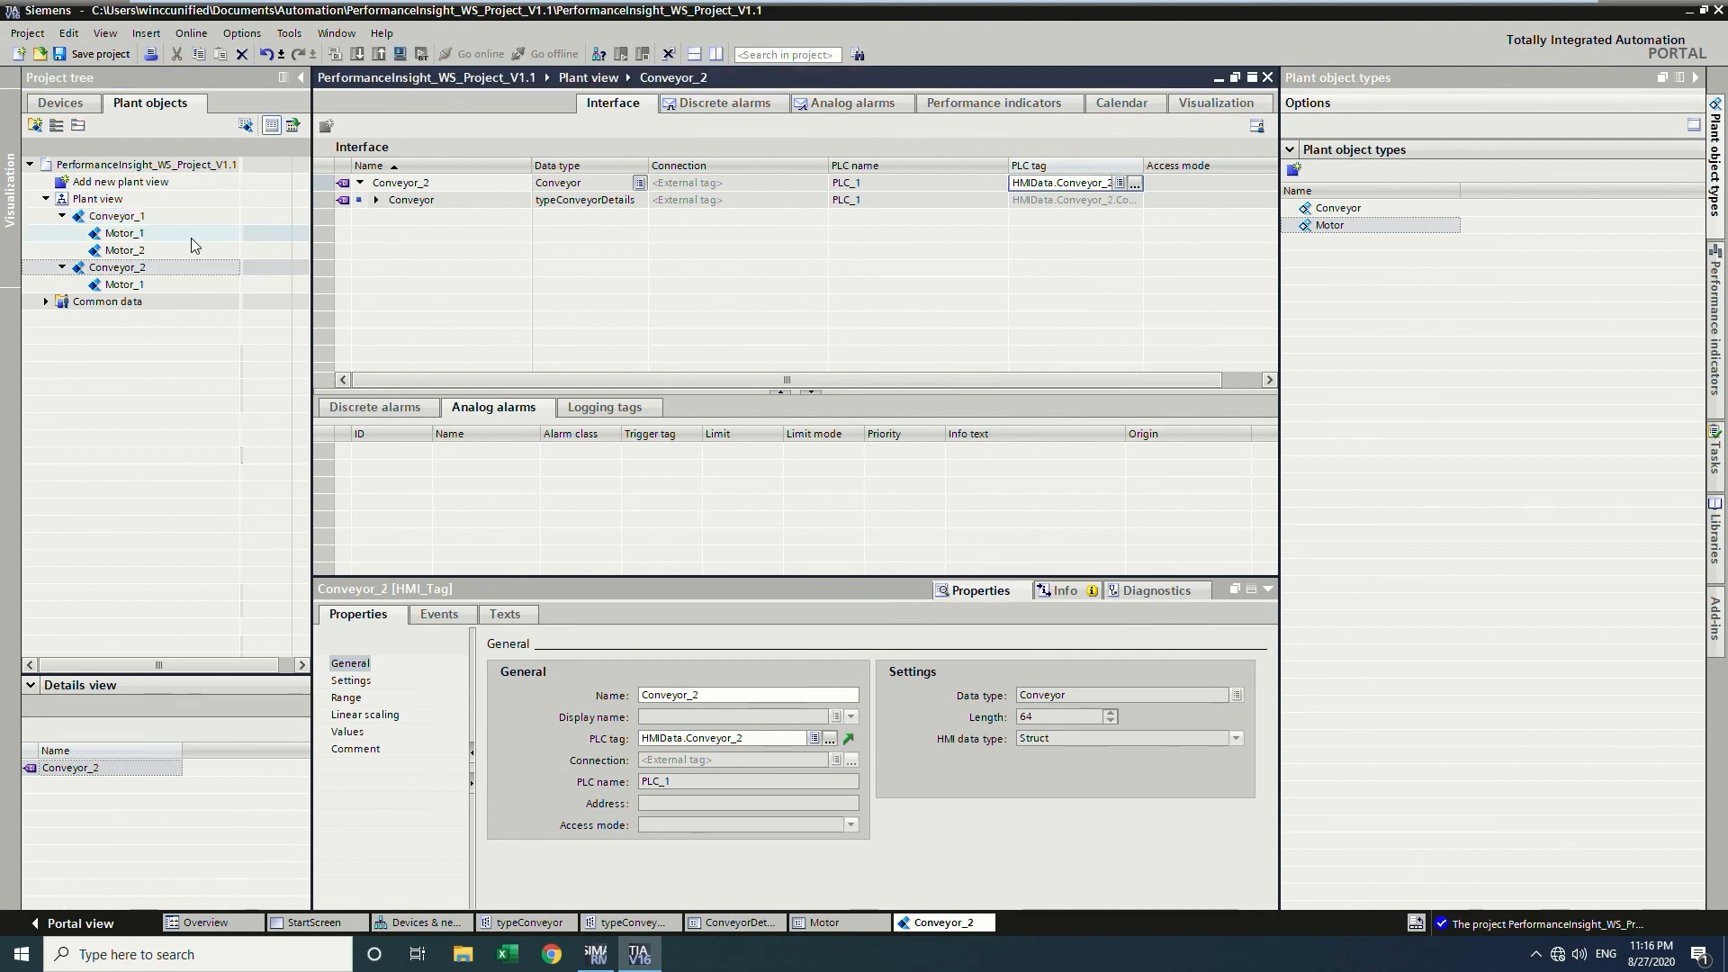
Open Conveyor_1's visualization, expand its ConveyorDetails interface and create a new screen for the plant object.
left_click(187, 220)
double_click(187, 220)
left_click(1203, 108)
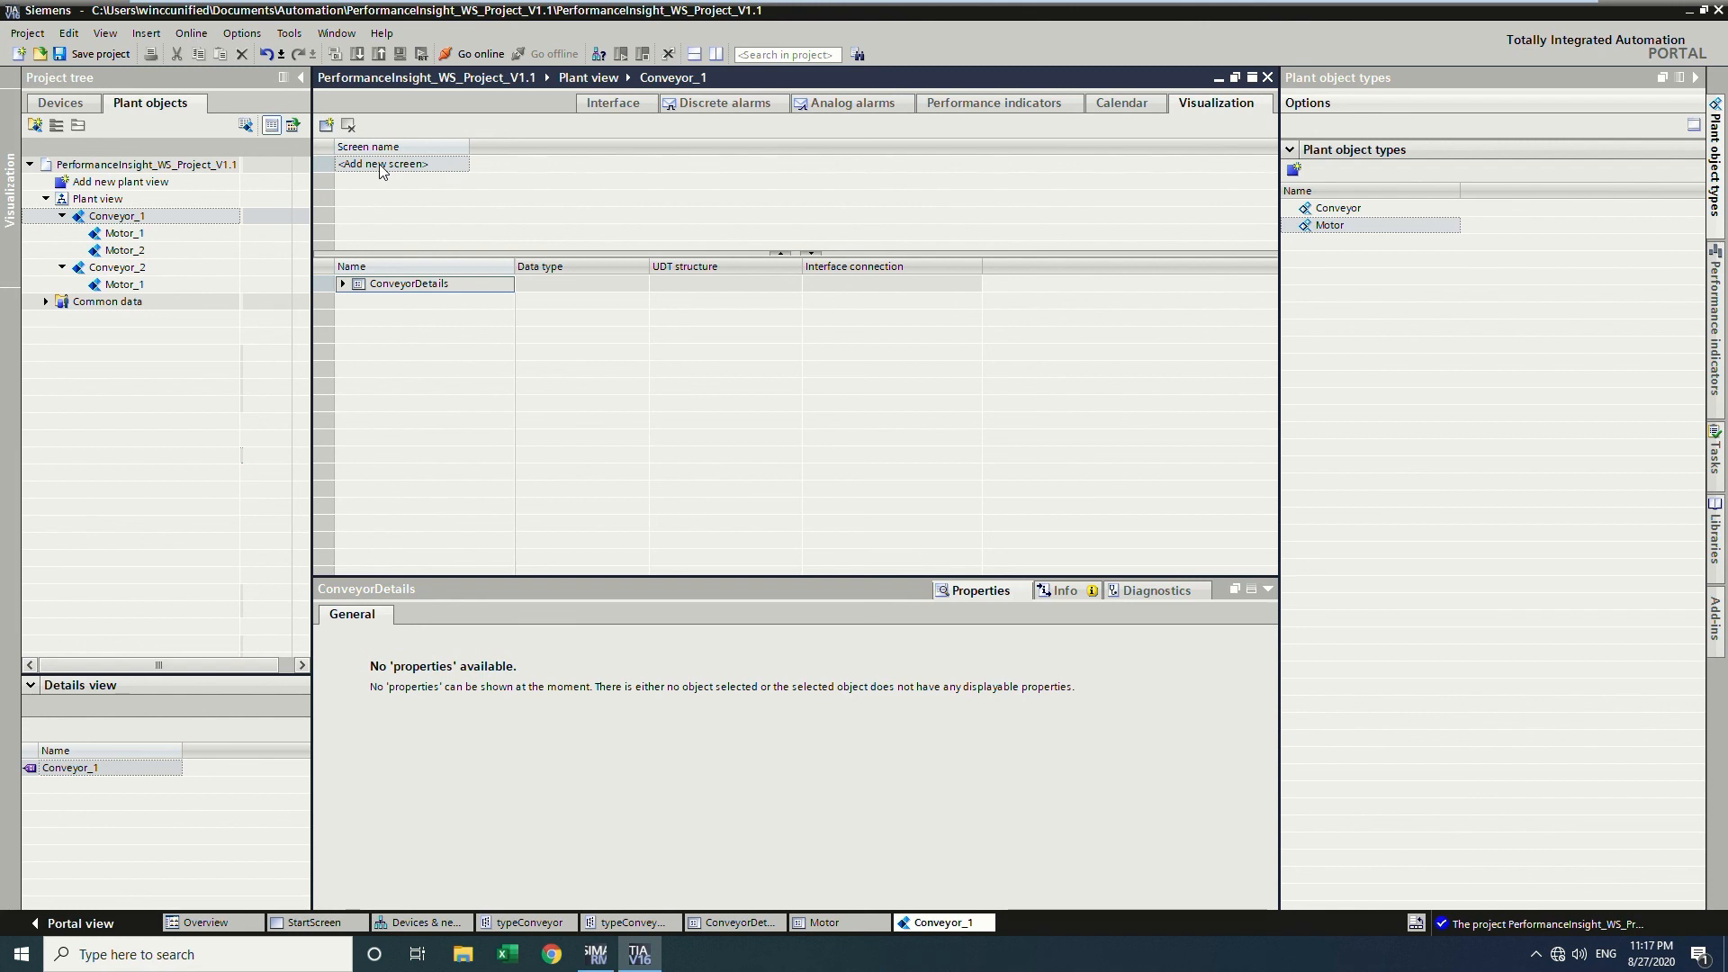
left_click(343, 284)
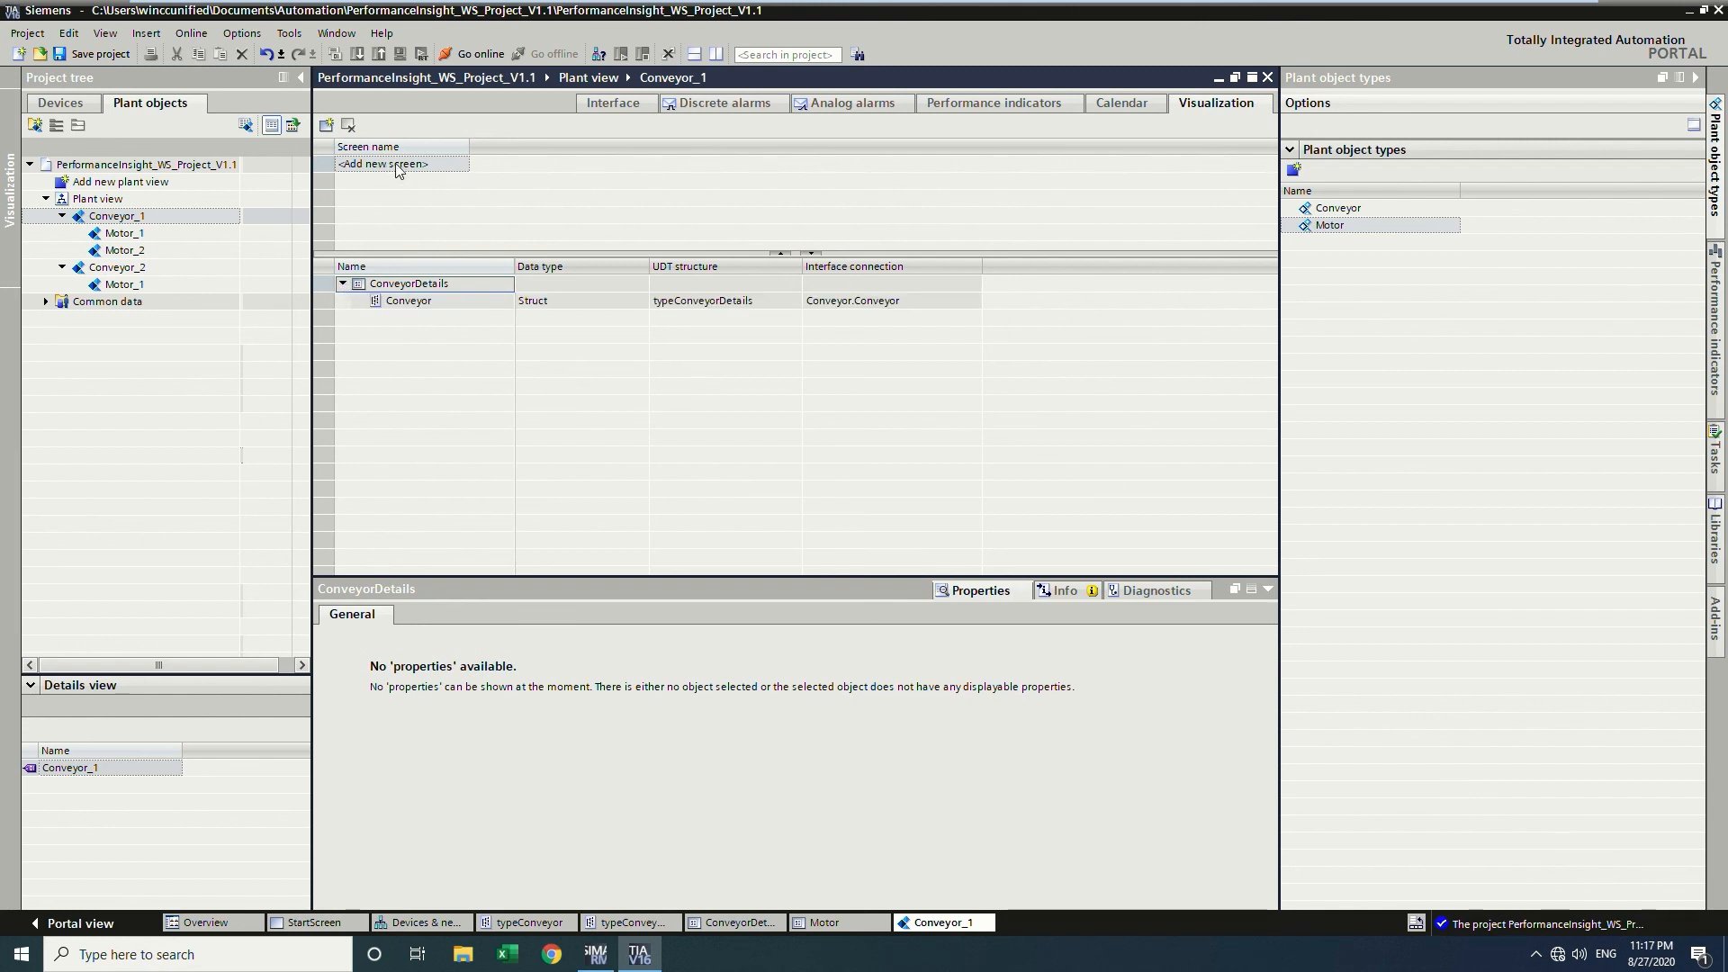
double_click(399, 165)
right_click(398, 170)
left_click(418, 175)
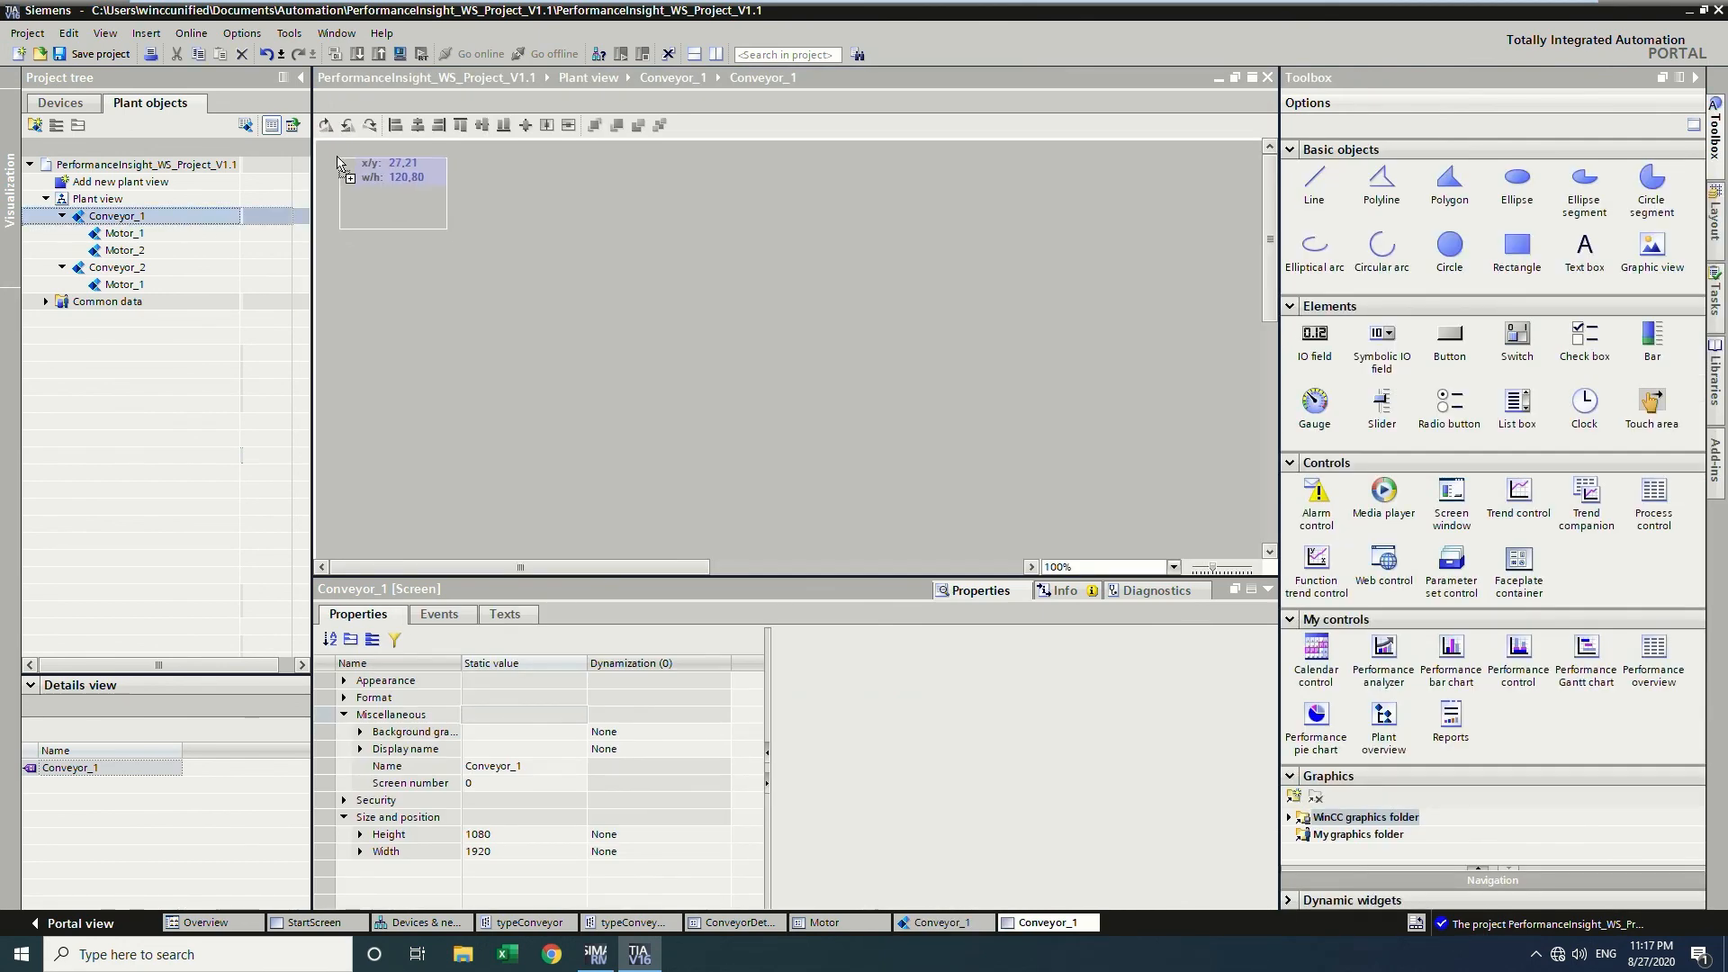
Place Conveyor_1's ConveyorDetails faceplate in the upper-left corner of its new screen and save the project.
left_click_drag(337, 162, 317, 143)
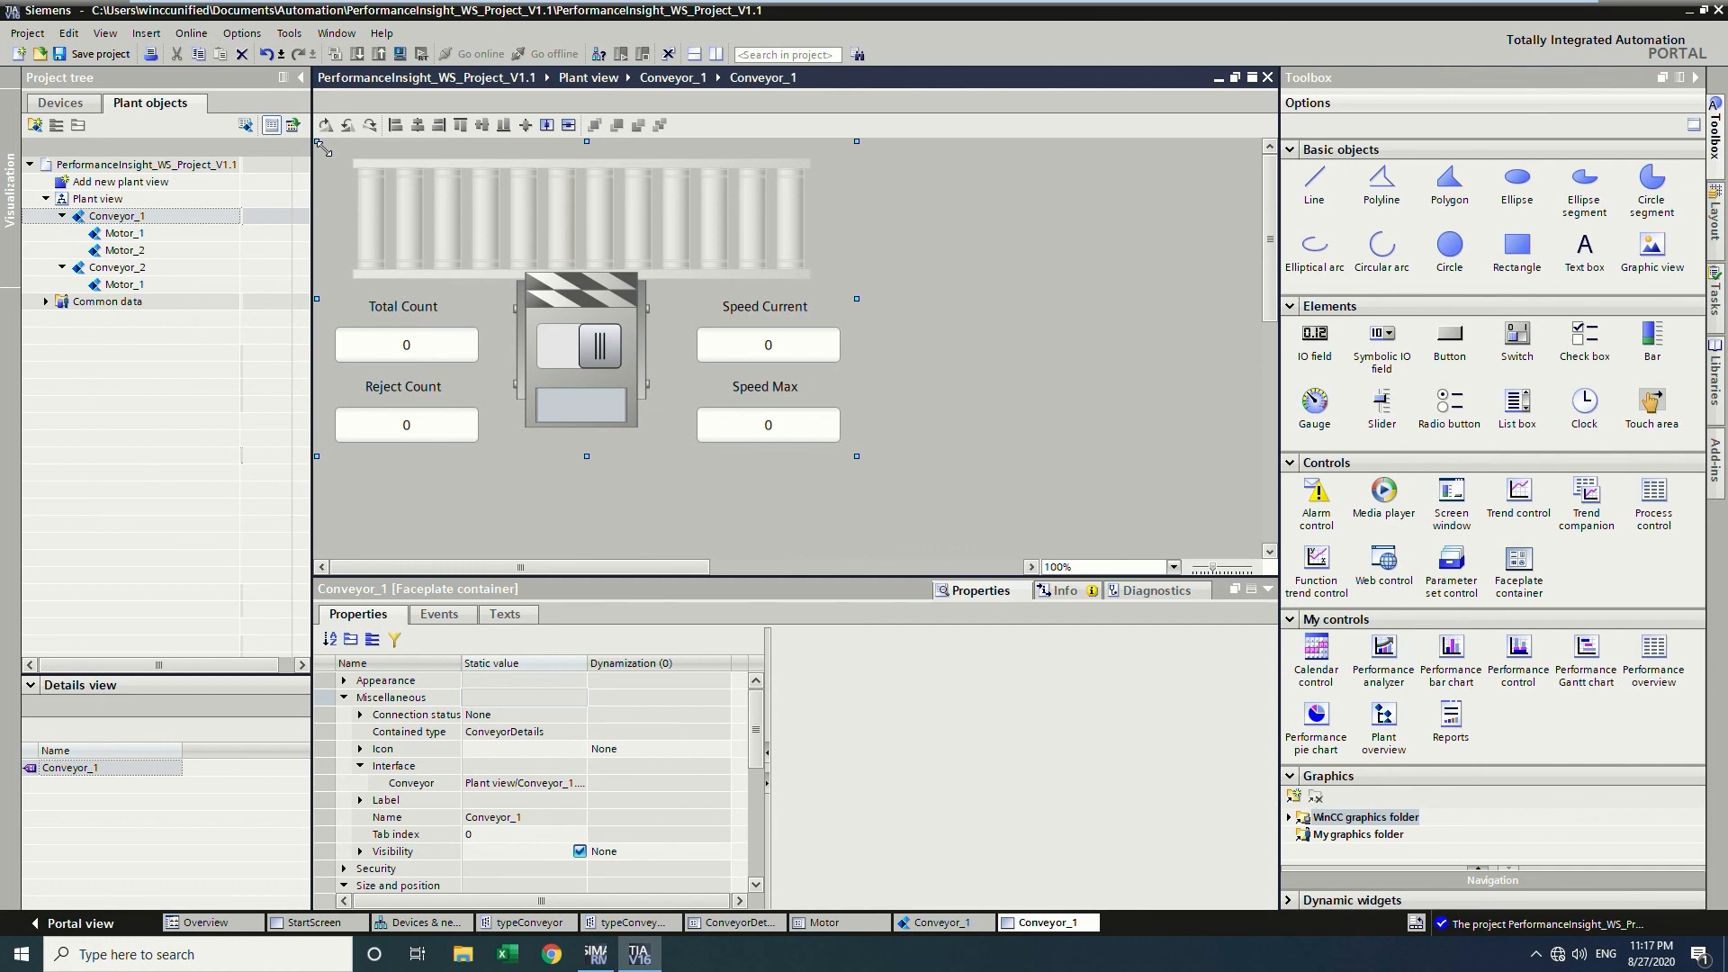
left_click(99, 54)
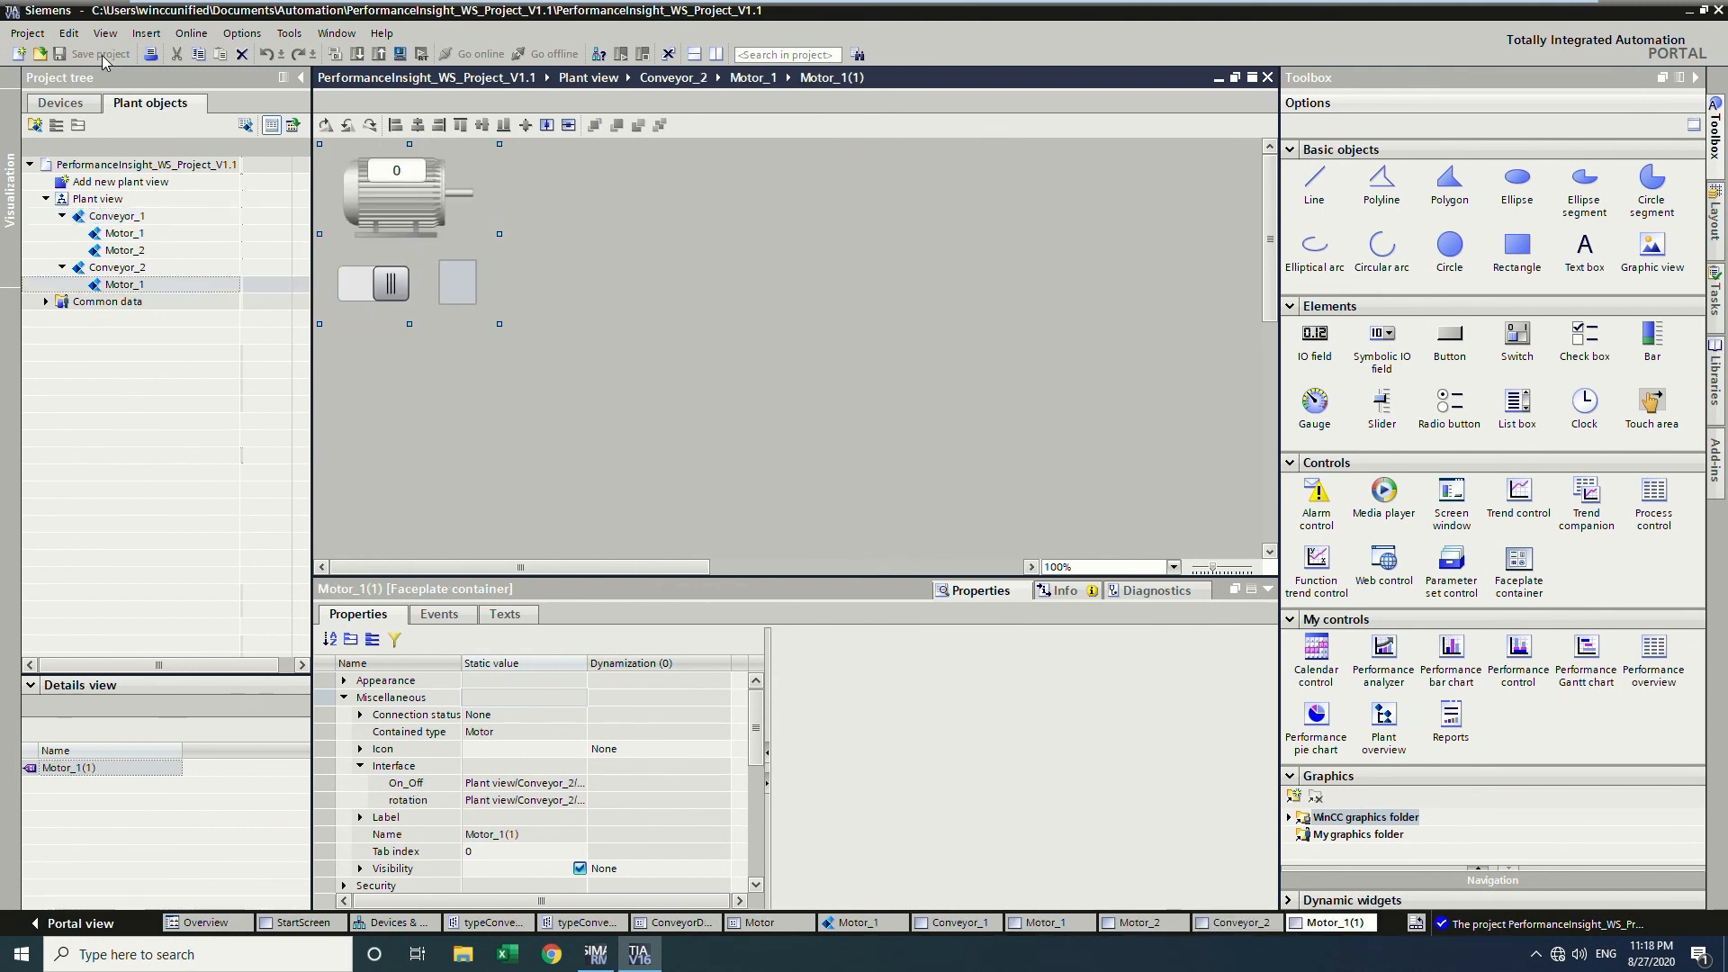
Assign the plant view to the HMI device.
right_click(121, 202)
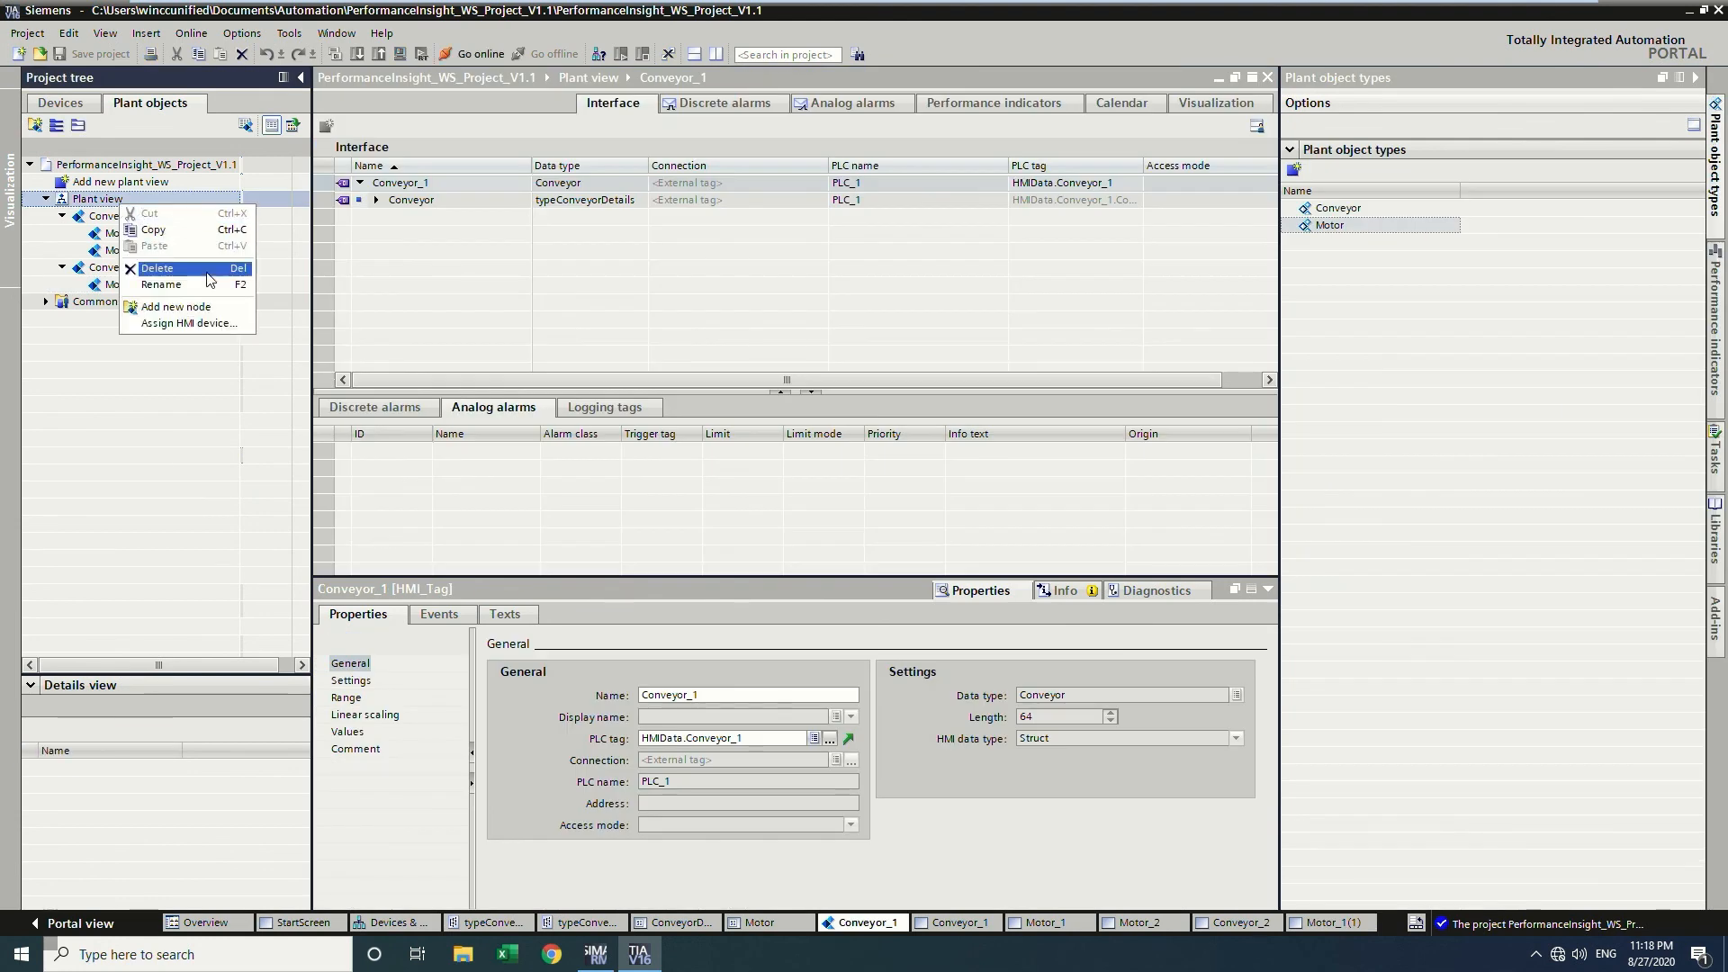
left_click(218, 324)
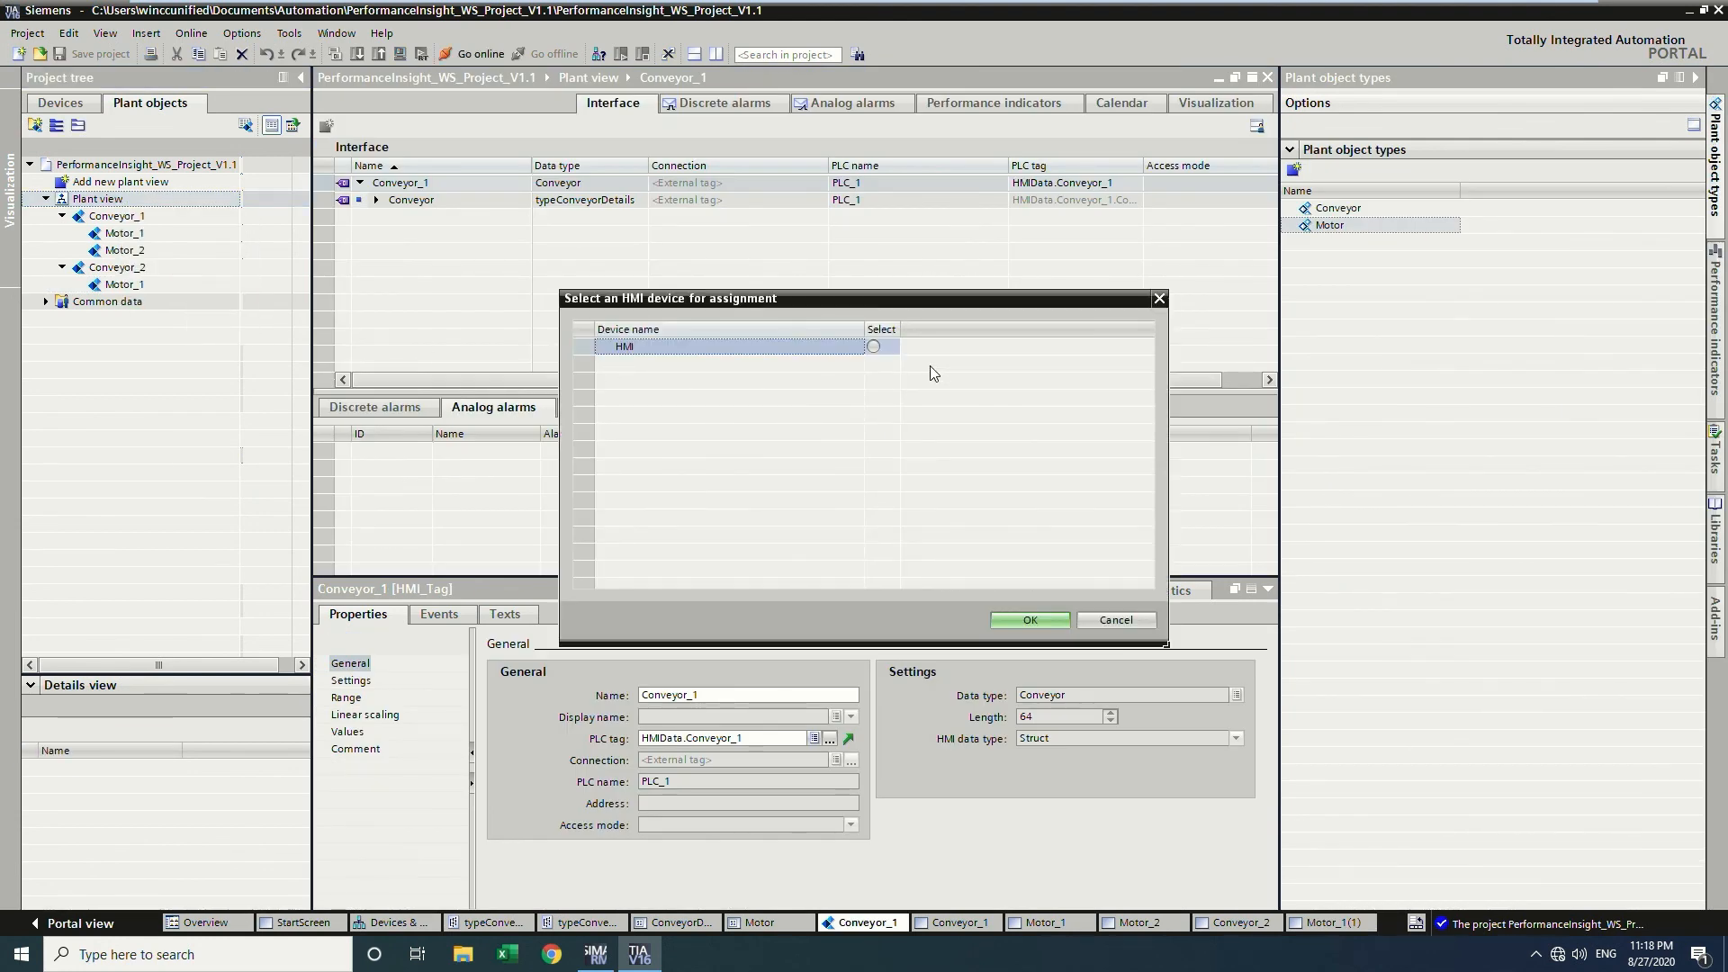
left_click(873, 346)
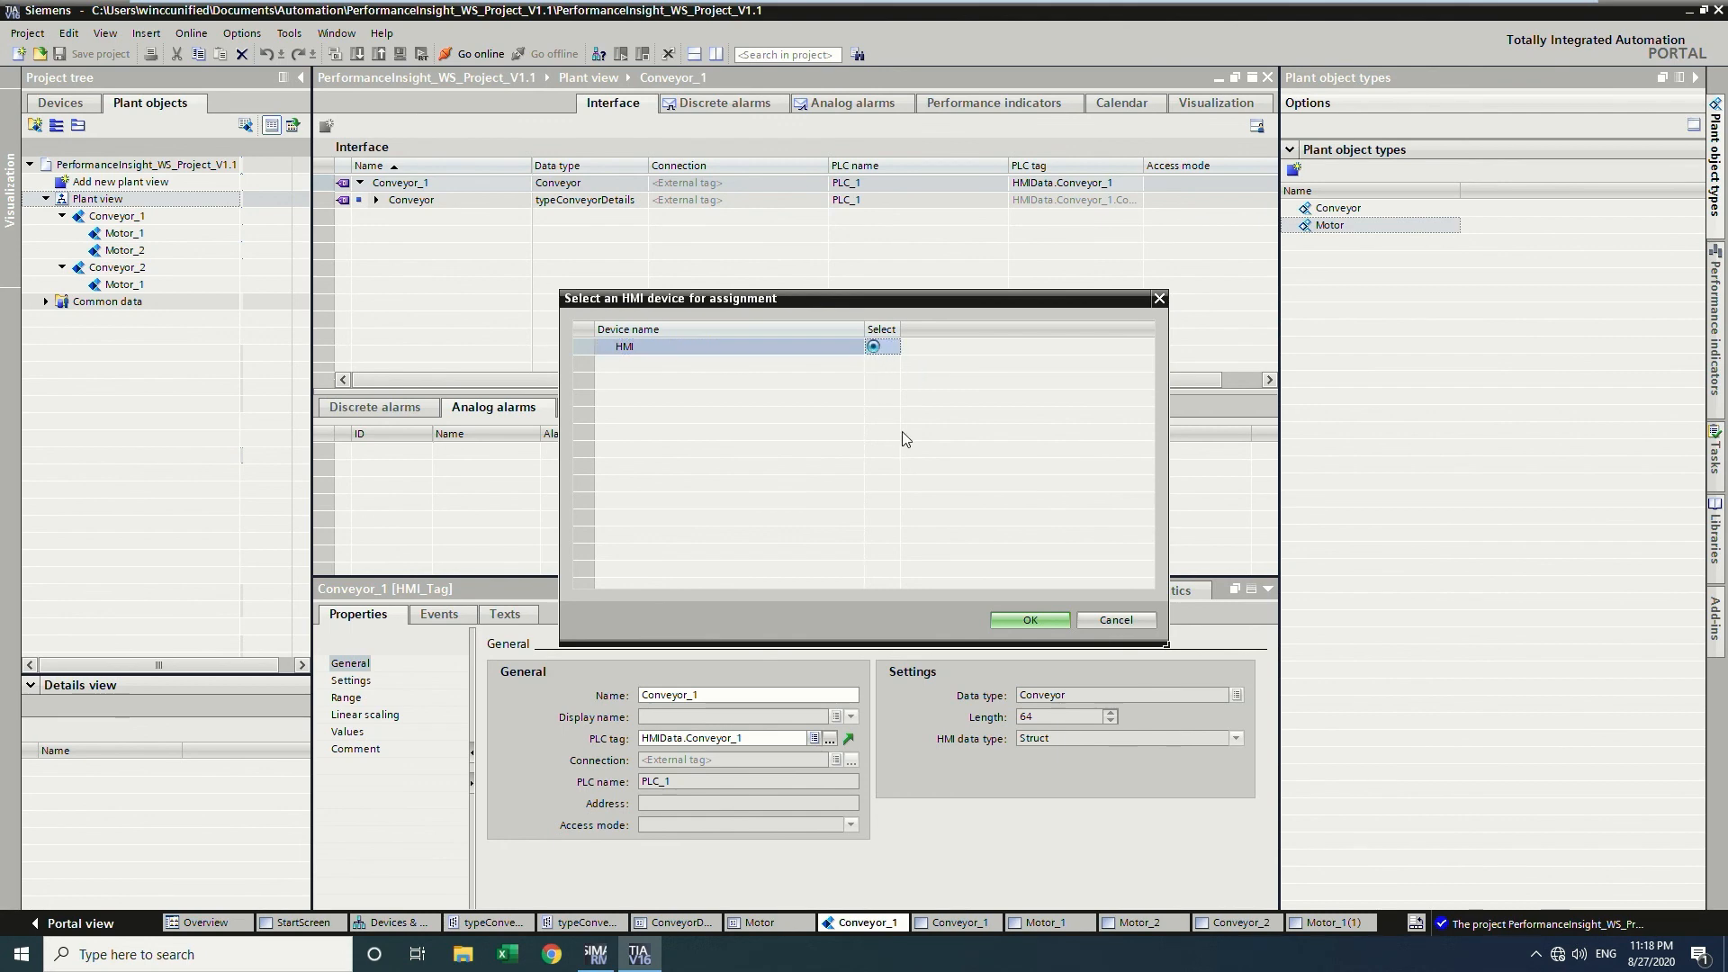
left_click(1024, 616)
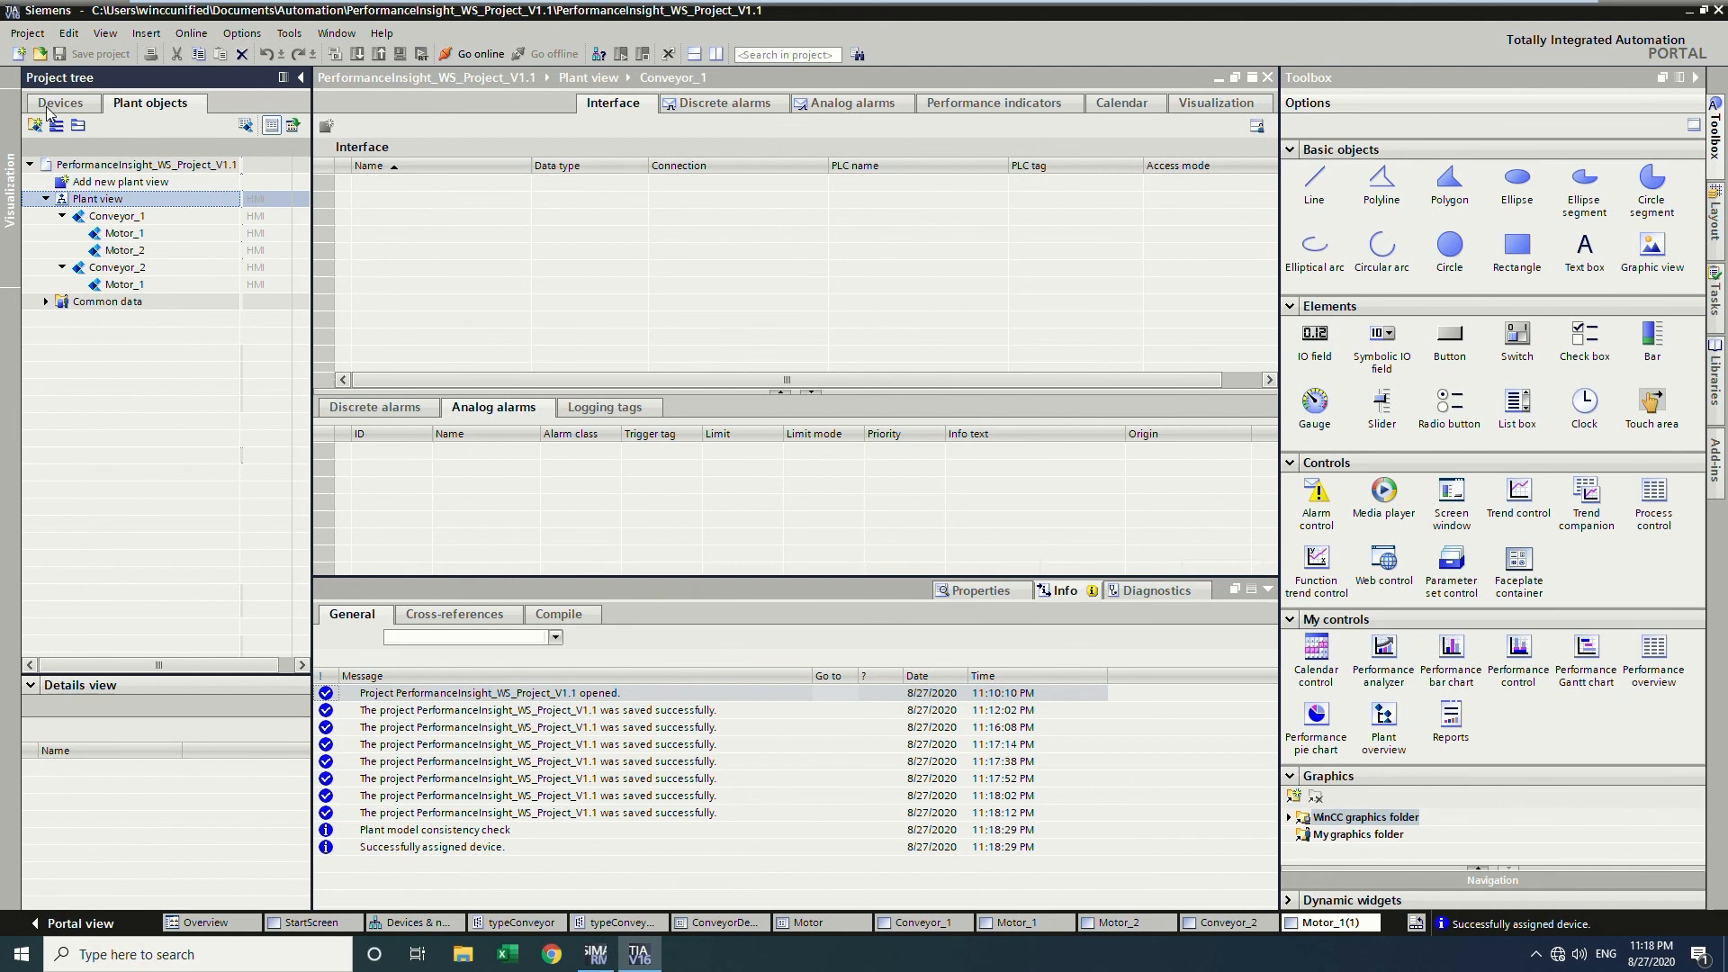
Open the HMI's StartScreen and try placing a Plant overview control in its upper-left corner.
left_click(59, 104)
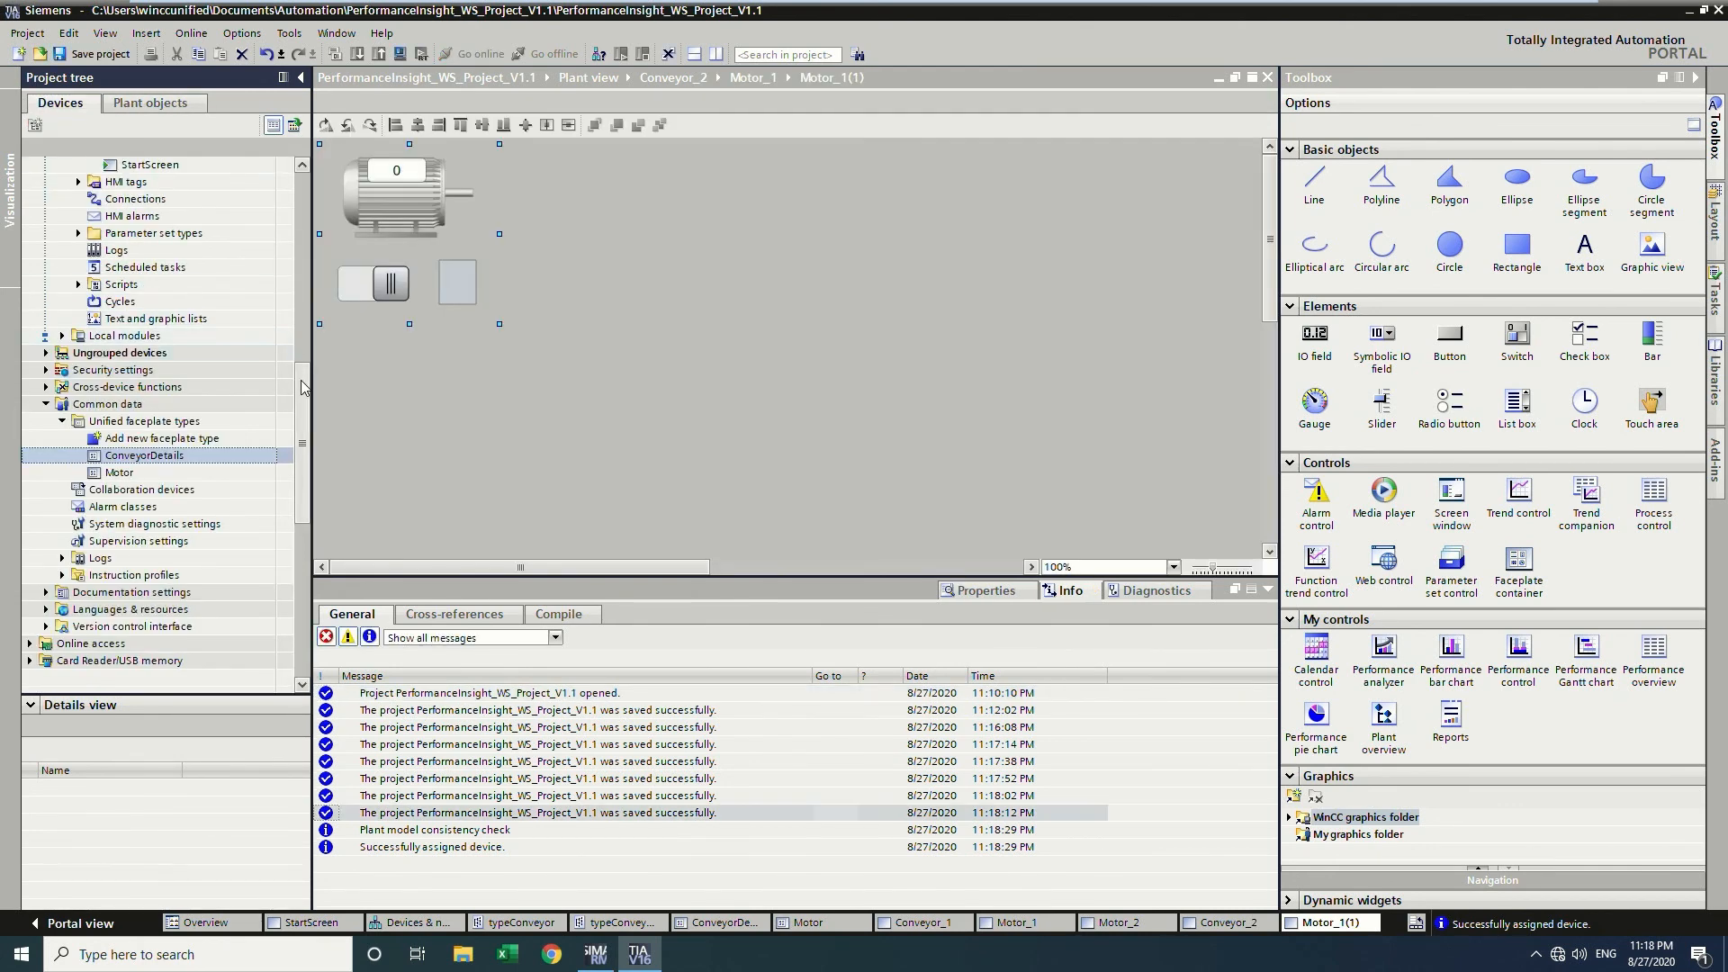
scroll(290, 313, "up", 2)
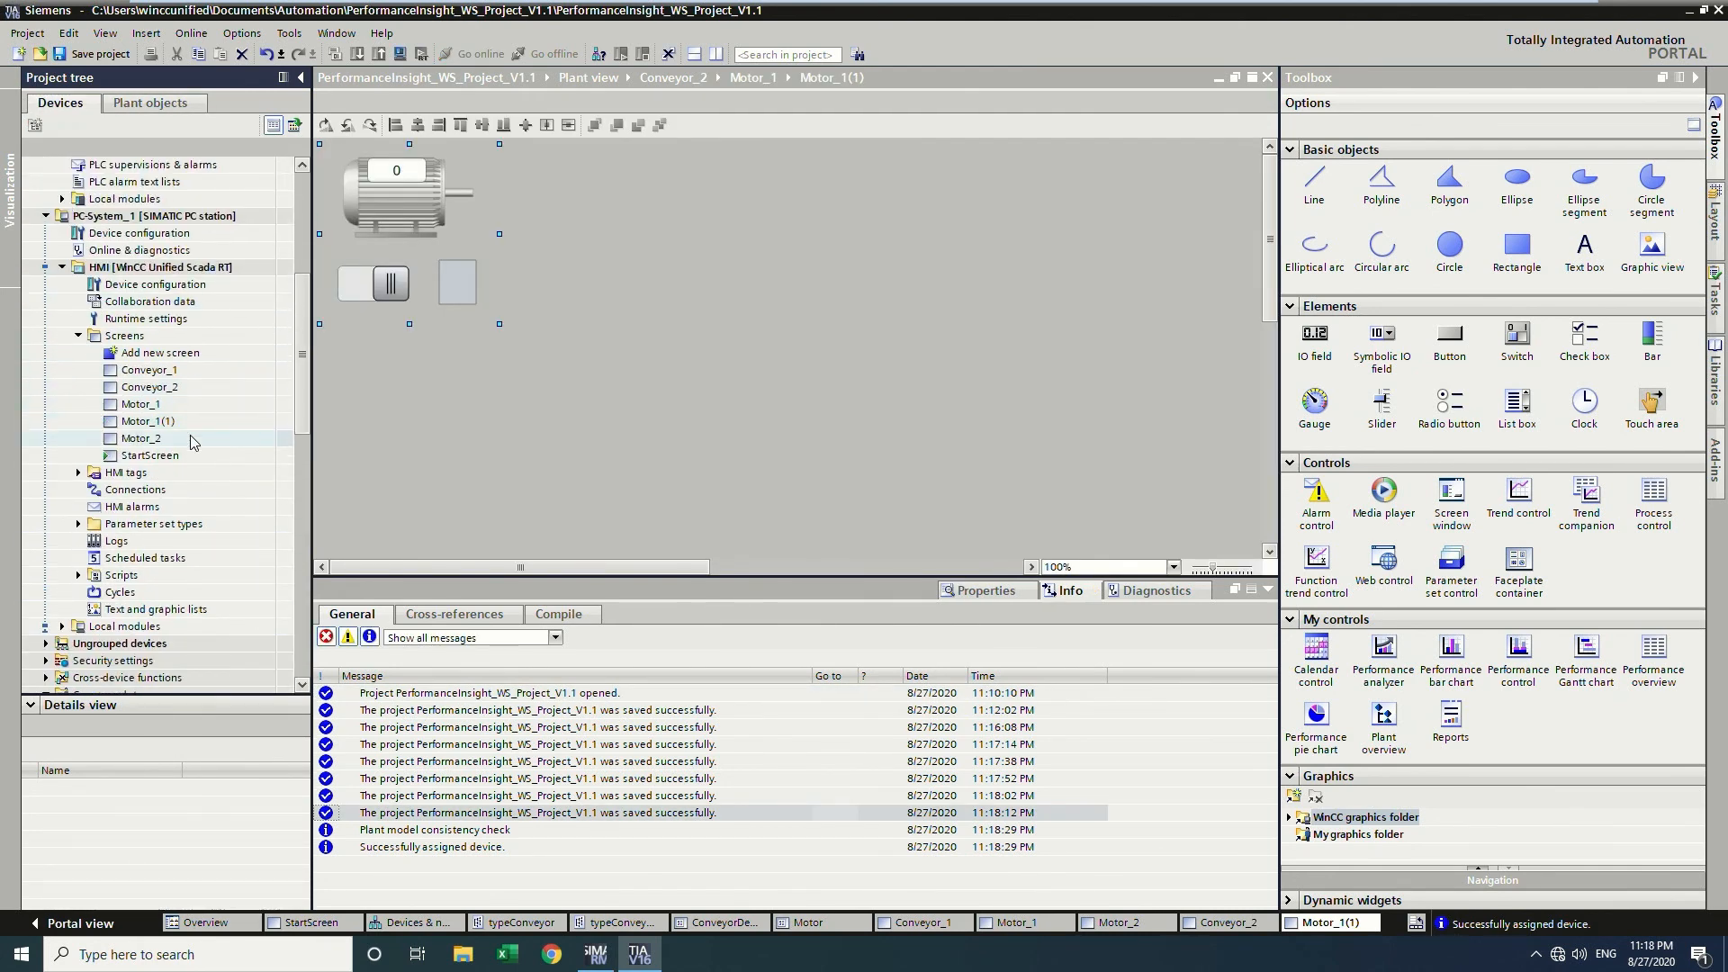
left_click(195, 457)
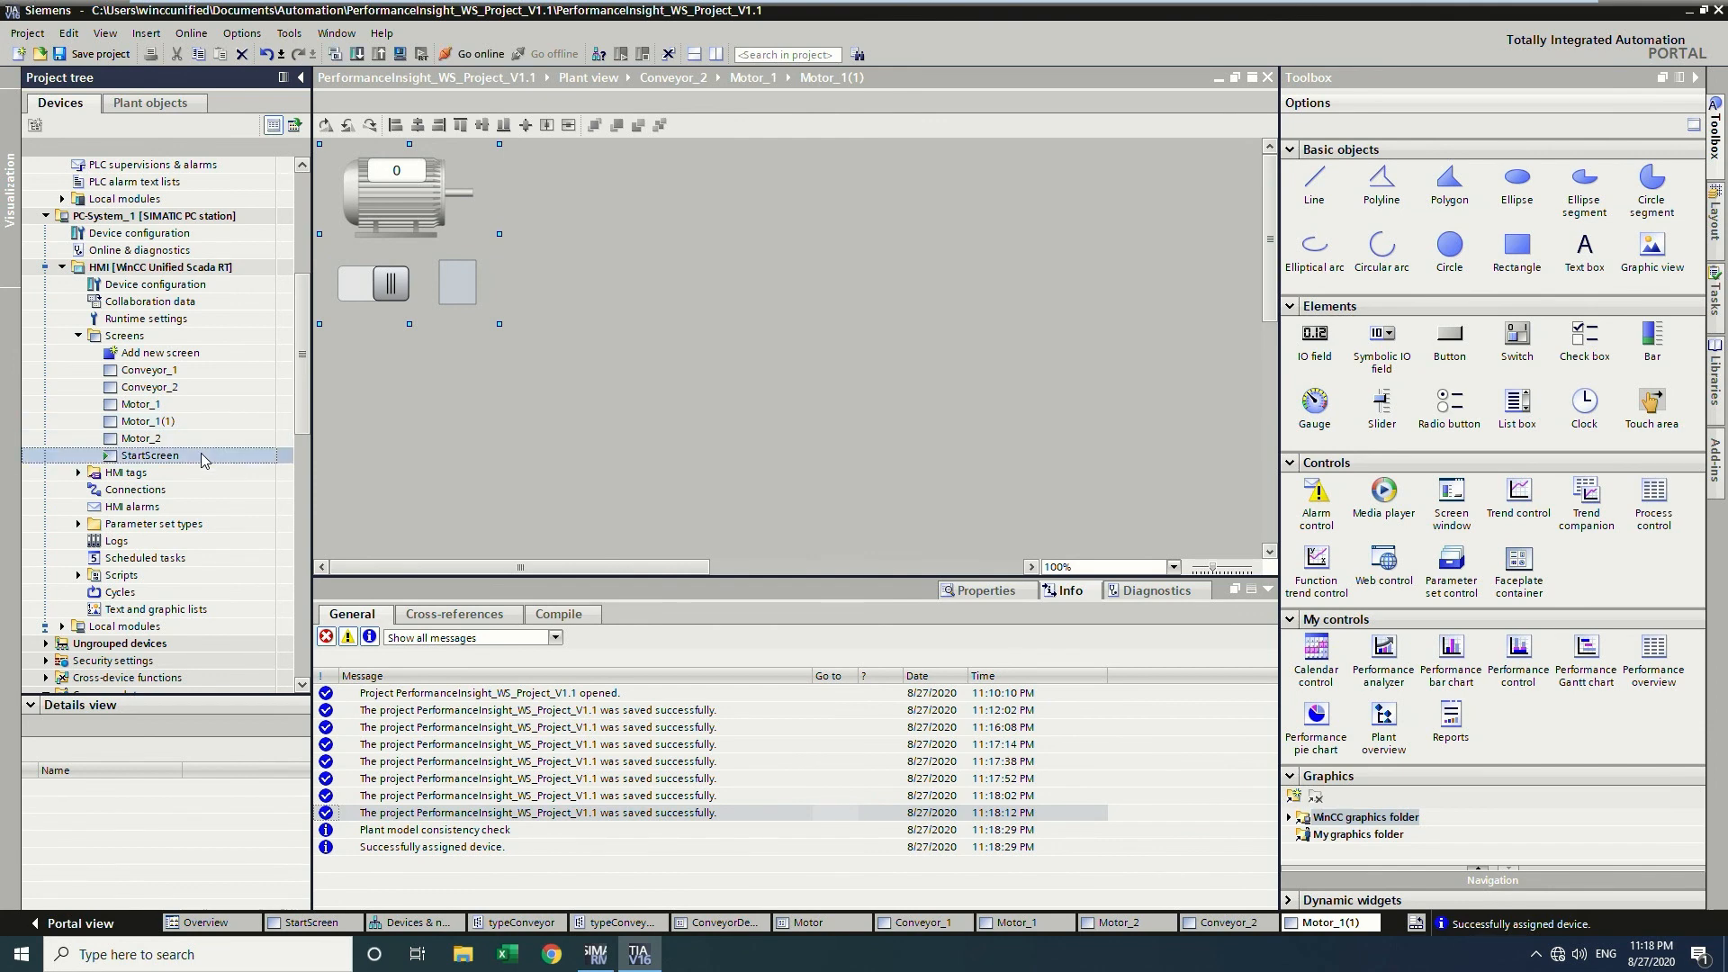
double_click(195, 457)
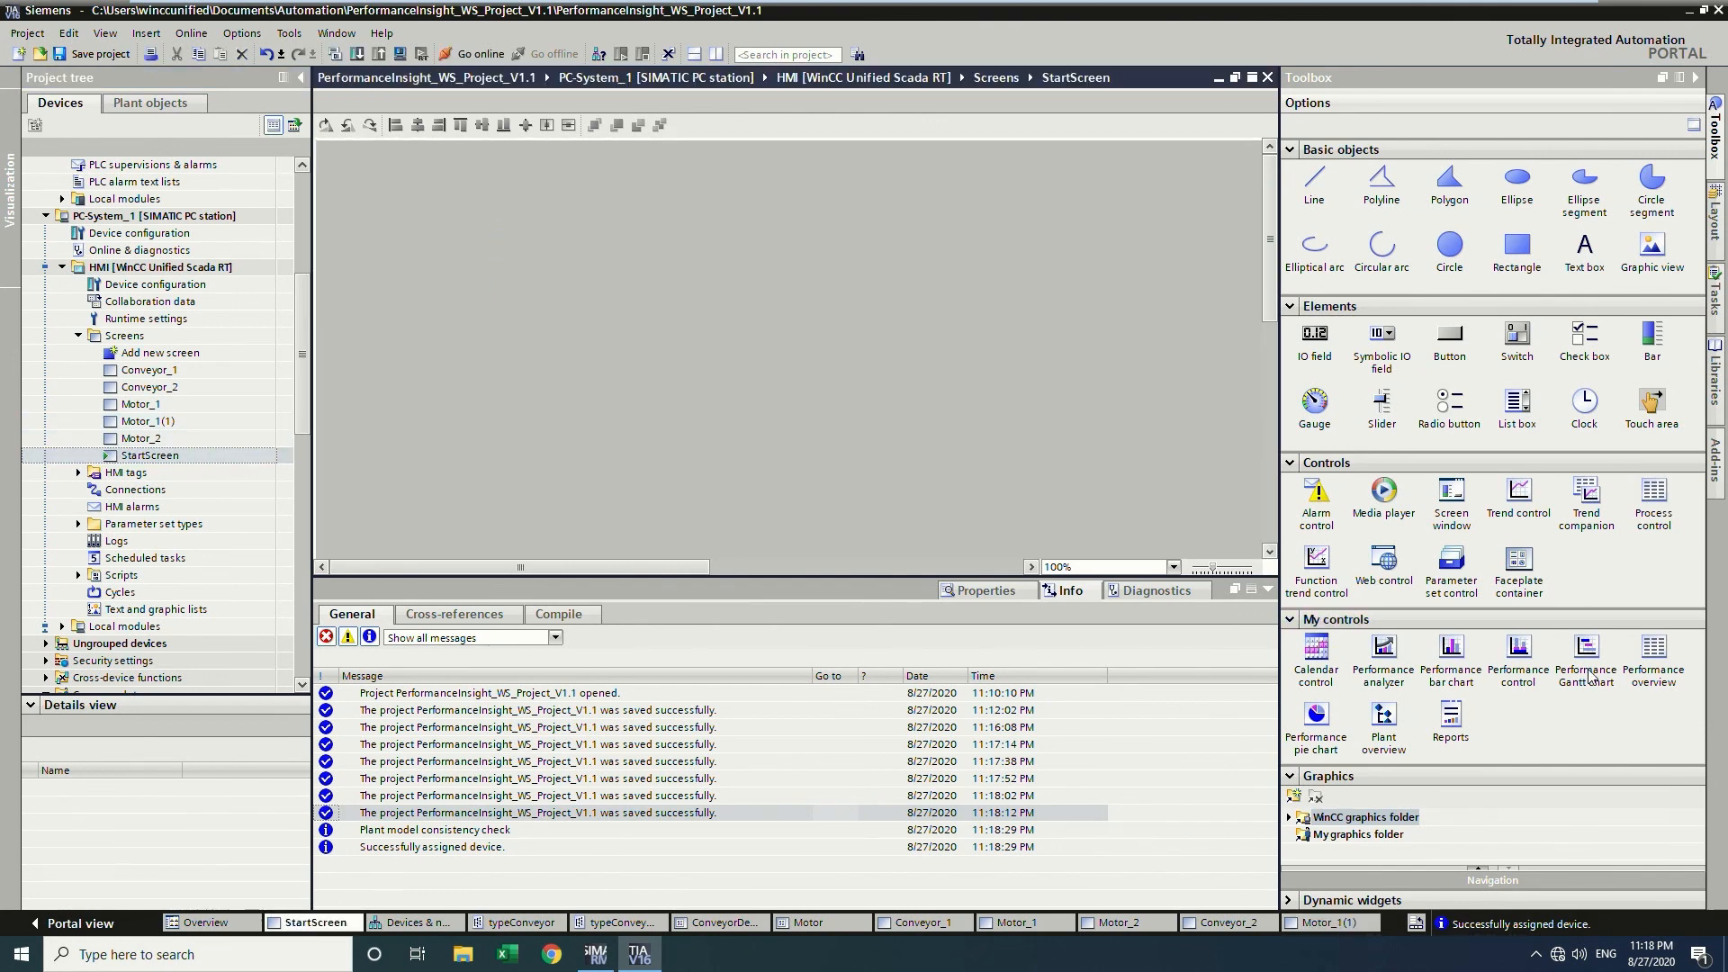
left_click_drag(1395, 736, 343, 166)
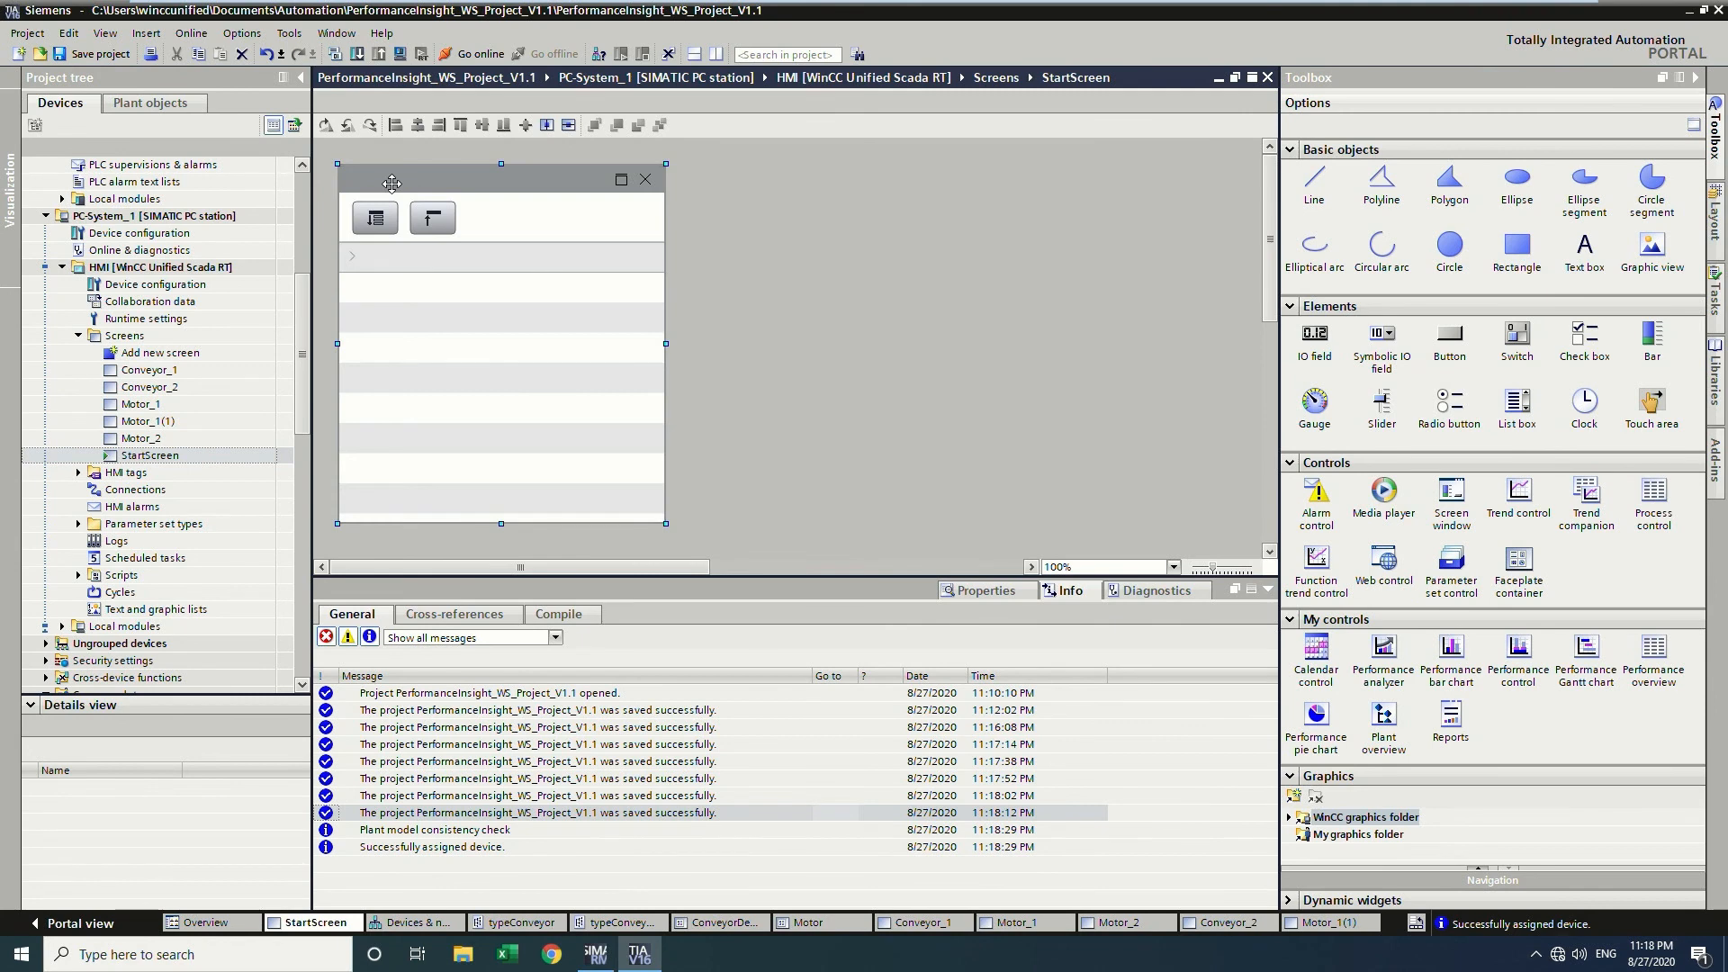
key("Delete")
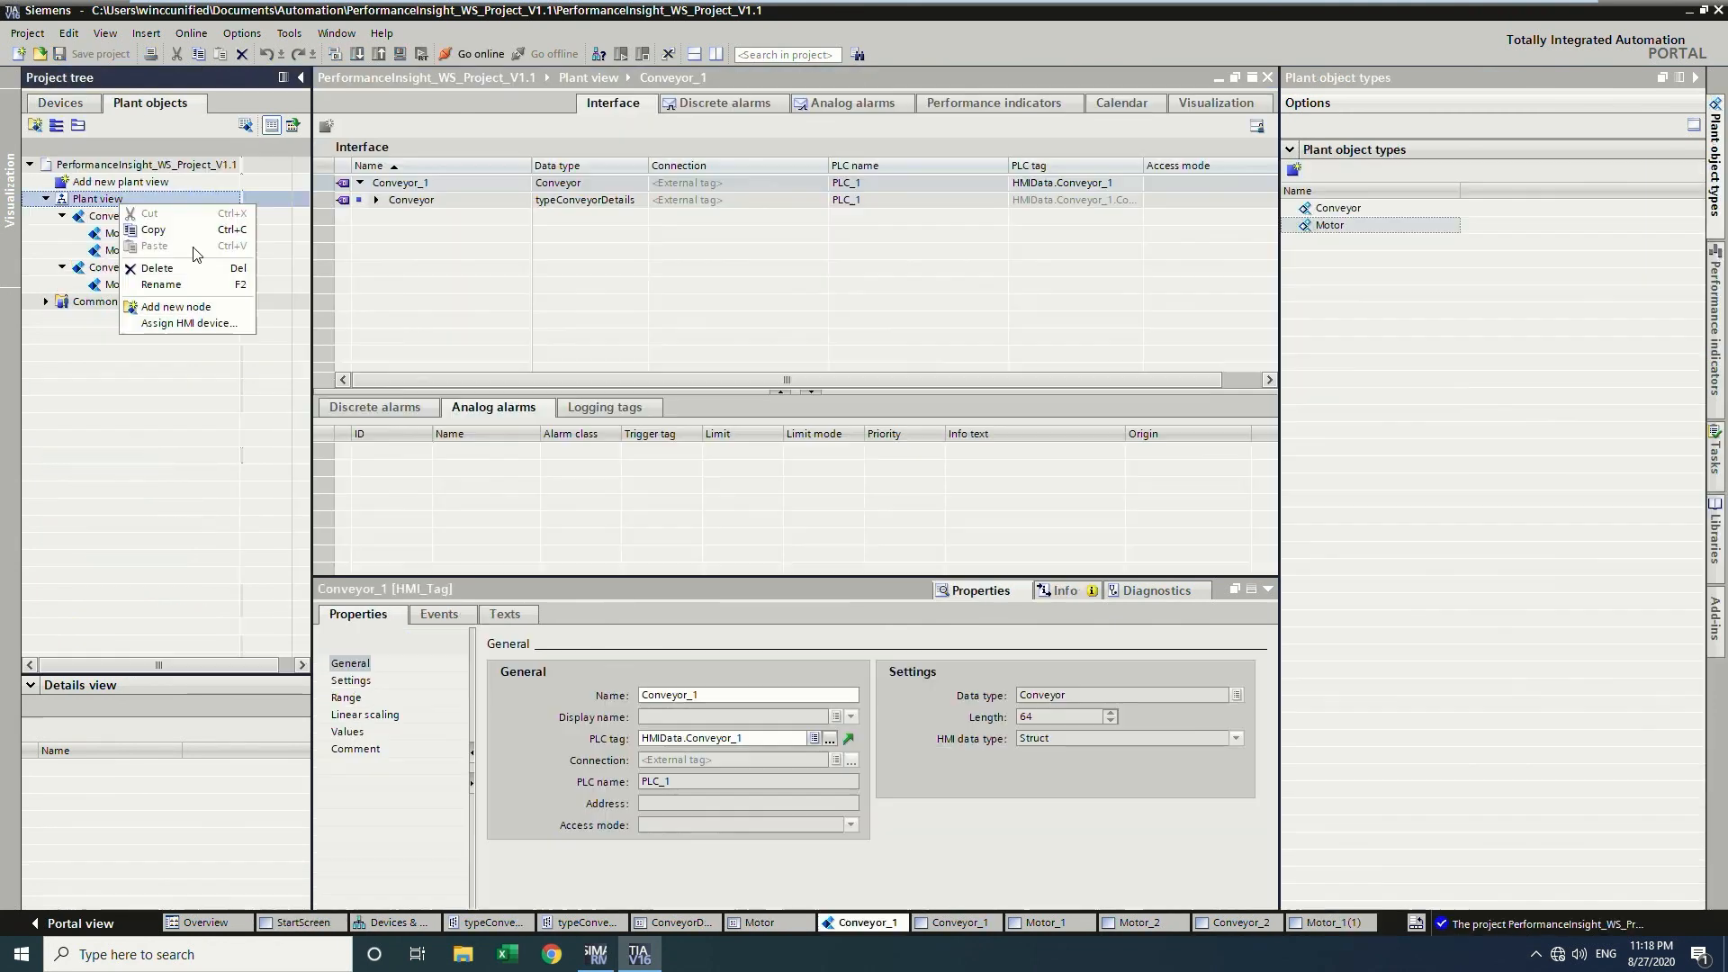
Assign the plant view with its conveyor and motor objects to the device HMI.
left_click(218, 324)
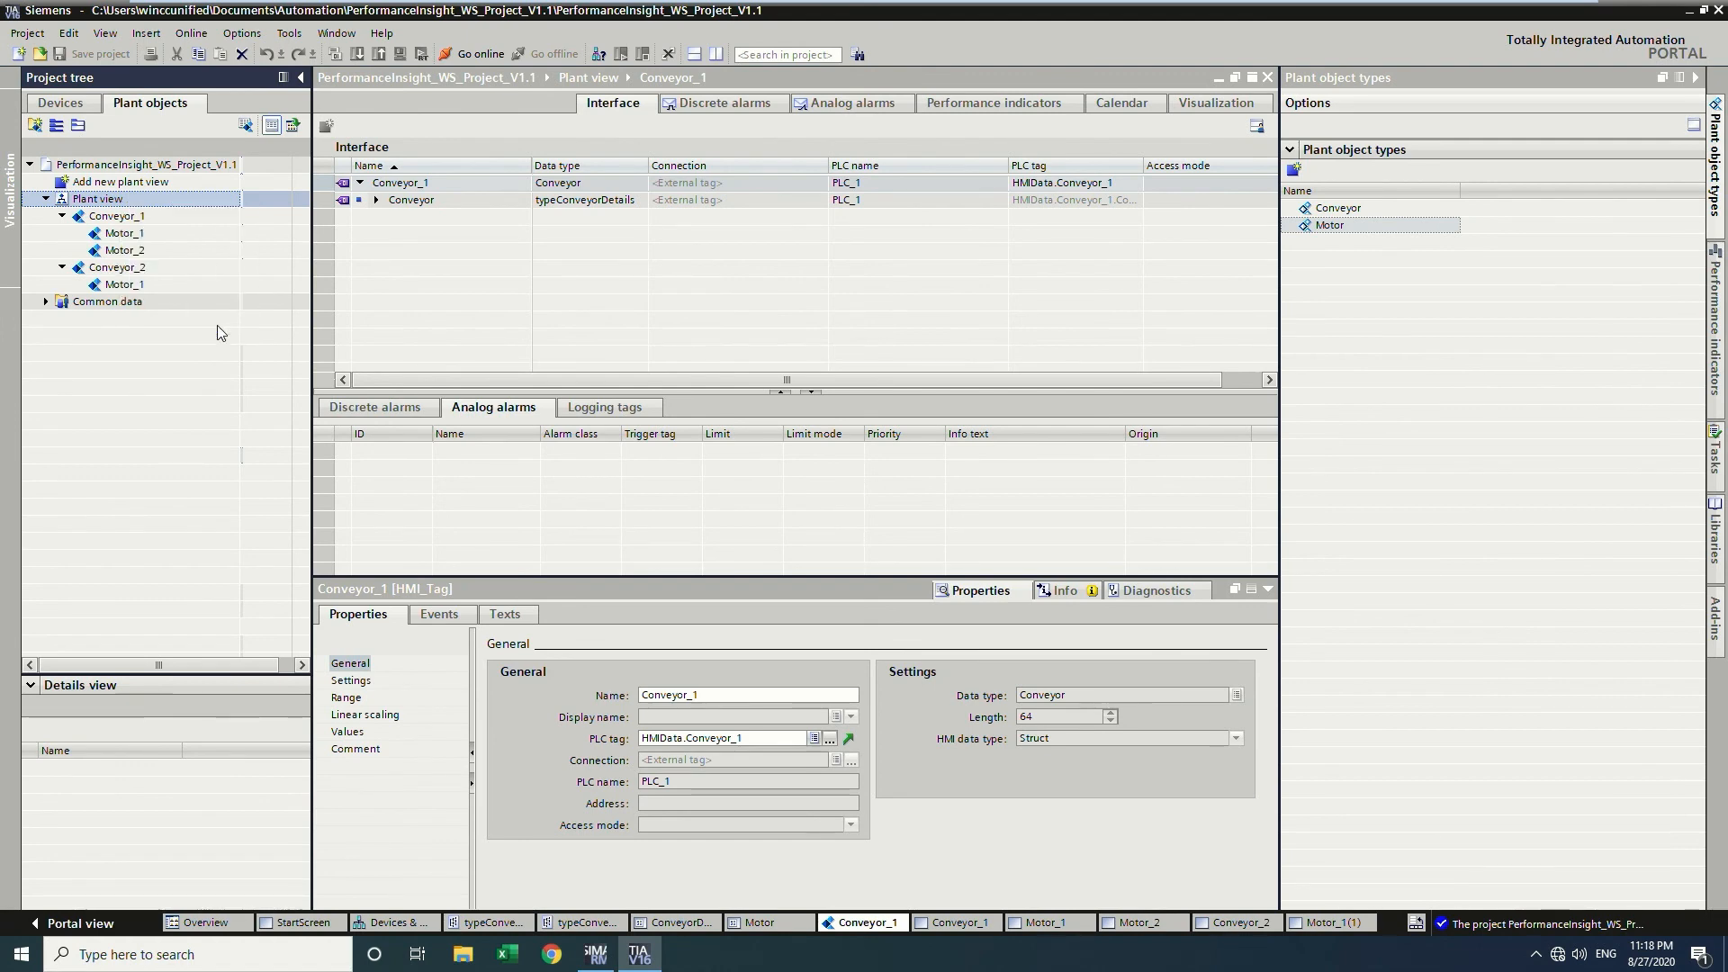
left_click(873, 346)
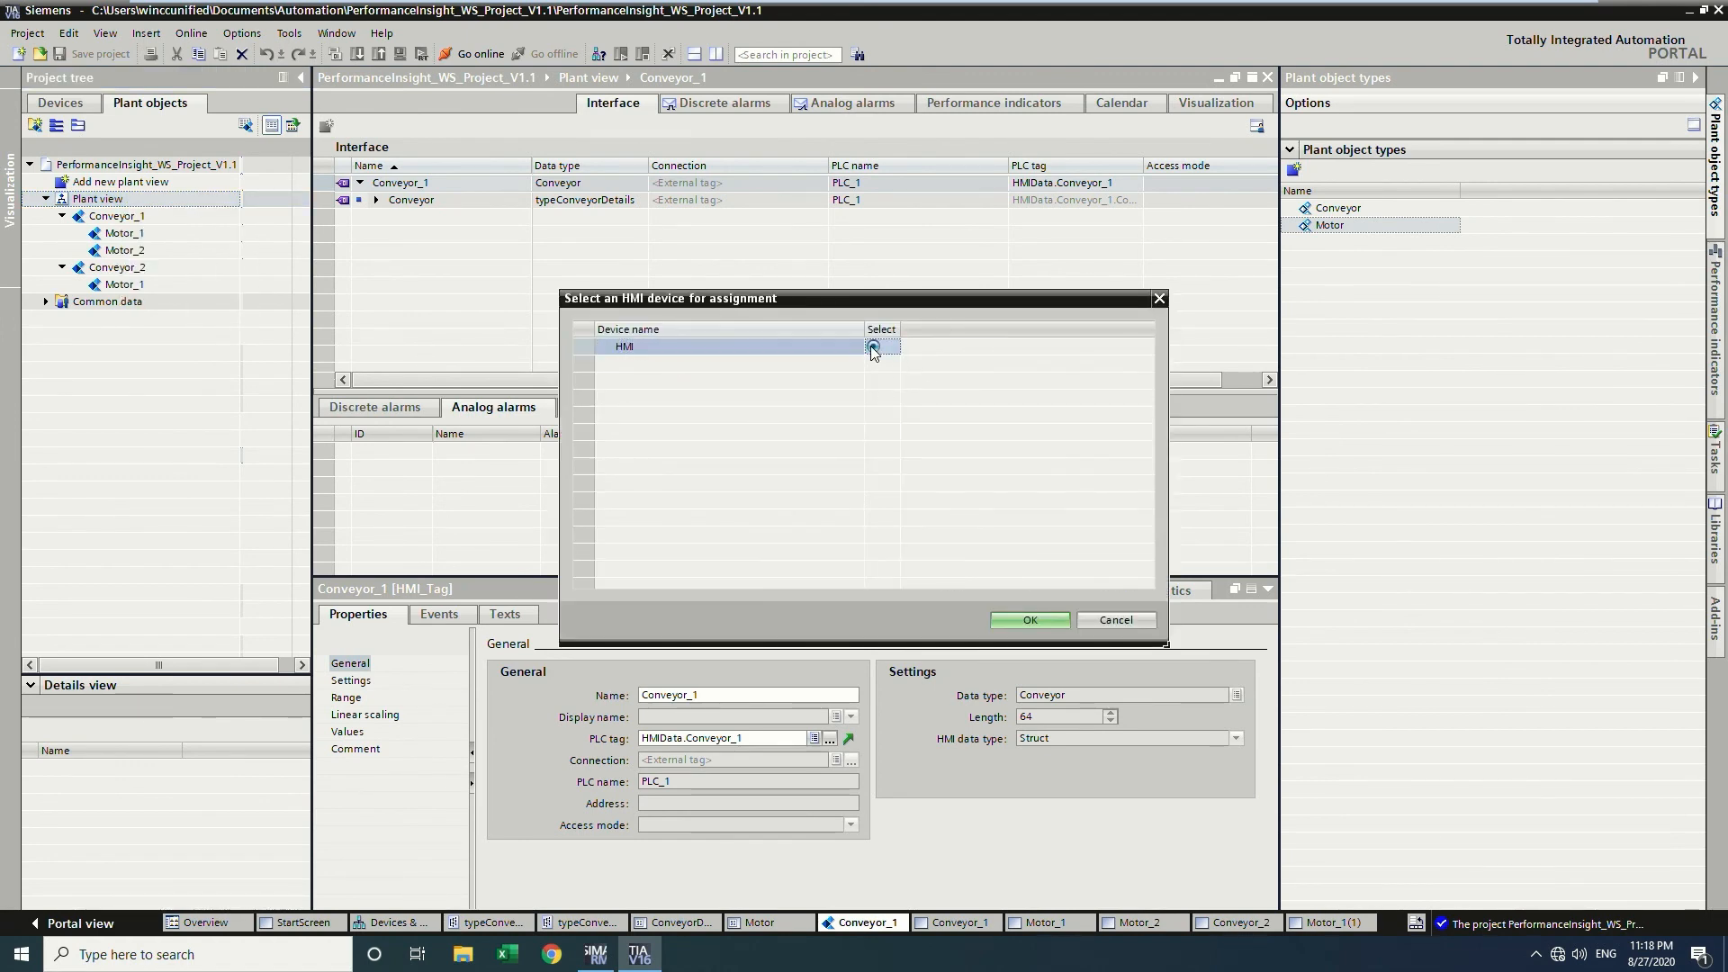
left_click(1017, 618)
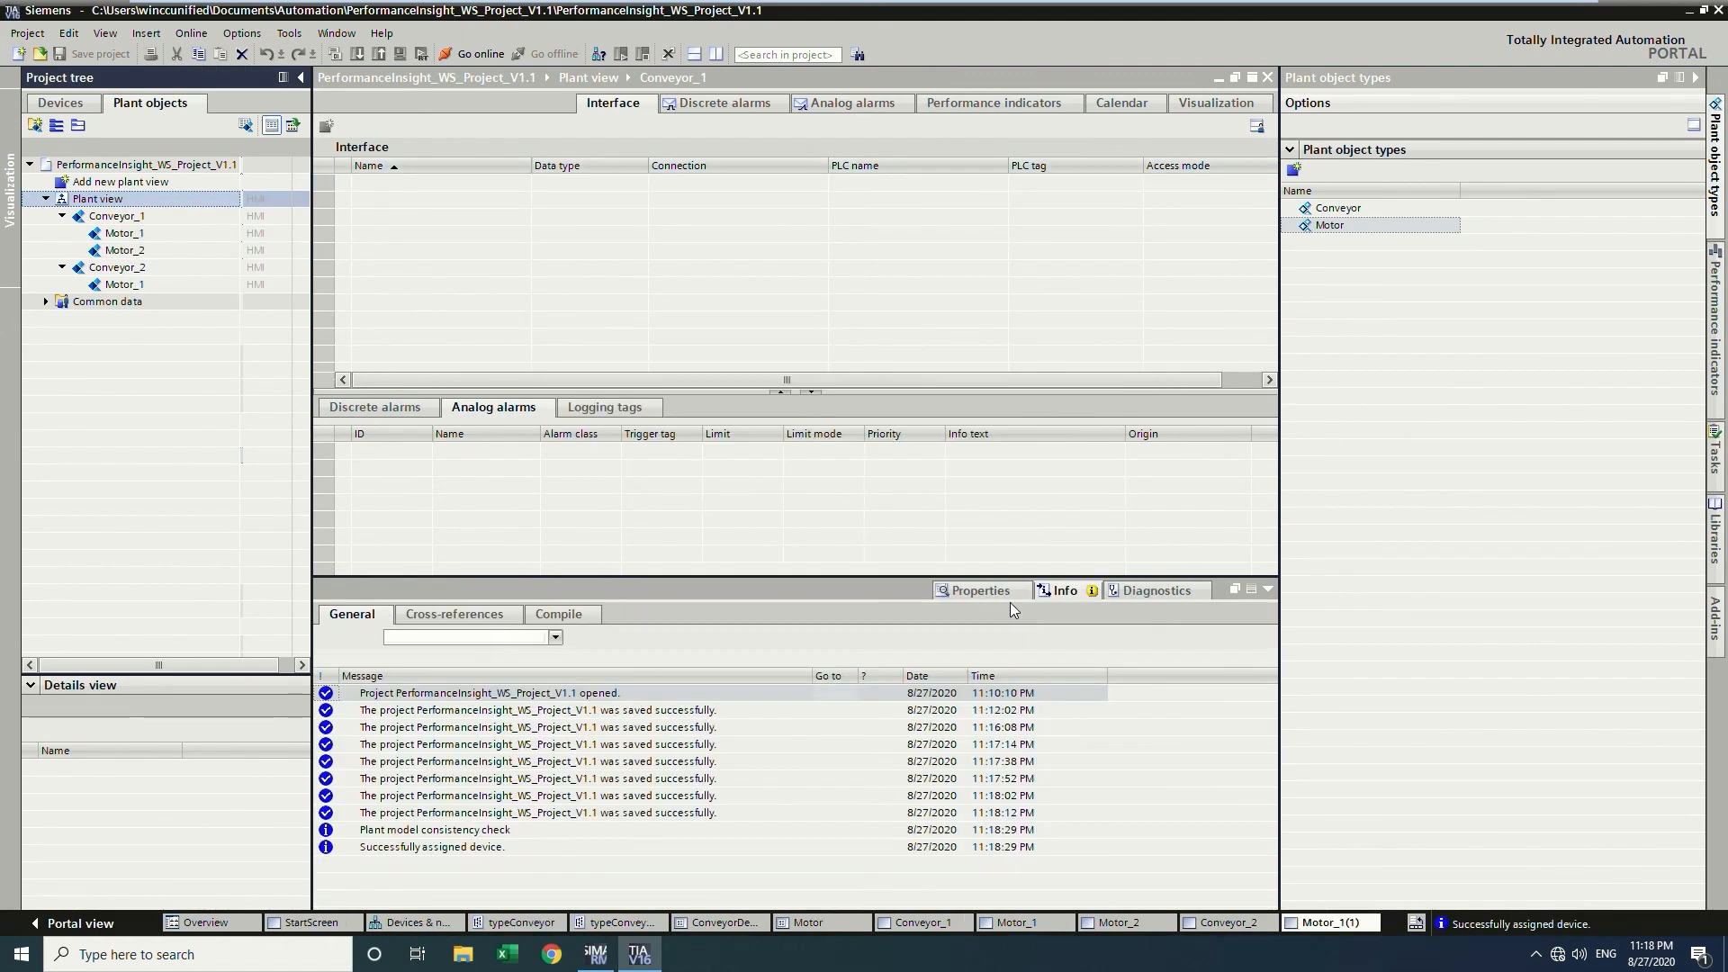
Open the HMI device's StartScreen and place a Plant overview control in its upper-left corner.
left_click(45, 106)
left_click_drag(301, 405, 290, 316)
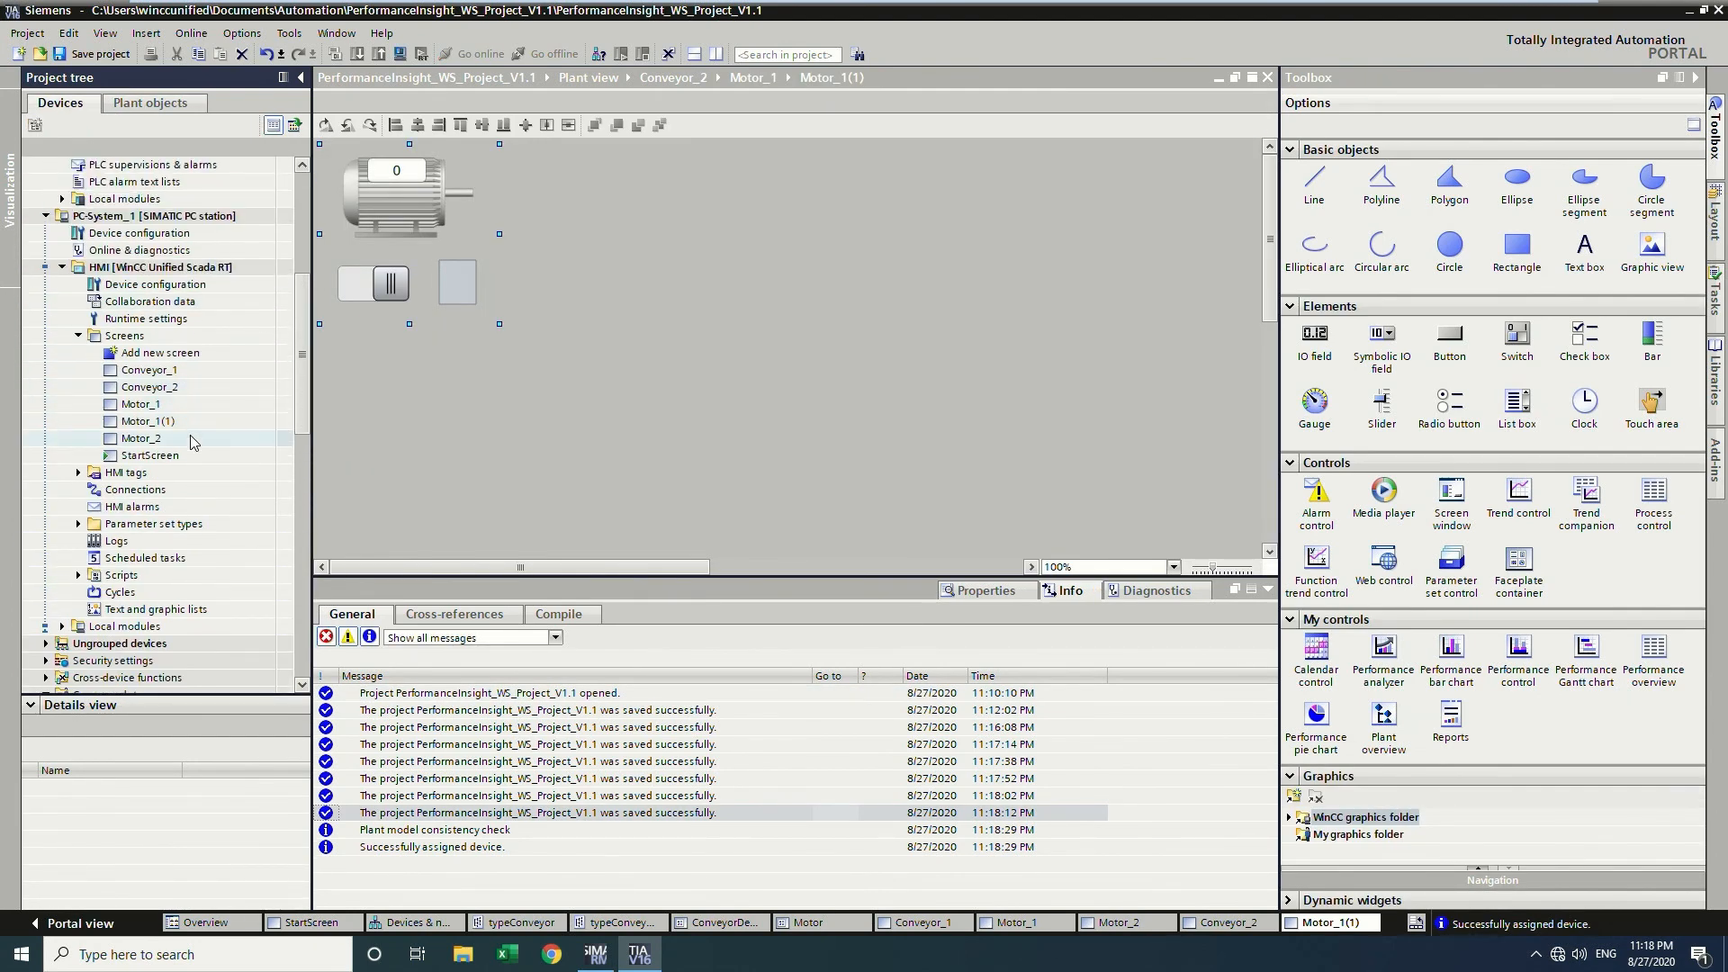
left_click(200, 455)
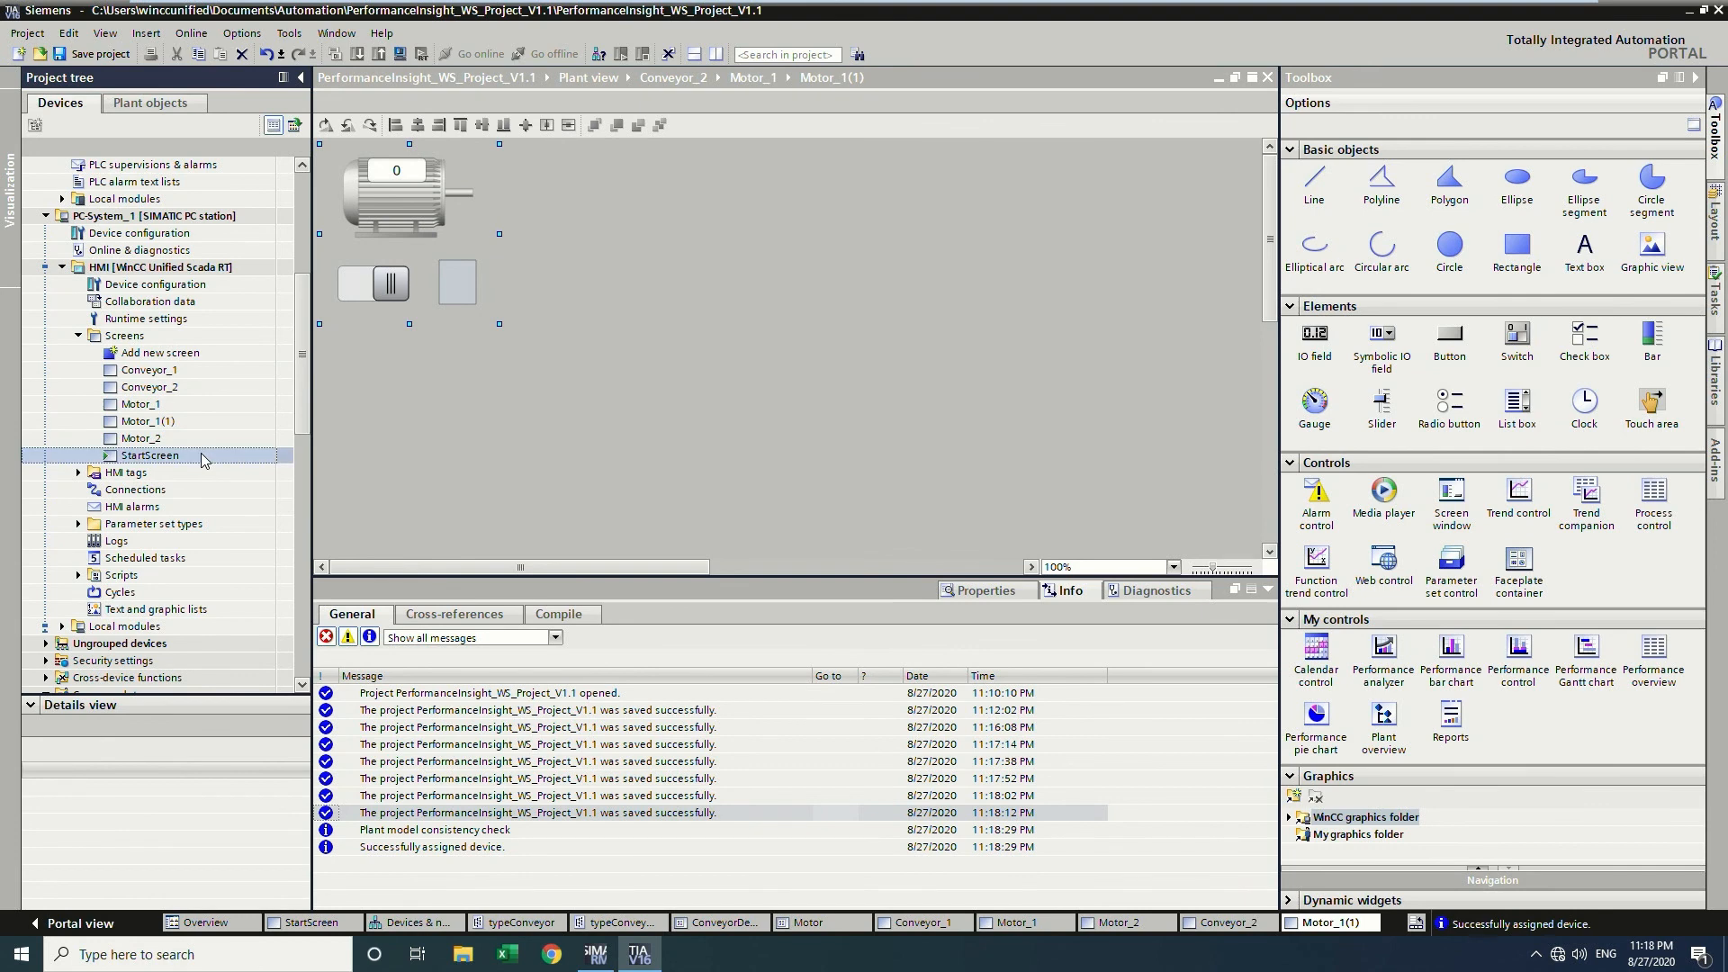
double_click(193, 456)
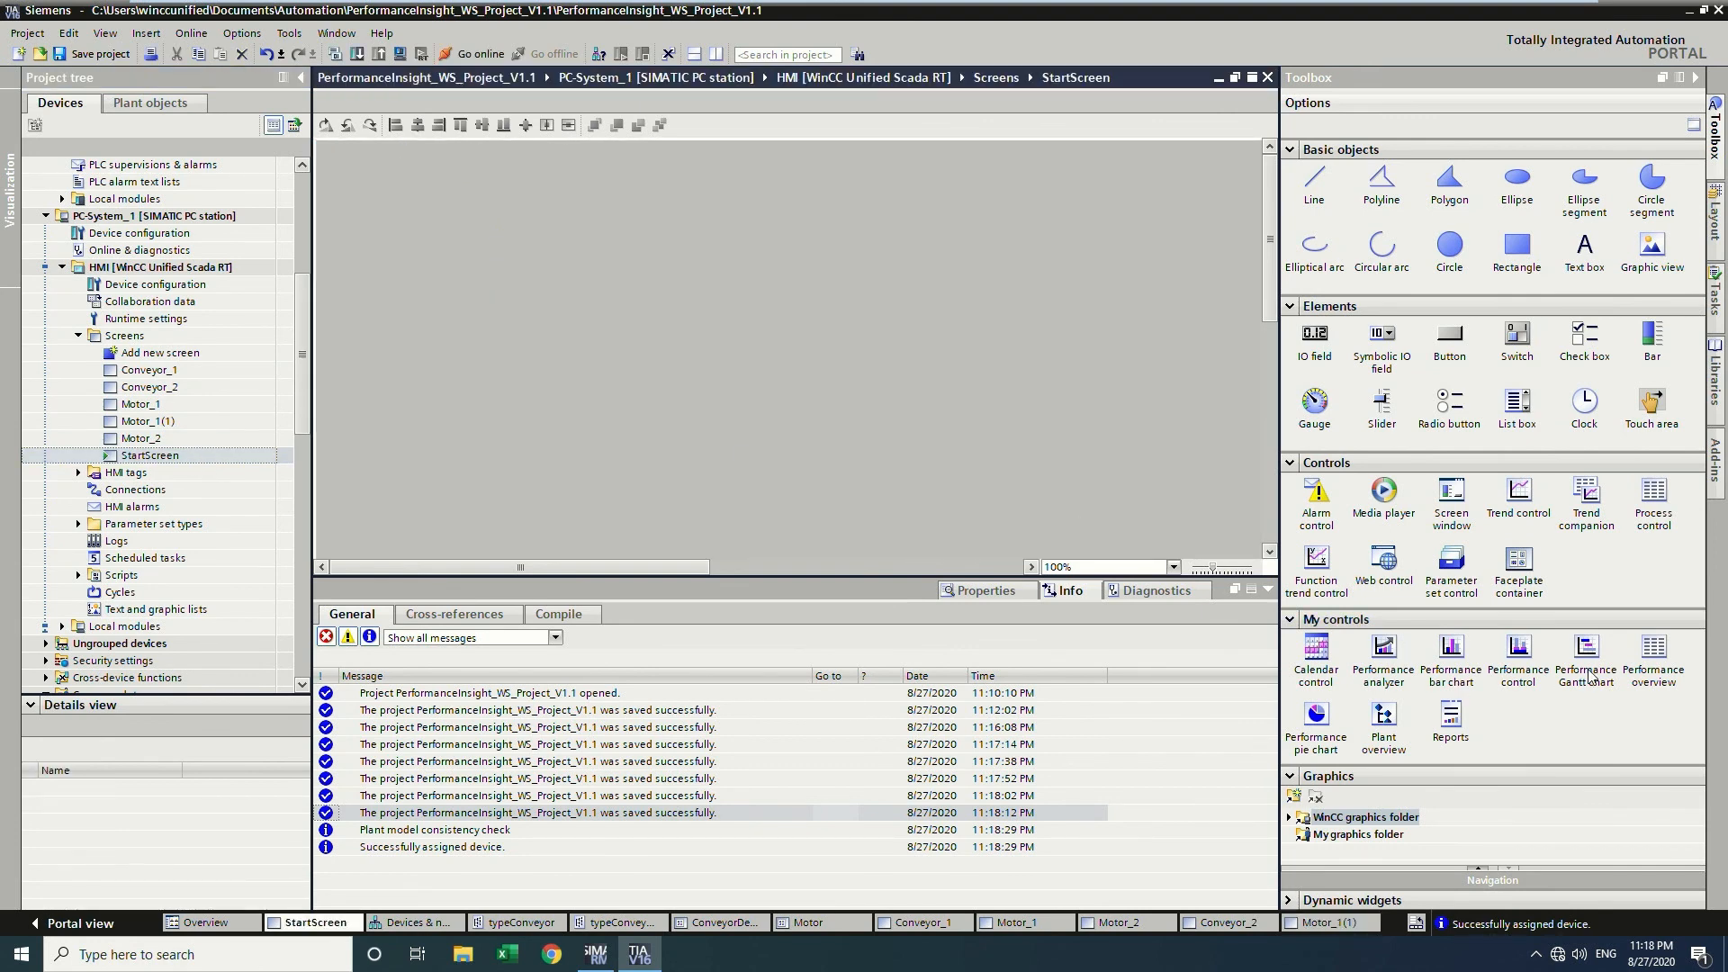
left_click_drag(1589, 677, 338, 163)
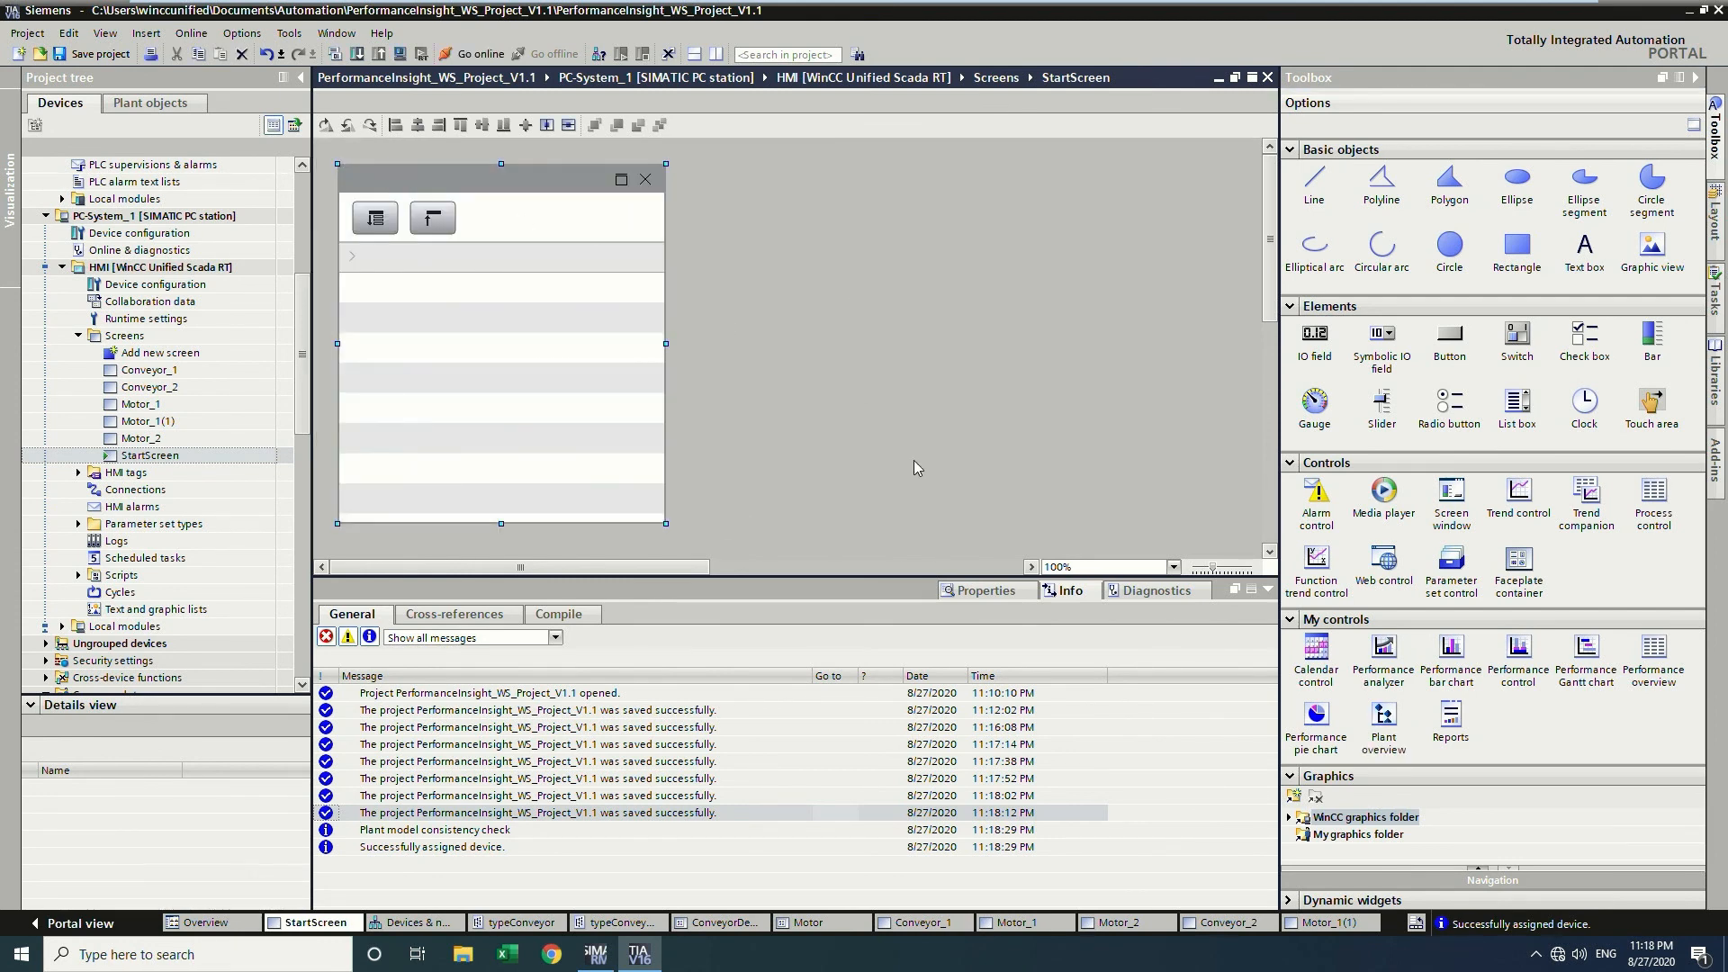
Place a Screen window beside the plant overview, stretched to a height of about 426, and an Alarm control below them.
left_click_drag(1450, 520, 686, 170)
left_click_drag(976, 459, 986, 545)
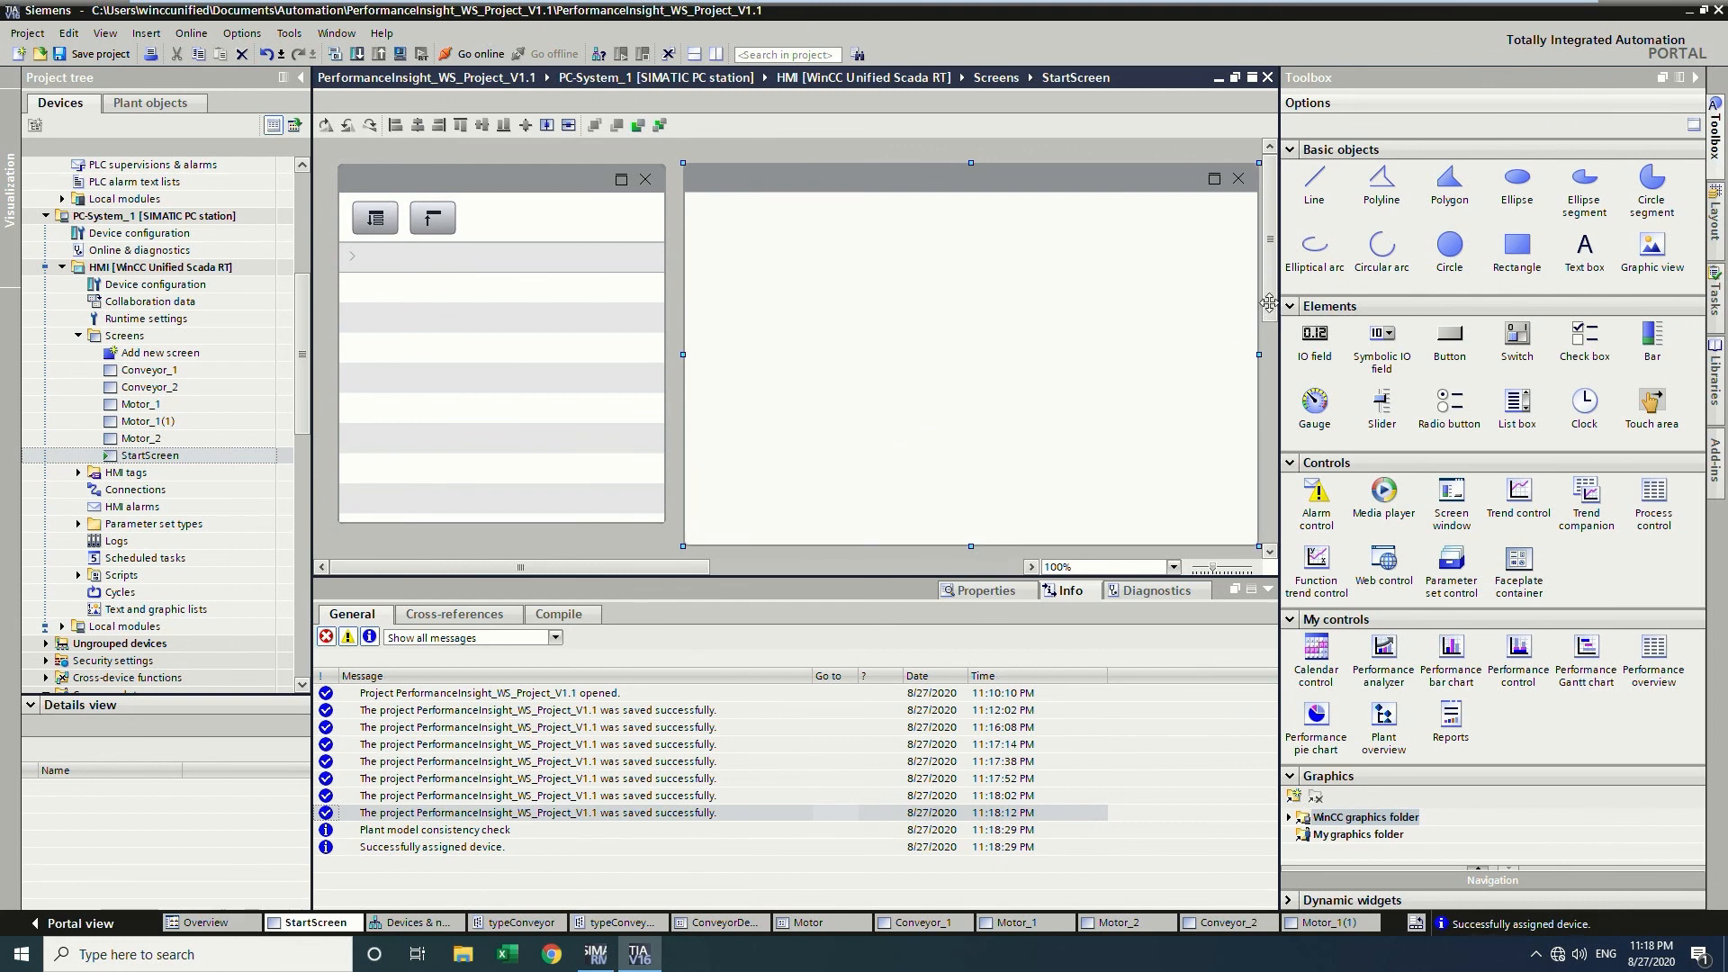
scroll(1229, 355, "down", 3)
left_click_drag(1316, 493, 342, 468)
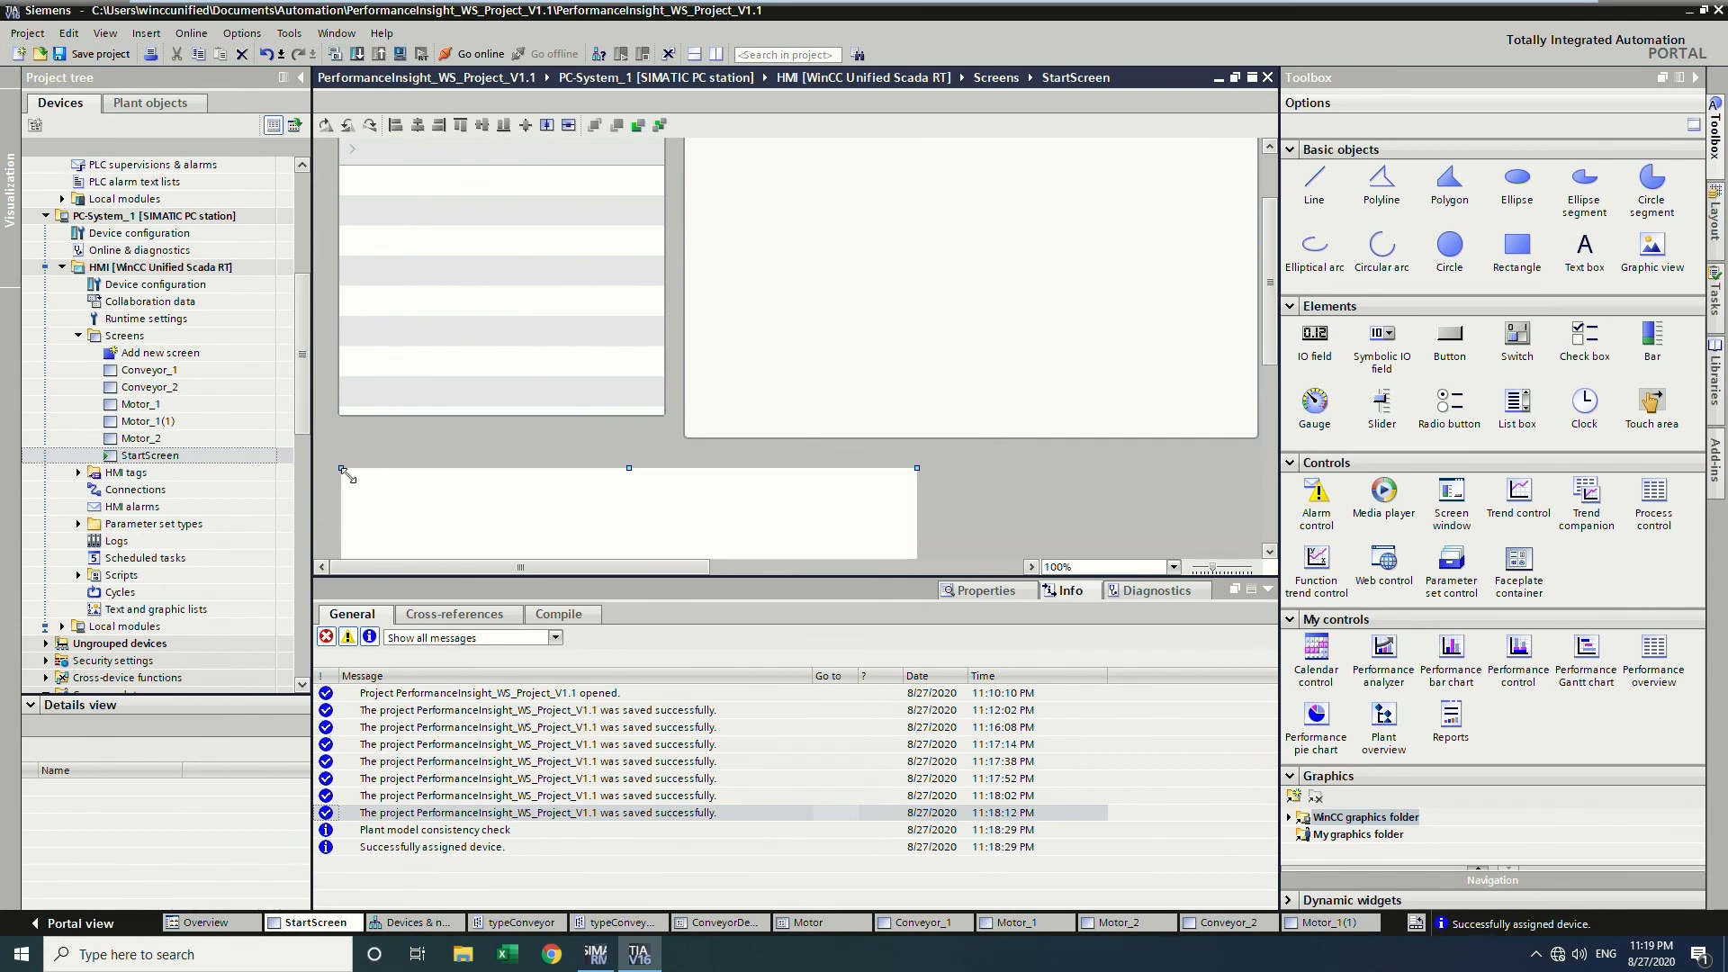
Stretch the plant overview downward to a height of about 421.
left_click(513, 331)
left_click_drag(501, 427, 508, 442)
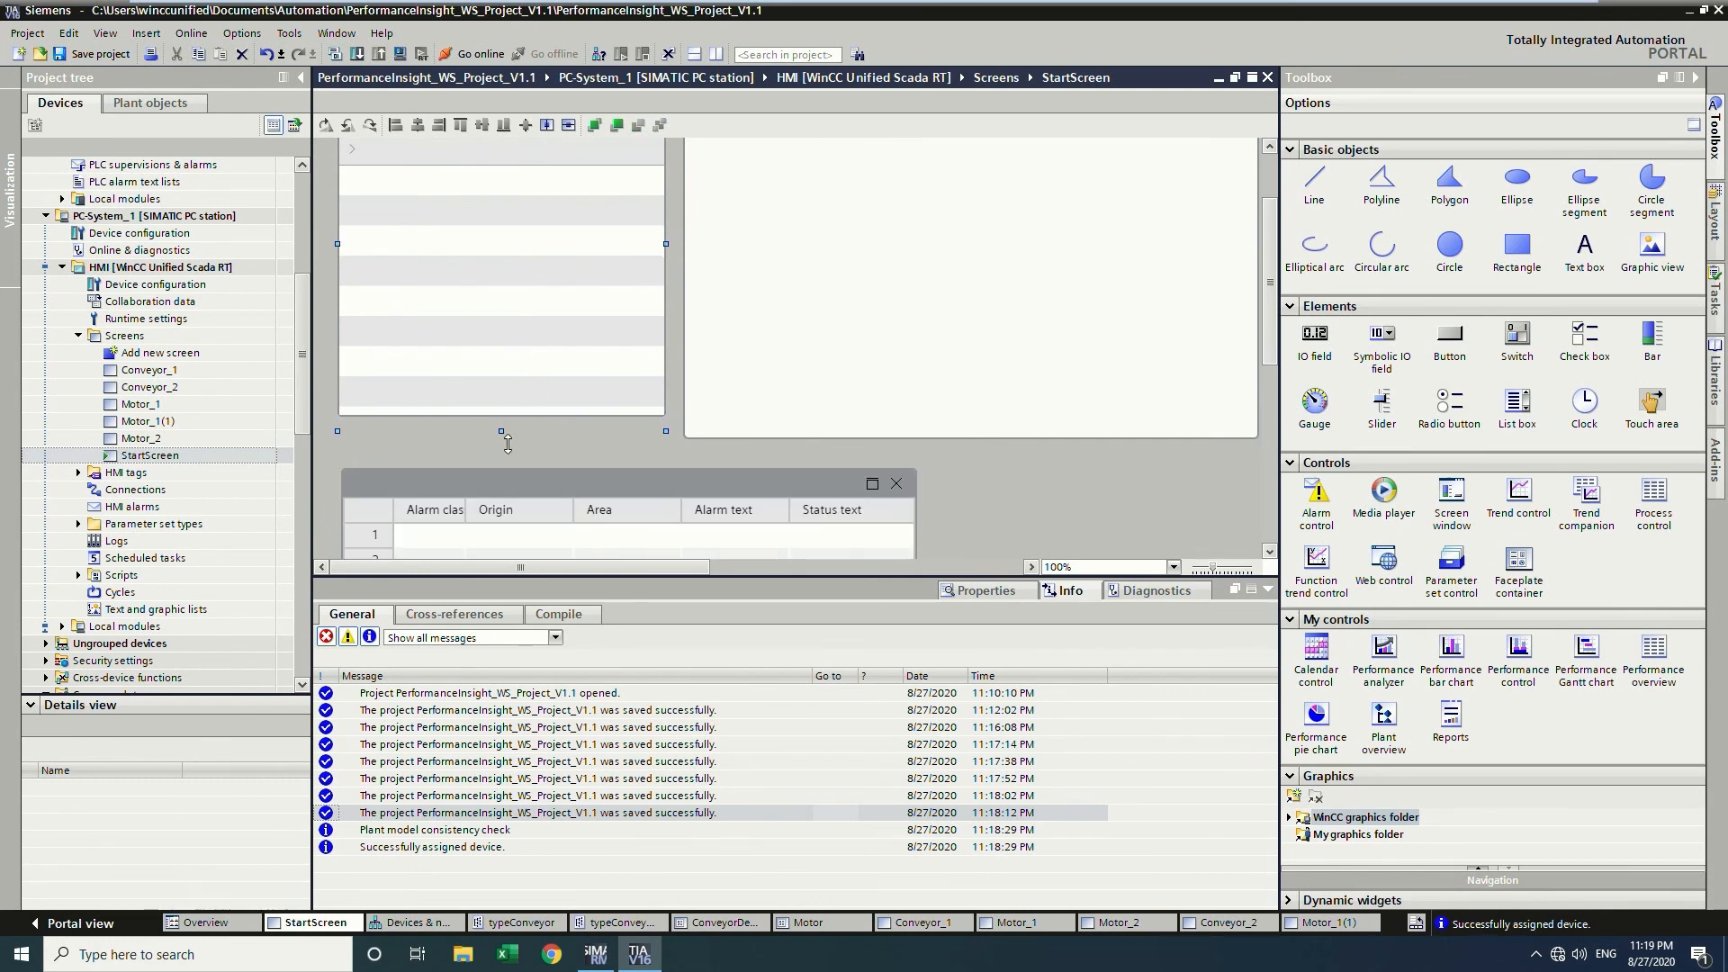
left_click_drag(1268, 360, 1268, 311)
Add a companion control to the plant overview with control type Alarm view, referencing Alarm control_1.
right_click(587, 264)
left_click(630, 470)
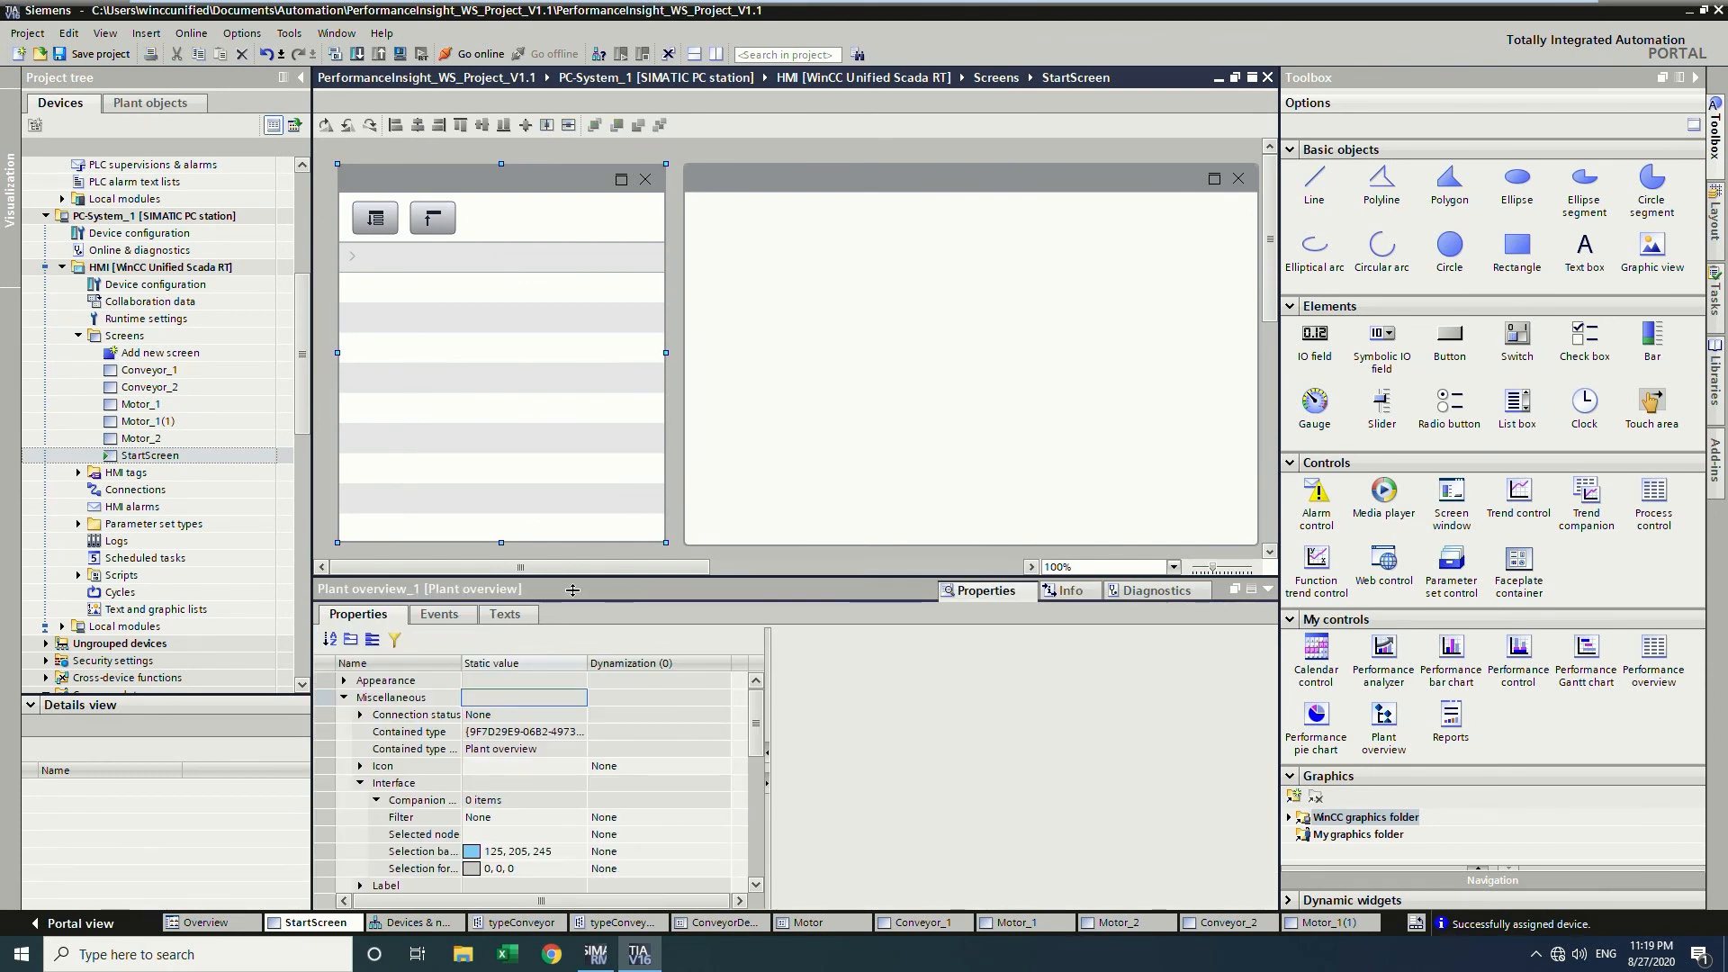
left_click_drag(560, 576, 535, 478)
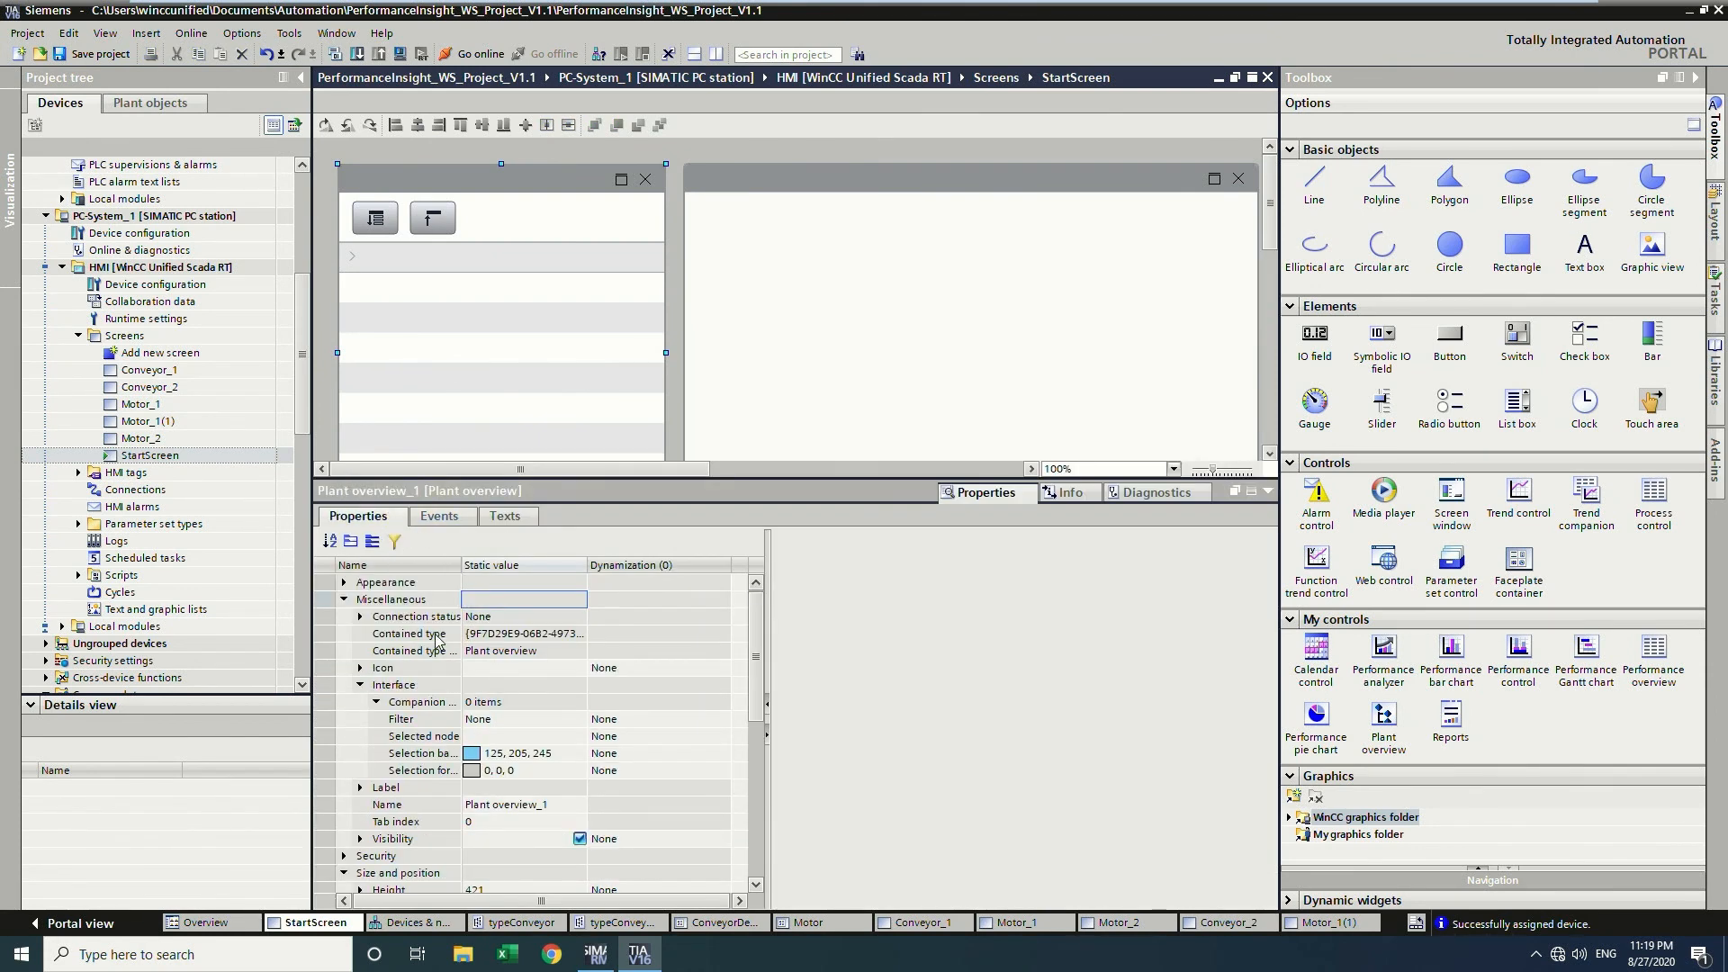
left_click(406, 708)
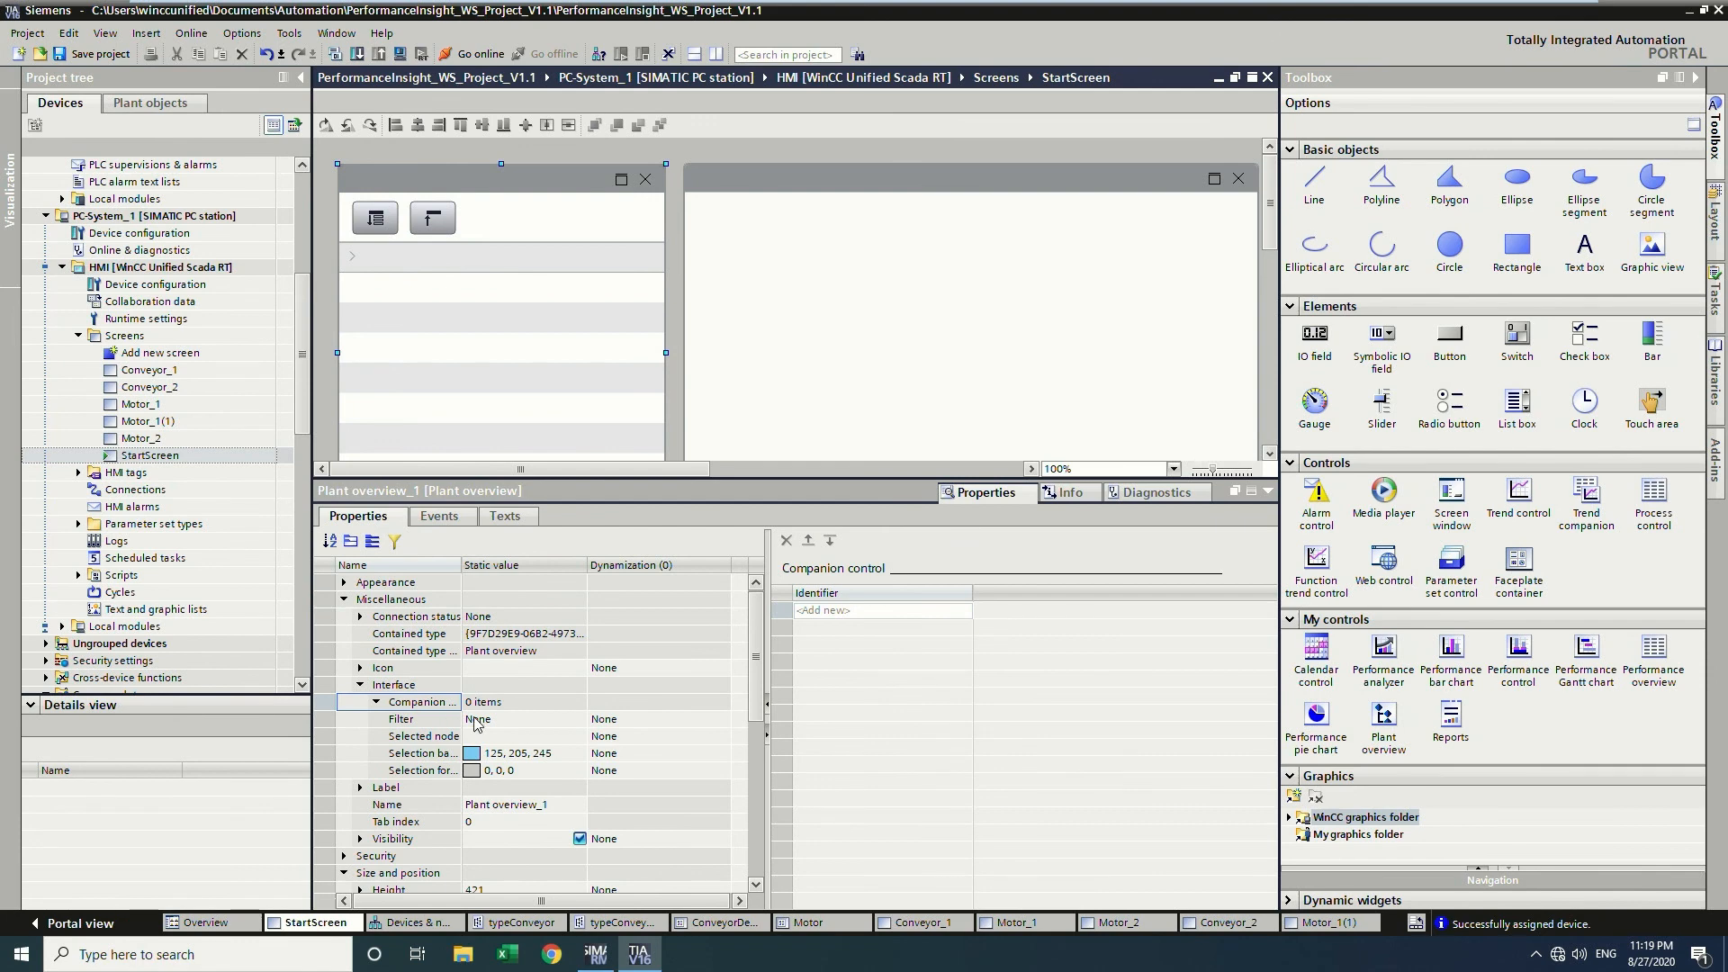
left_click(886, 613)
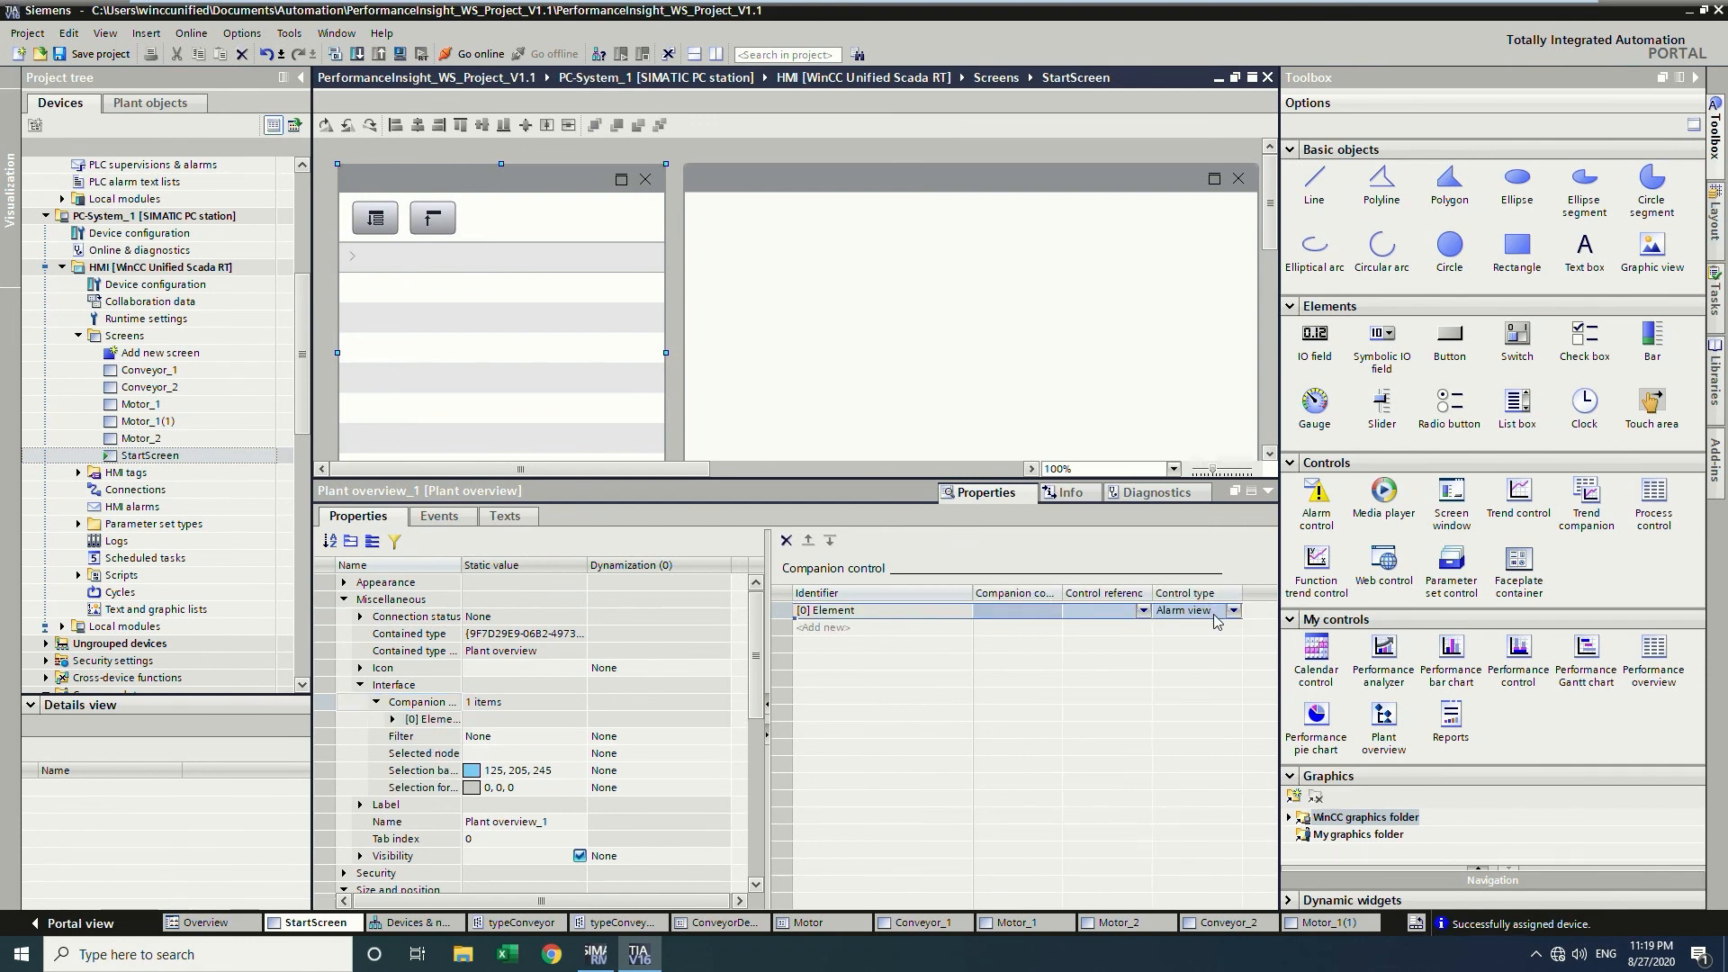
left_click(1136, 612)
left_click(1143, 611)
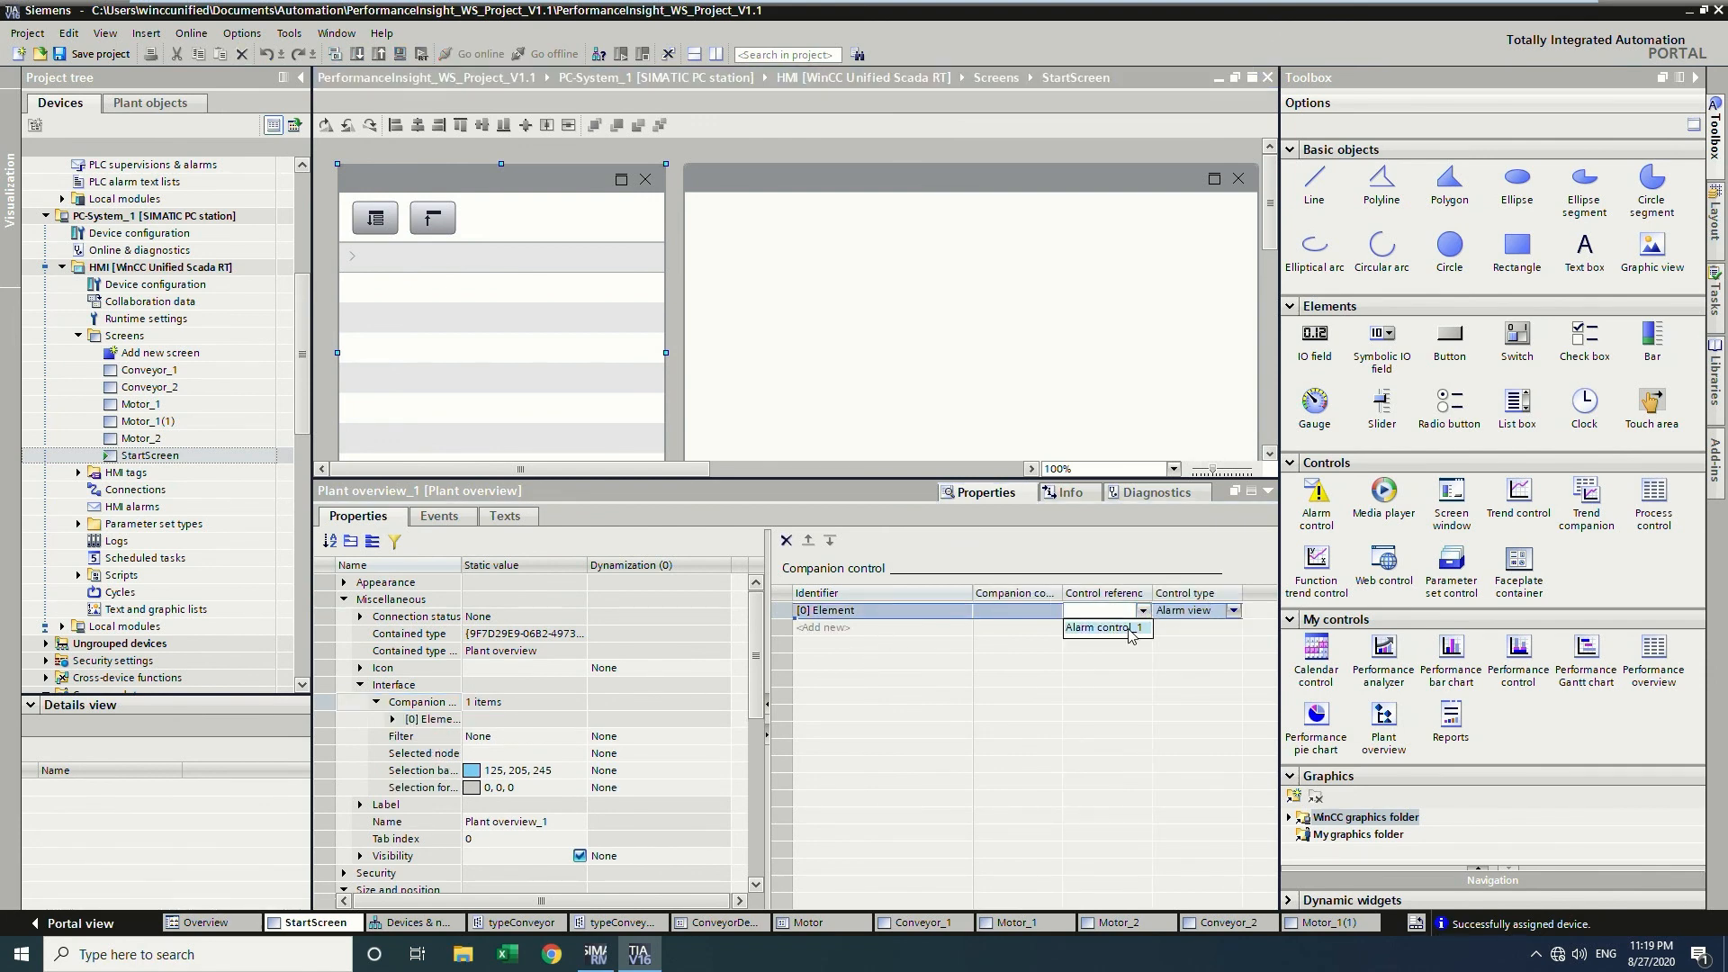
left_click(1130, 629)
Add a second companion control of type Screen window to the plant overview, referencing Screen window_1.
left_click(908, 626)
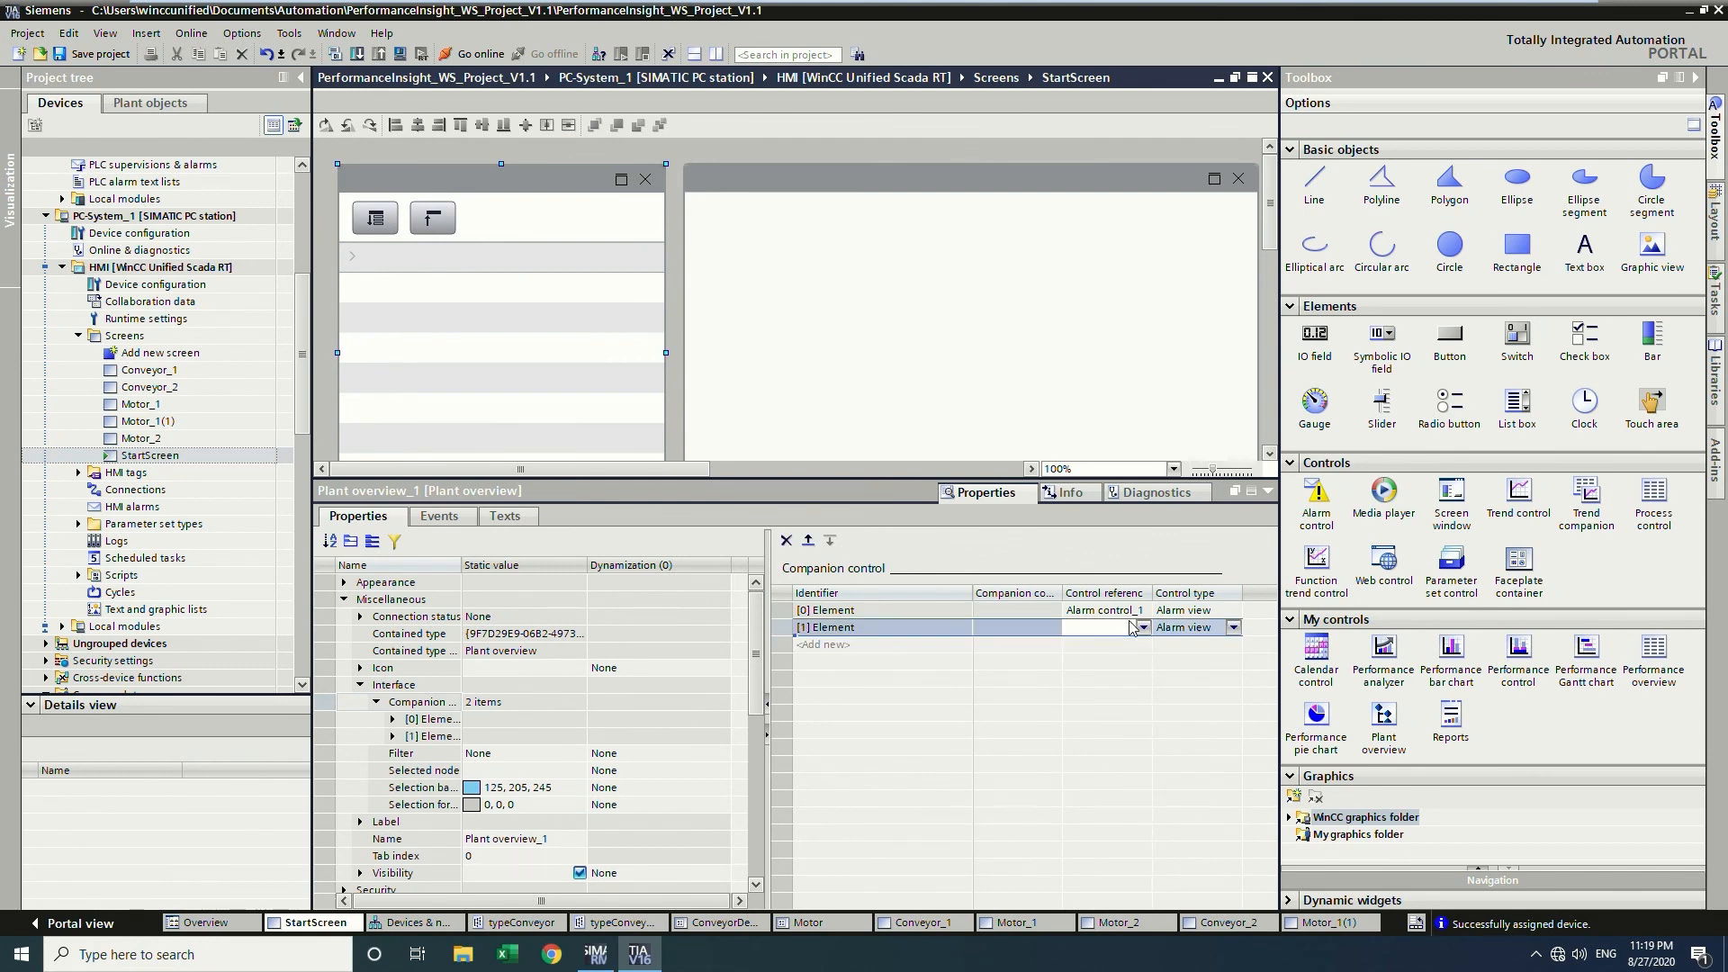
left_click(1232, 628)
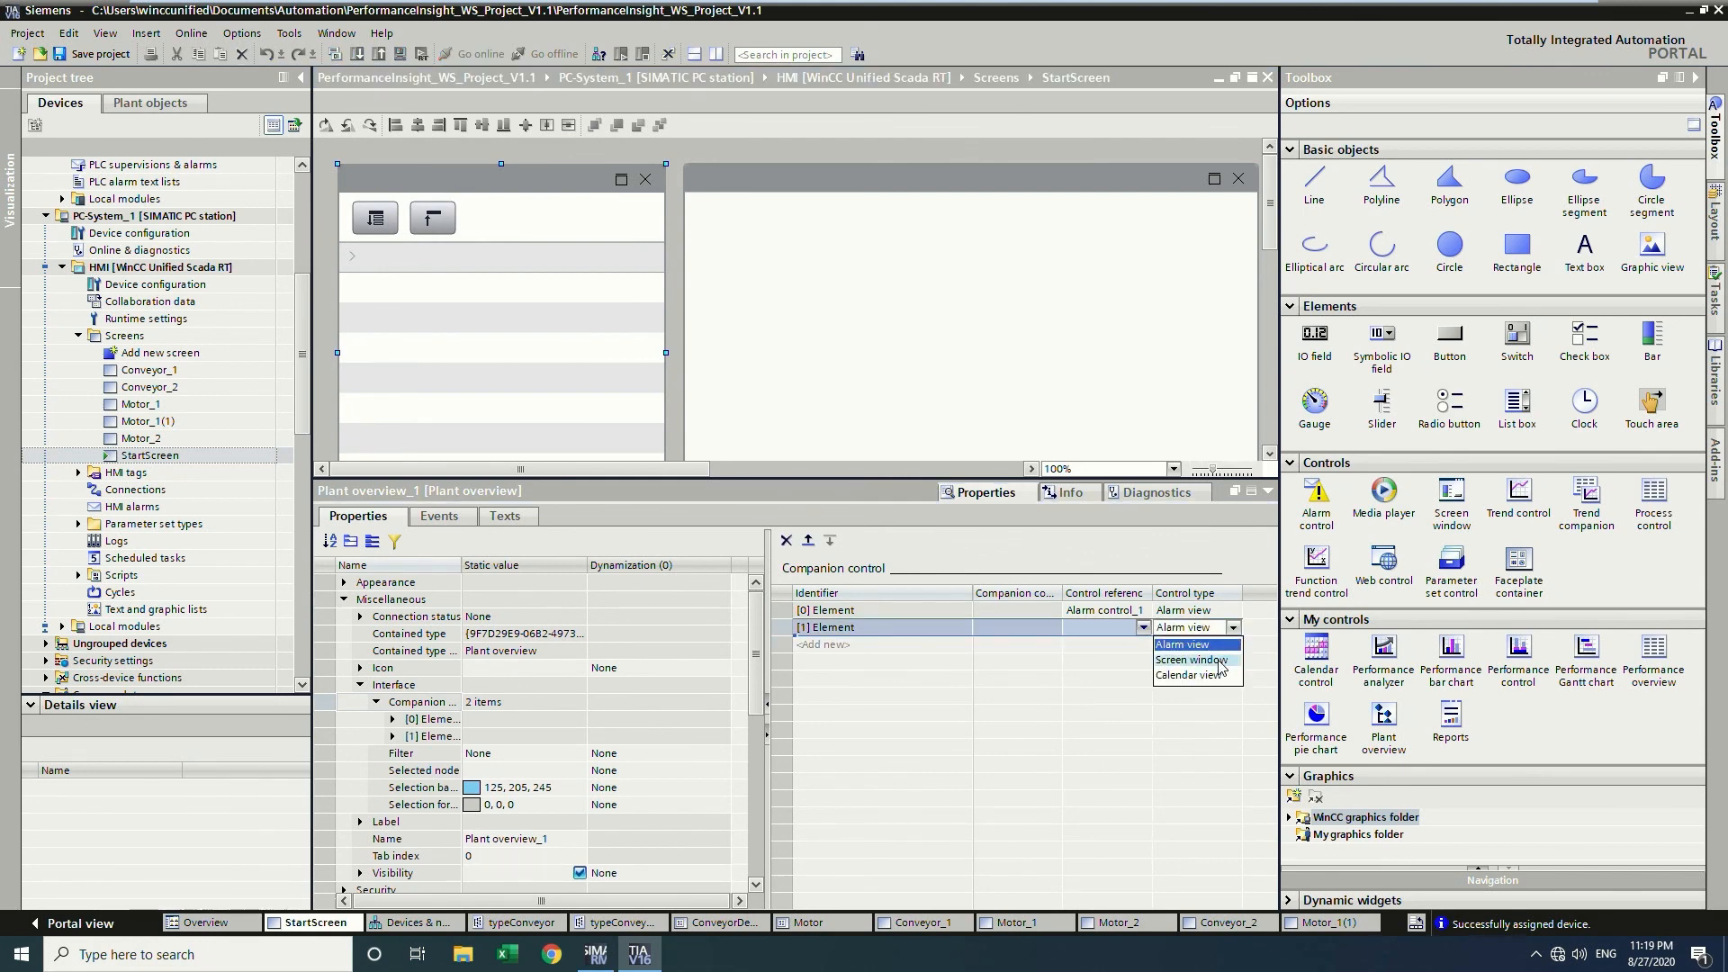
left_click(1221, 662)
left_click(1107, 628)
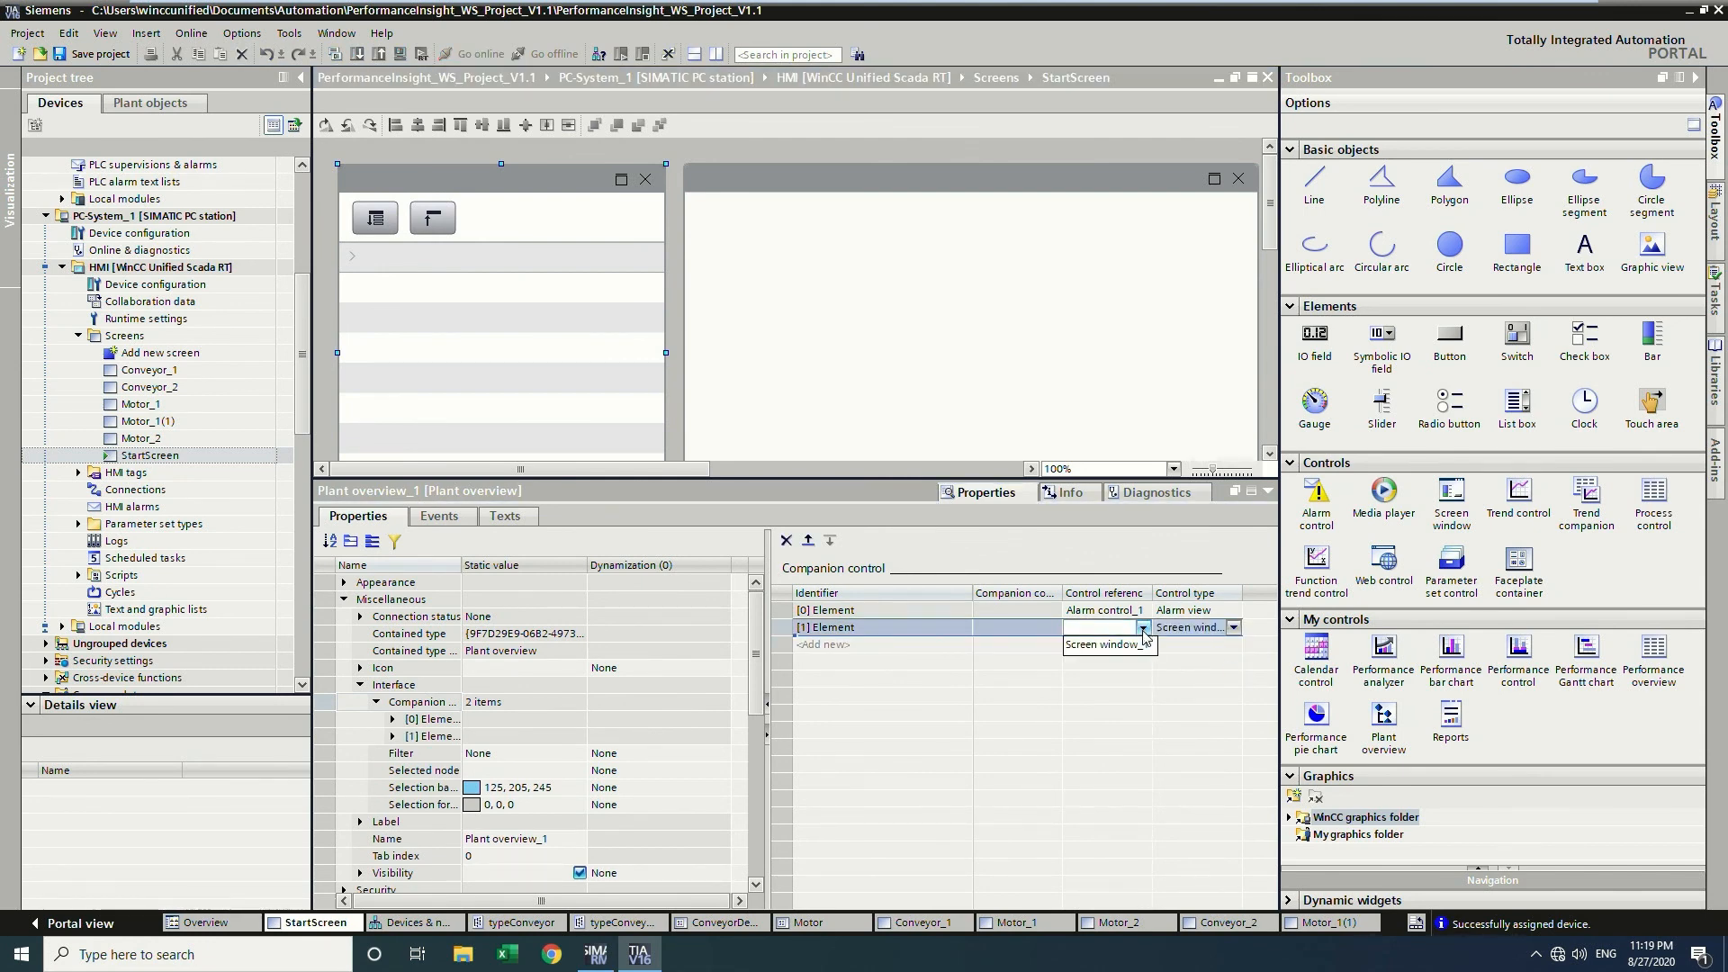
Check the properties of the screen window and the alarm control, and save the project.
left_click(1003, 378)
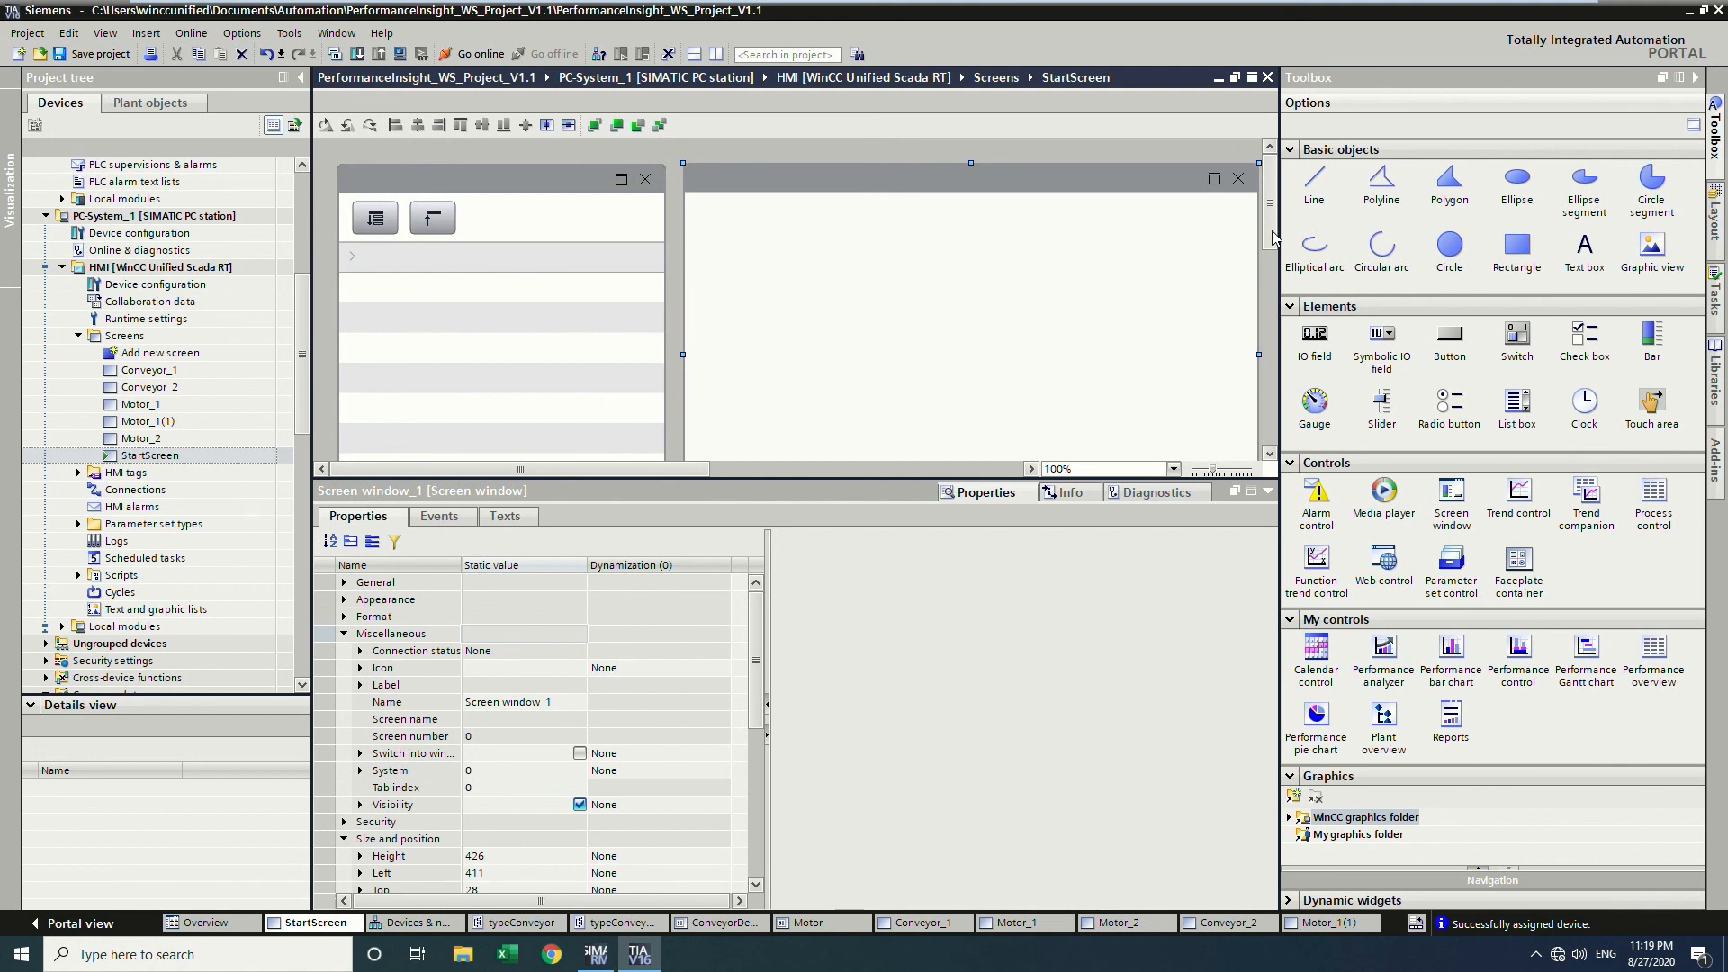
left_click_drag(1272, 238, 1271, 331)
left_click(1006, 392)
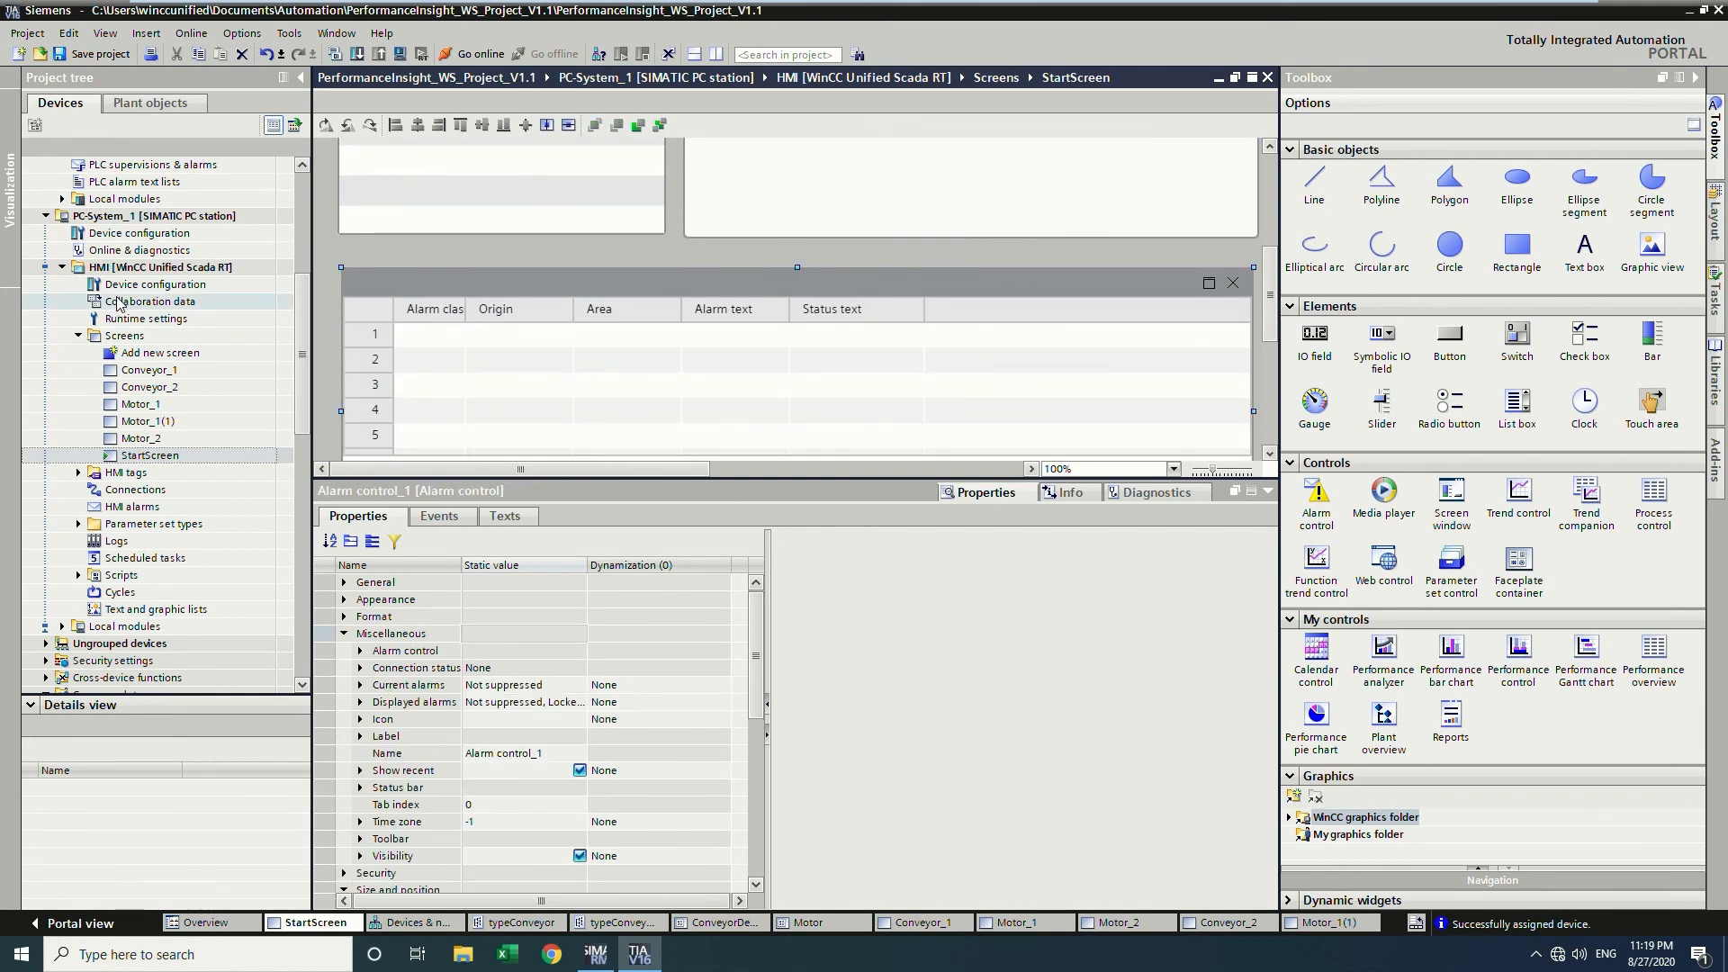
left_click(129, 56)
In the WinCC Unified runtime in the browser, expand Conveyor_1 and Conveyor_2 in the plant overview and display Conveyor_2's screen.
key("ctrl+l")
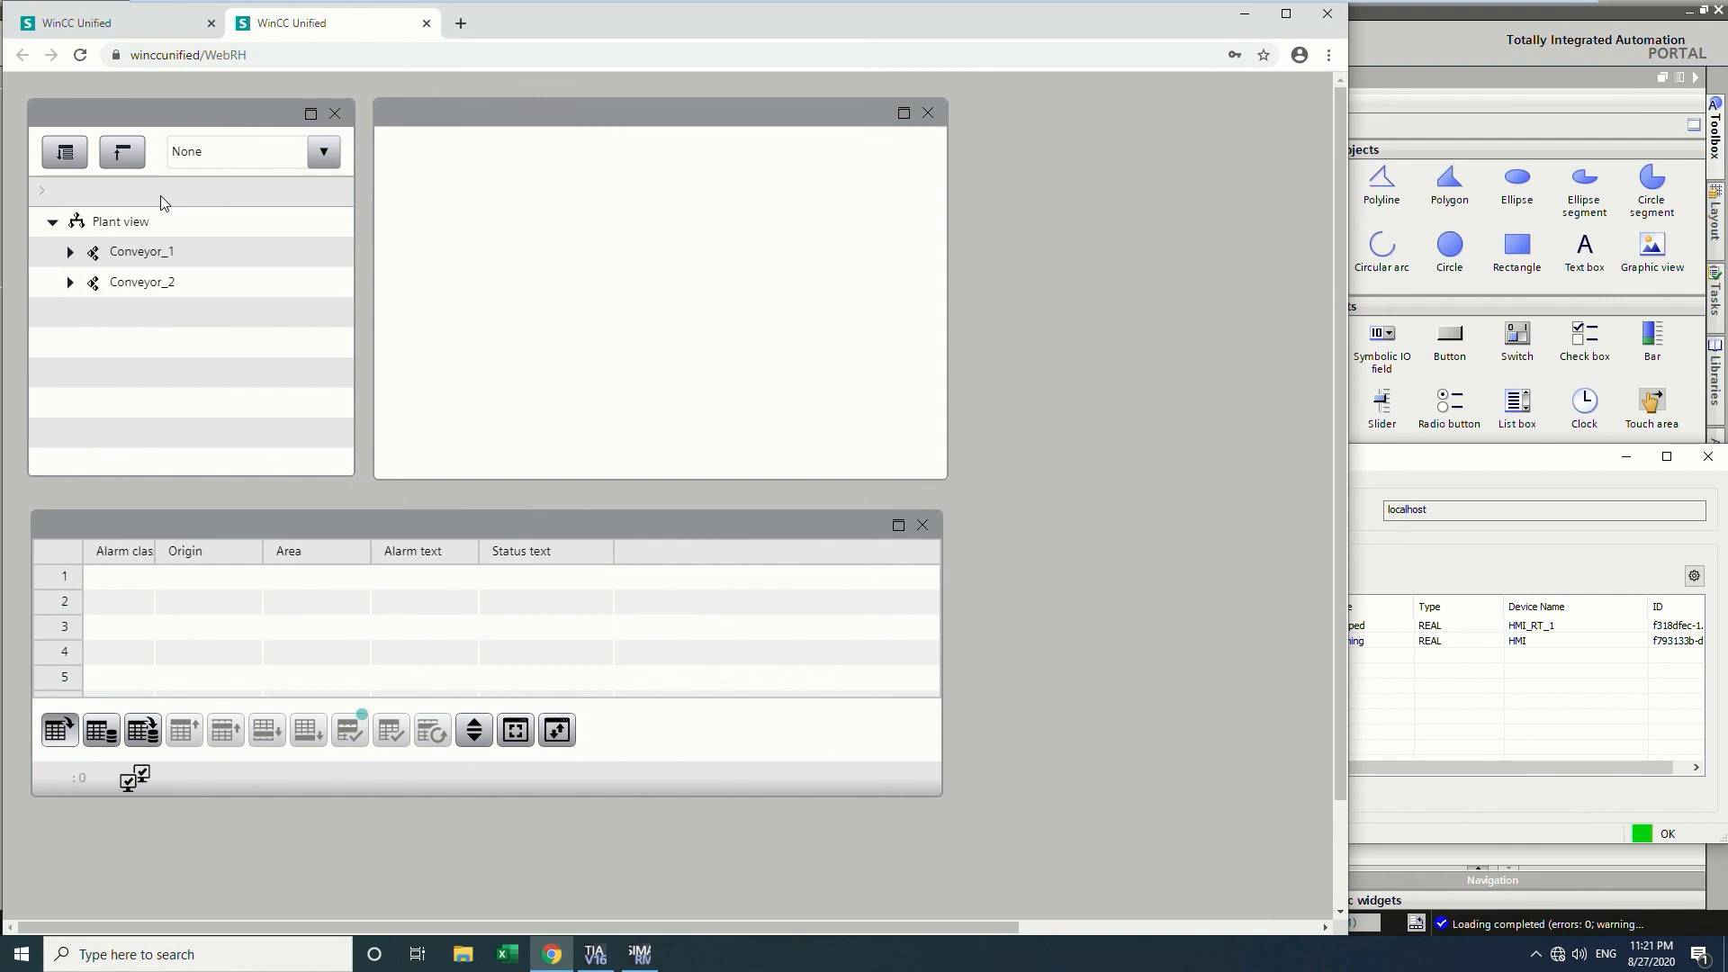
left_click(133, 252)
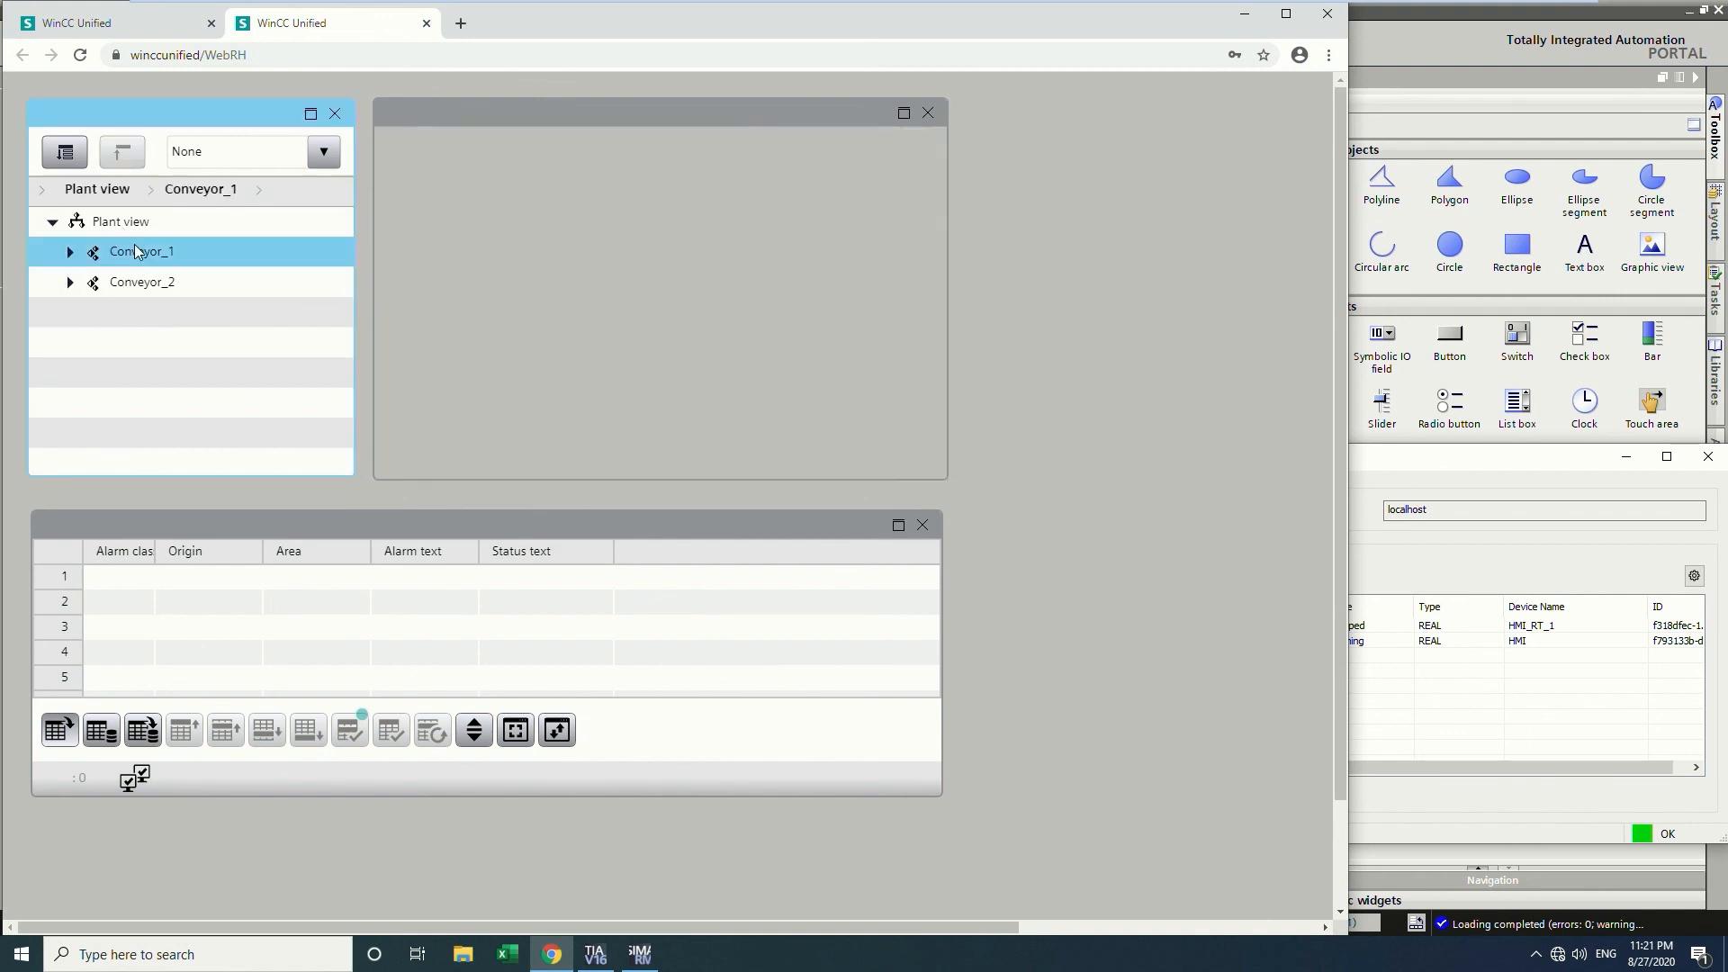
left_click(69, 252)
left_click(71, 344)
left_click(167, 346)
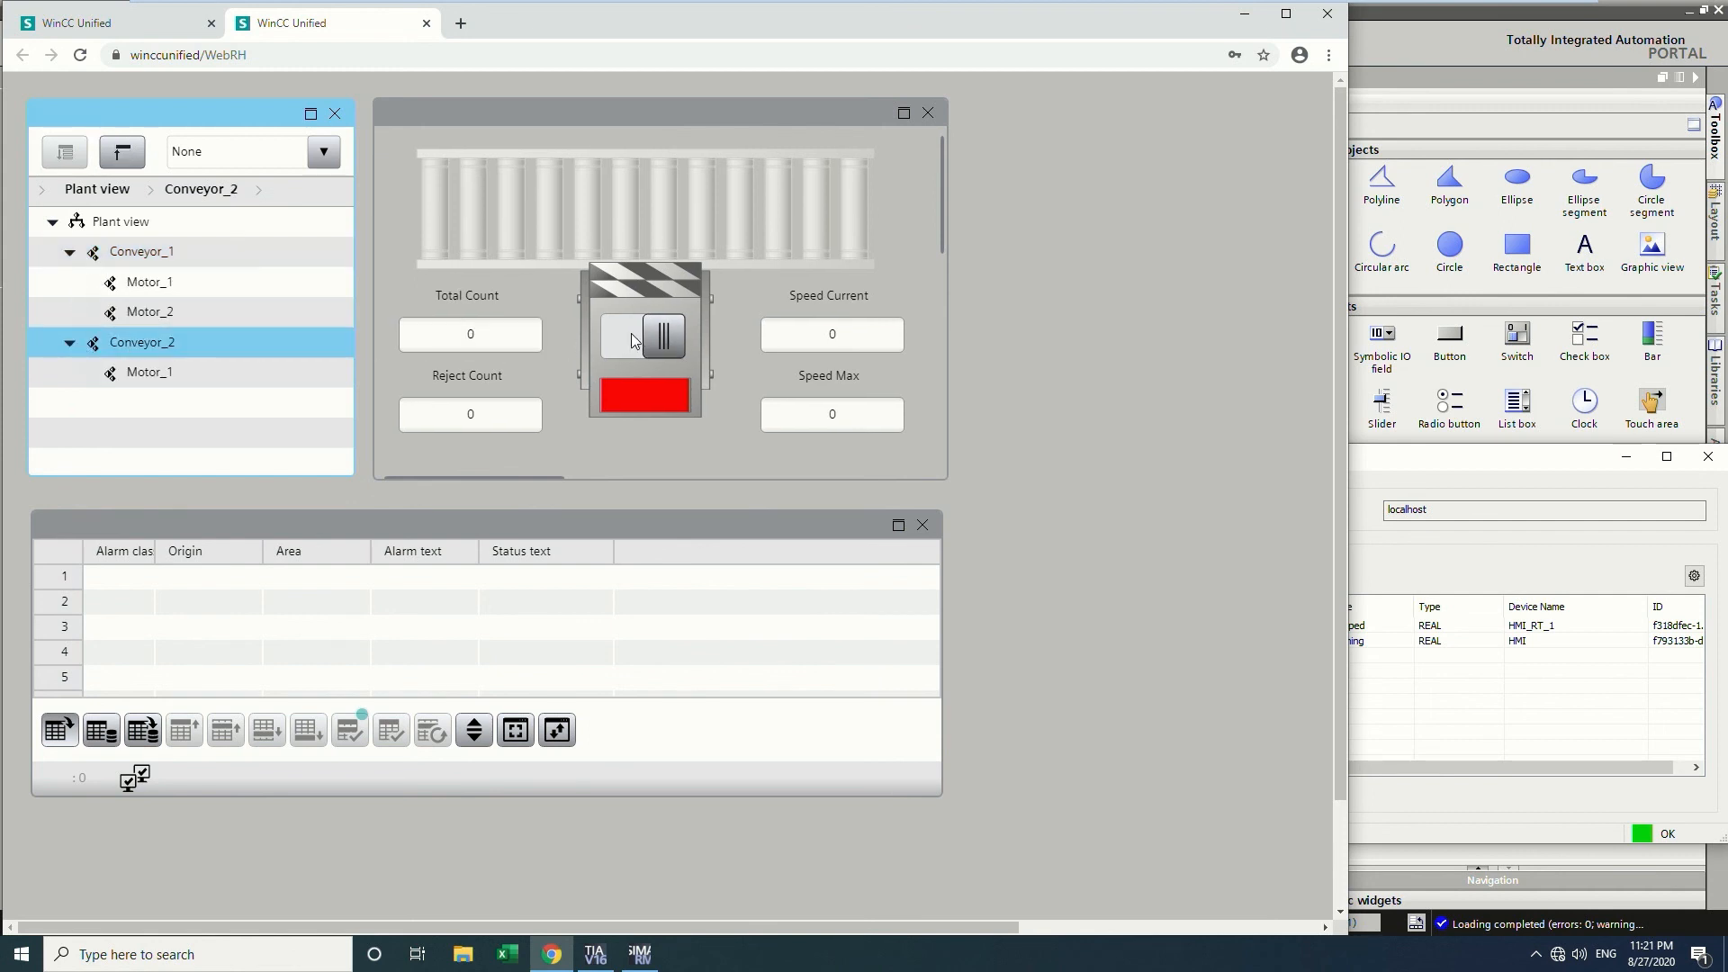
Display Conveyor_1's screen from the runtime plant overview and operate the conveyor's on/off switch.
left_click(165, 259)
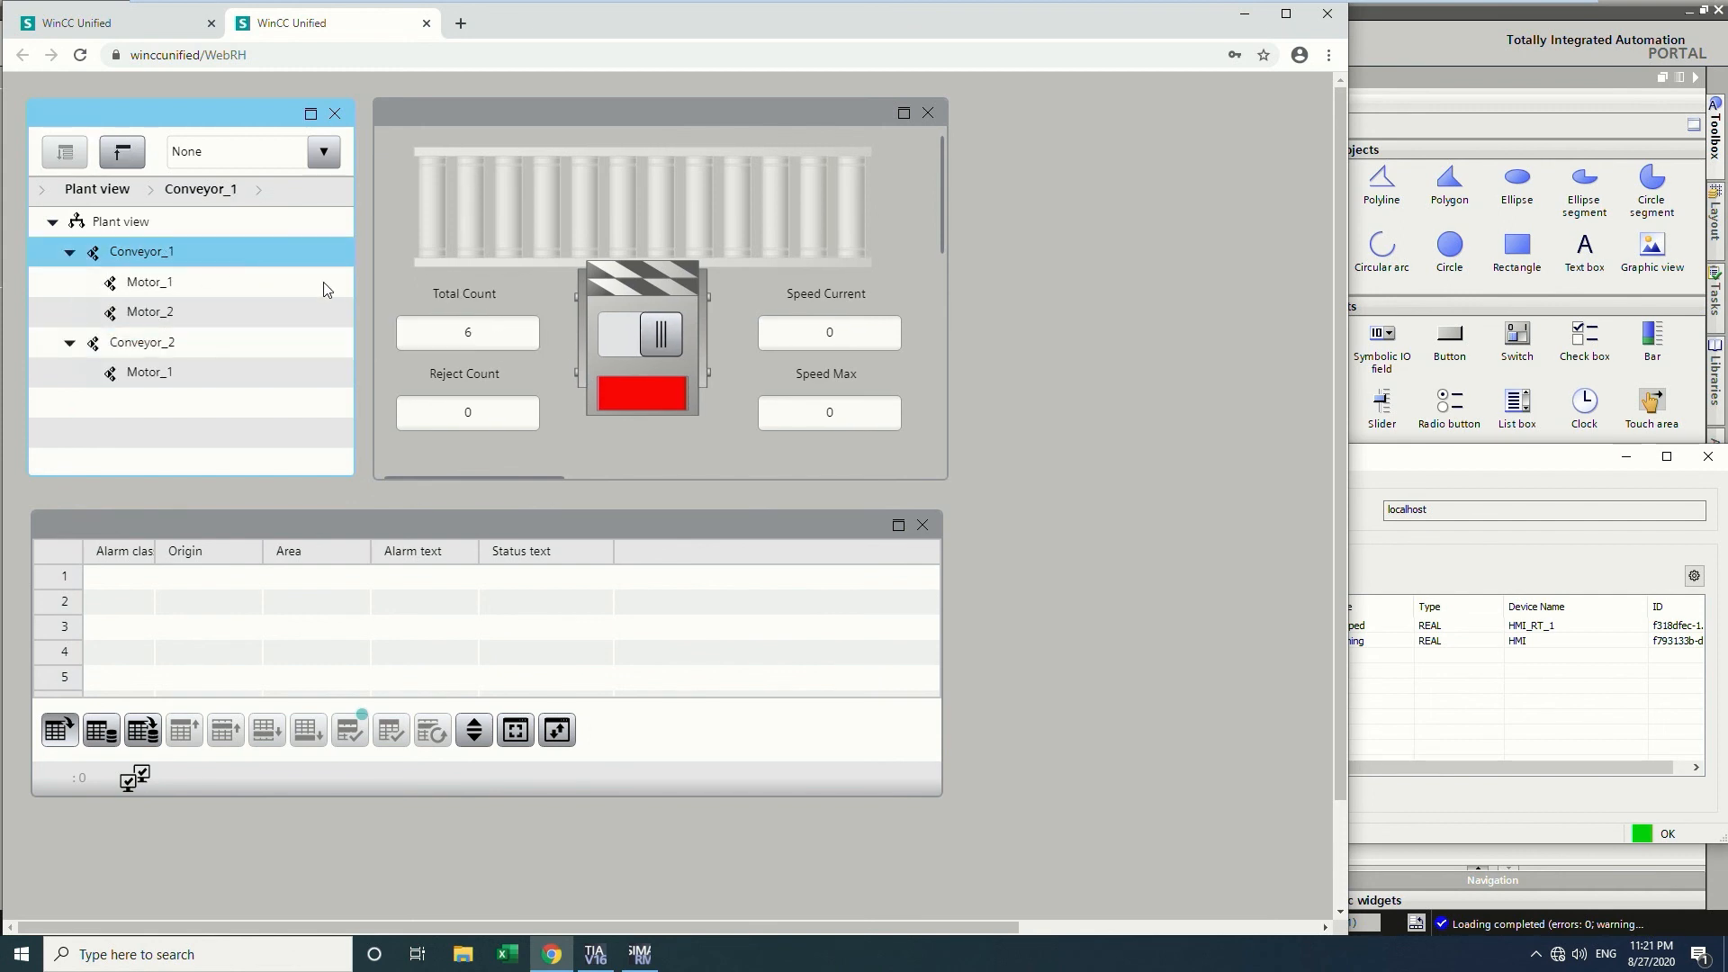
left_click(657, 335)
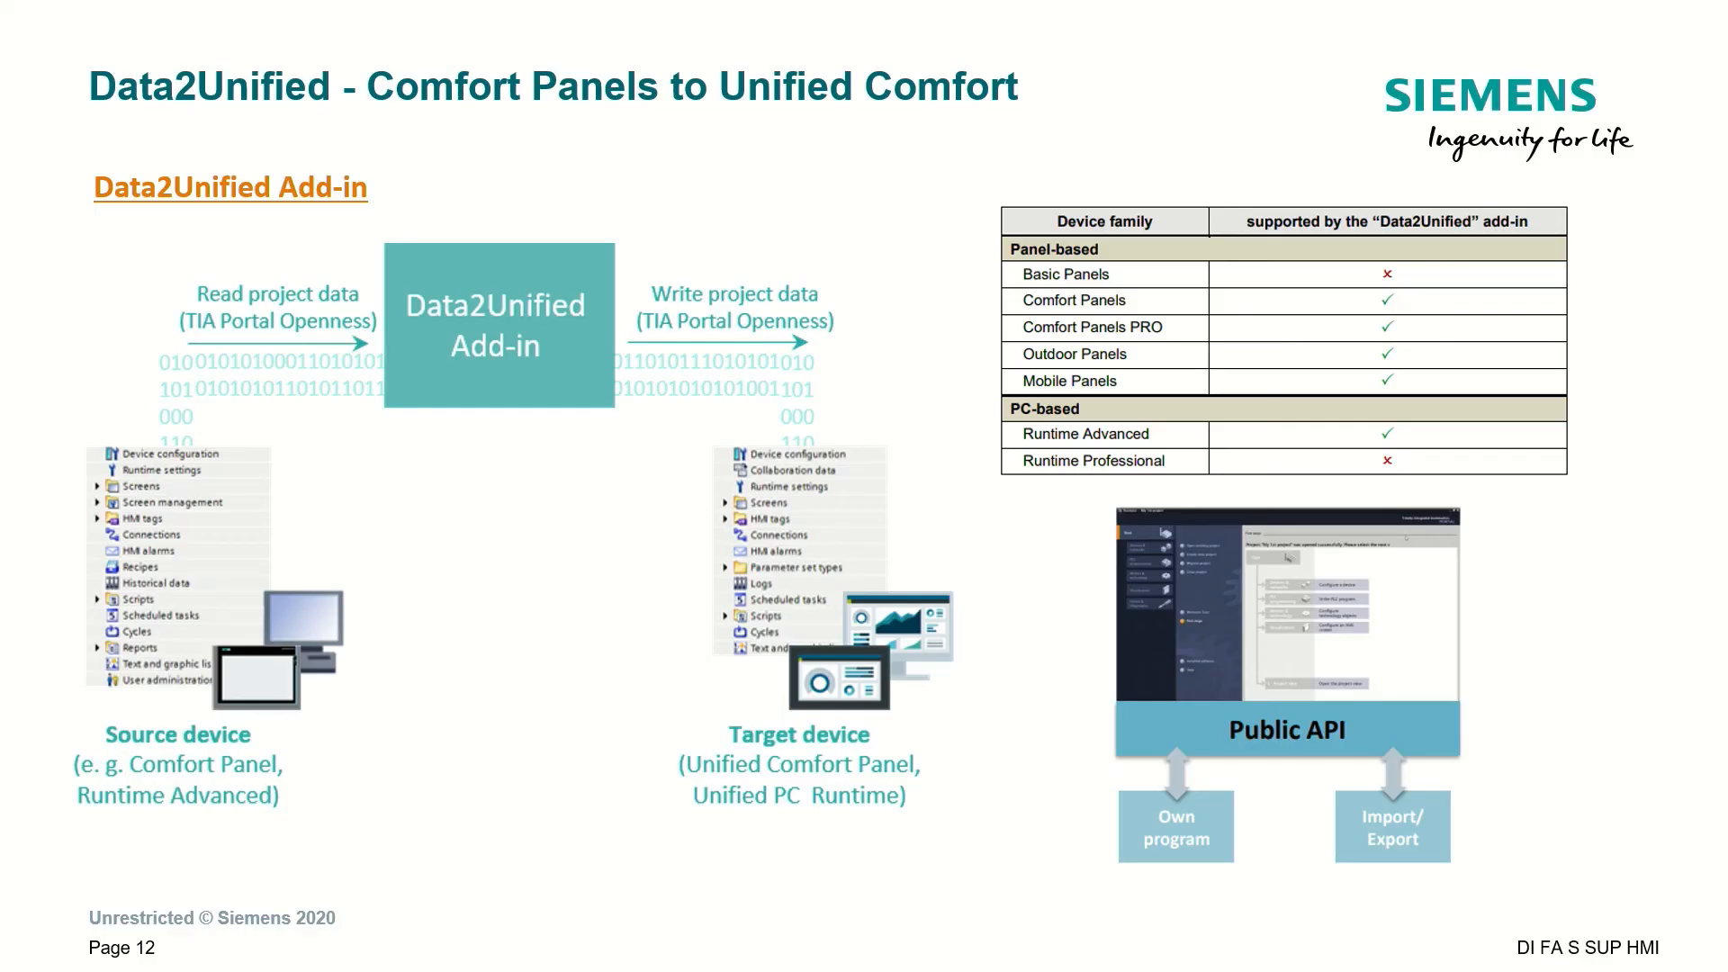